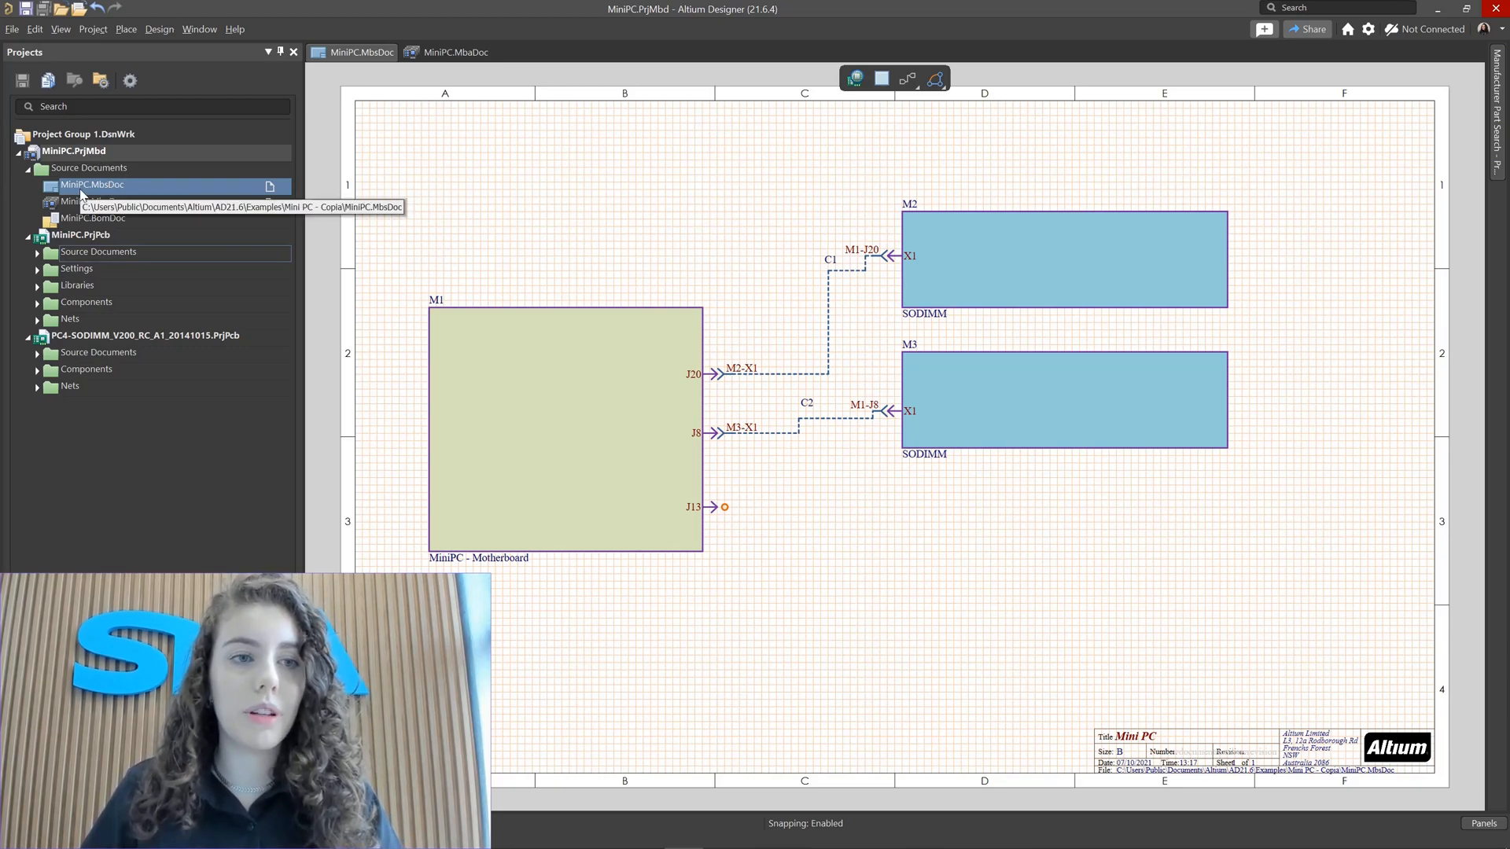
{"action": "left_click", "coordinate": [12, 29]}
{"action": "mouse_move", "coordinate": [36, 48]}
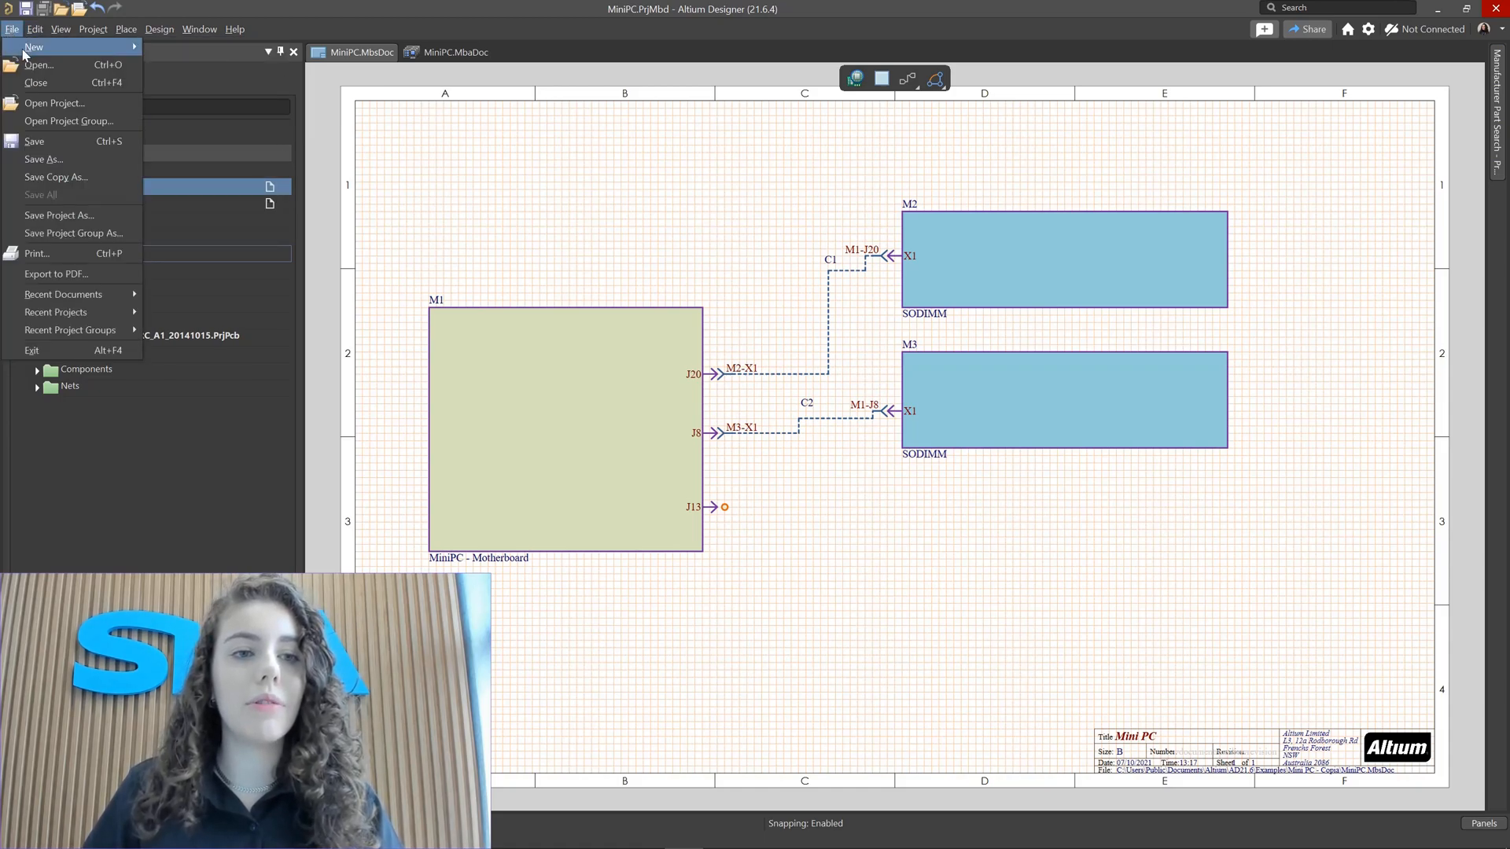
{"action": "left_click", "coordinate": [198, 47]}
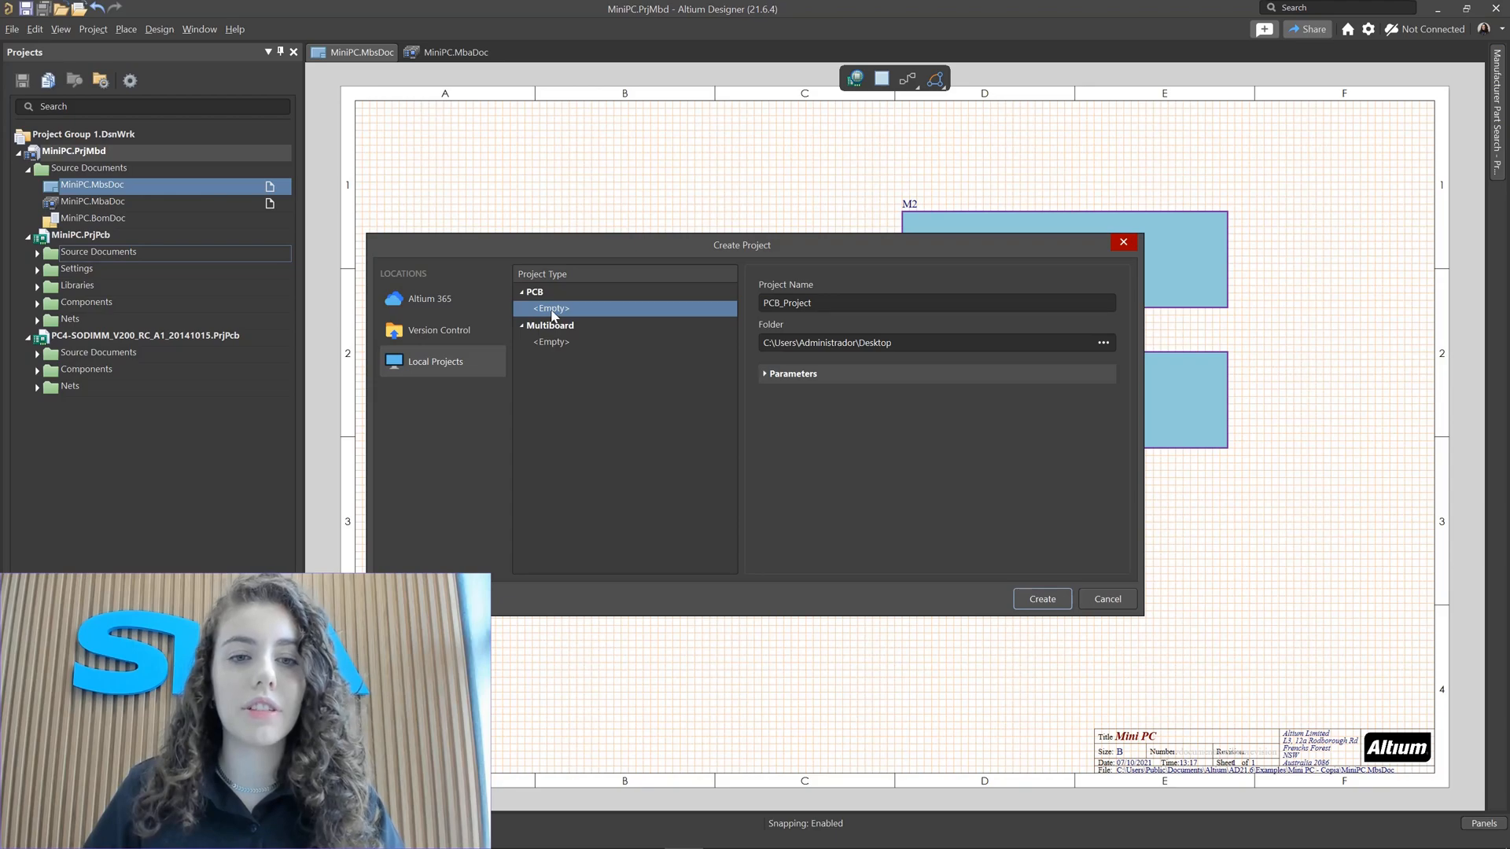
{"action": "left_click", "coordinate": [553, 311]}
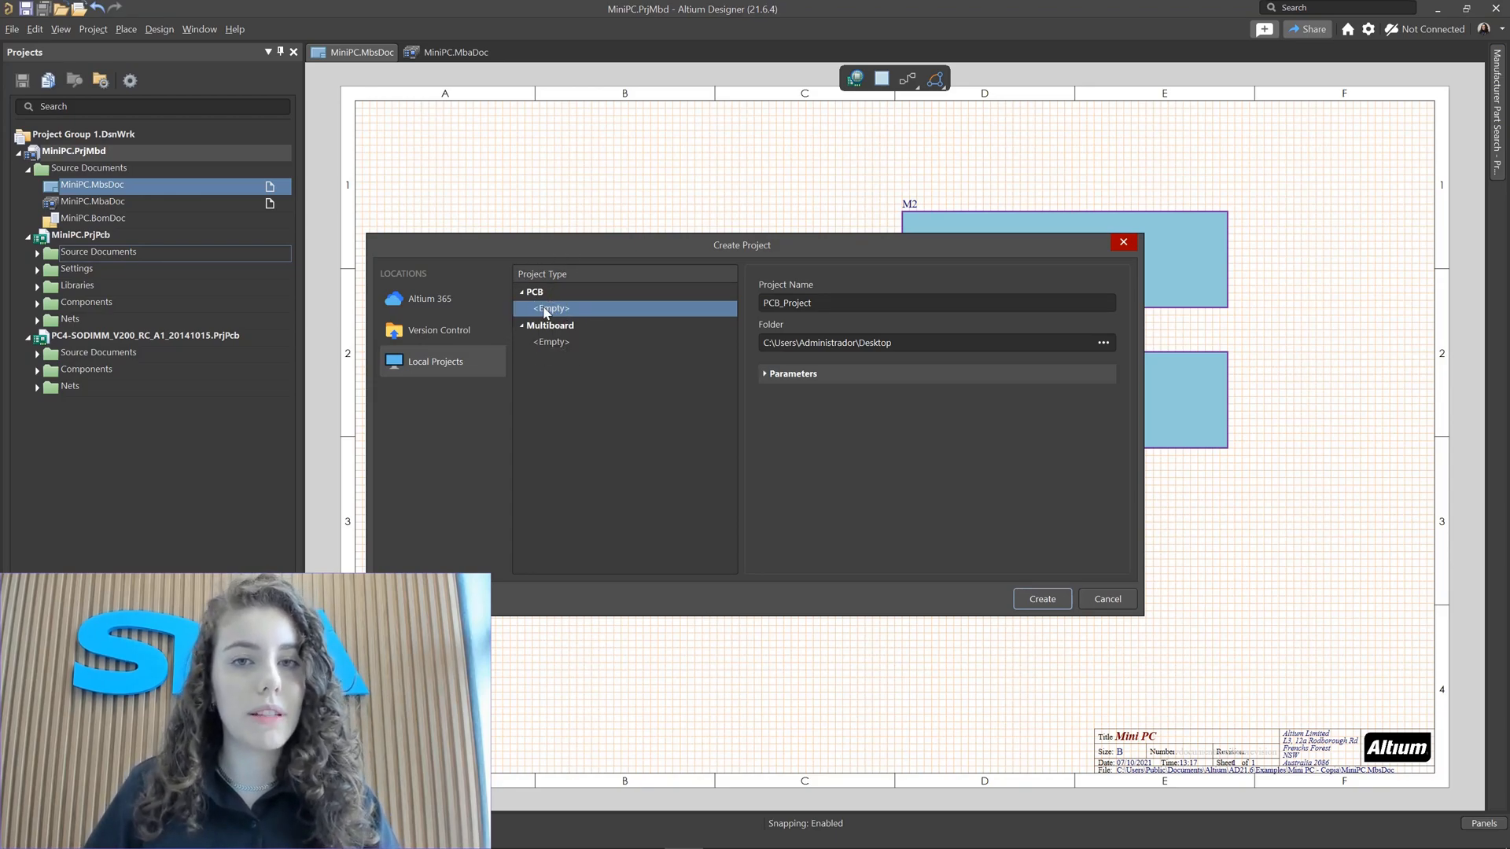
{"action": "left_click", "coordinate": [545, 312]}
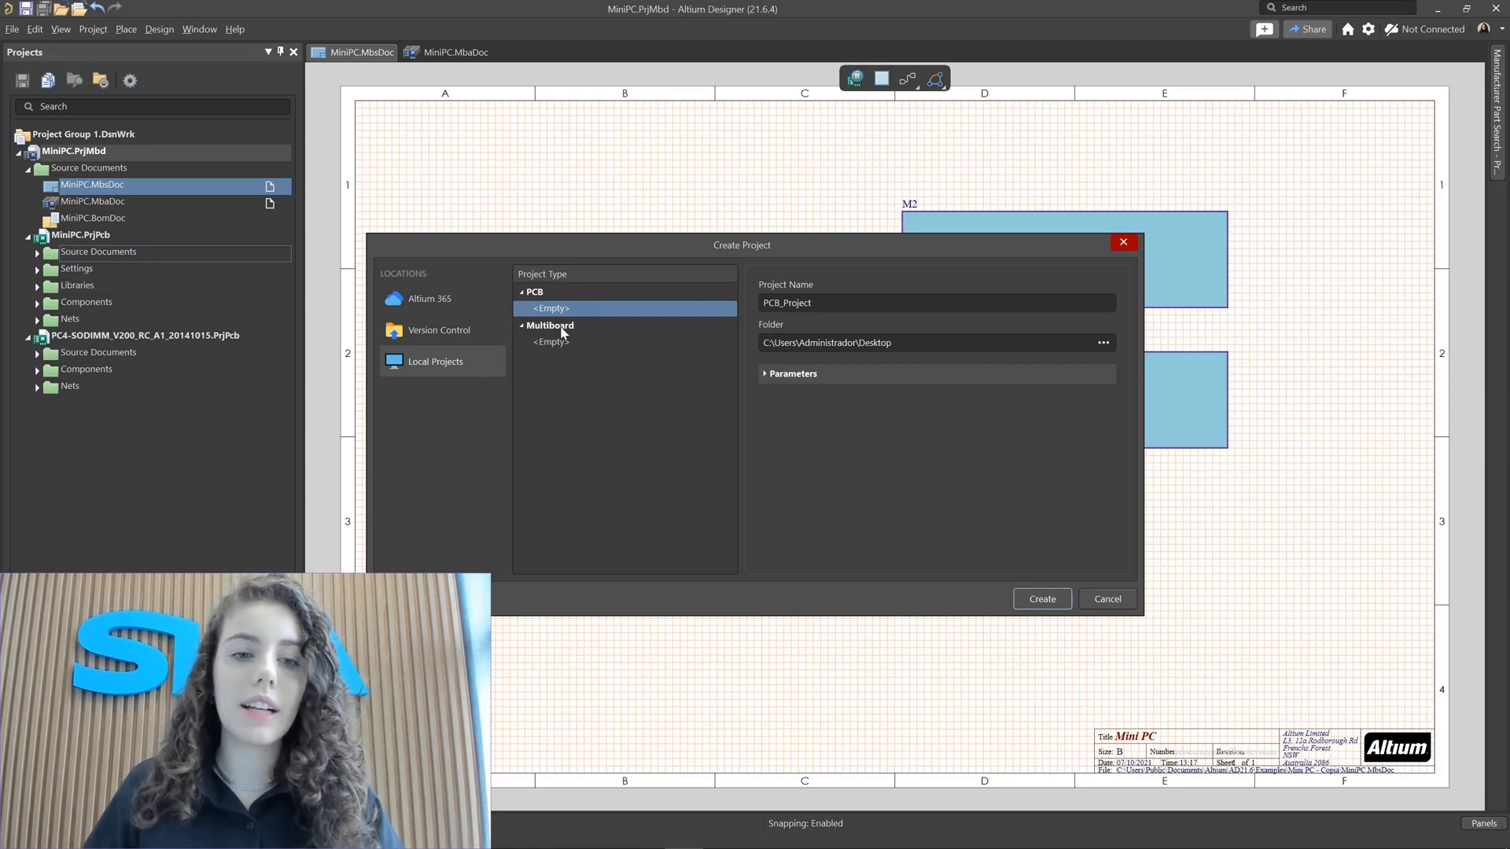
{"action": "left_click", "coordinate": [564, 340]}
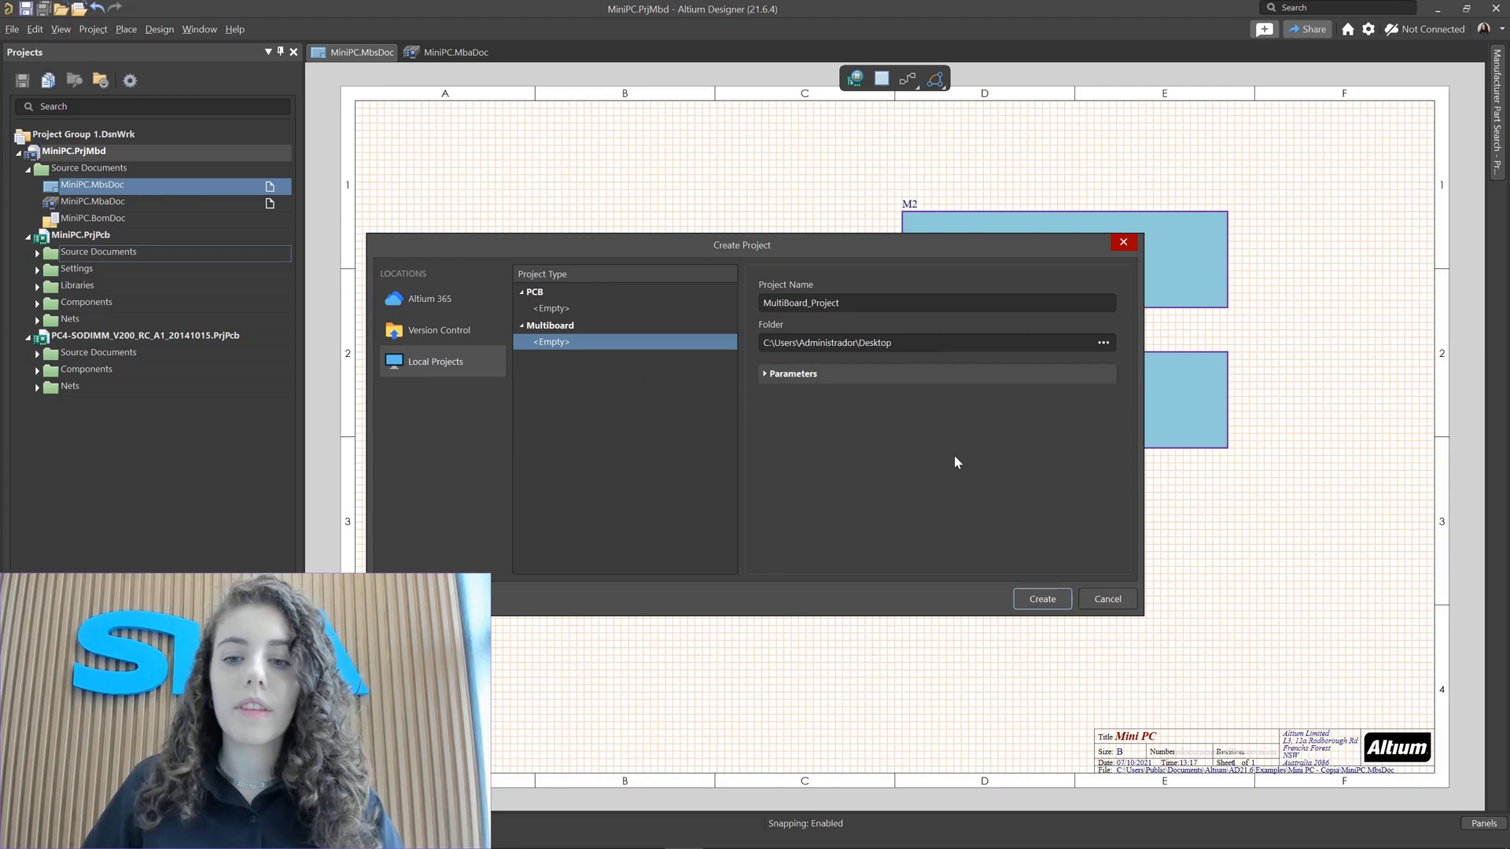
{"action": "left_click", "coordinate": [1109, 600]}
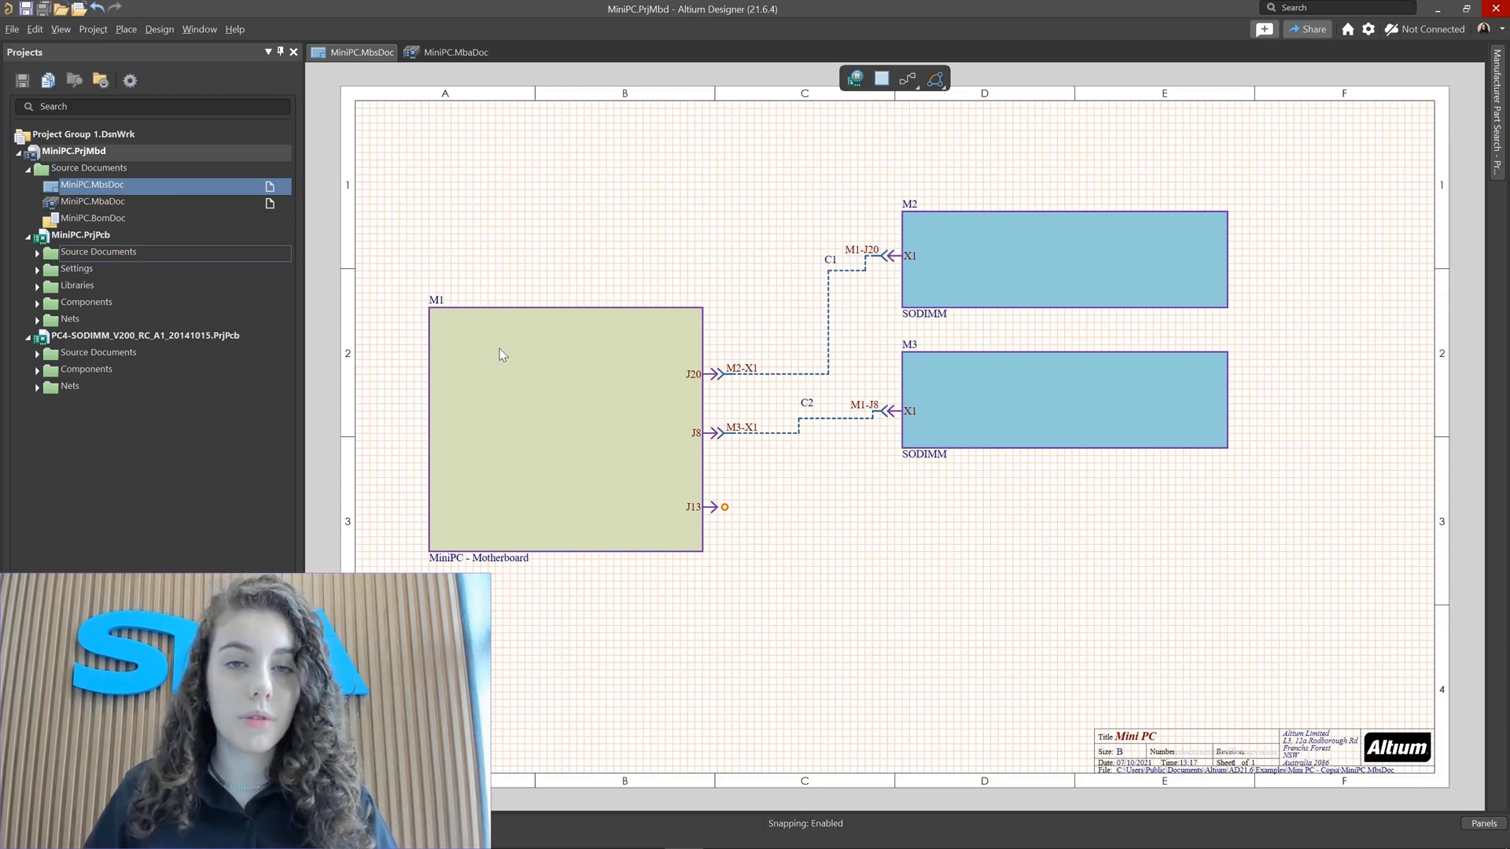
Step: Select the motherboard module M1 and show its properties in a widened Properties panel
{"action": "left_click", "coordinate": [525, 384]}
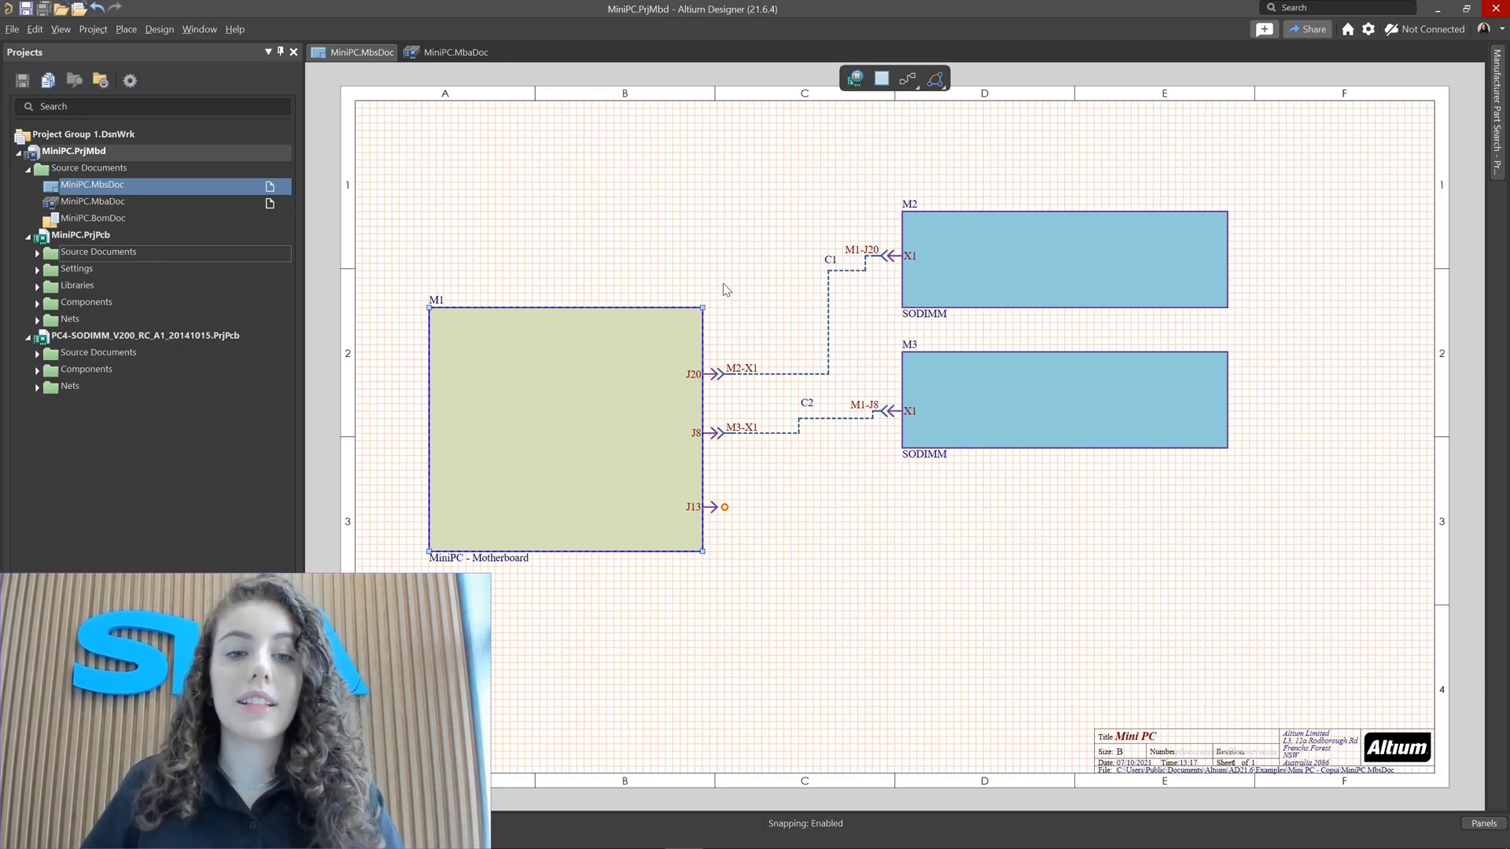
{"action": "left_click", "coordinate": [549, 398]}
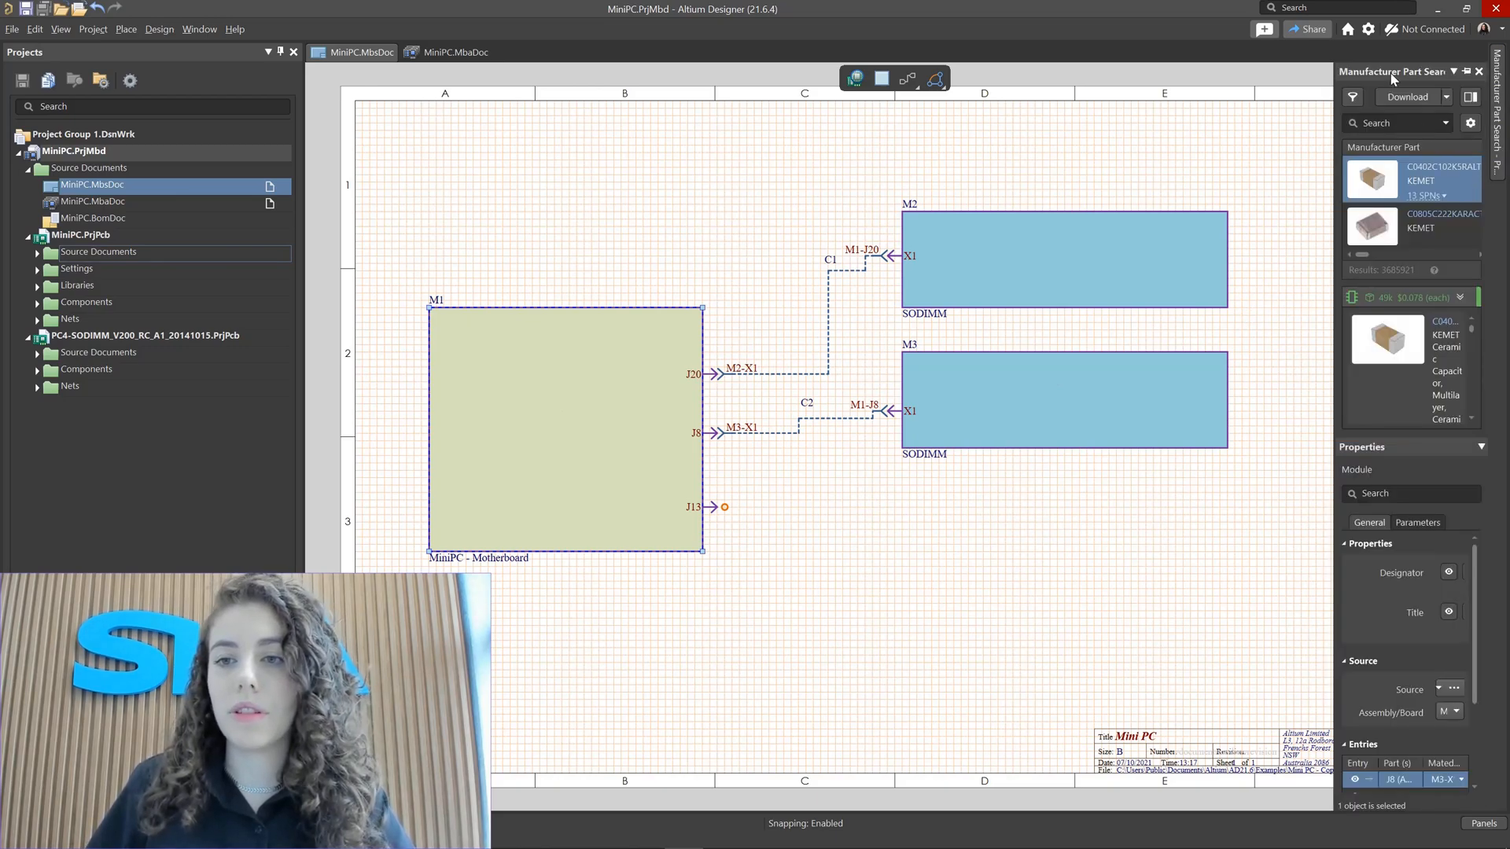
{"action": "right_click", "coordinate": [1391, 75]}
{"action": "left_click", "coordinate": [1428, 84]}
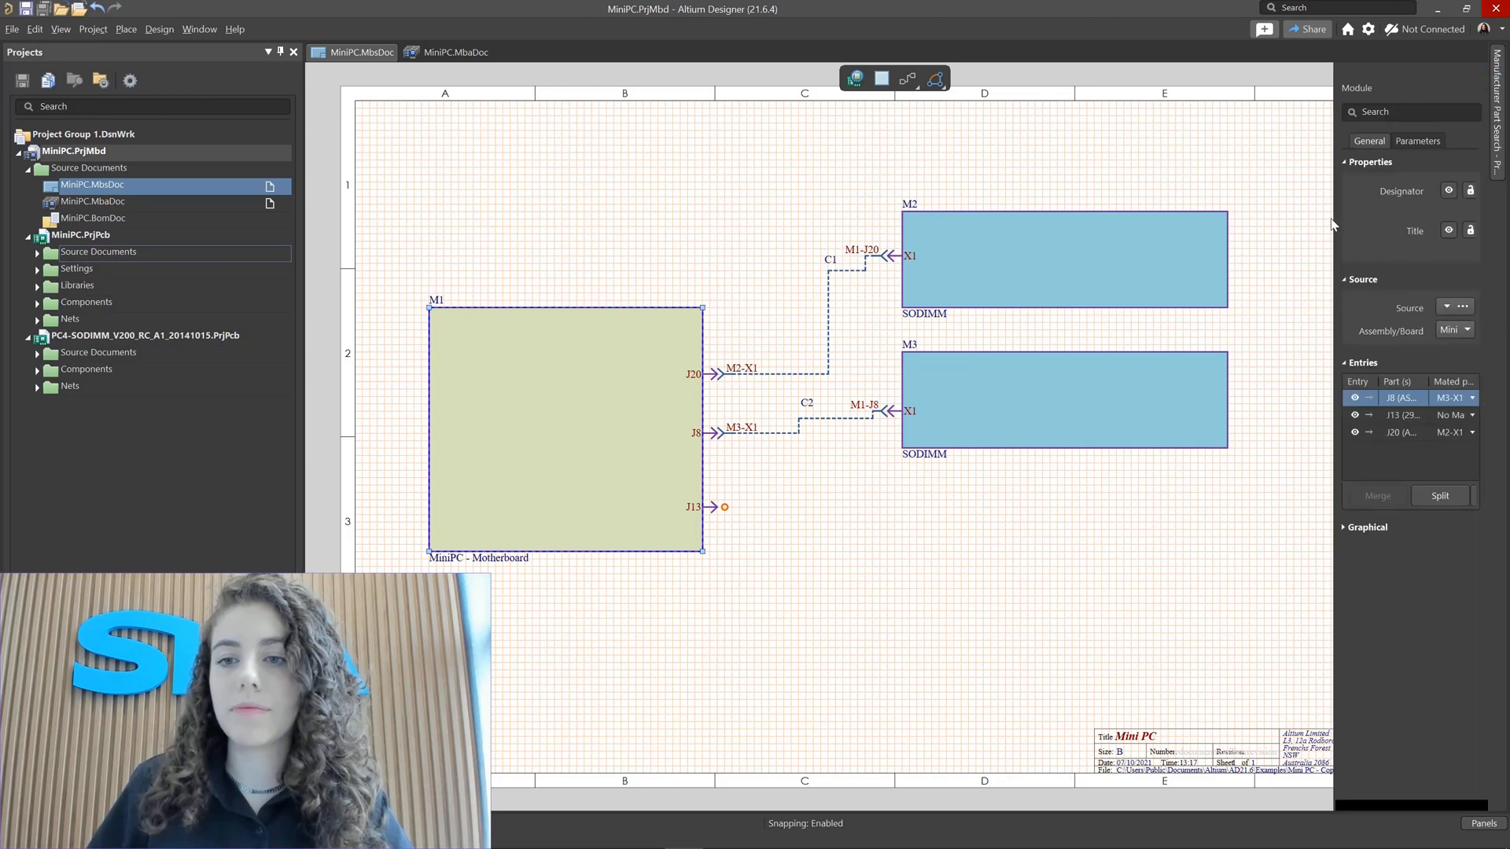
{"action": "left_click", "coordinate": [1496, 69]}
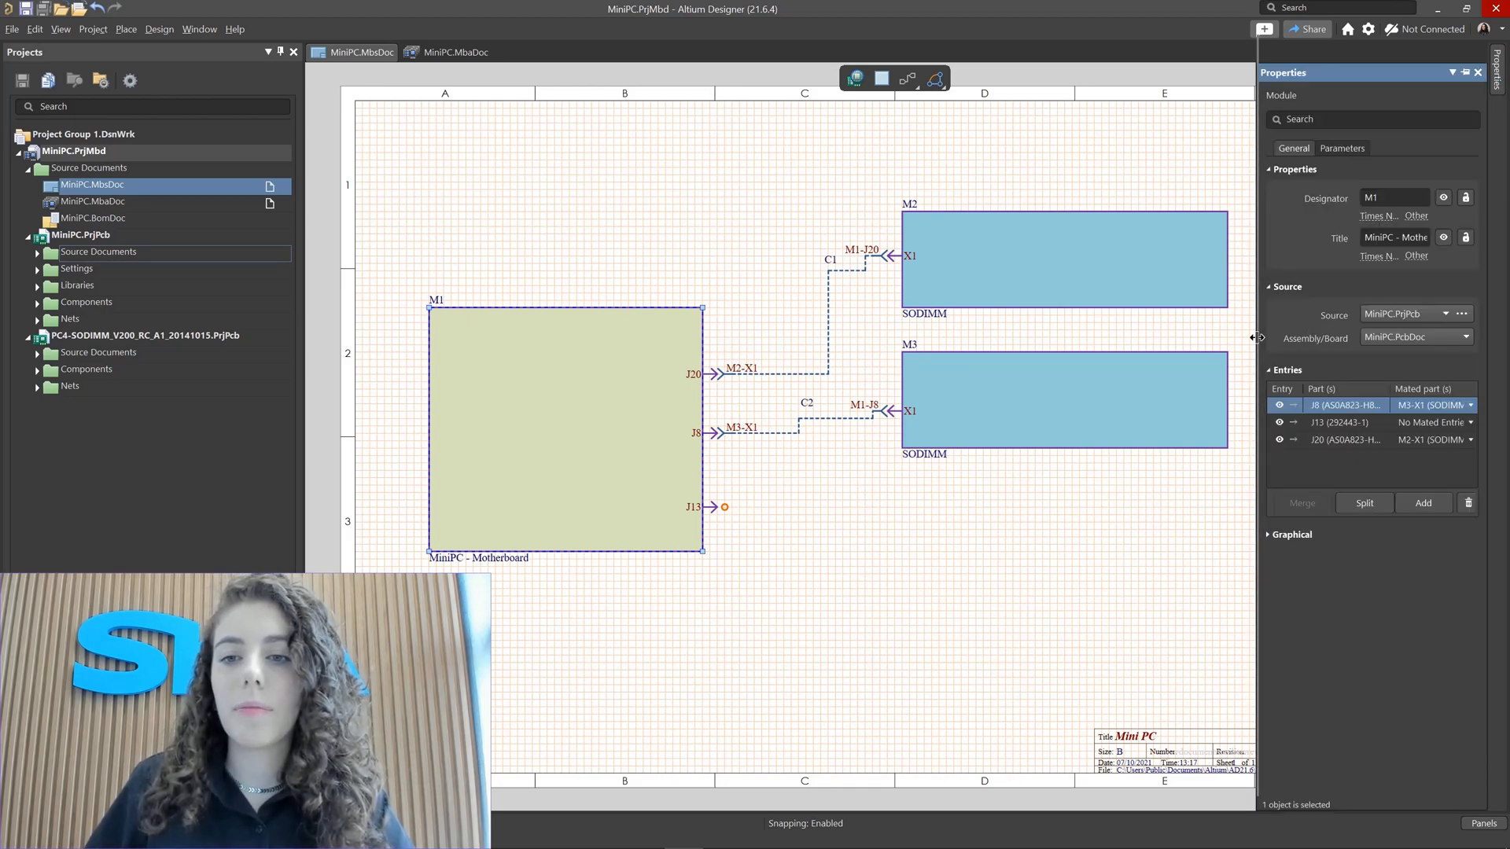
{"action": "left_click_drag", "start_coordinate": [1258, 337], "coordinate": [1054, 347]}
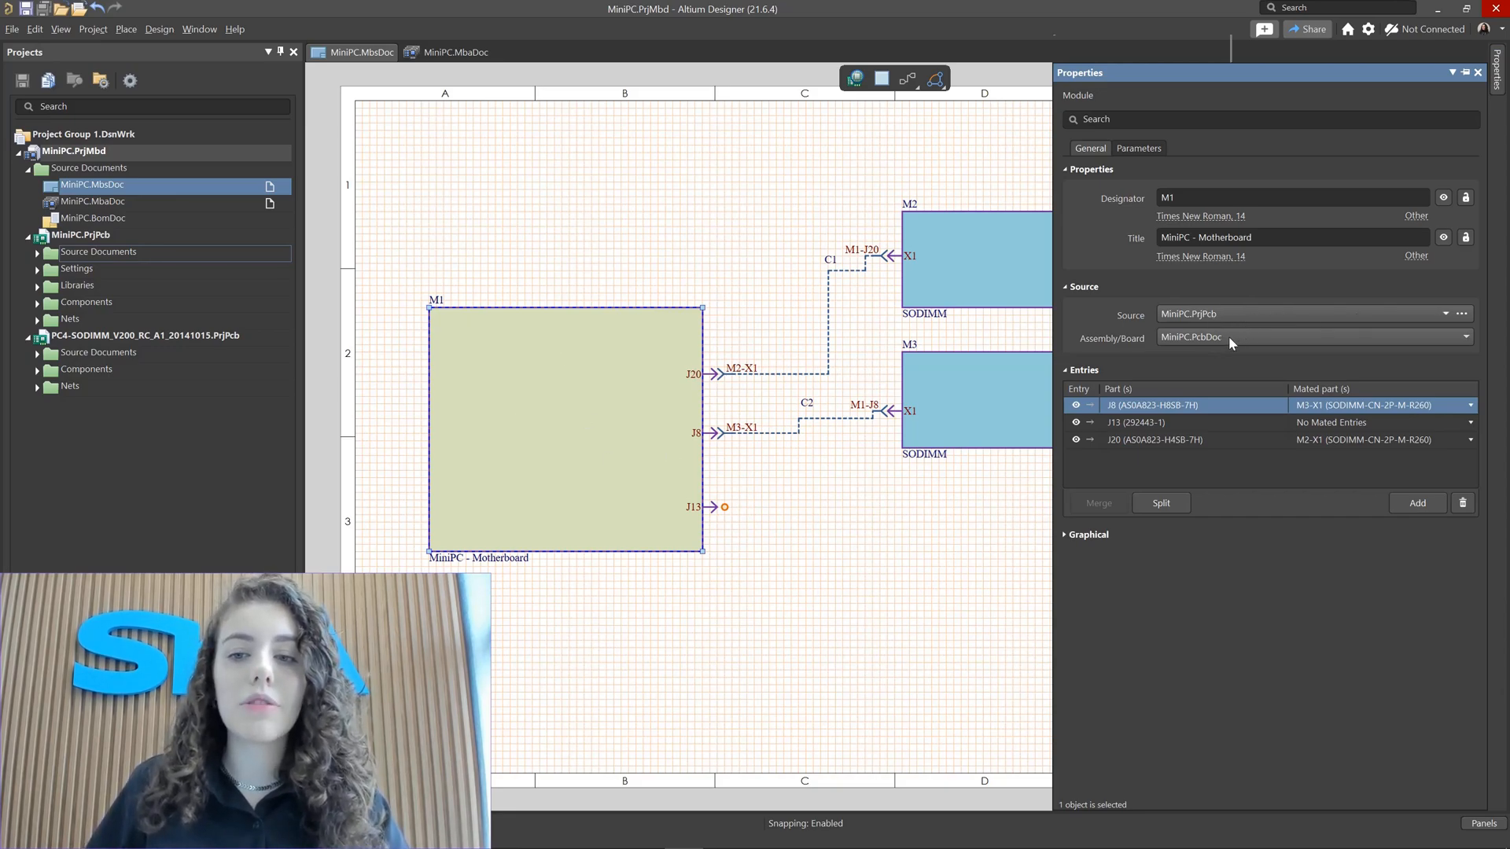
Step: Set the M1 module's assembly board to MiniPC.PcbDoc
{"action": "left_click", "coordinate": [1229, 337]}
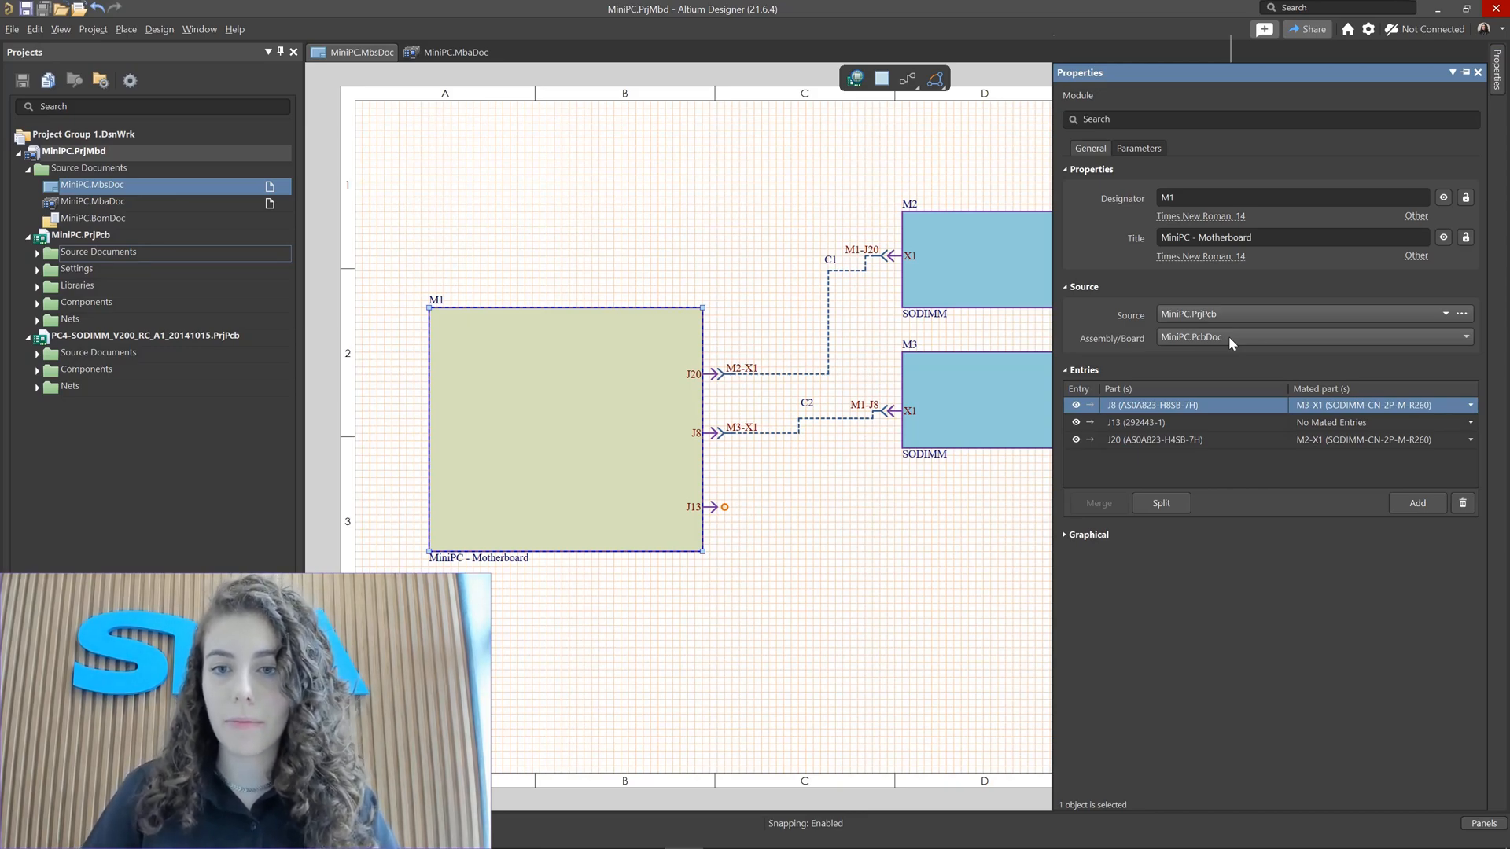
{"action": "left_click", "coordinate": [1229, 337]}
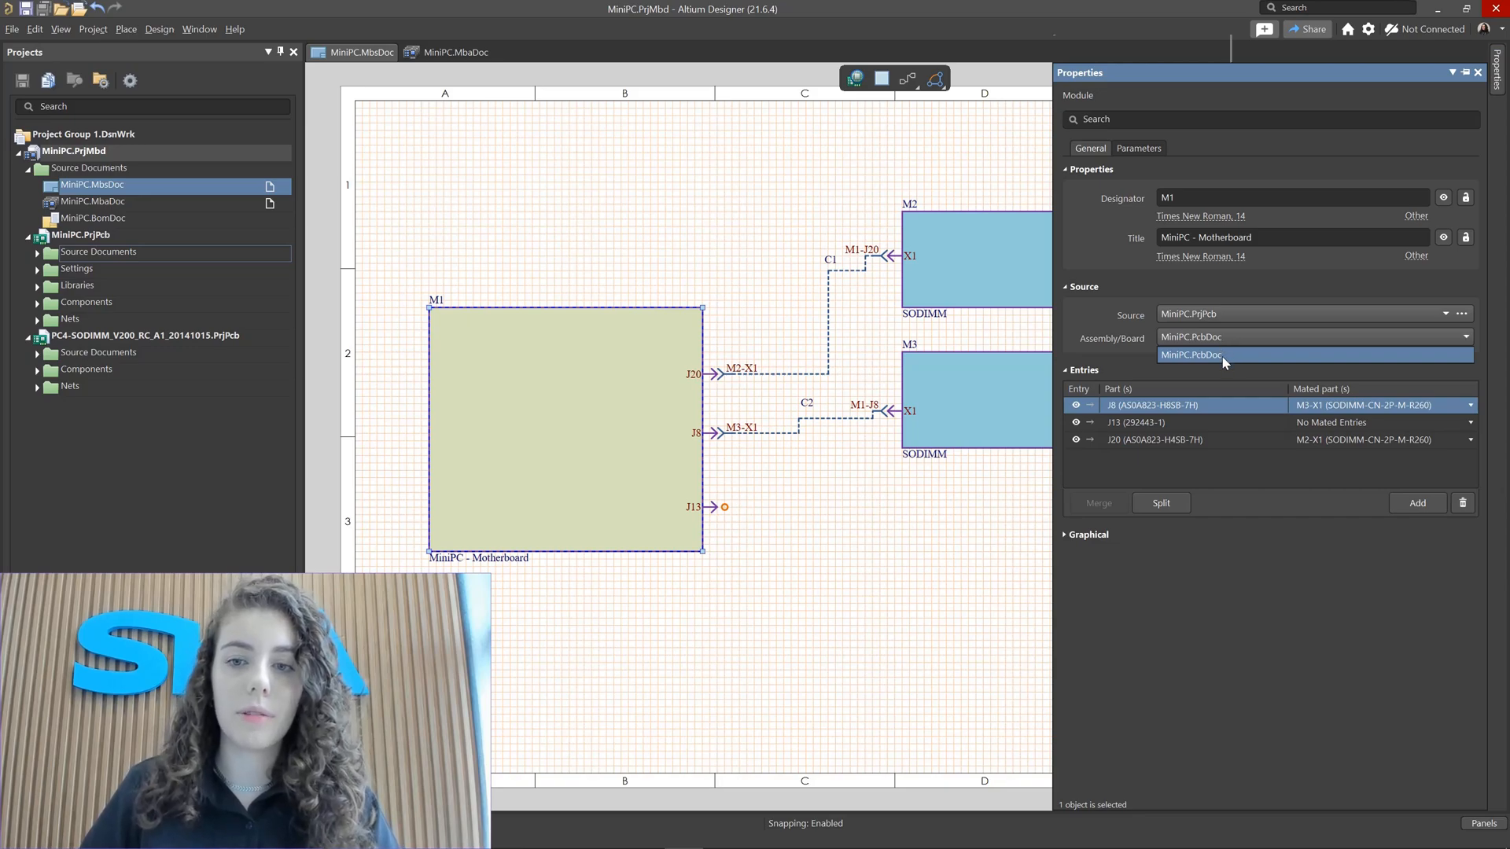
{"action": "left_click", "coordinate": [1224, 358]}
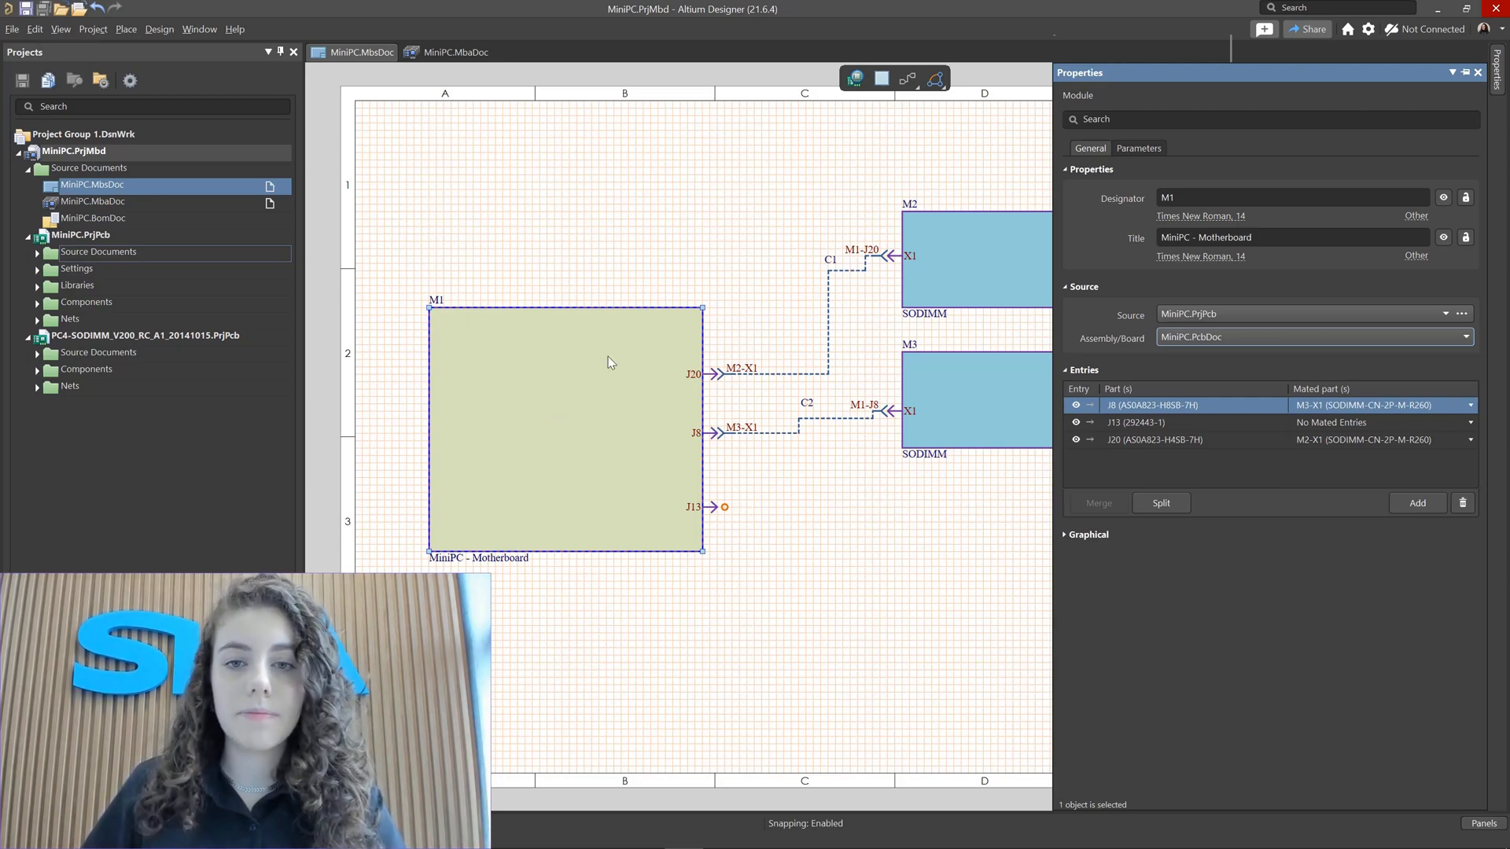
{"action": "left_click", "coordinate": [977, 263]}
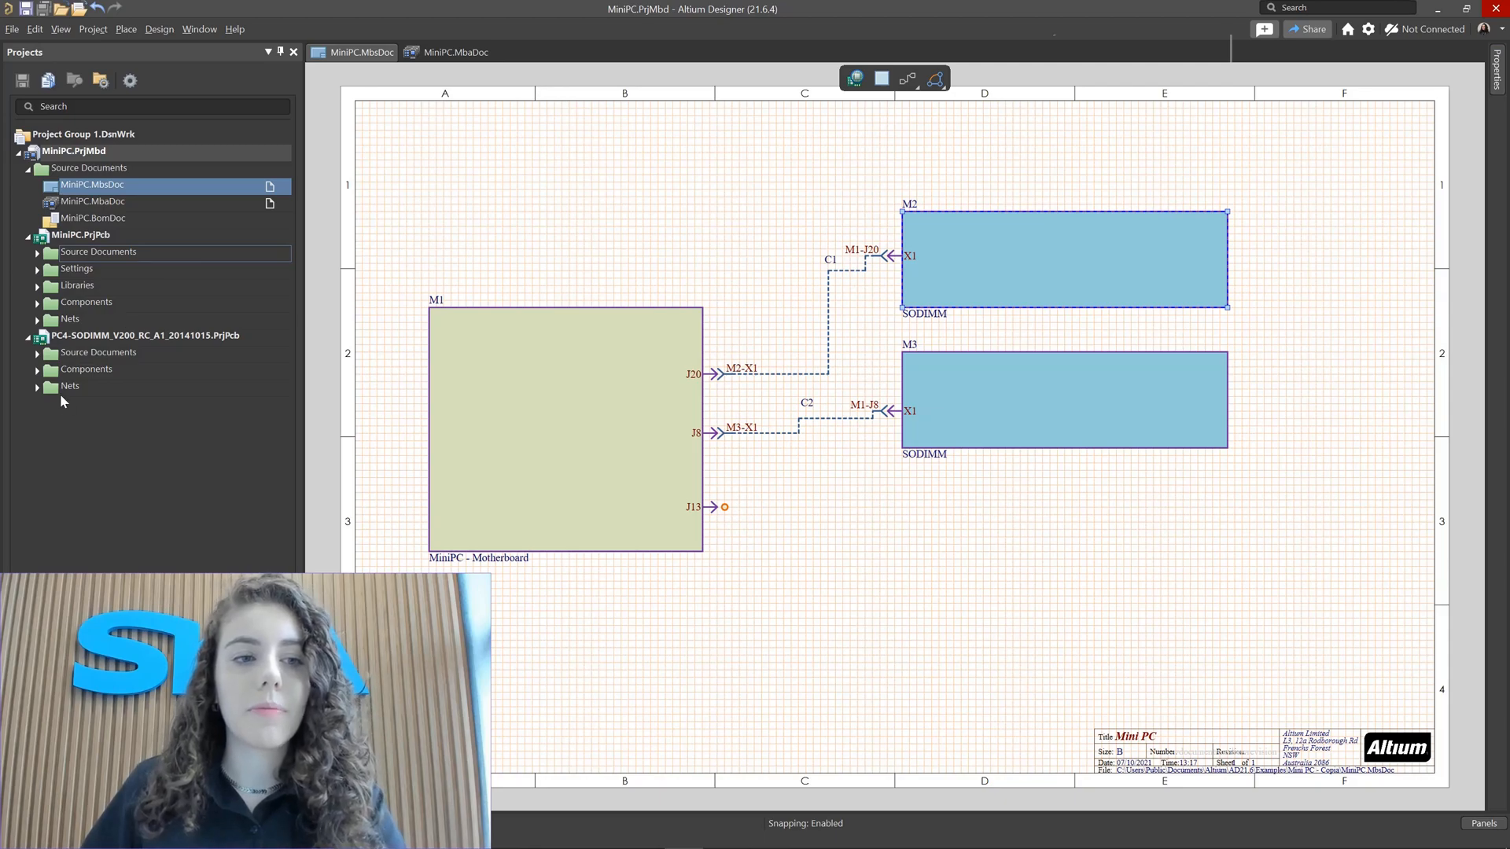
{"action": "key", "text": "Print"}
{"action": "left_click", "coordinate": [52, 163]}
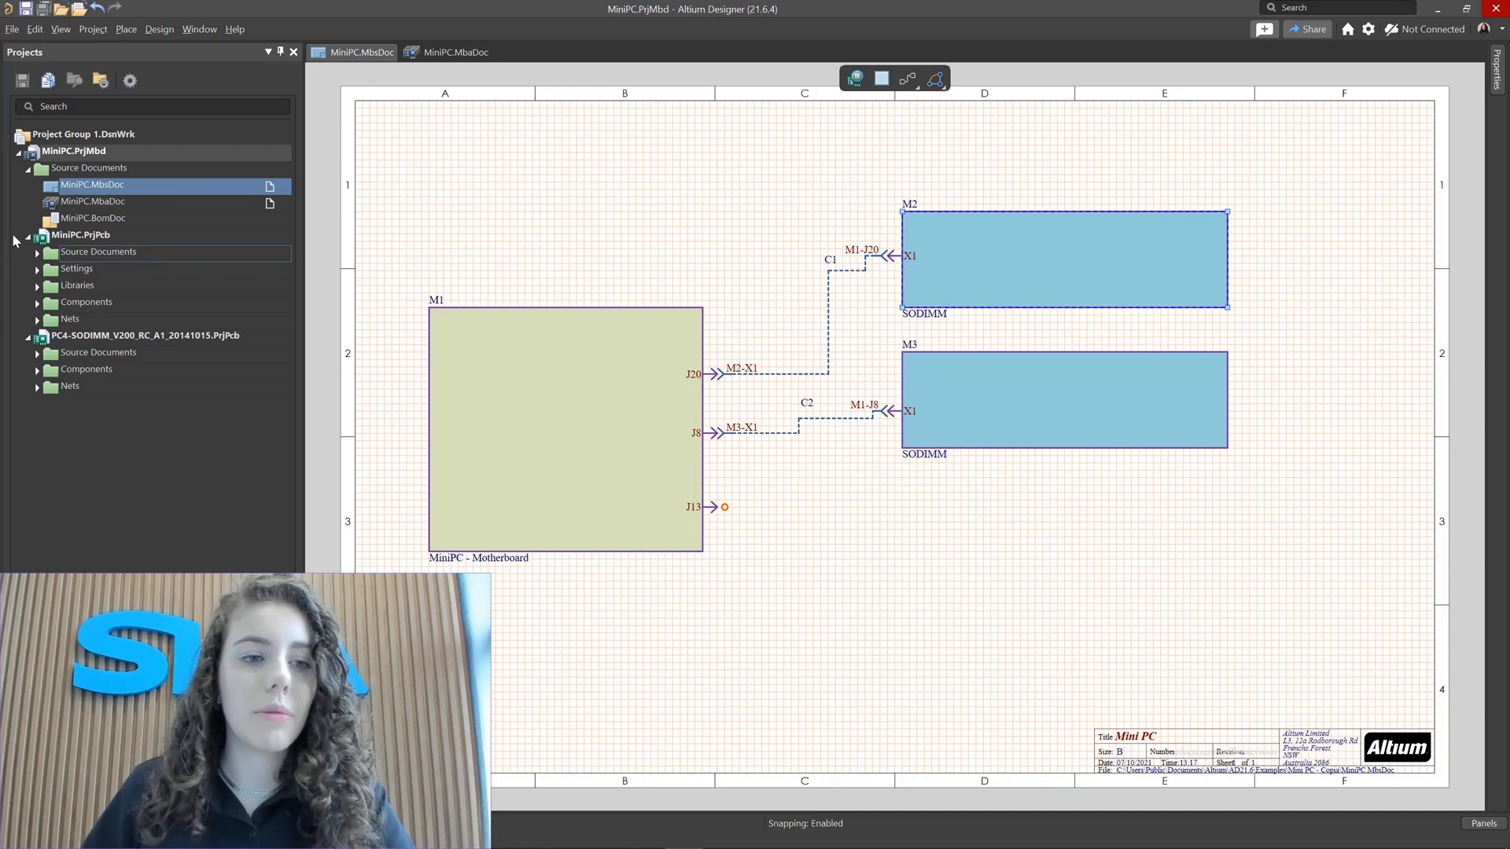
{"action": "left_click", "coordinate": [37, 257]}
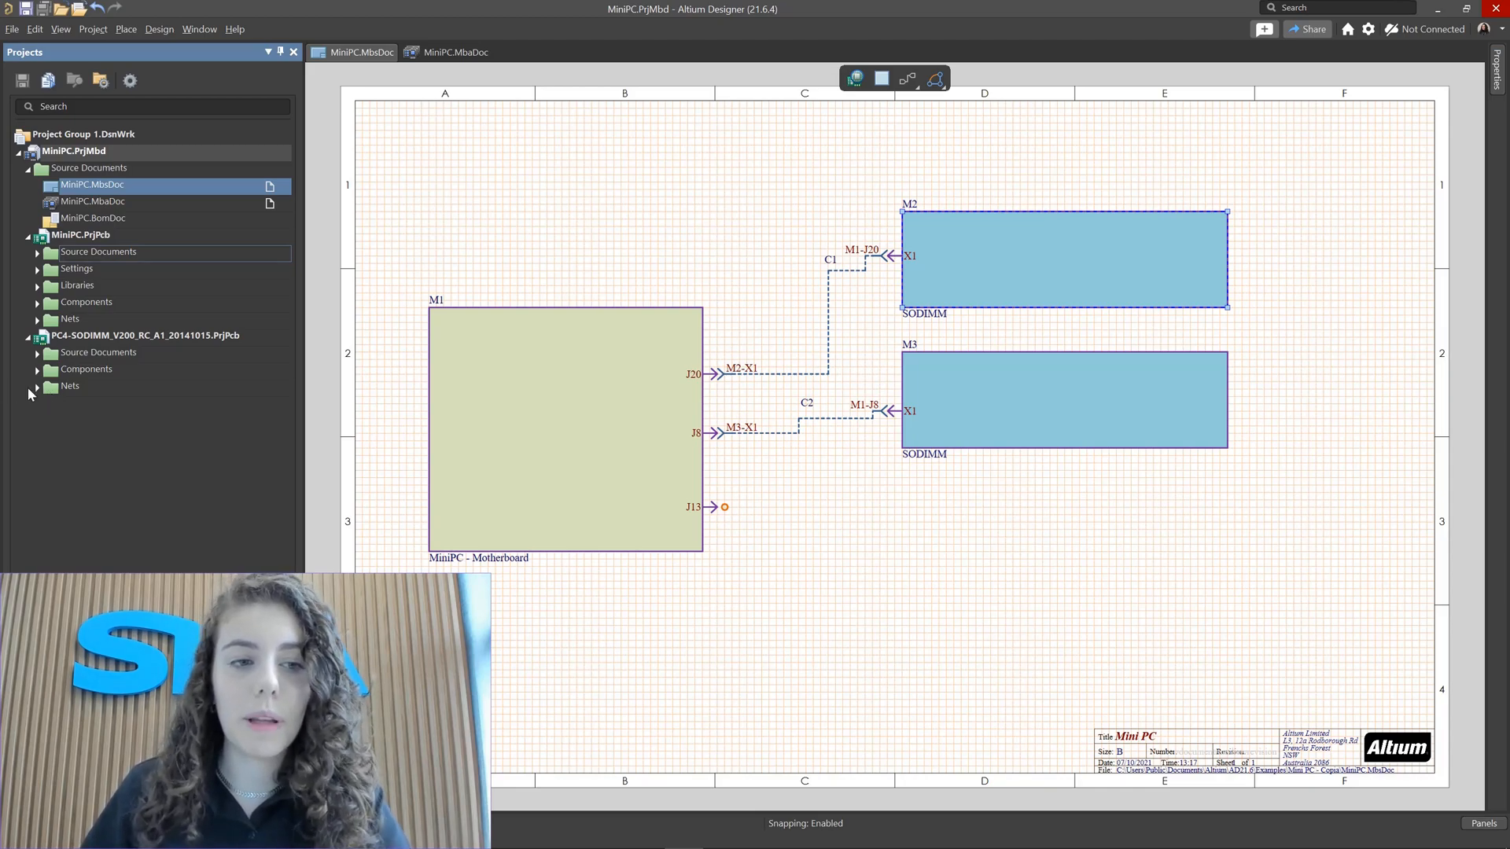
{"action": "left_click", "coordinate": [72, 336]}
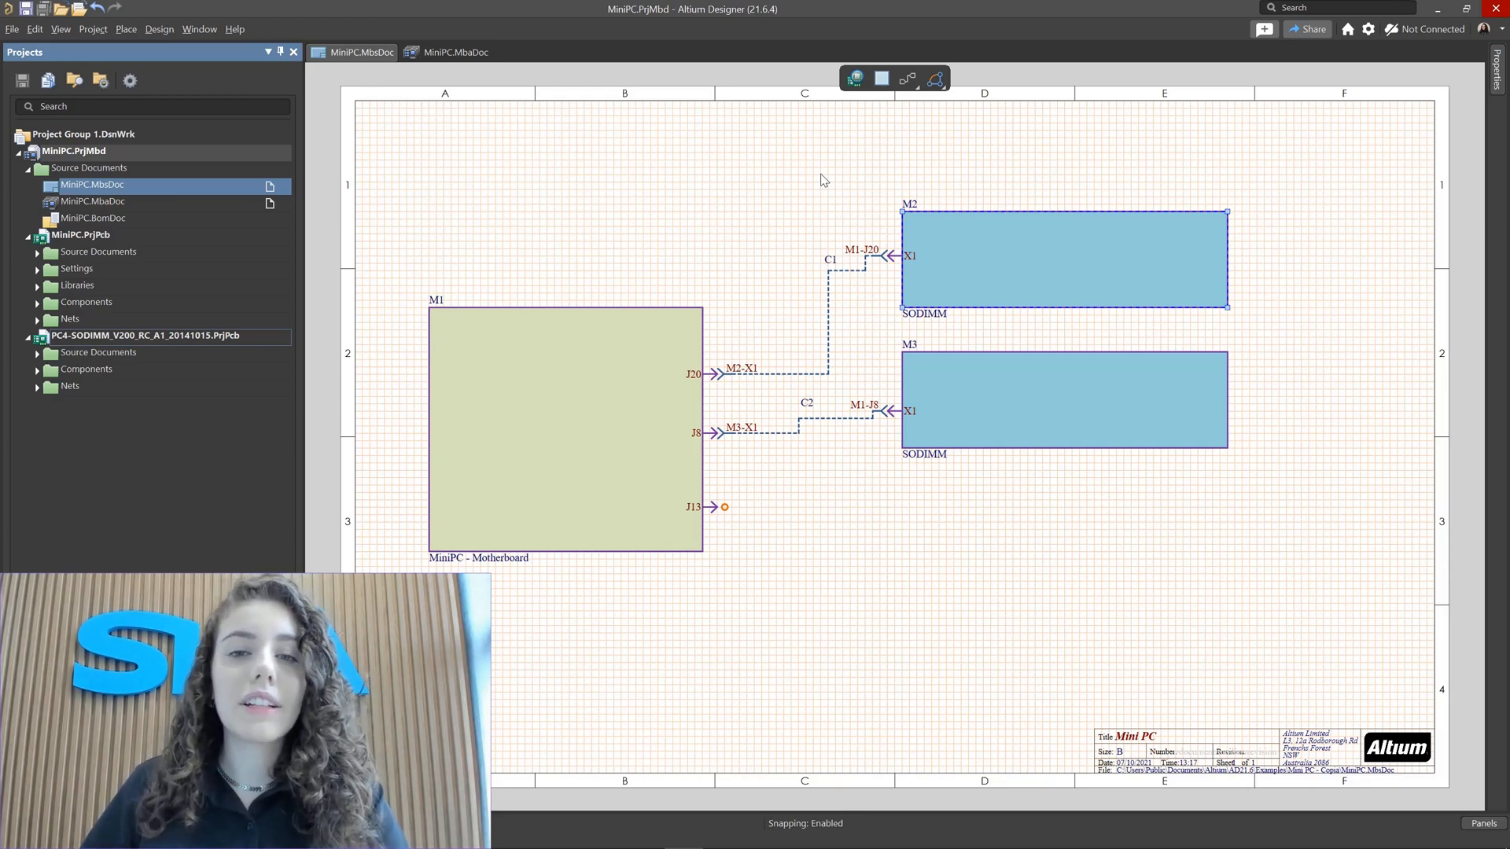
{"action": "left_click", "coordinate": [875, 82]}
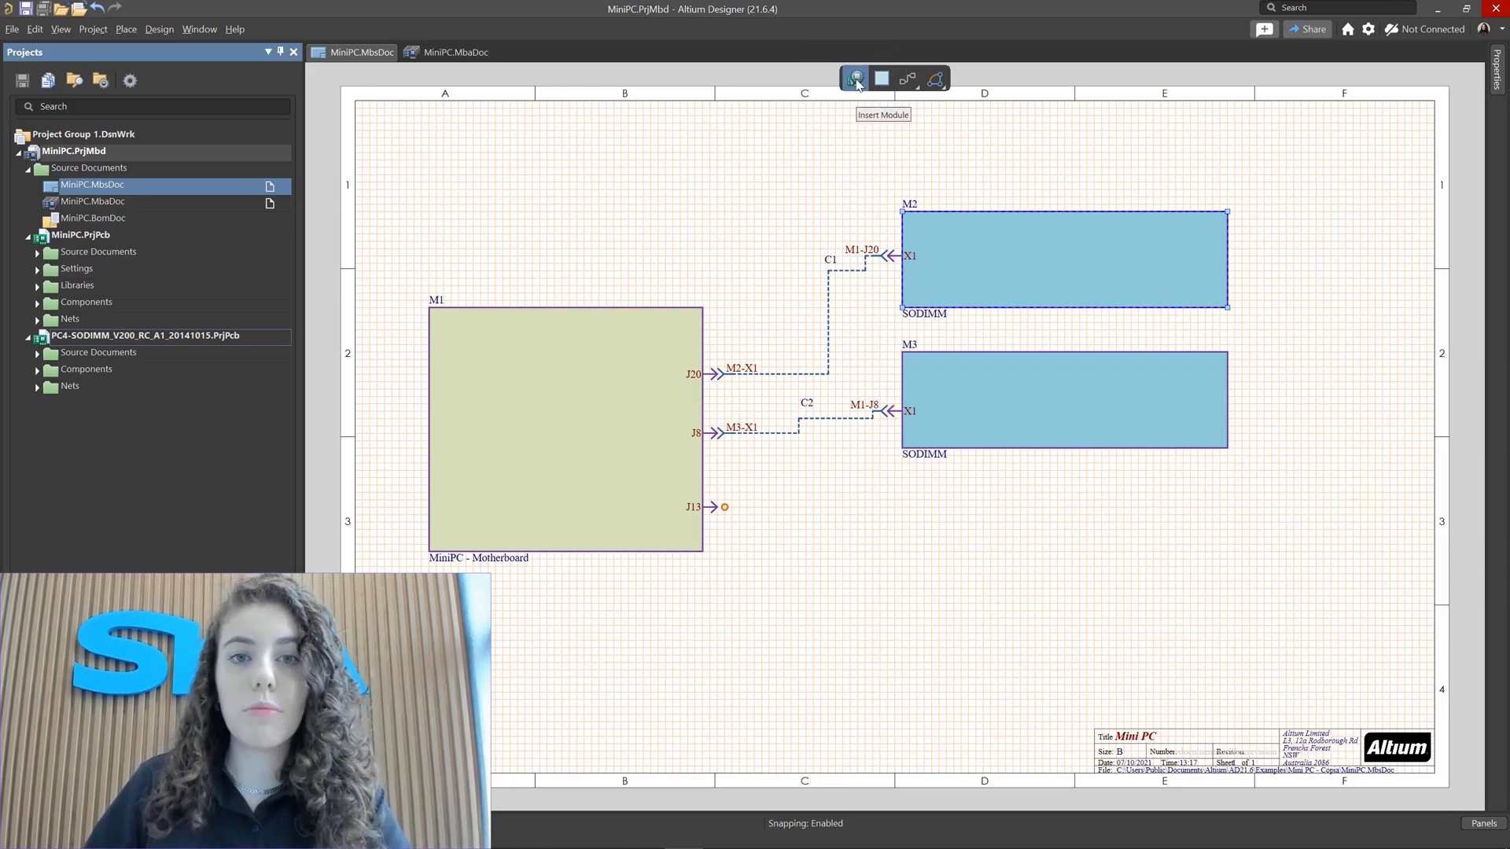
{"action": "left_click", "coordinate": [1022, 402]}
{"action": "left_click", "coordinate": [612, 459]}
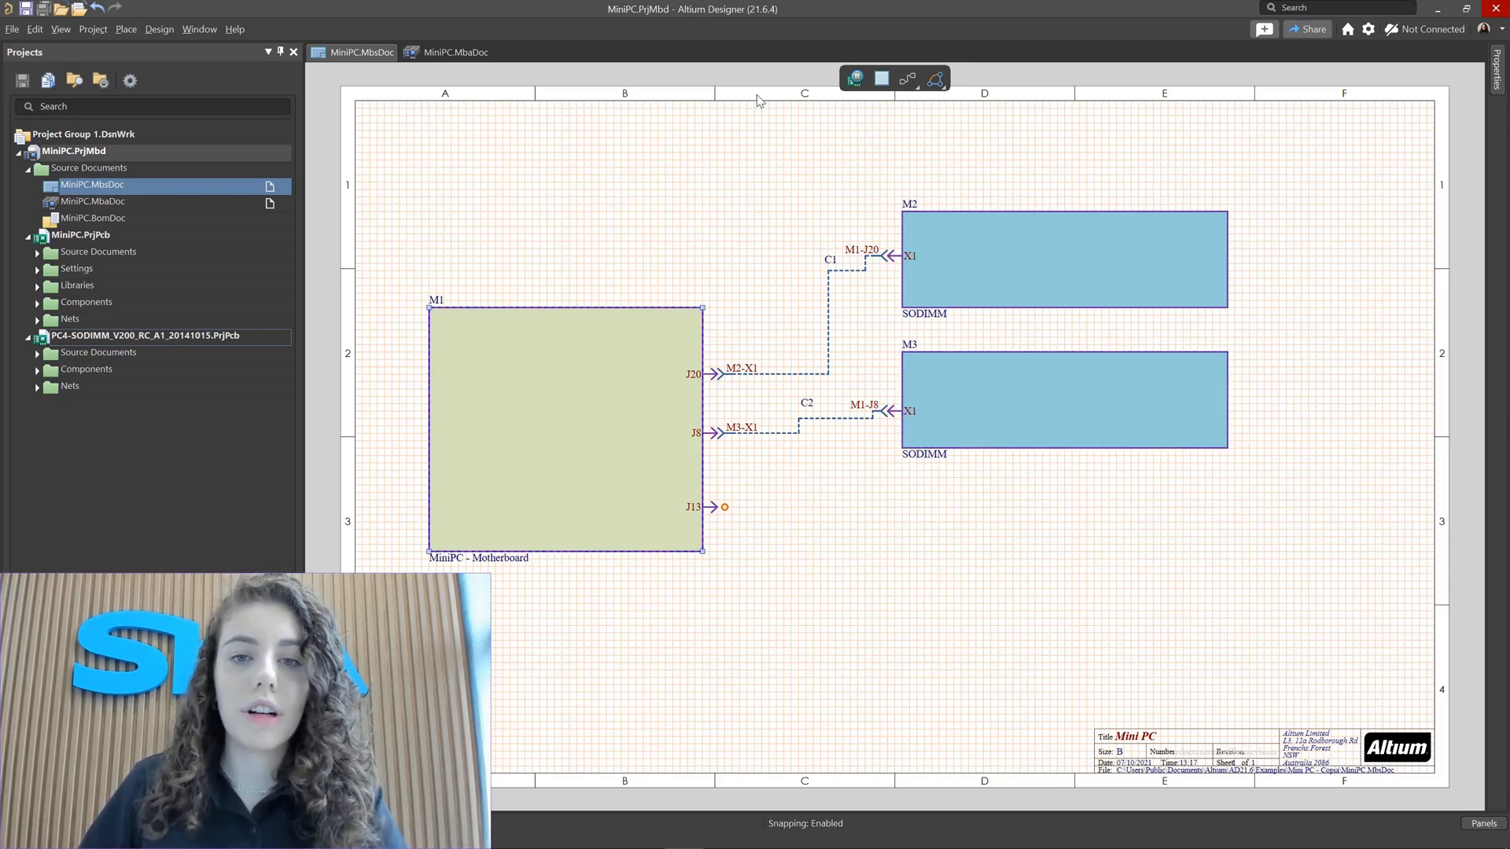
Step: Insert a new module rectangle below the M3 SODIMM module
{"action": "left_click", "coordinate": [856, 79]}
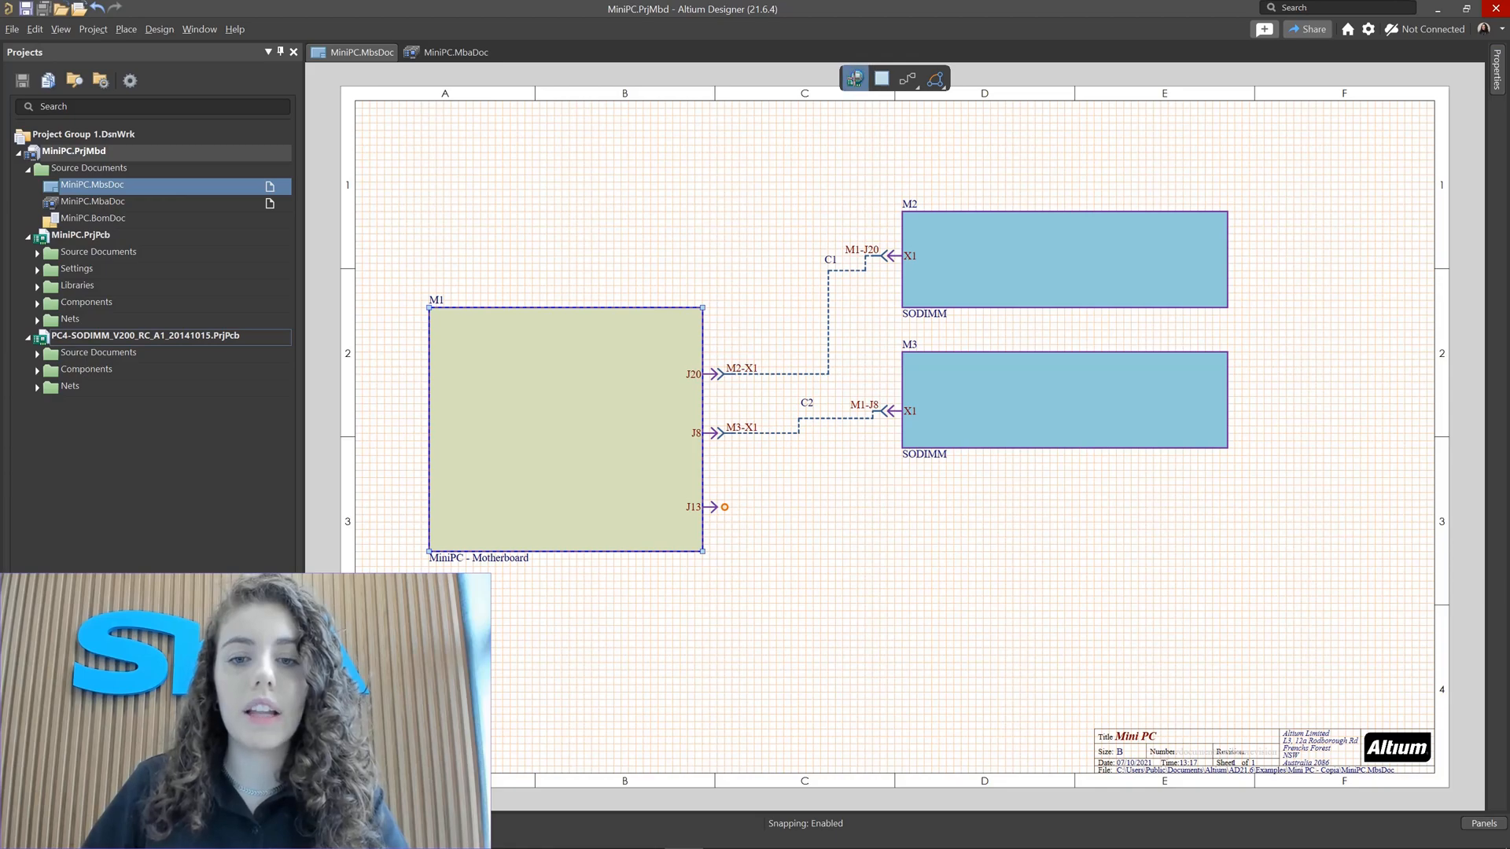
{"action": "left_click", "coordinate": [901, 501]}
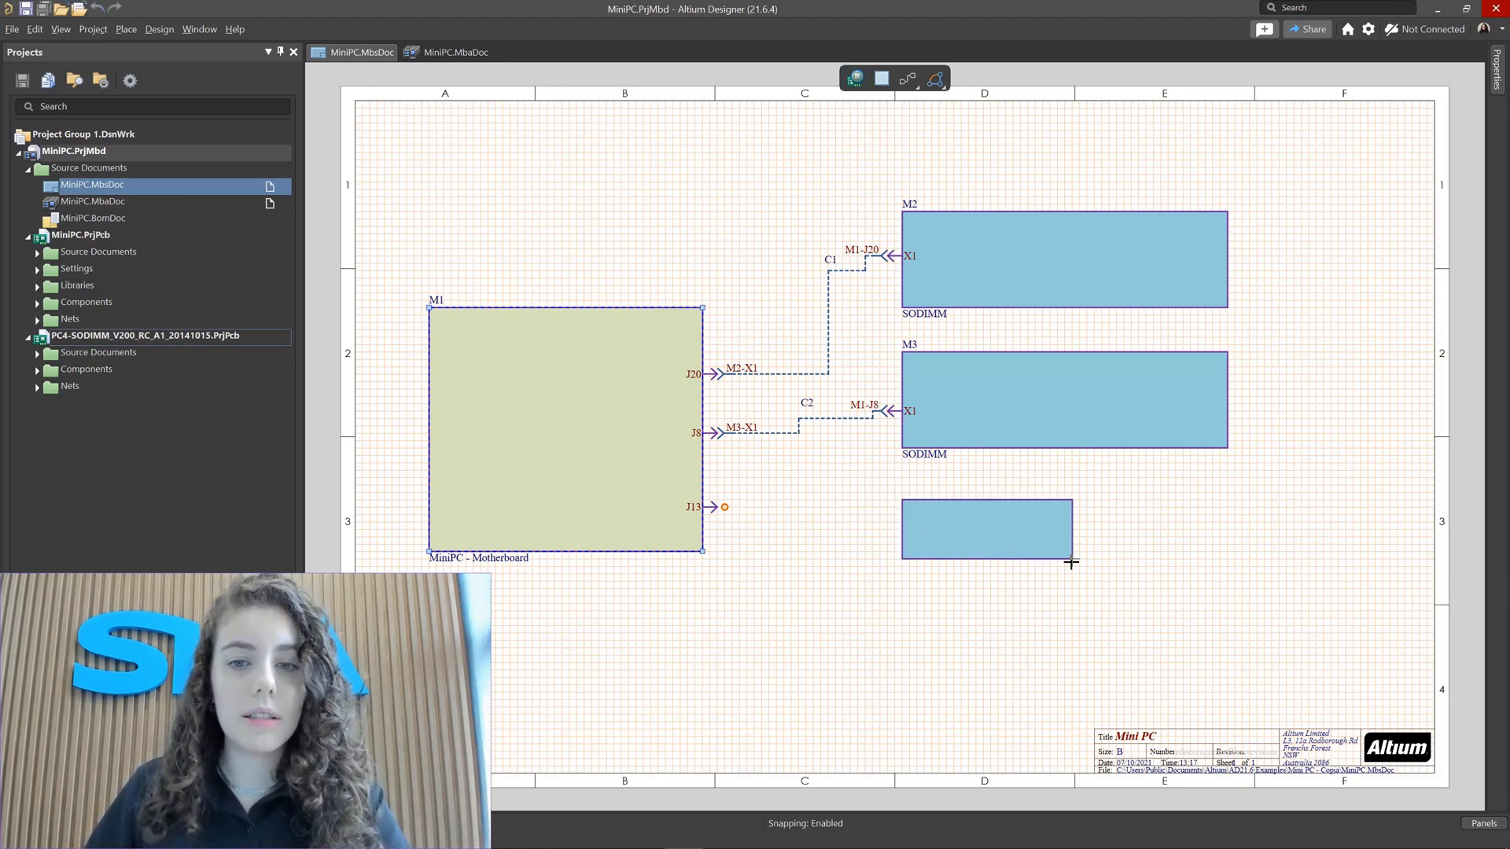
{"action": "left_click", "coordinate": [1038, 591]}
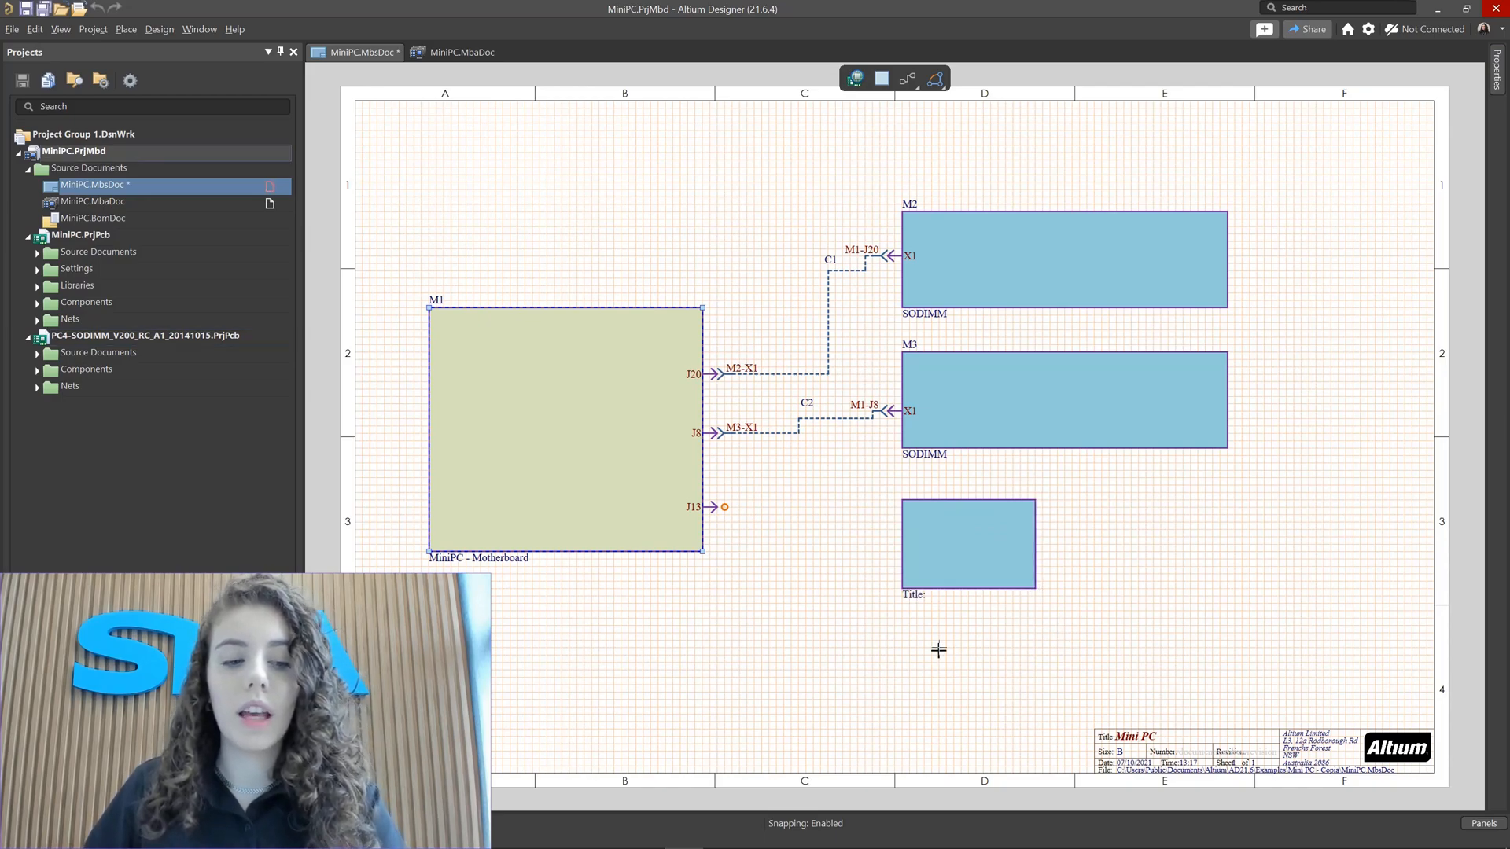
Step: Set the new module's designator to M4 and its title to WIFI
{"action": "double_click", "coordinate": [972, 574]}
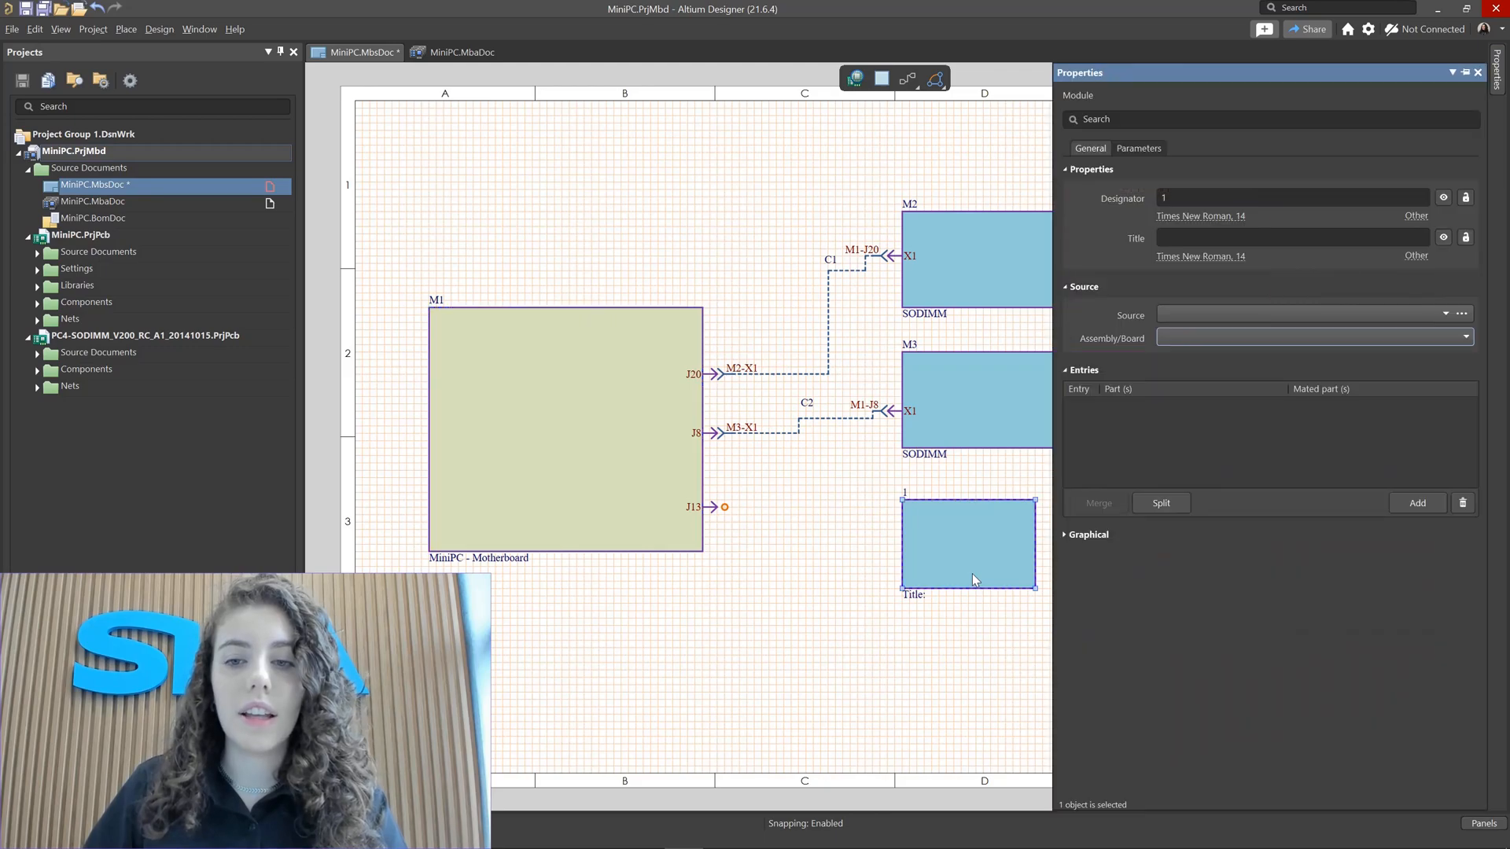
{"action": "left_click", "coordinate": [1180, 196]}
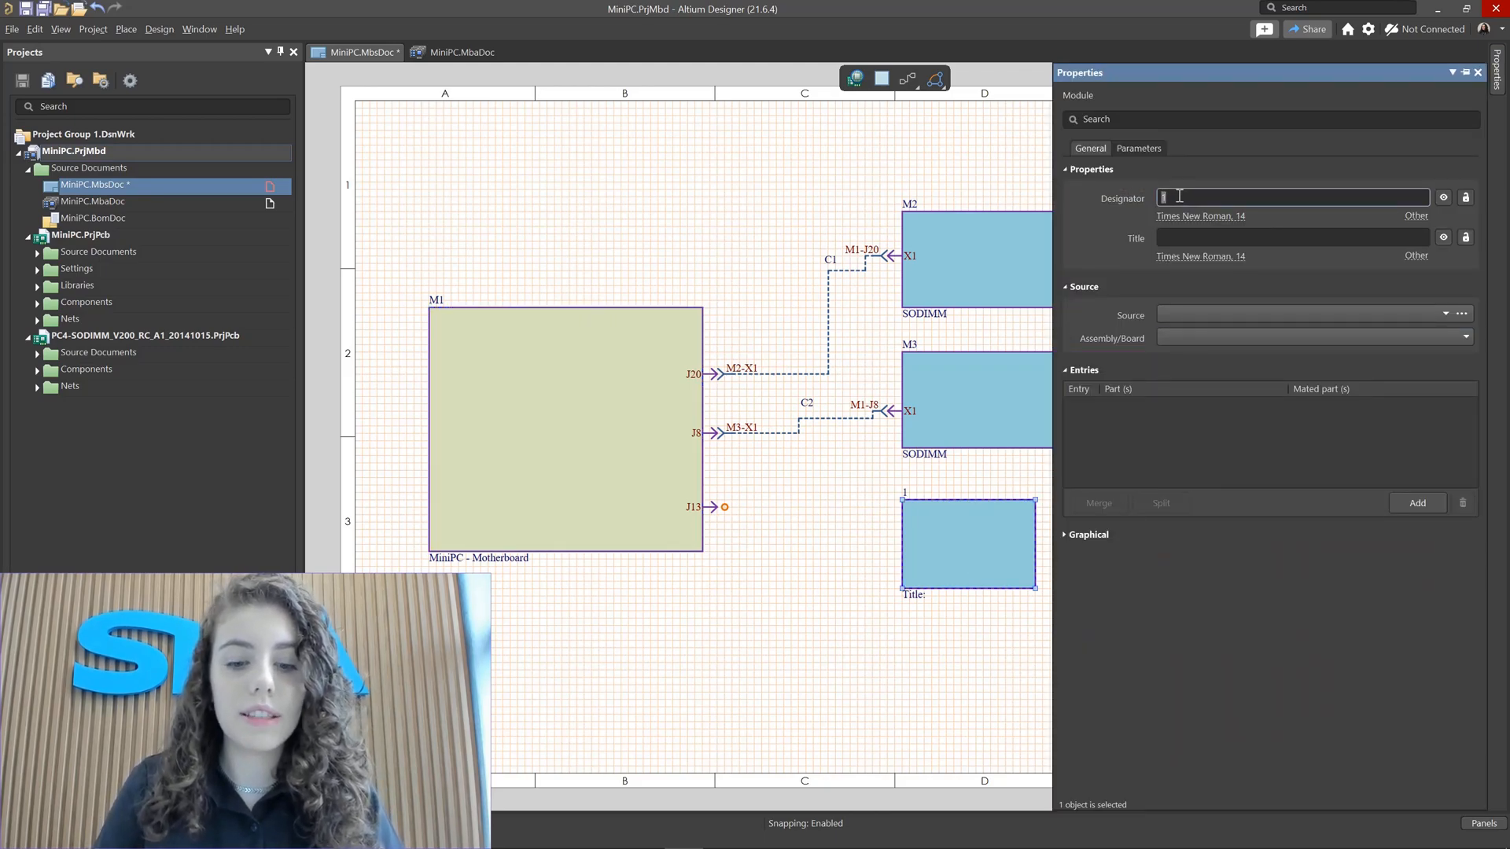
{"action": "type", "text": "M4"}
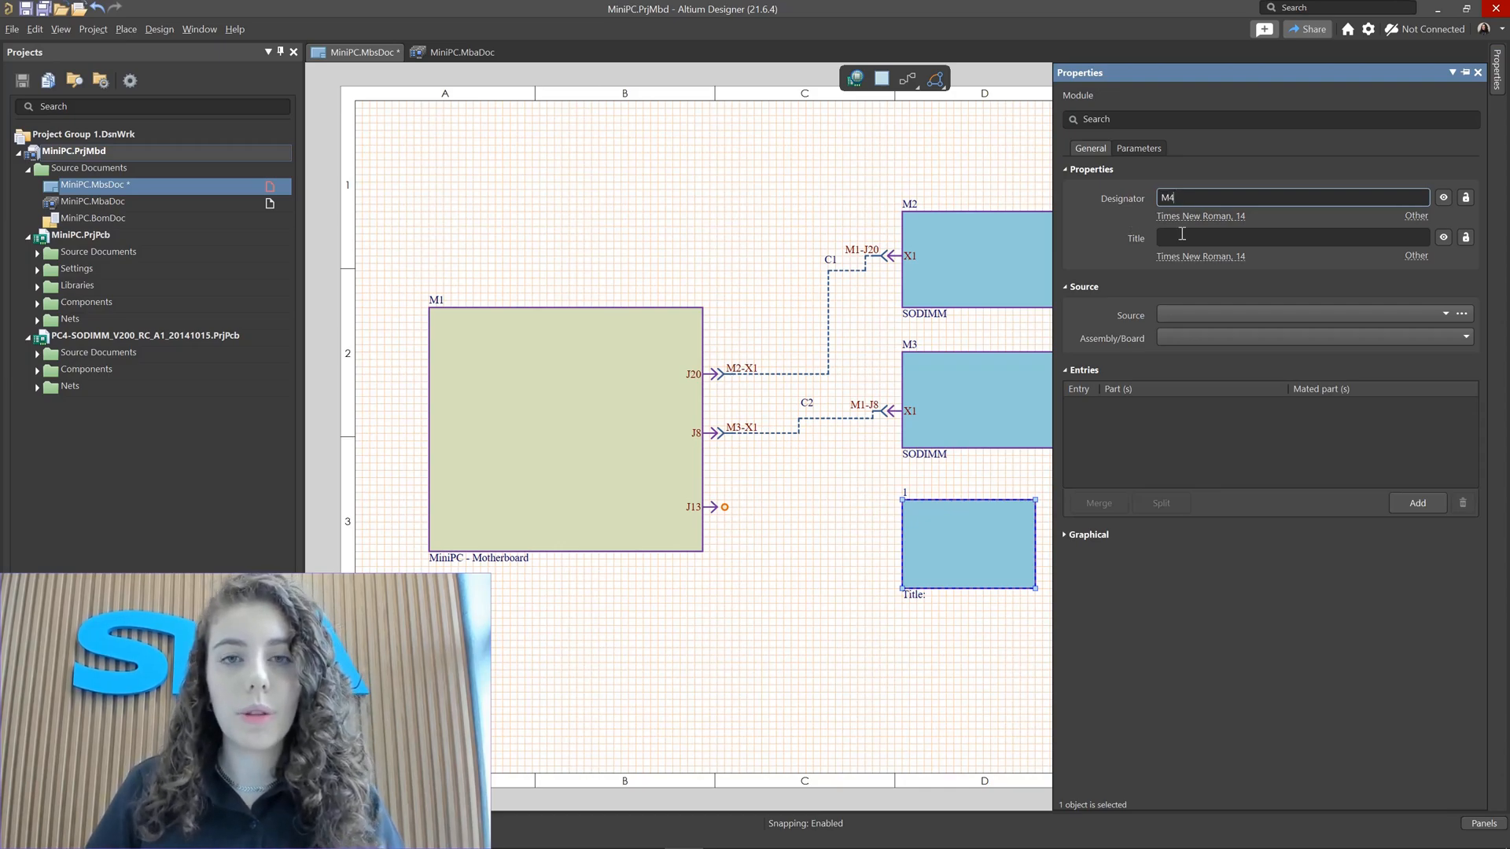
{"action": "left_click", "coordinate": [1182, 236]}
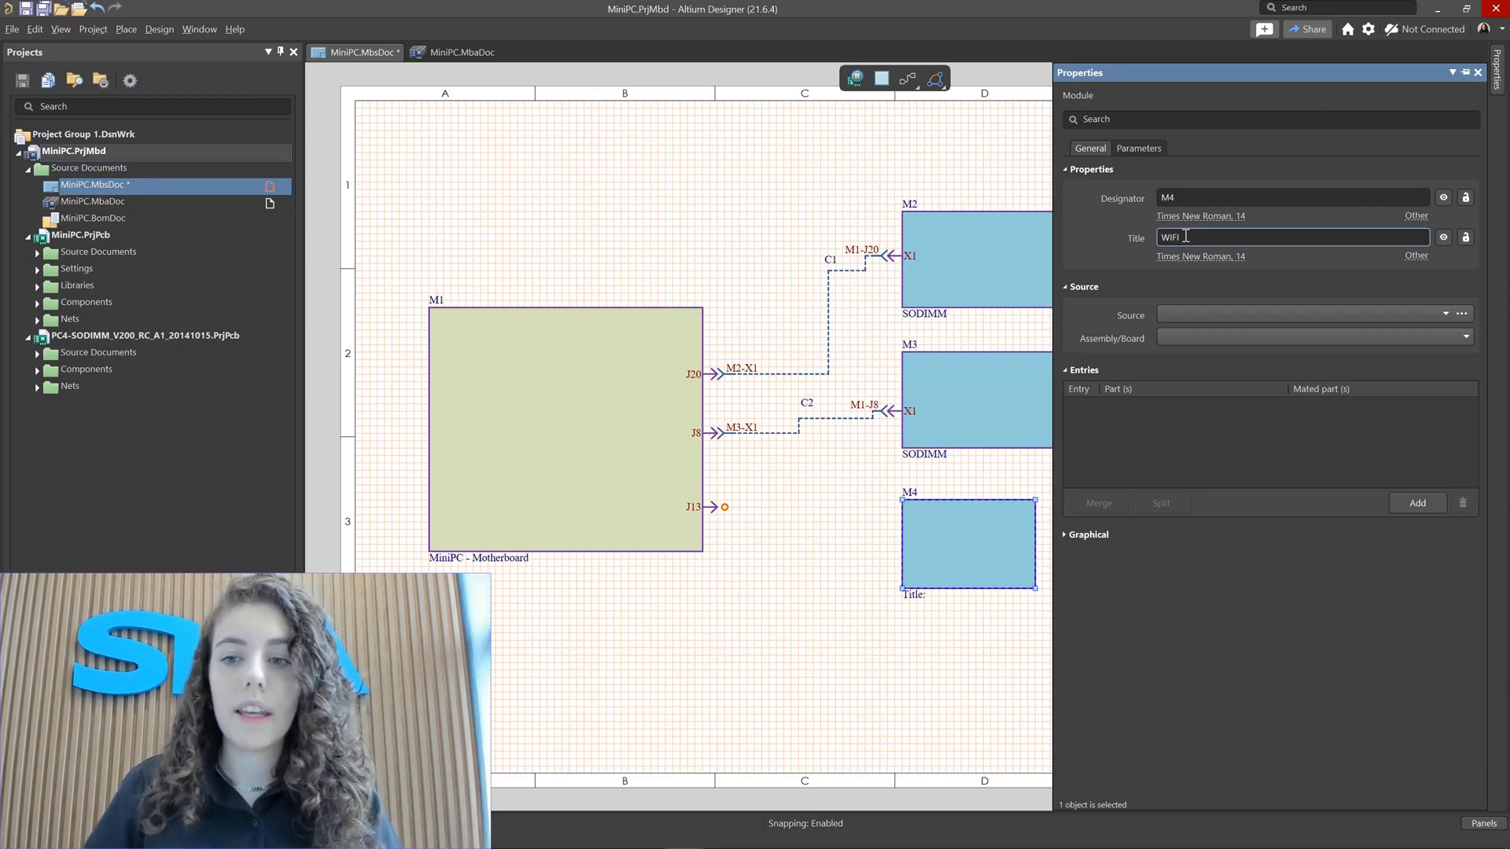
Step: Set the M4 module's source to the WiFi_miniPCIe project in the Mini PC - WiFi folder
{"action": "left_click", "coordinate": [1346, 314]}
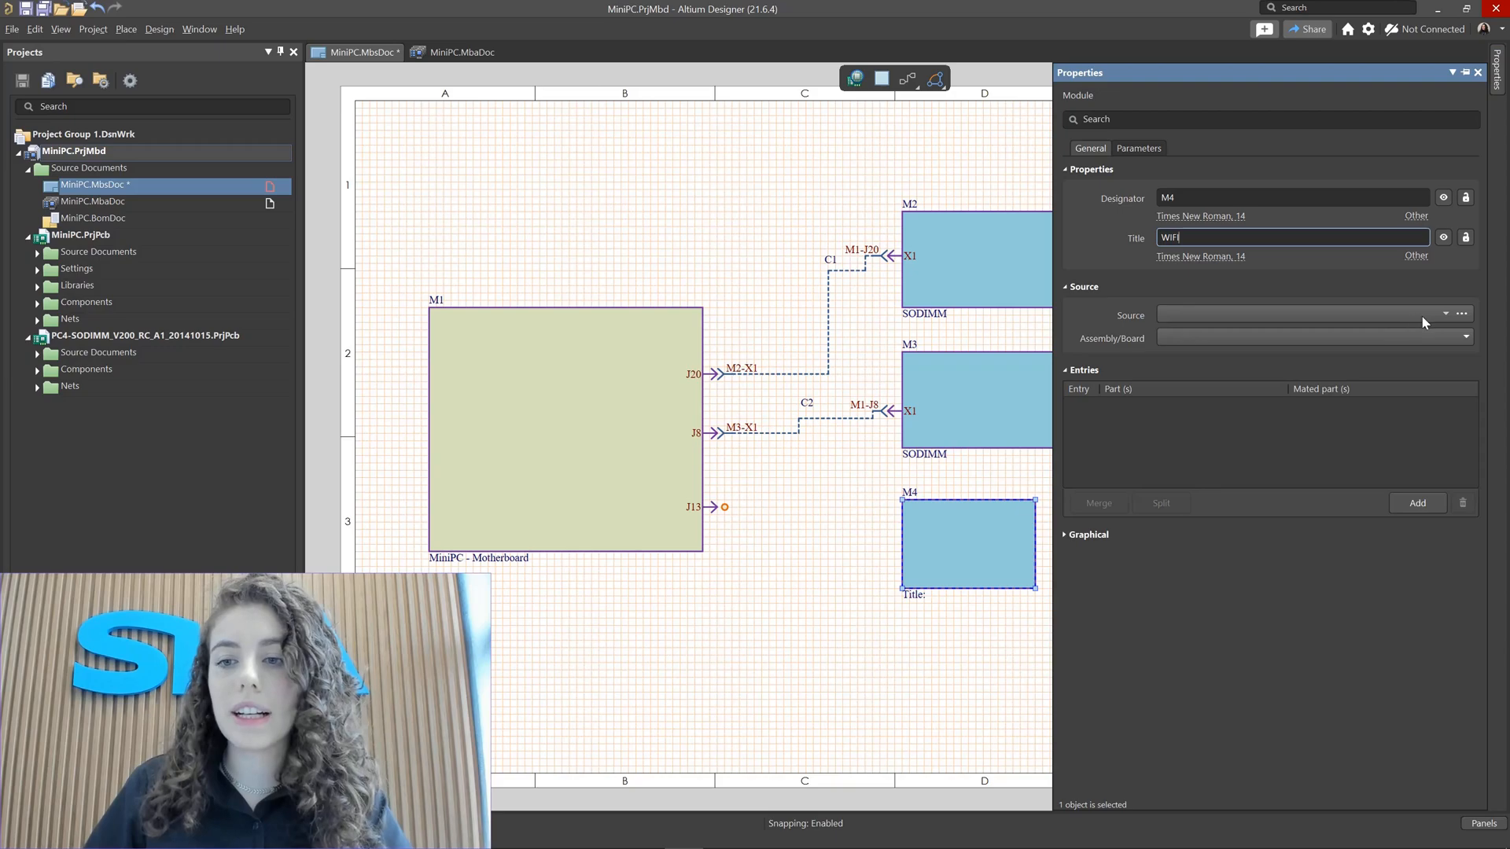
{"action": "left_click", "coordinate": [1461, 317]}
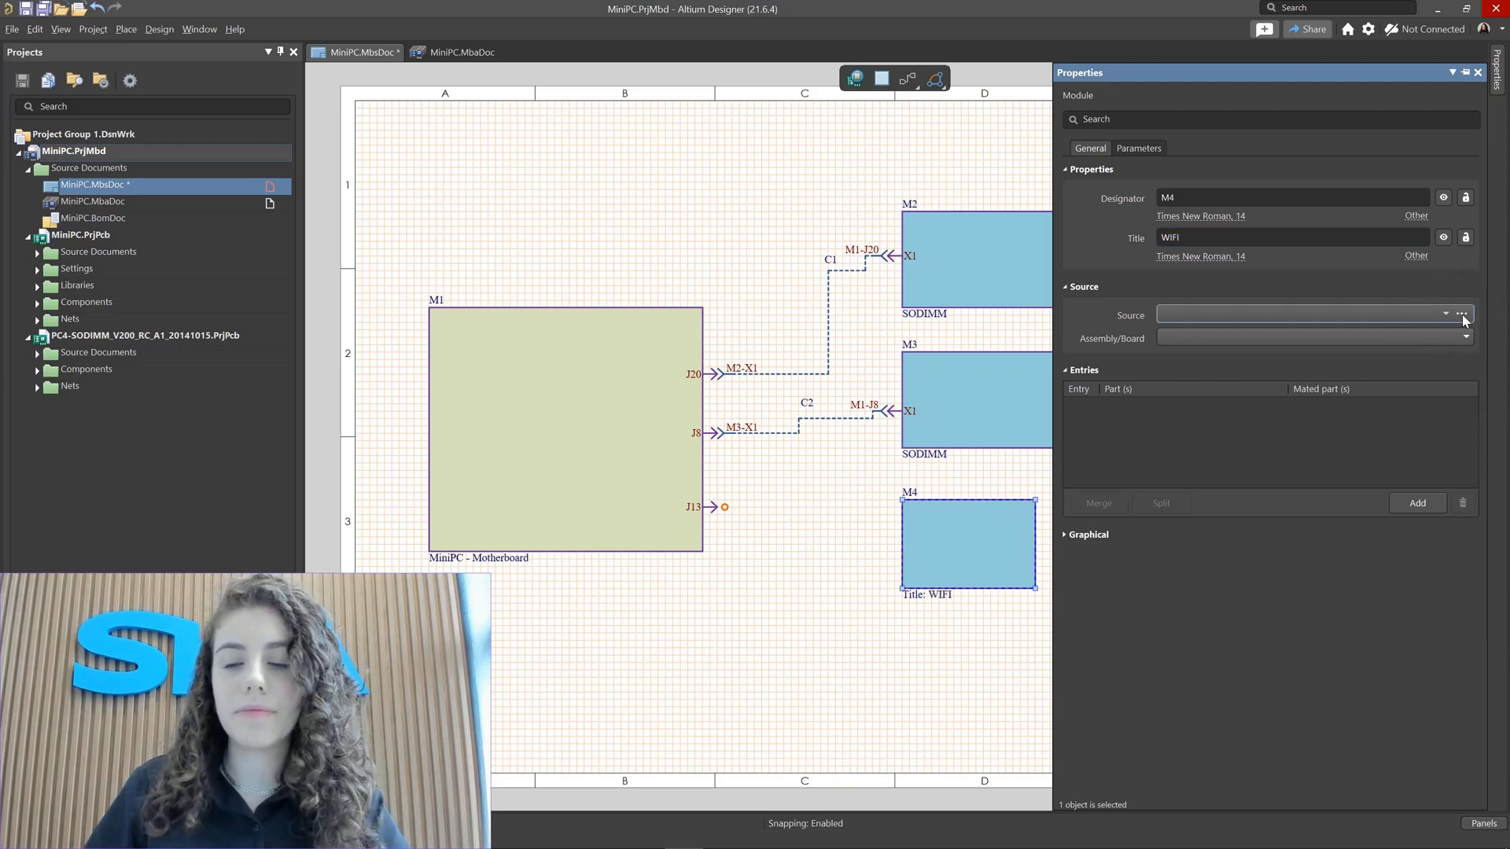
{"action": "left_click", "coordinate": [1461, 315]}
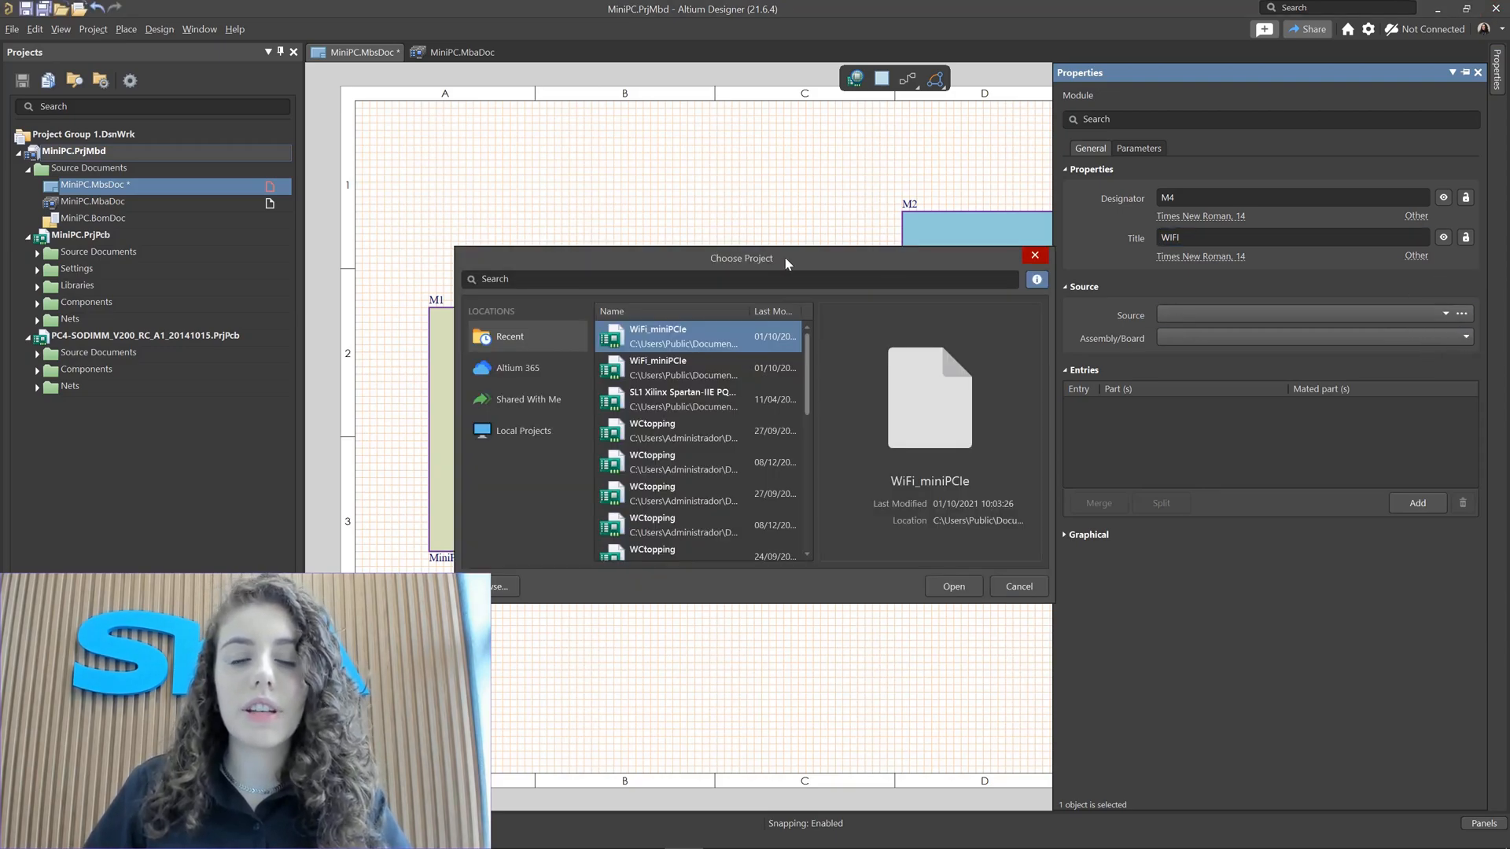
{"action": "left_click_drag", "start_coordinate": [755, 260], "coordinate": [725, 197]}
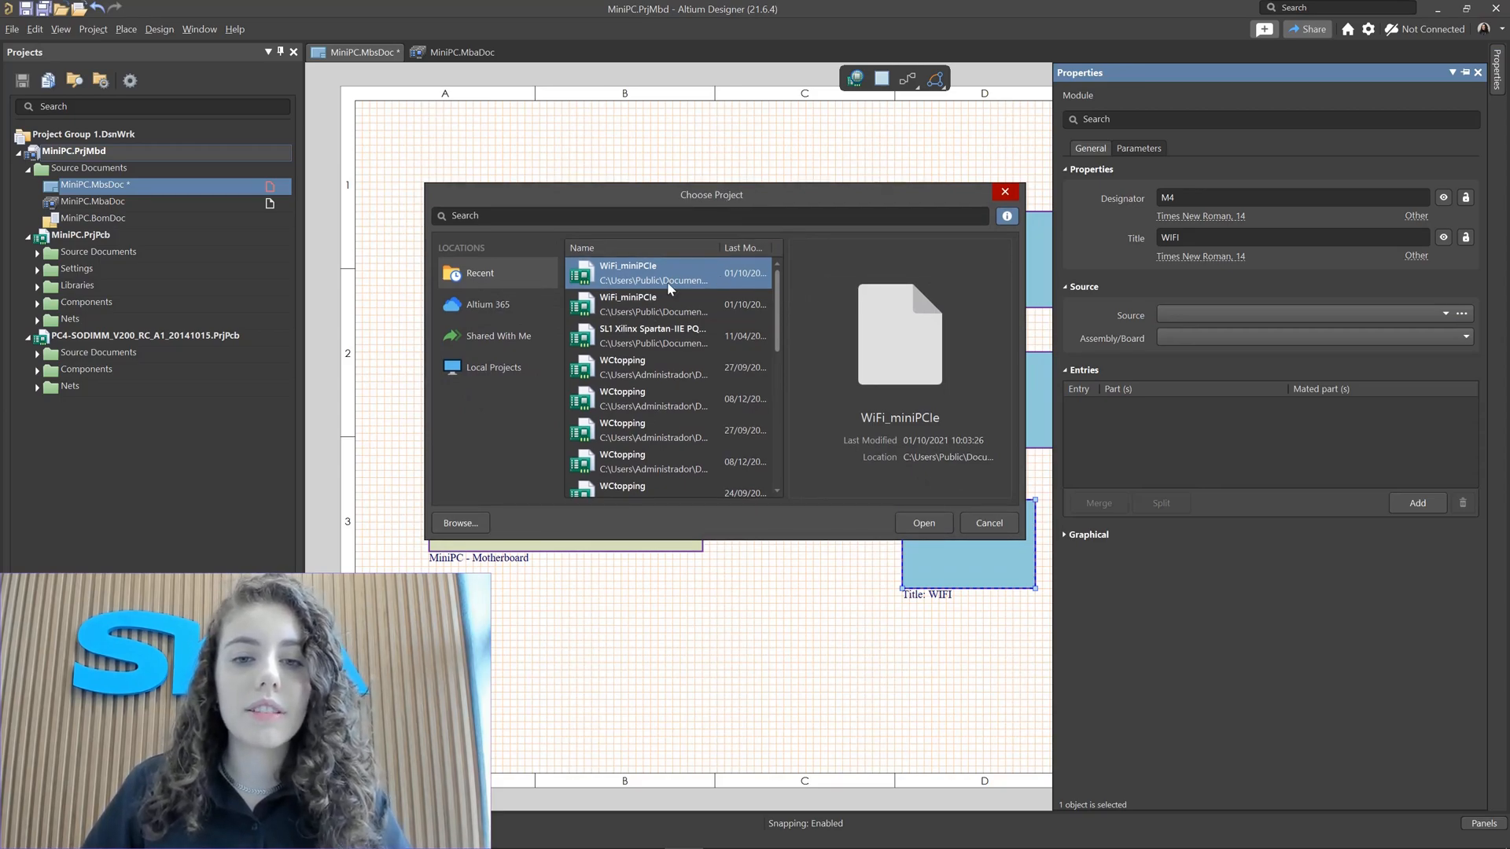
{"action": "left_click_drag", "start_coordinate": [788, 307], "coordinate": [876, 306]}
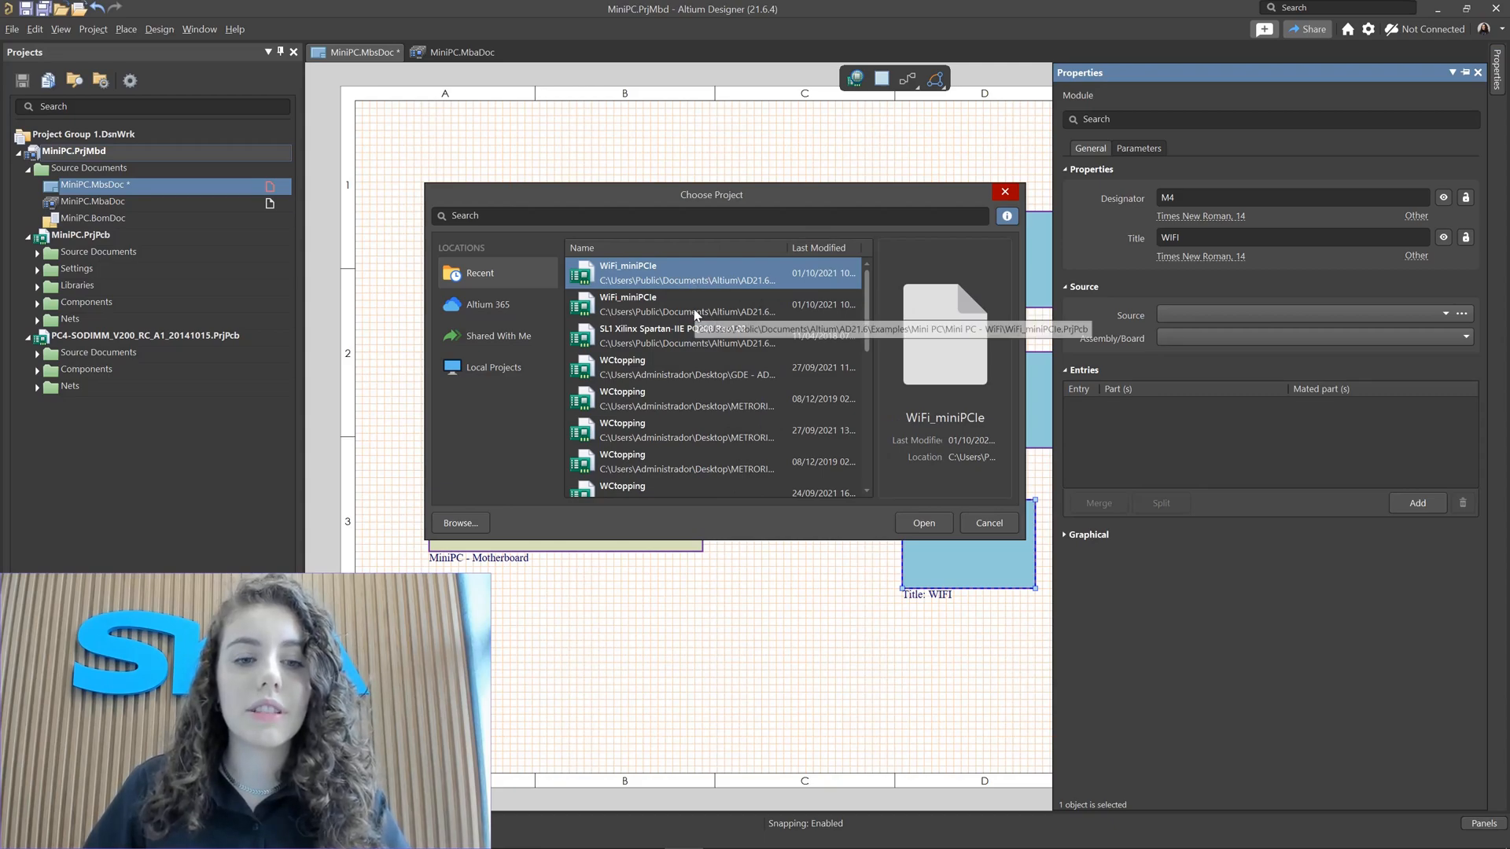
{"action": "left_click", "coordinate": [458, 523]}
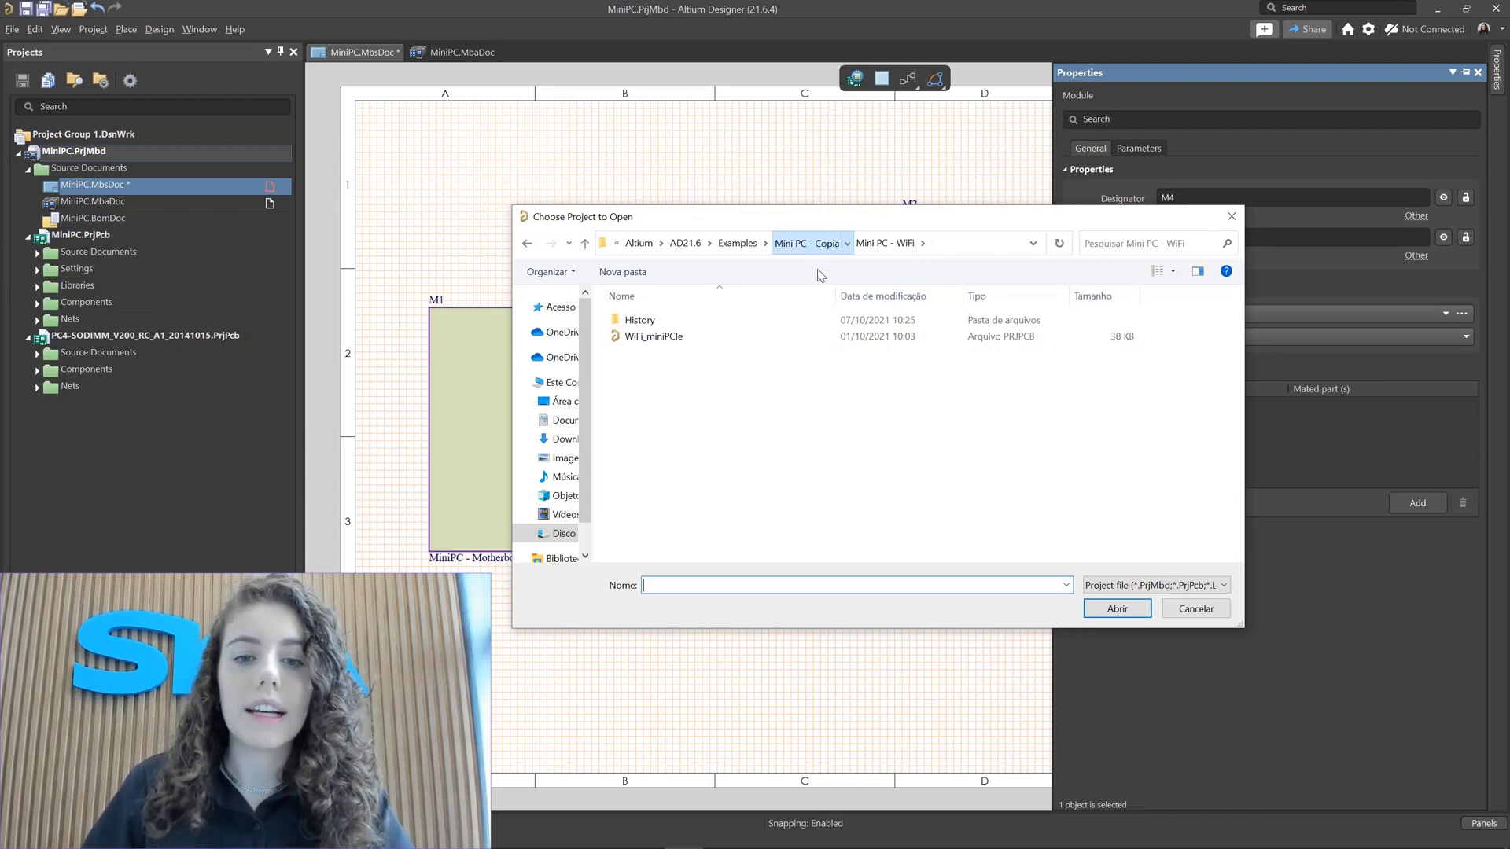
{"action": "left_click", "coordinate": [812, 244]}
{"action": "left_click", "coordinate": [685, 449]}
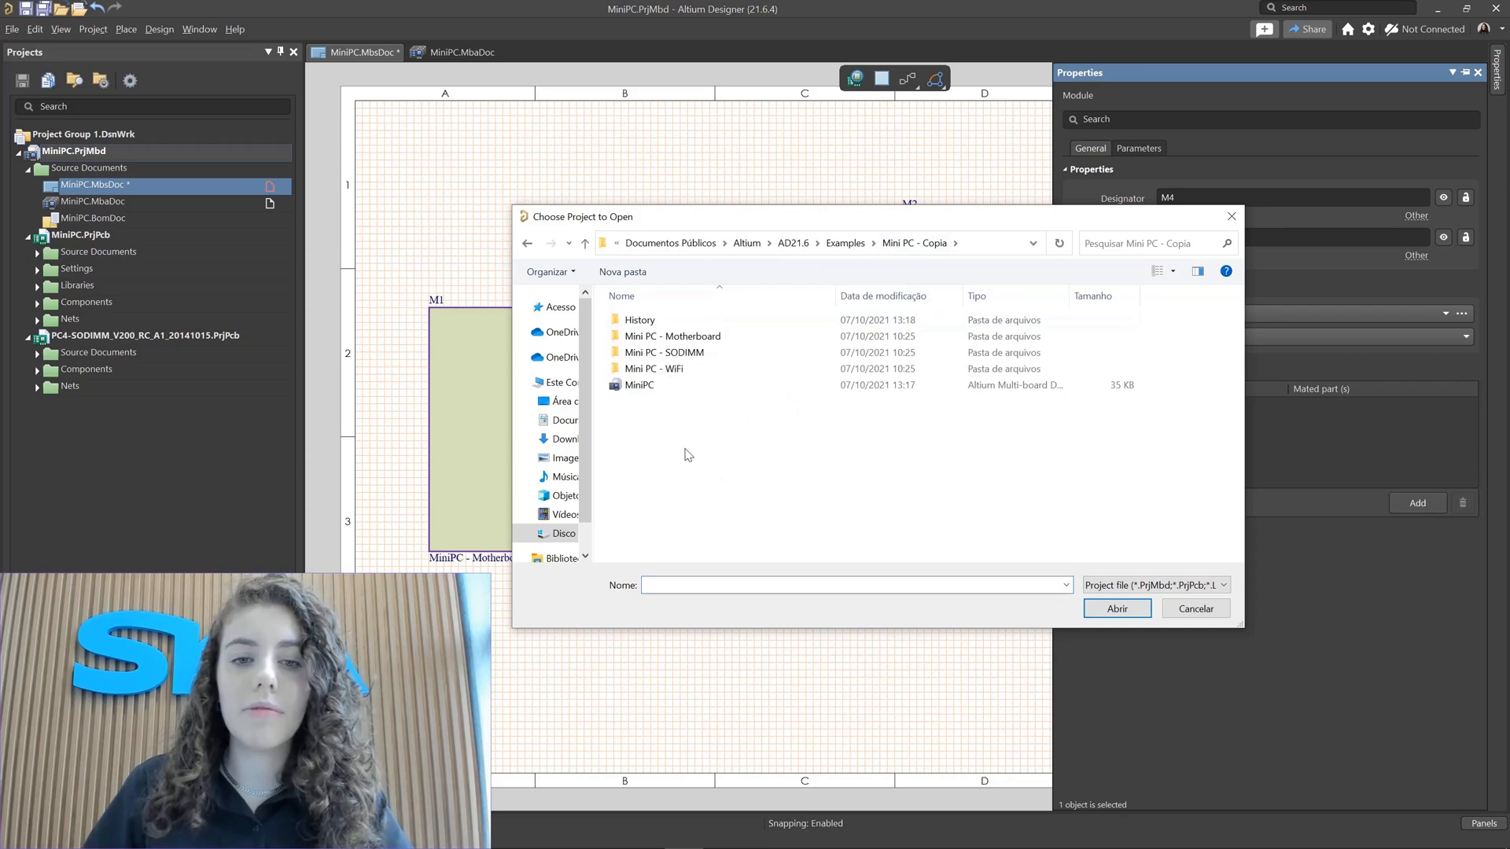
{"action": "left_click", "coordinate": [670, 372]}
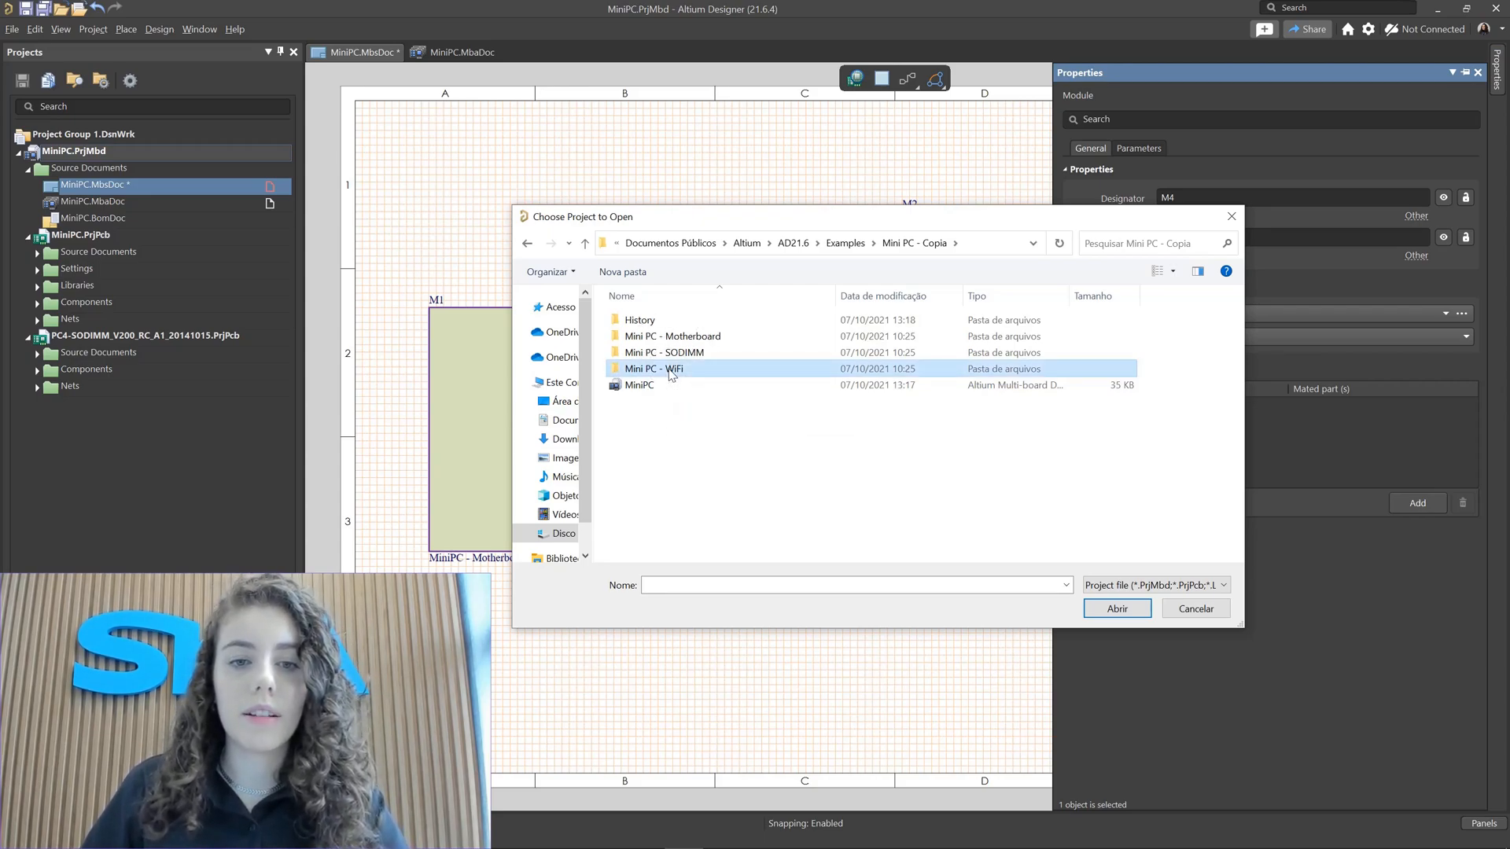
{"action": "double_click", "coordinate": [667, 372]}
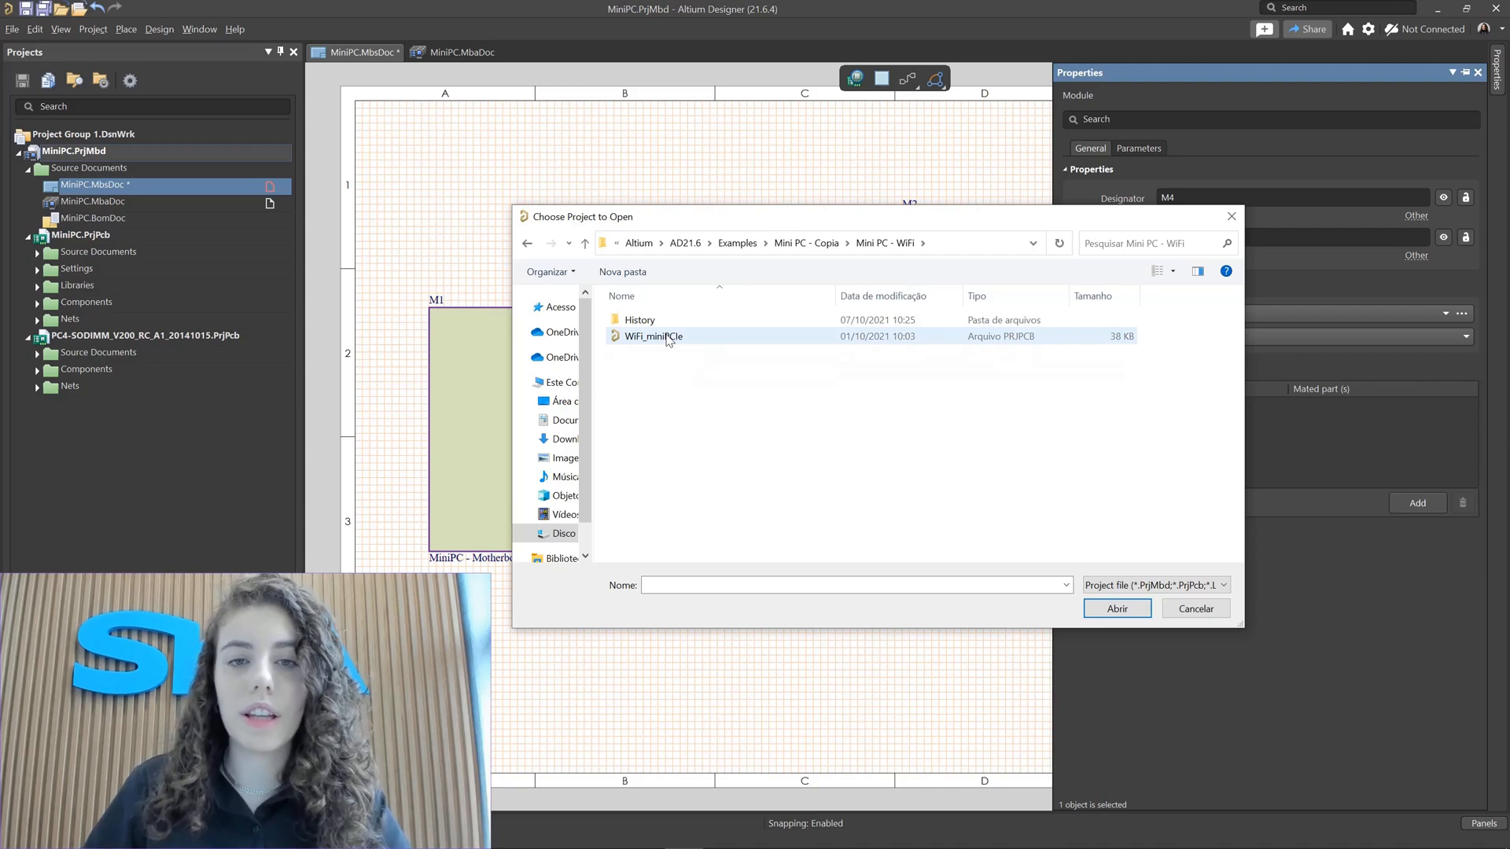
{"action": "left_click", "coordinate": [667, 338]}
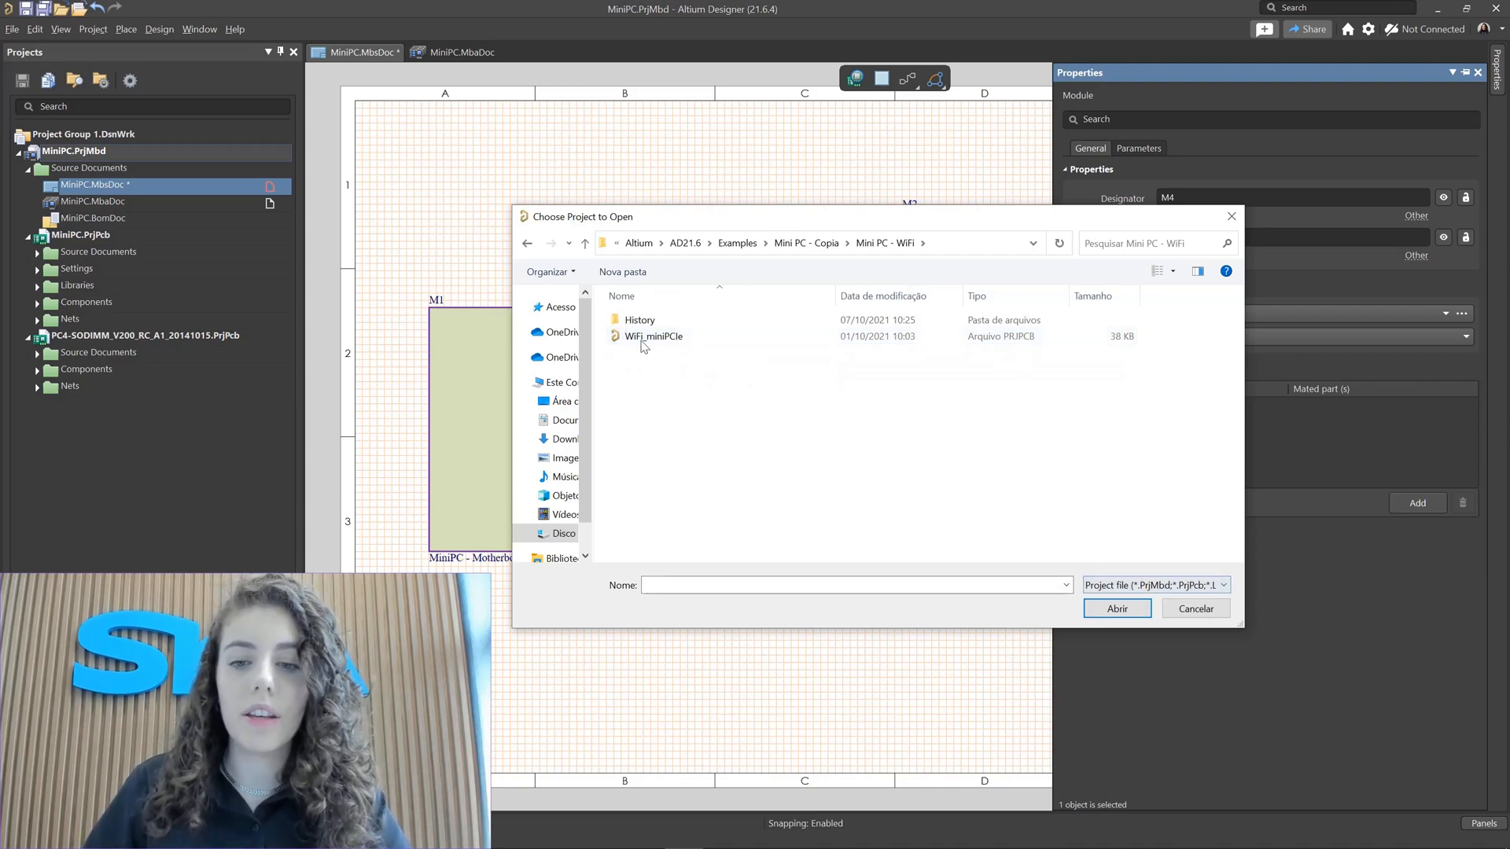
{"action": "left_click", "coordinate": [644, 340]}
{"action": "left_click", "coordinate": [1117, 608]}
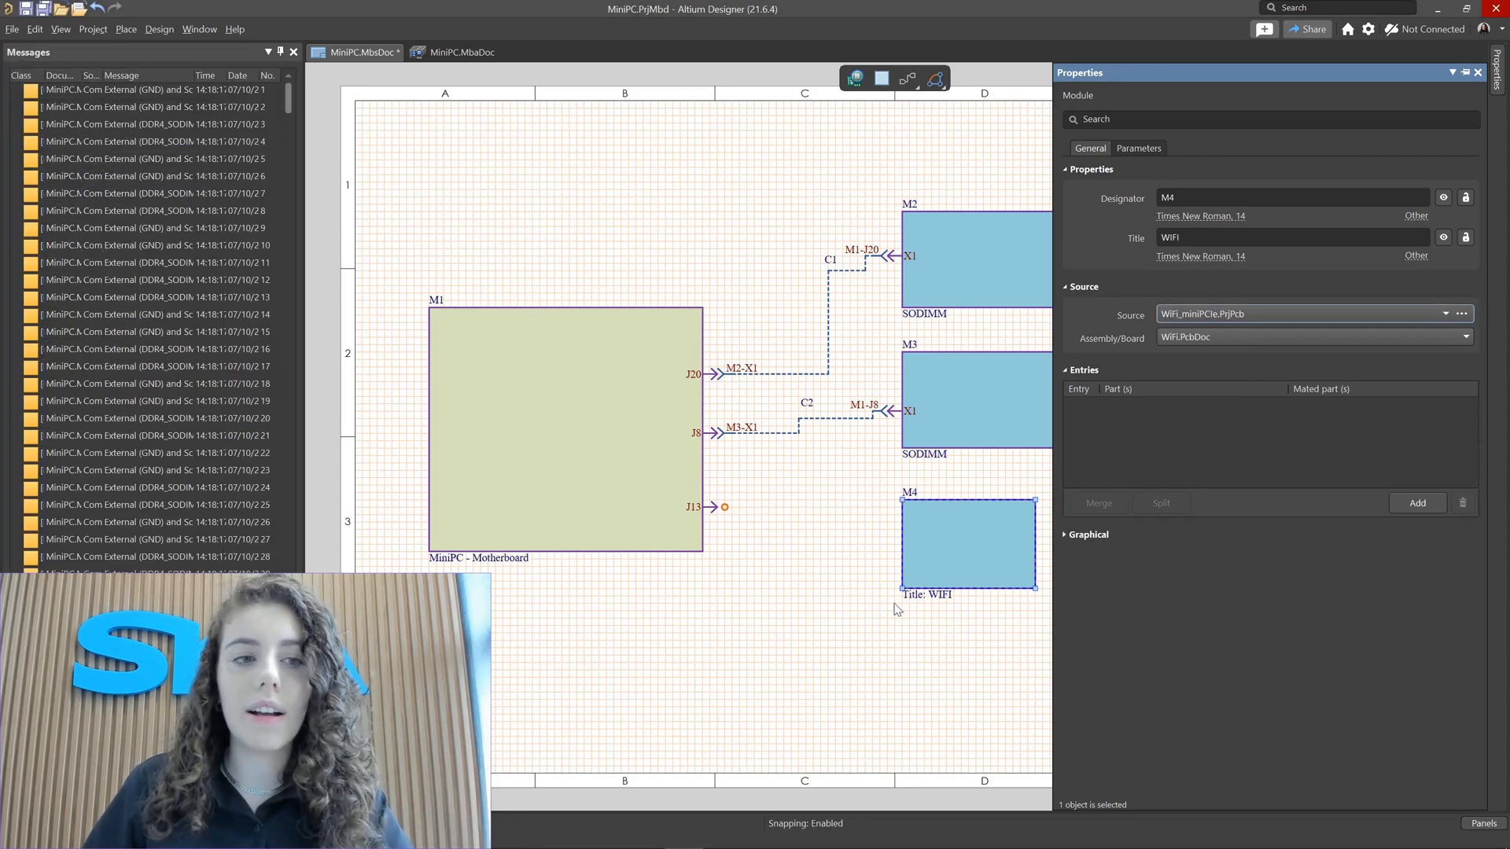
Step: Return to the Projects panel, reopen M4's properties and set its assembly board to WiFi.PcbDoc
{"action": "right_click", "coordinate": [132, 53]}
{"action": "left_click", "coordinate": [184, 65]}
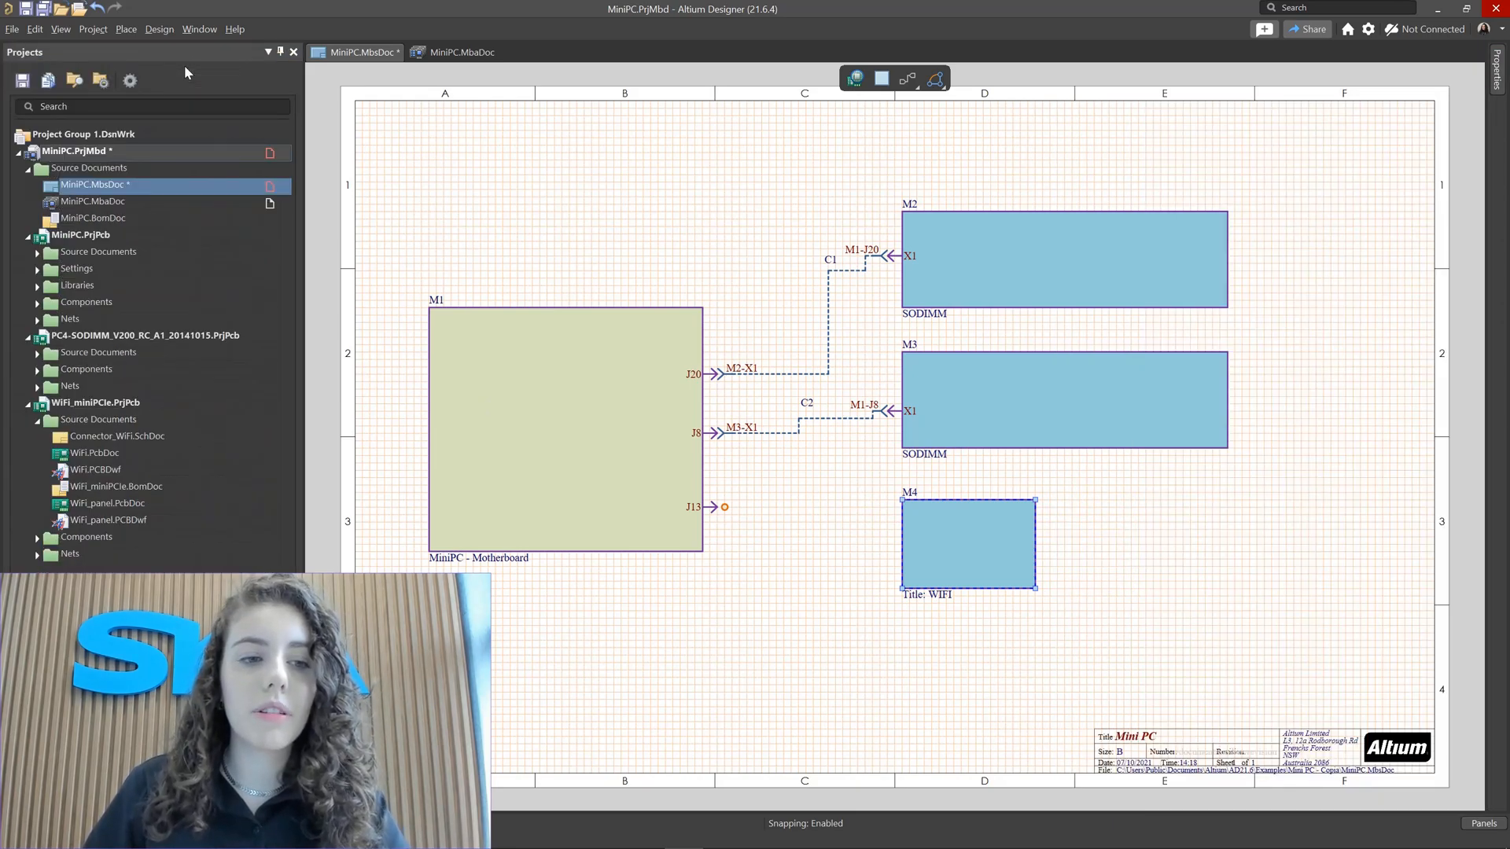
{"action": "left_click", "coordinate": [37, 420]}
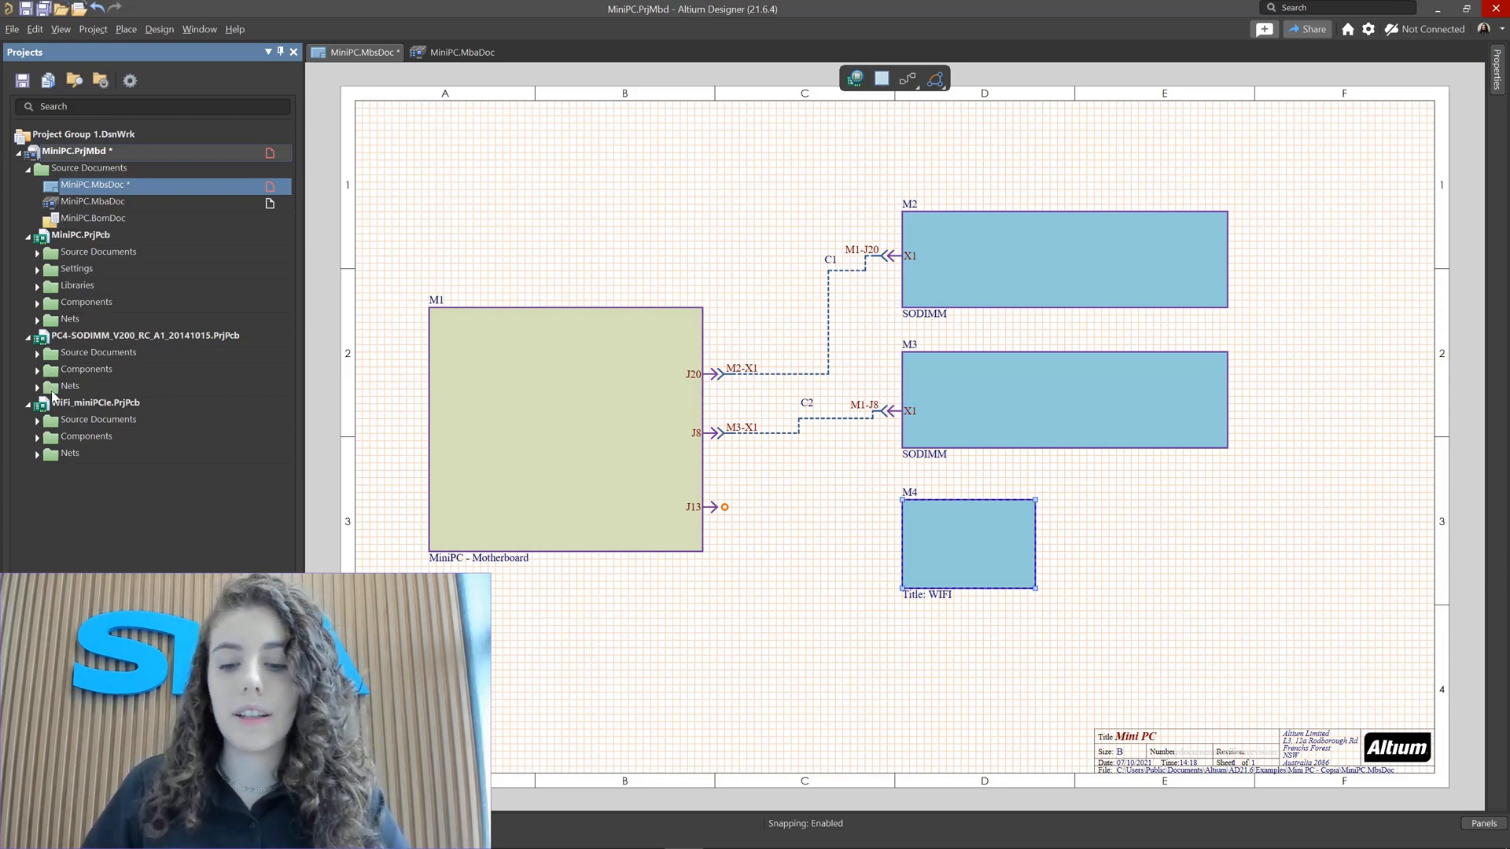
{"action": "left_click", "coordinate": [945, 527]}
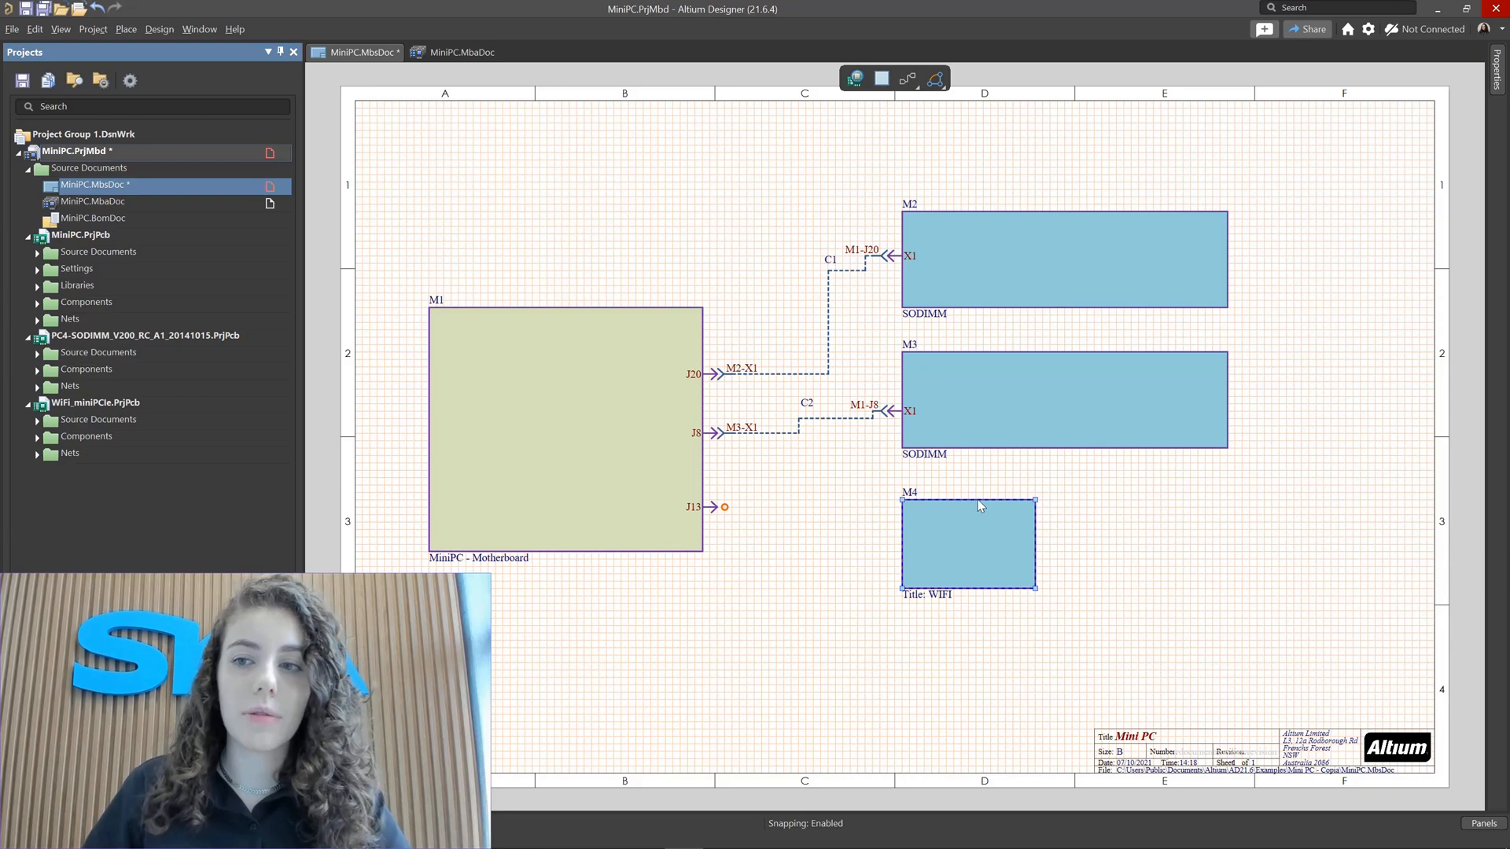
{"action": "left_click", "coordinate": [1497, 69]}
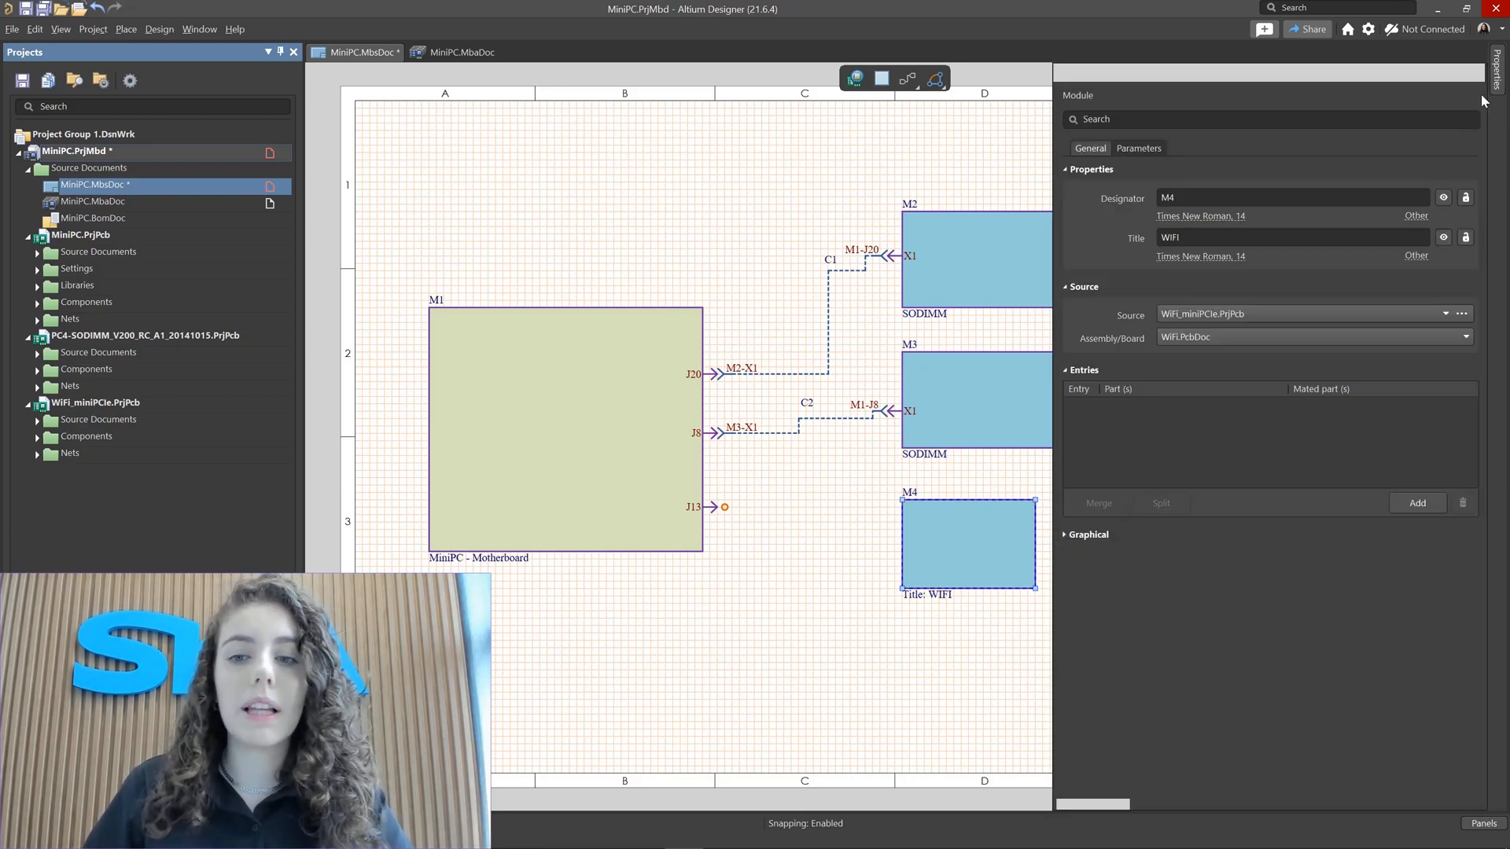
{"action": "left_click", "coordinate": [1303, 337]}
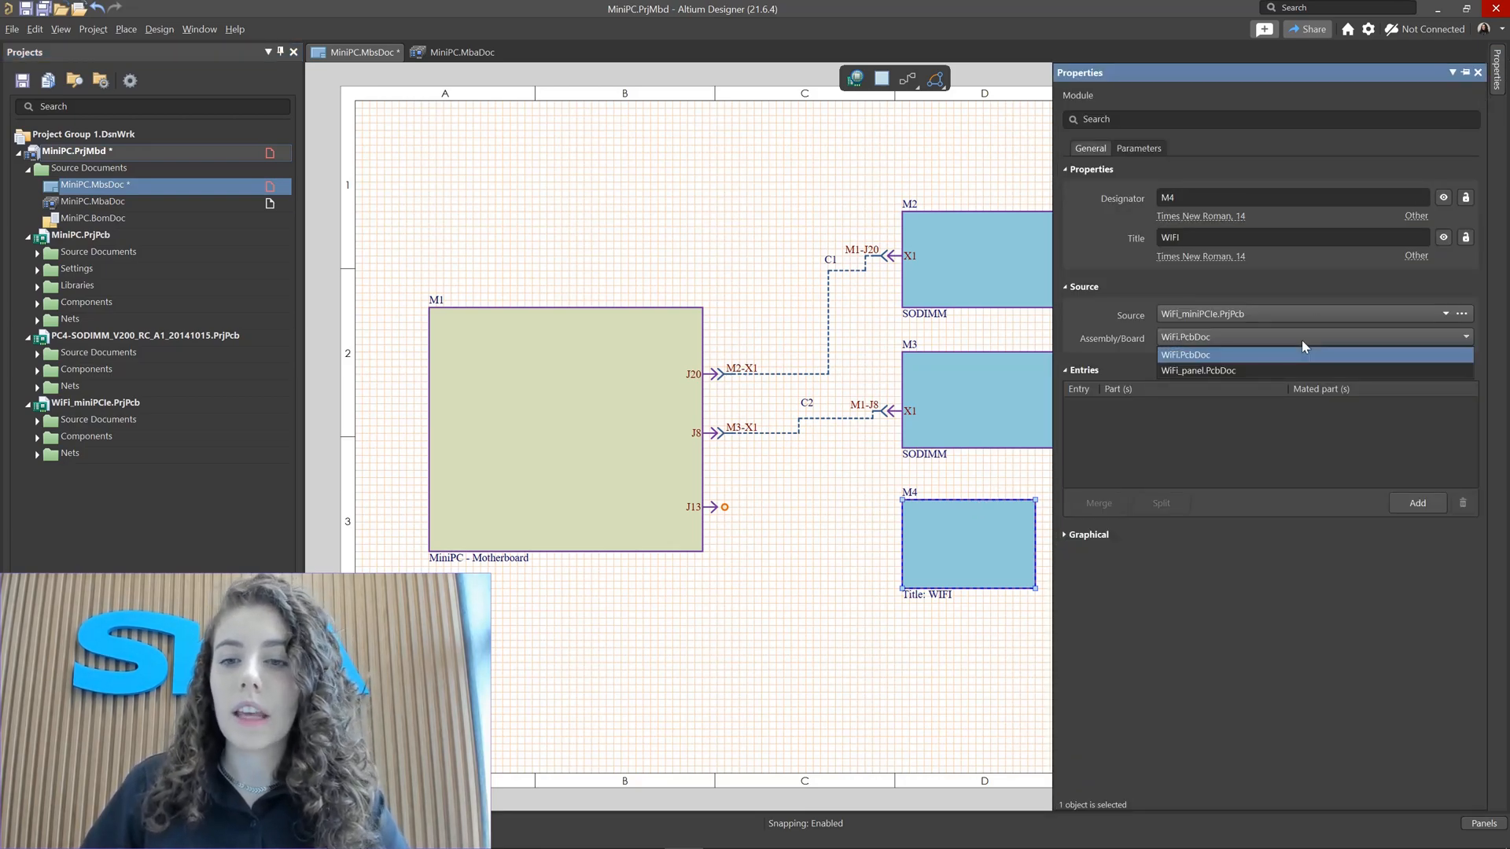
{"action": "left_click", "coordinate": [1189, 355]}
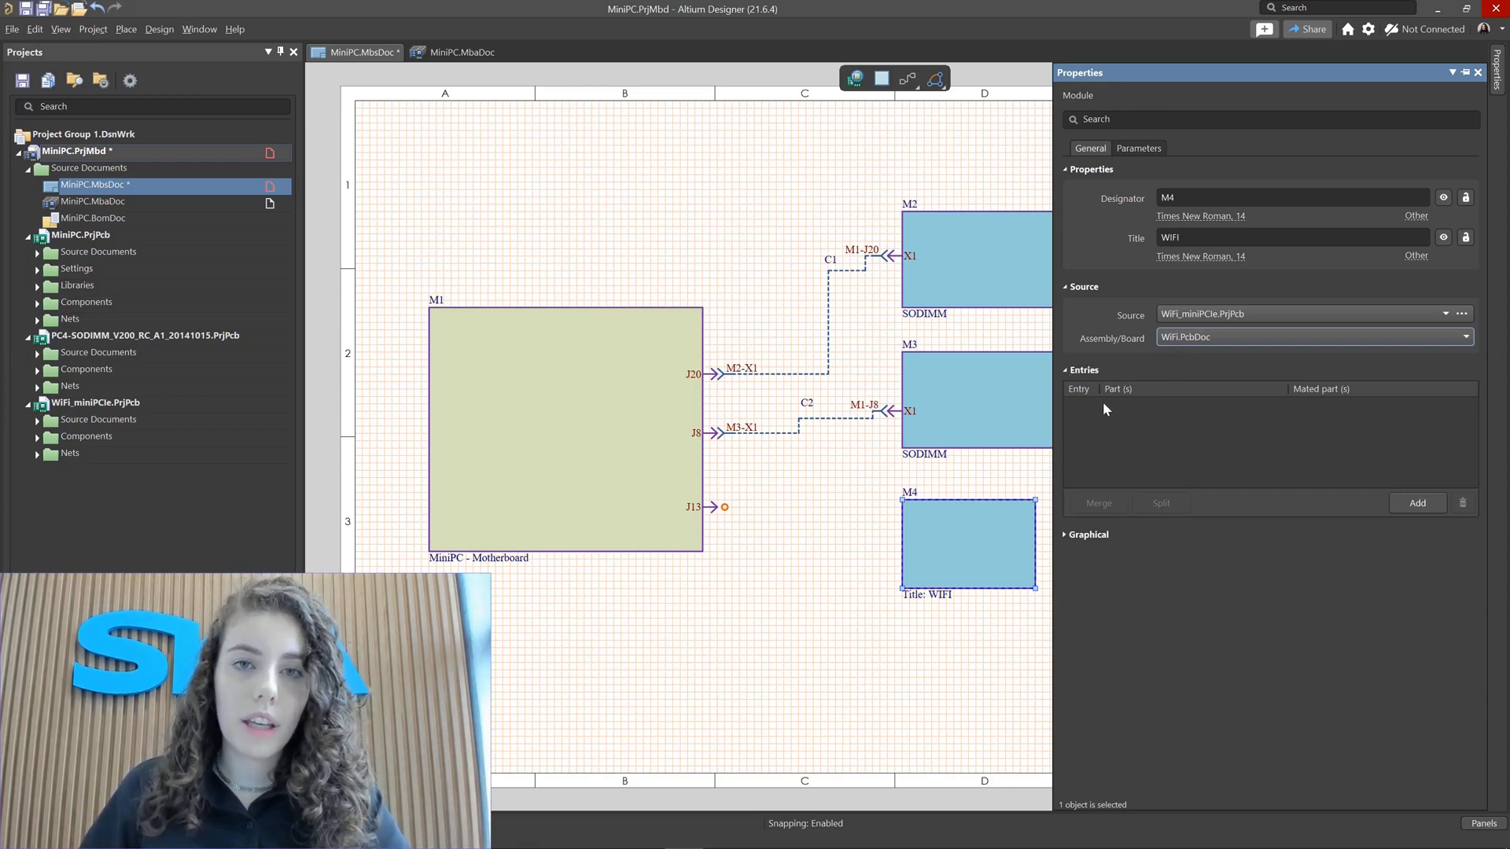
{"action": "left_click", "coordinate": [1418, 505]}
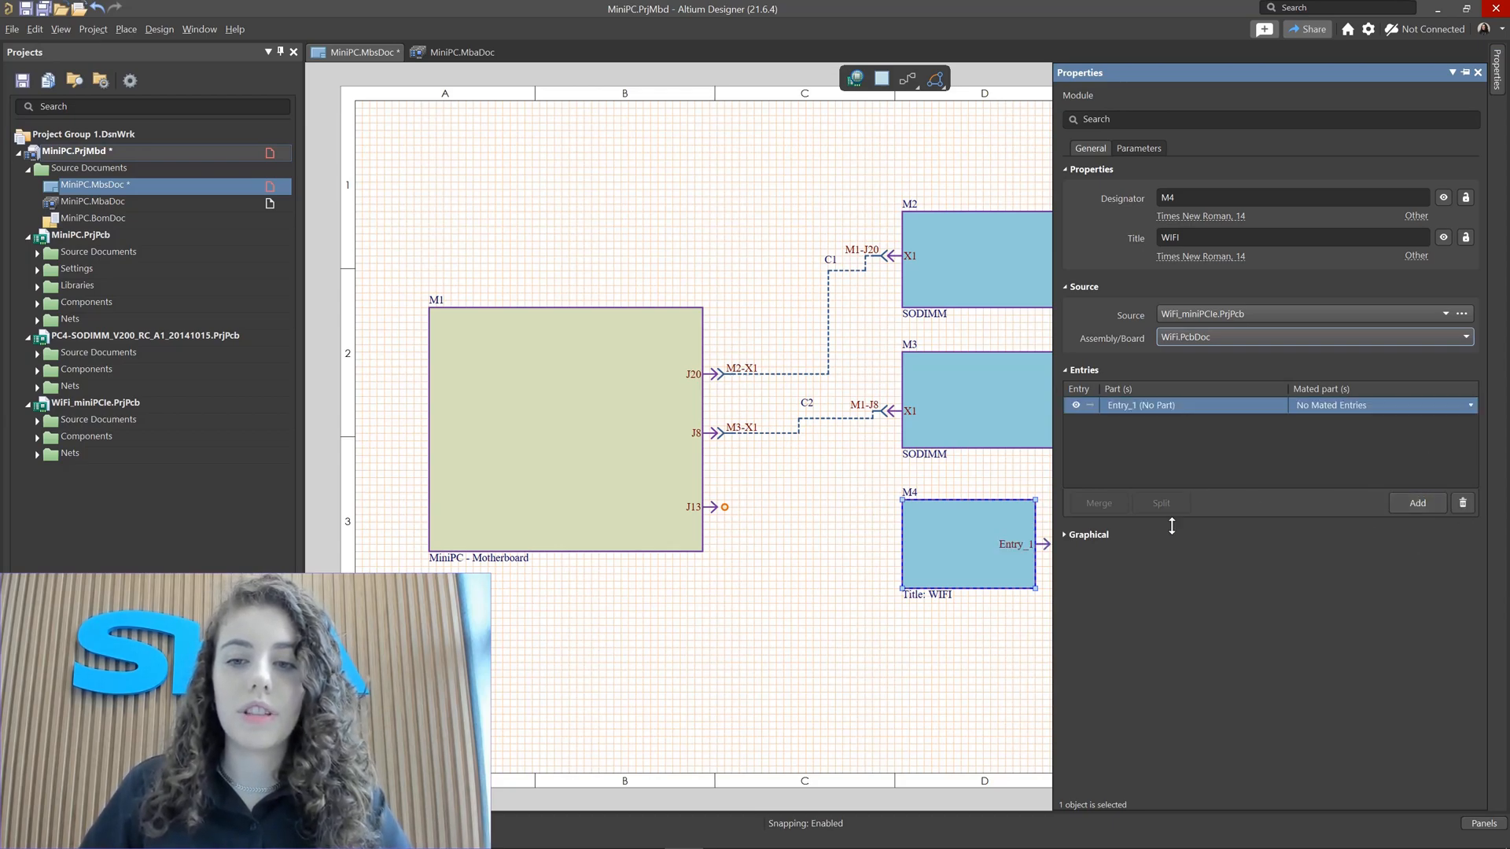
{"action": "left_click", "coordinate": [1137, 408]}
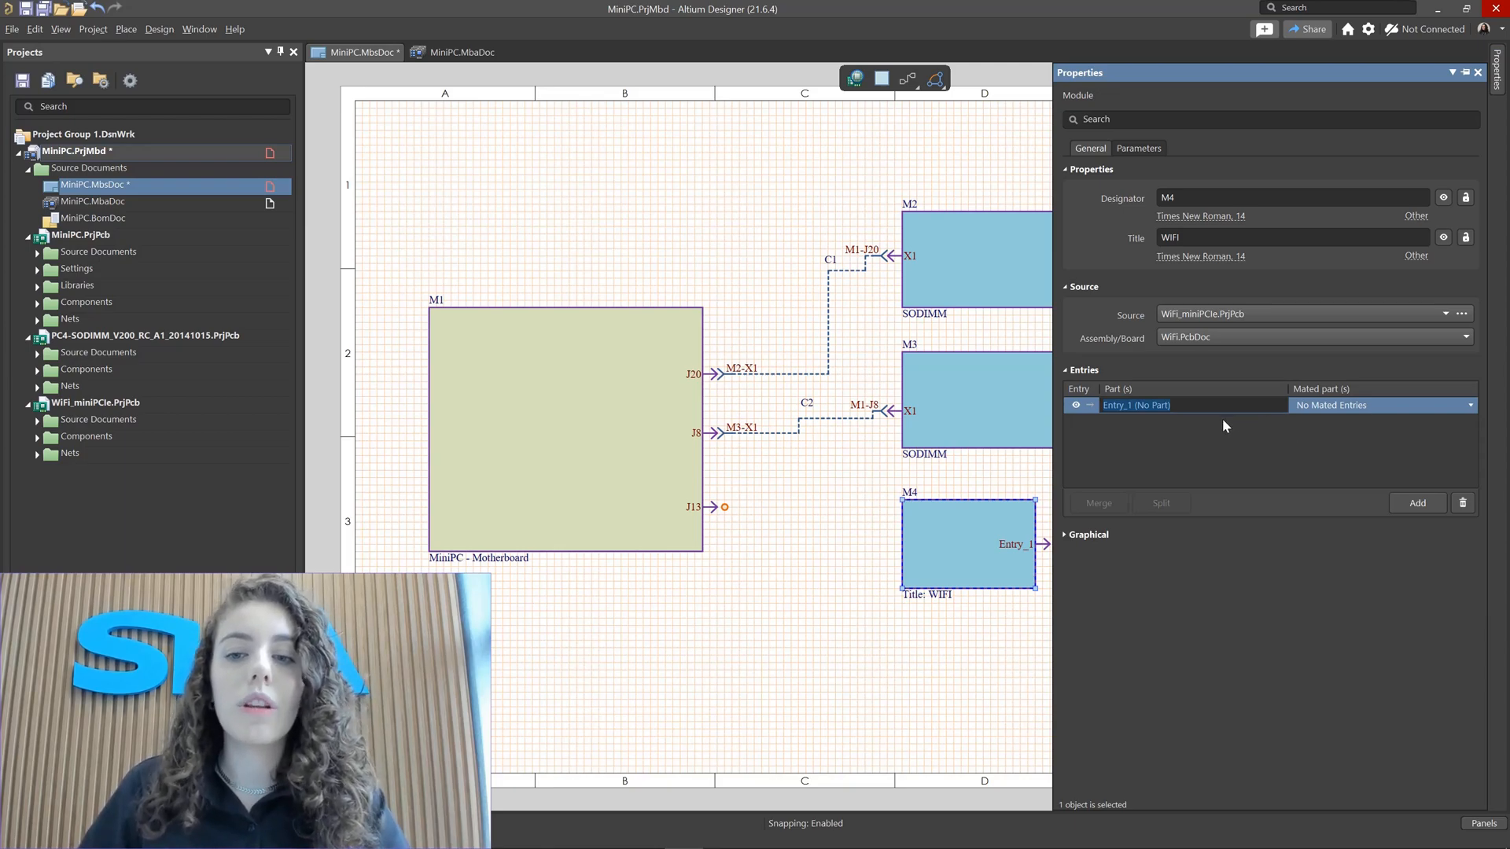
{"action": "left_click", "coordinate": [1258, 436]}
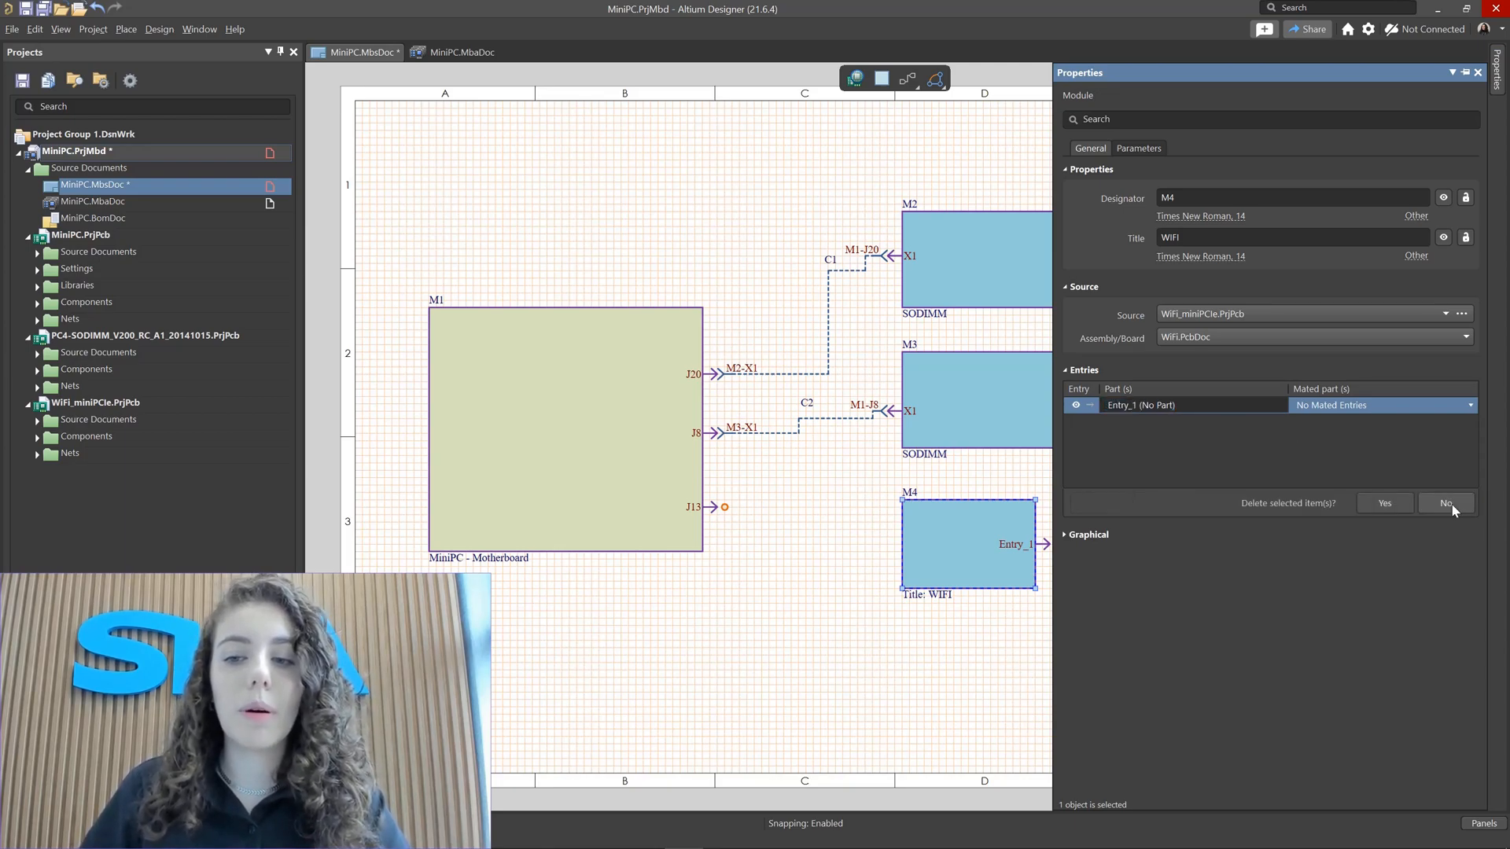
{"action": "left_click", "coordinate": [1463, 503]}
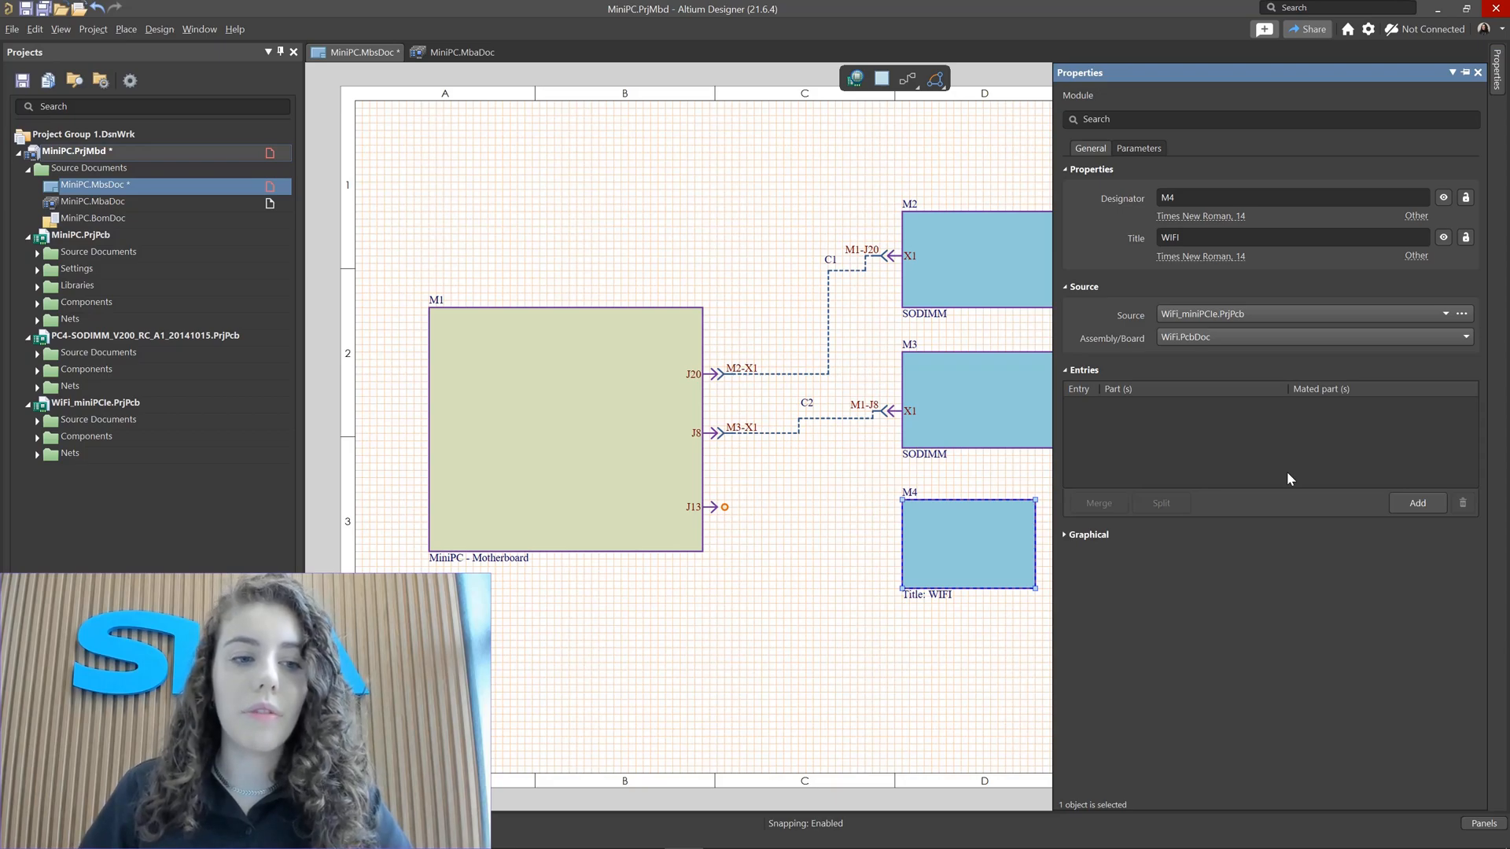
Step: Open the Connector_WiFi.SchDoc schematic of the WiFi project and show the properties of connector P1
{"action": "left_click", "coordinate": [37, 421]}
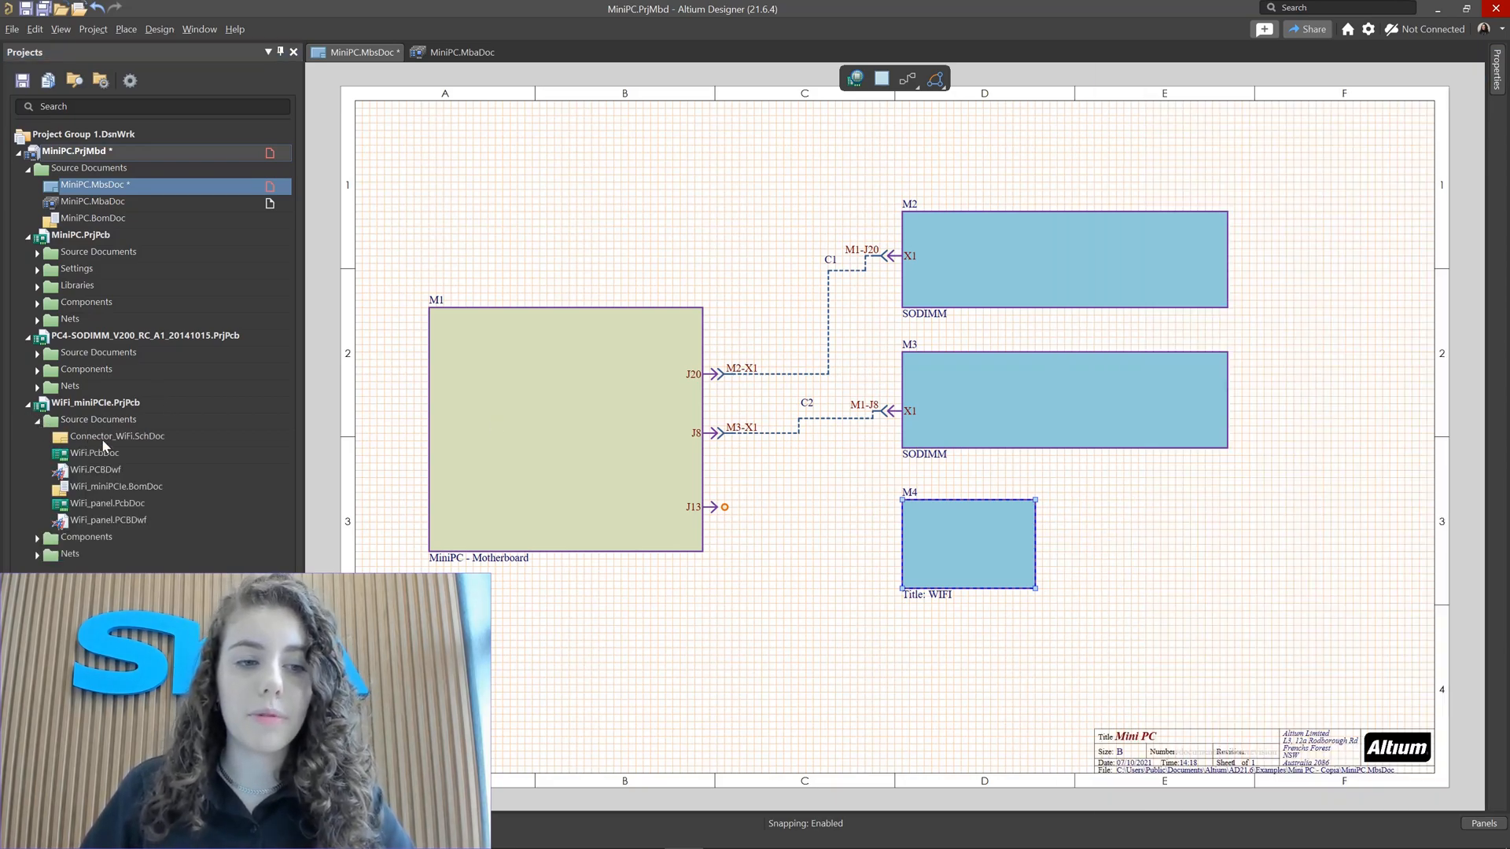
{"action": "double_click", "coordinate": [103, 437]}
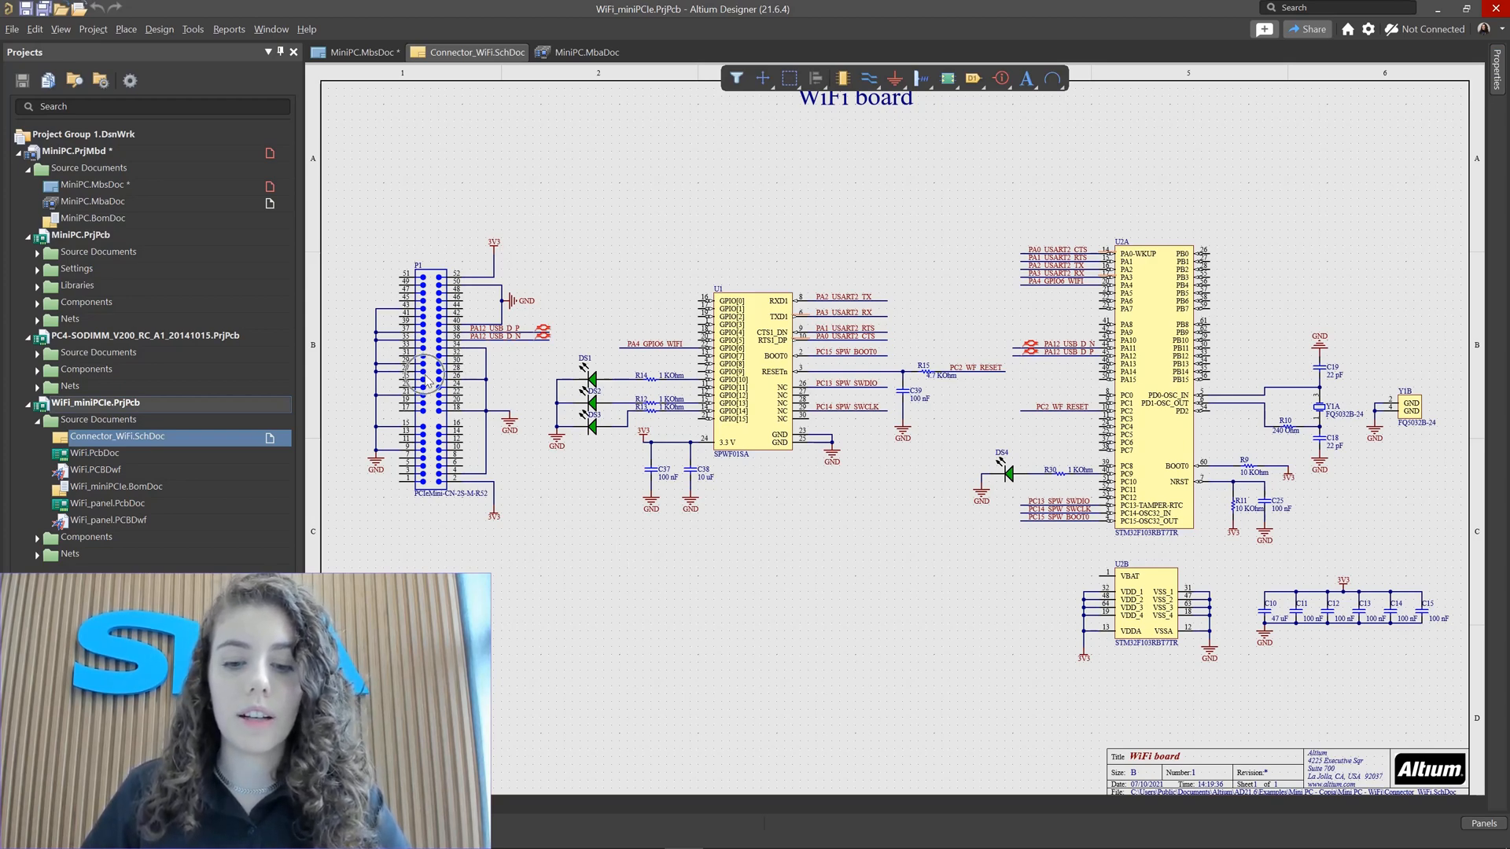
{"action": "left_click", "coordinate": [433, 416]}
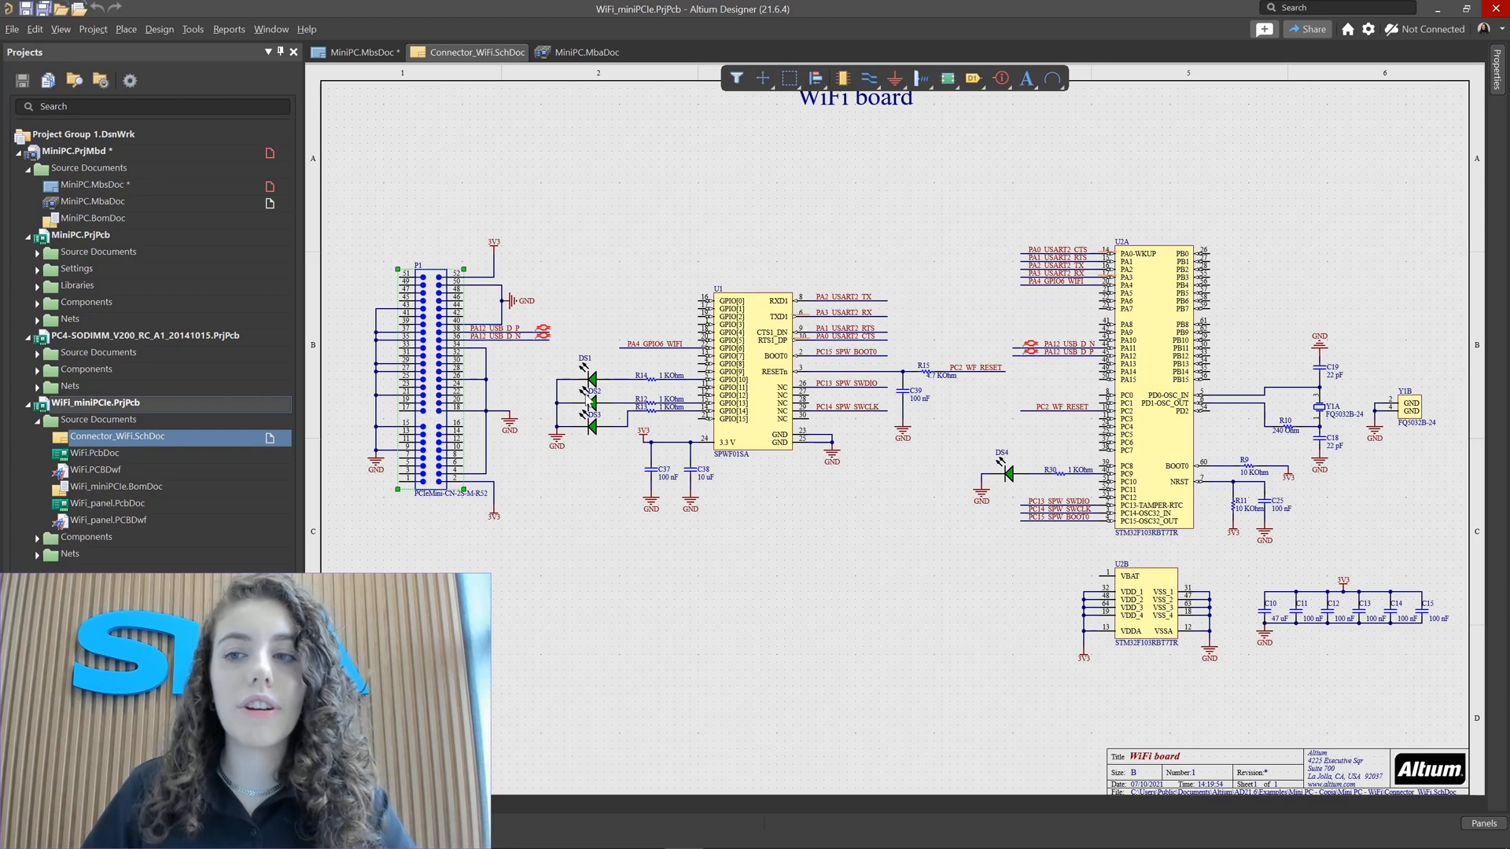
{"action": "left_click", "coordinate": [1496, 70]}
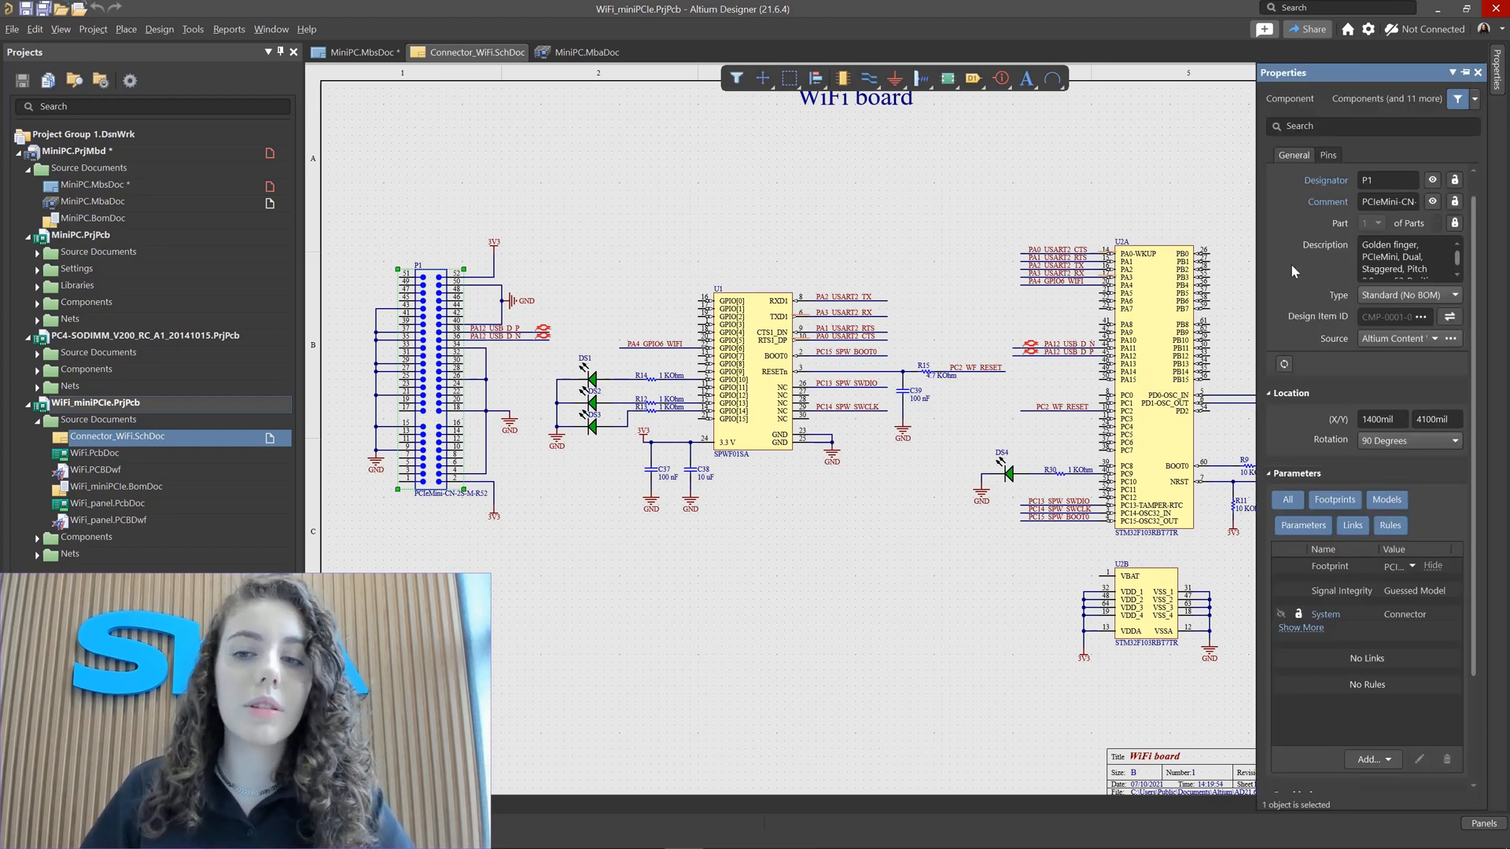
Step: Examine connector P1's full parameter list in a widened Properties panel
{"action": "left_click_drag", "start_coordinate": [1260, 268], "coordinate": [1059, 263]}
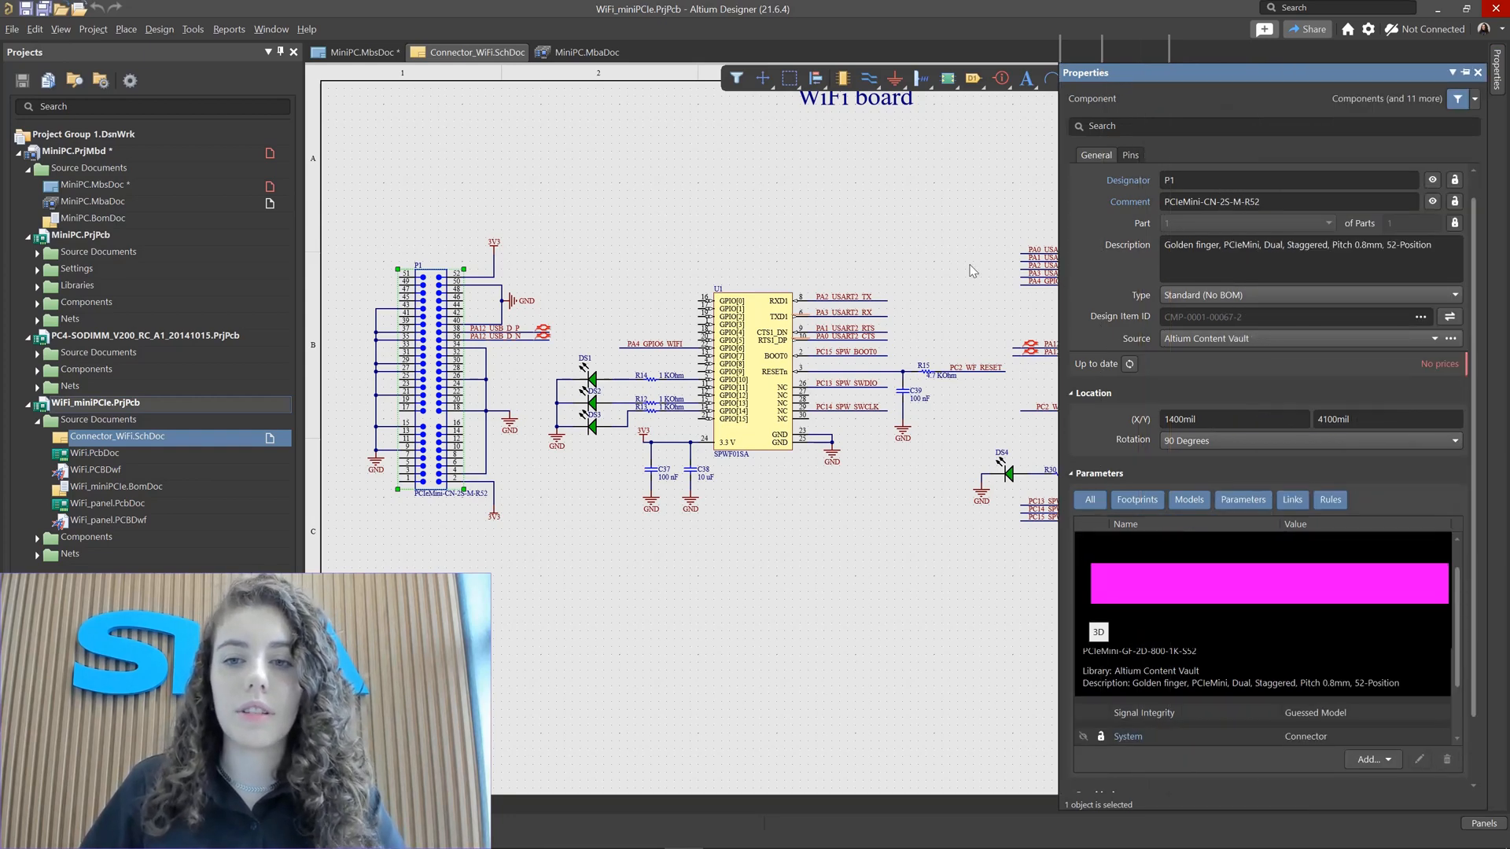
{"action": "scroll", "coordinate": [1081, 303], "scroll_direction": "down", "scroll_amount": 2}
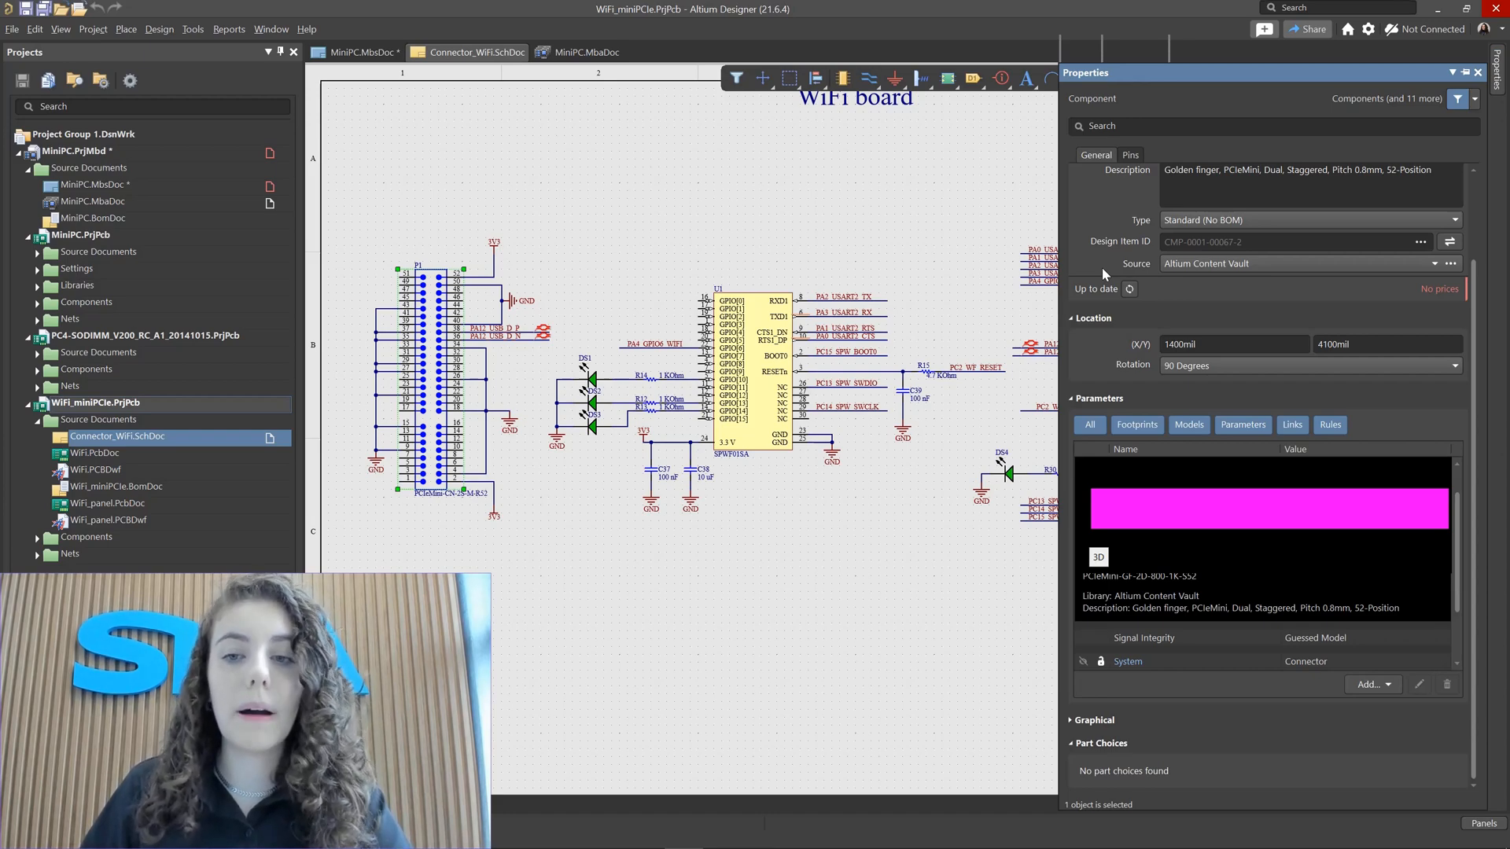
{"action": "scroll", "coordinate": [1116, 315], "scroll_direction": "up", "scroll_amount": 3}
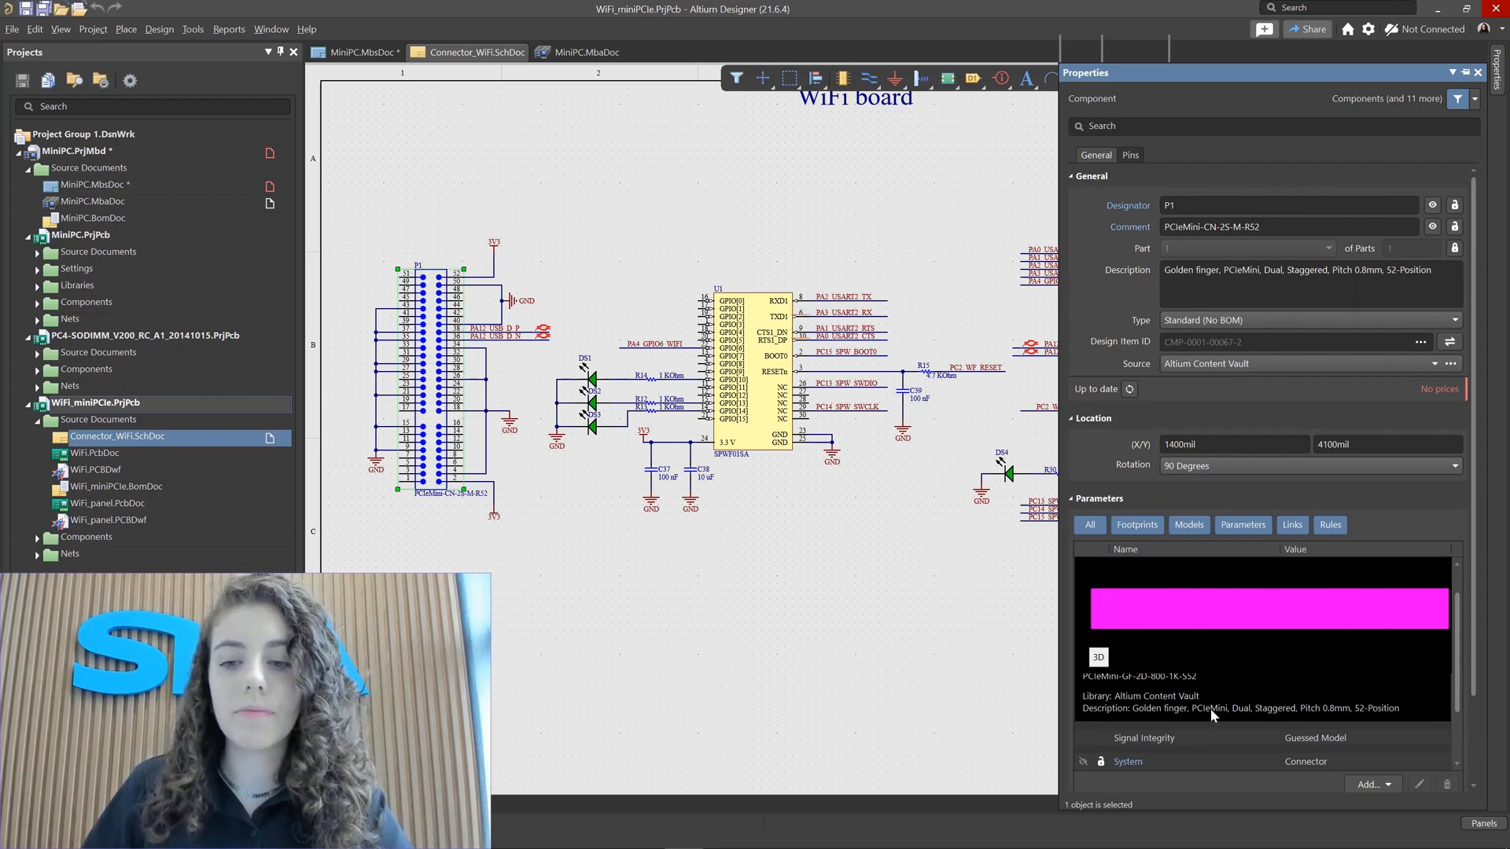
{"action": "scroll", "coordinate": [1304, 686], "scroll_direction": "down", "scroll_amount": 2}
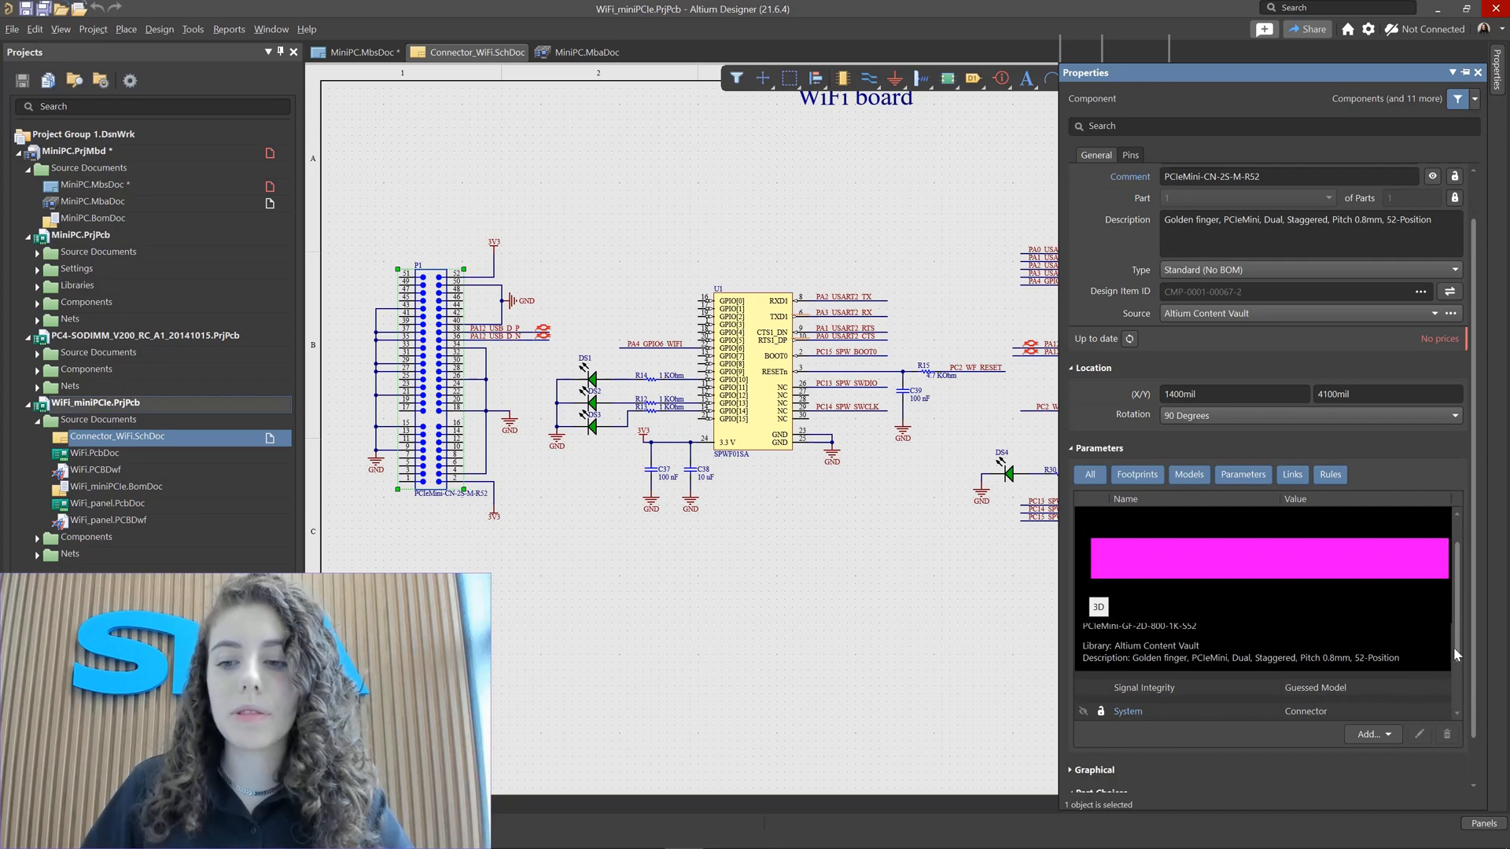
{"action": "scroll", "coordinate": [1459, 665], "scroll_direction": "down", "scroll_amount": 2}
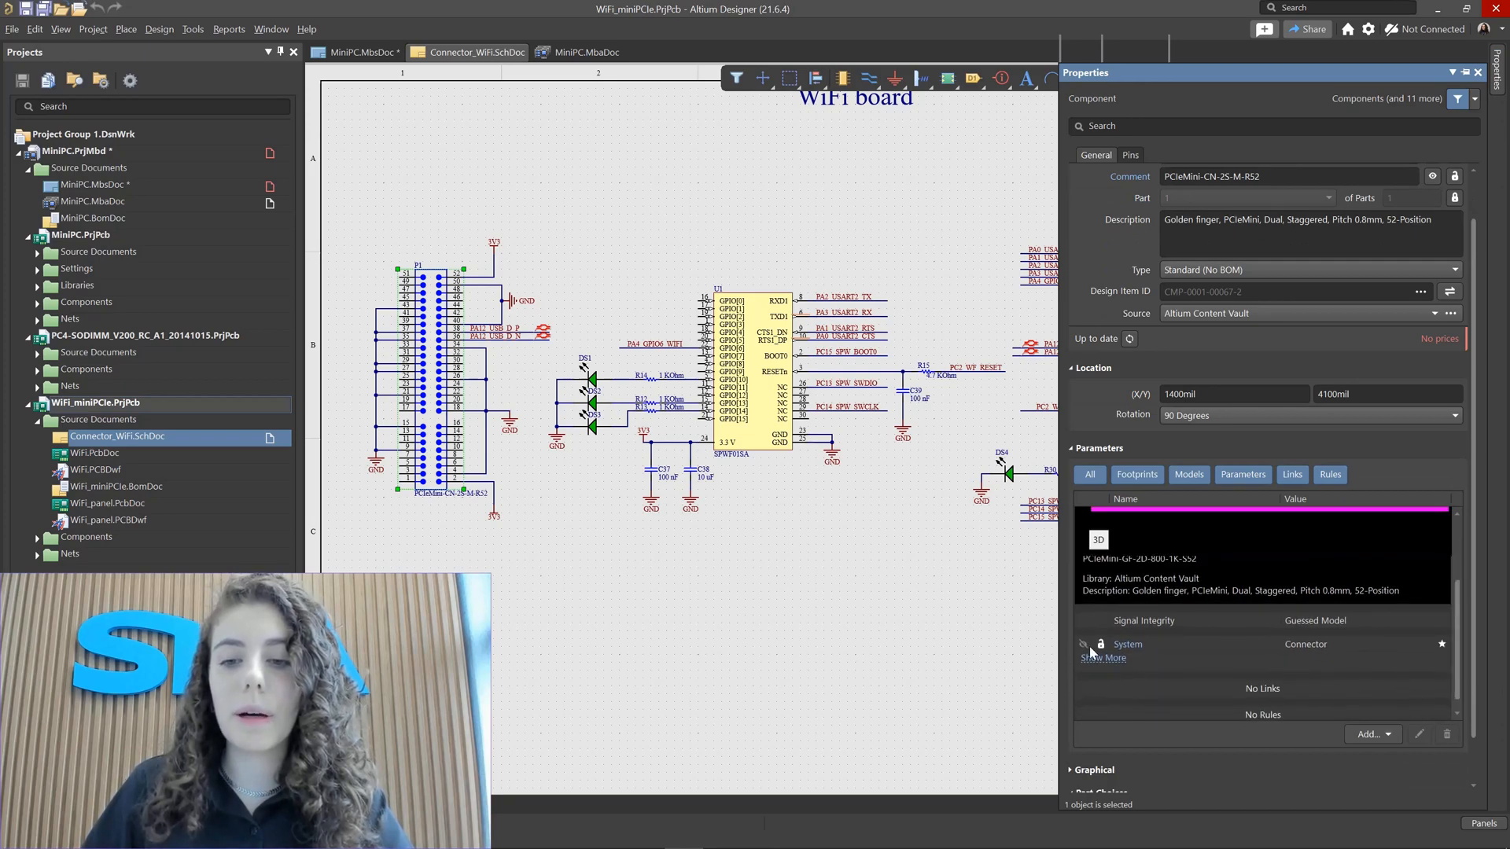
{"action": "left_click", "coordinate": [1097, 657]}
{"action": "scroll", "coordinate": [1206, 676], "scroll_direction": "down", "scroll_amount": 3}
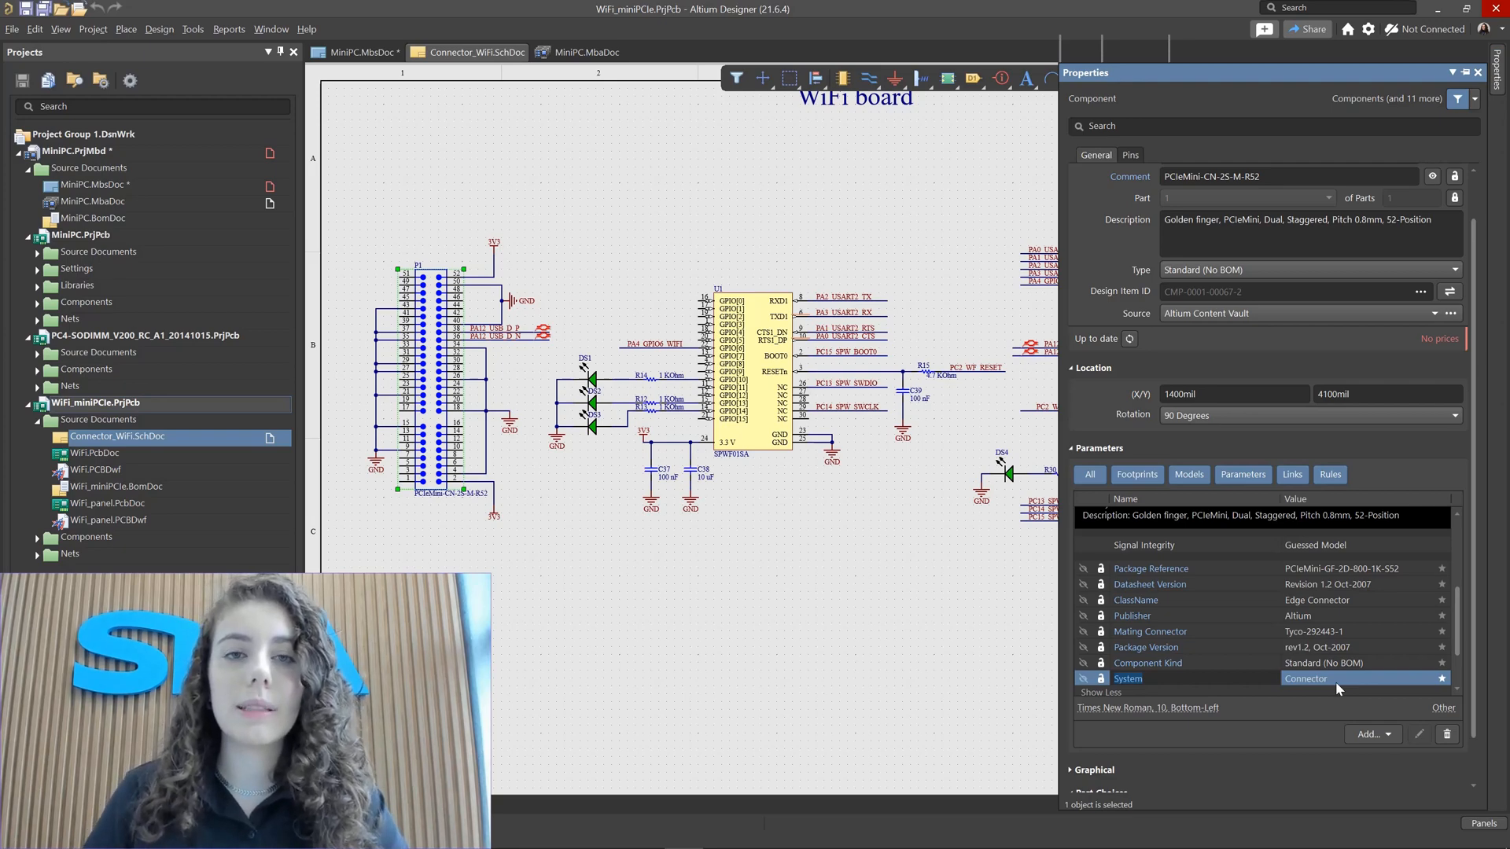
{"action": "left_click", "coordinate": [1390, 738]}
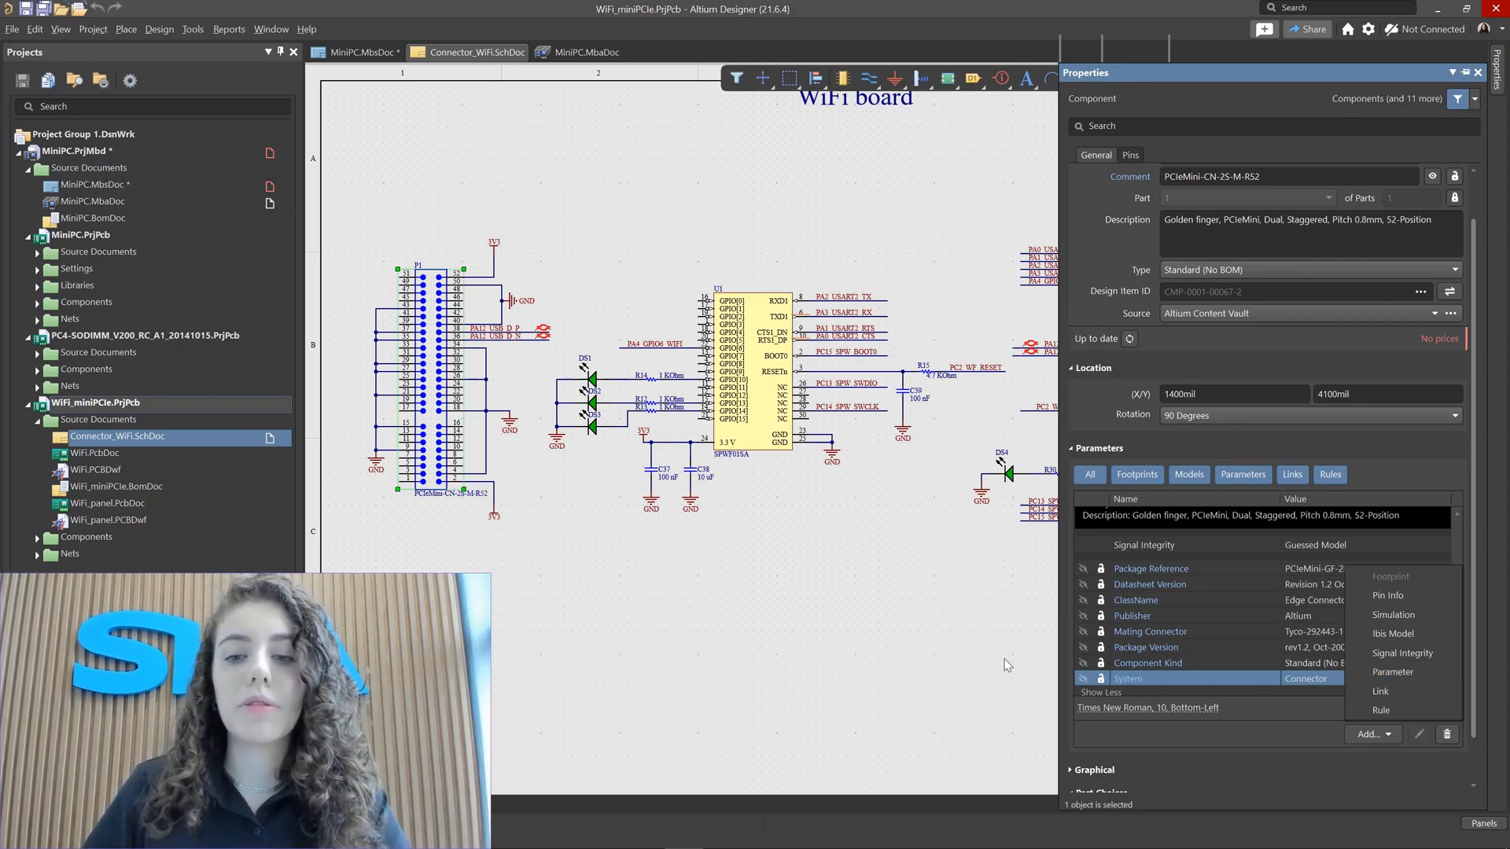
{"action": "left_click", "coordinate": [1137, 729]}
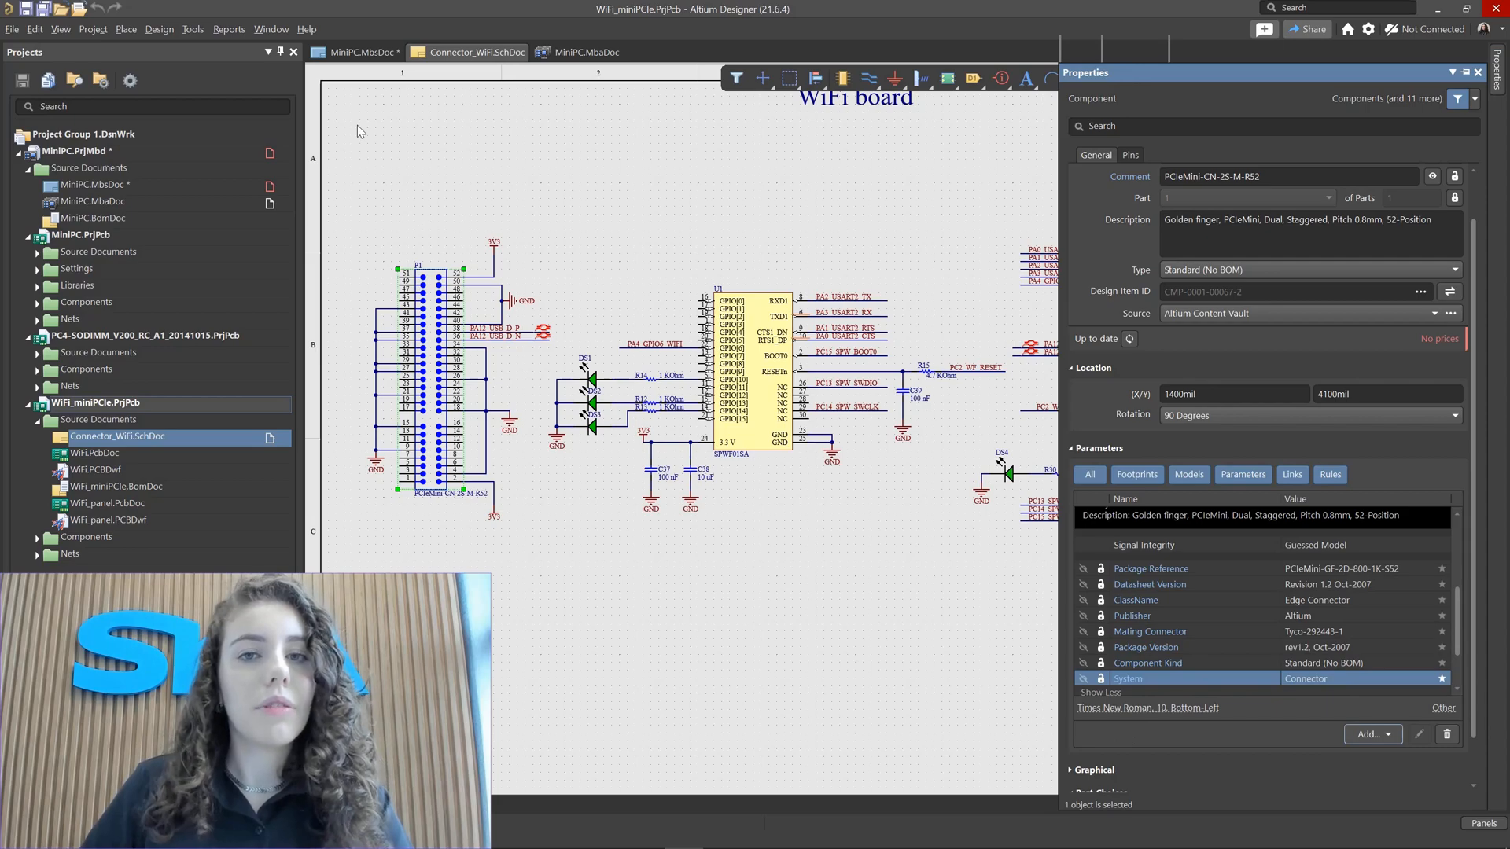
Step: Return to the multiboard schematic and inspect the entries and connections of modules M1, M2 and M4
{"action": "left_click", "coordinate": [361, 54]}
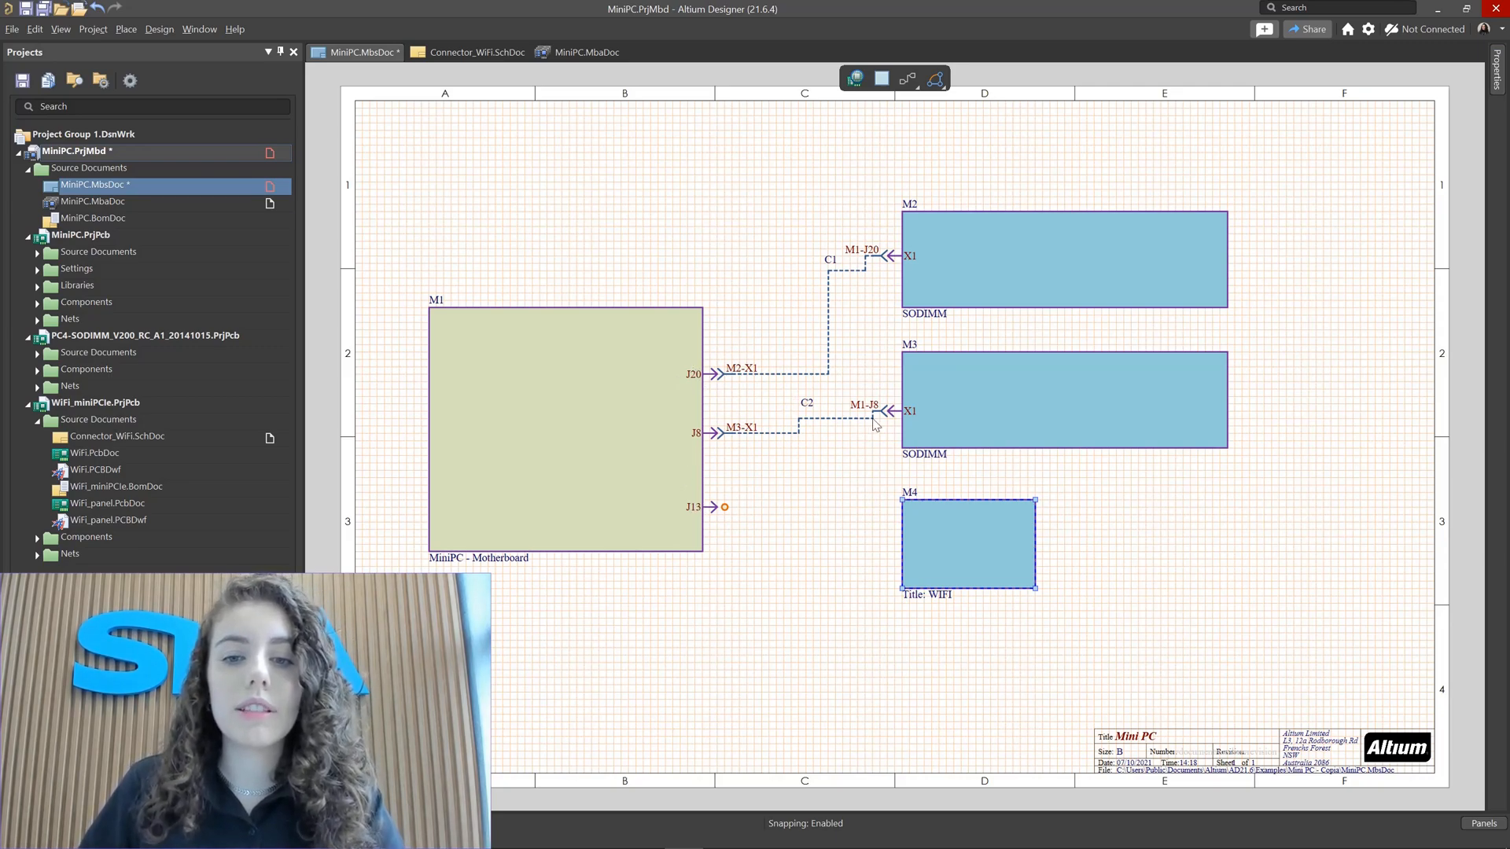
{"action": "left_click", "coordinate": [909, 256]}
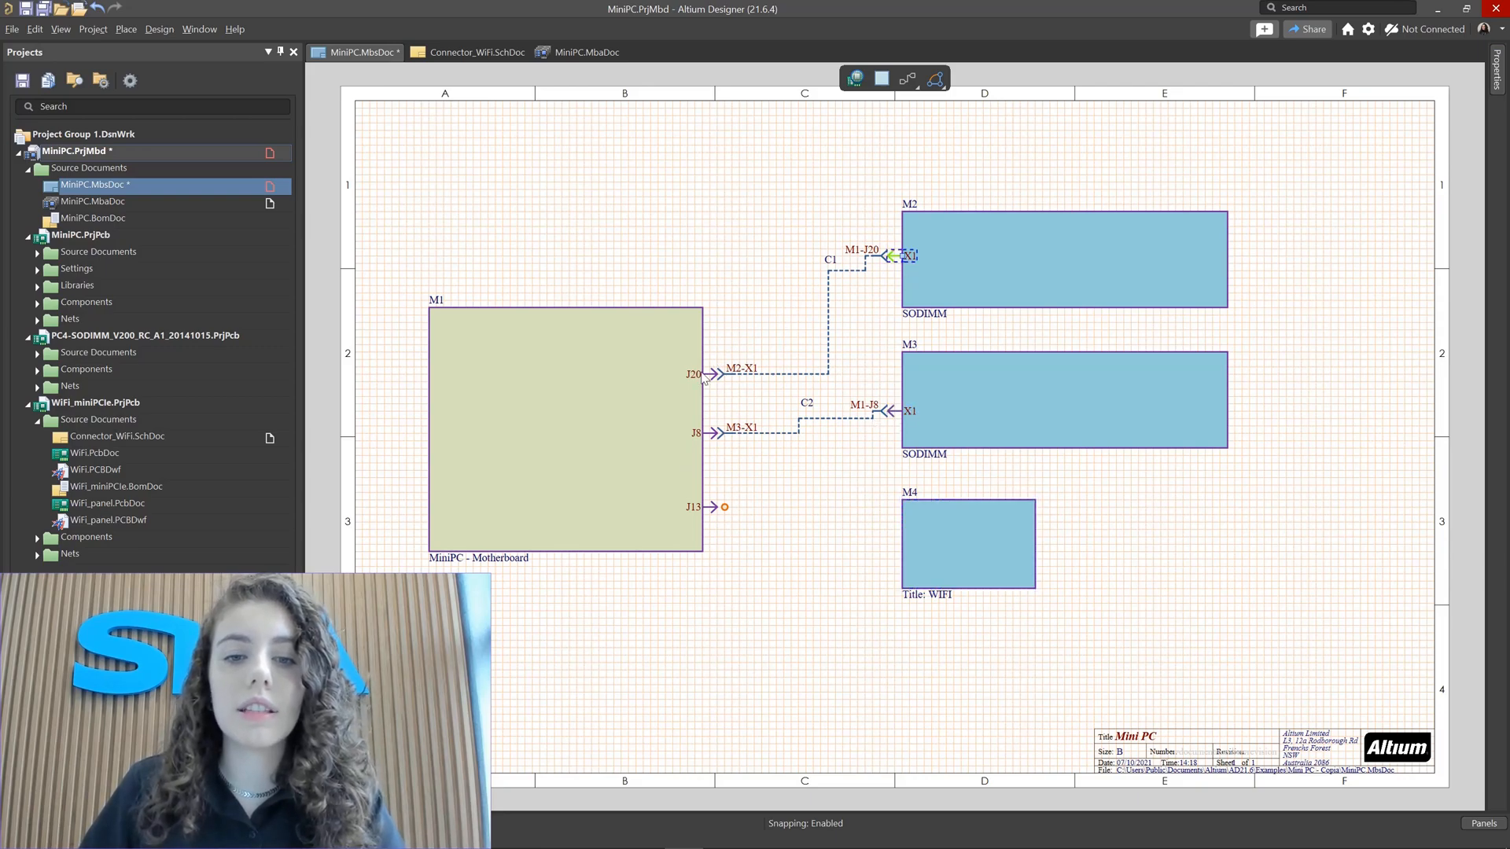
{"action": "left_click", "coordinate": [702, 373]}
{"action": "left_click", "coordinate": [694, 435]}
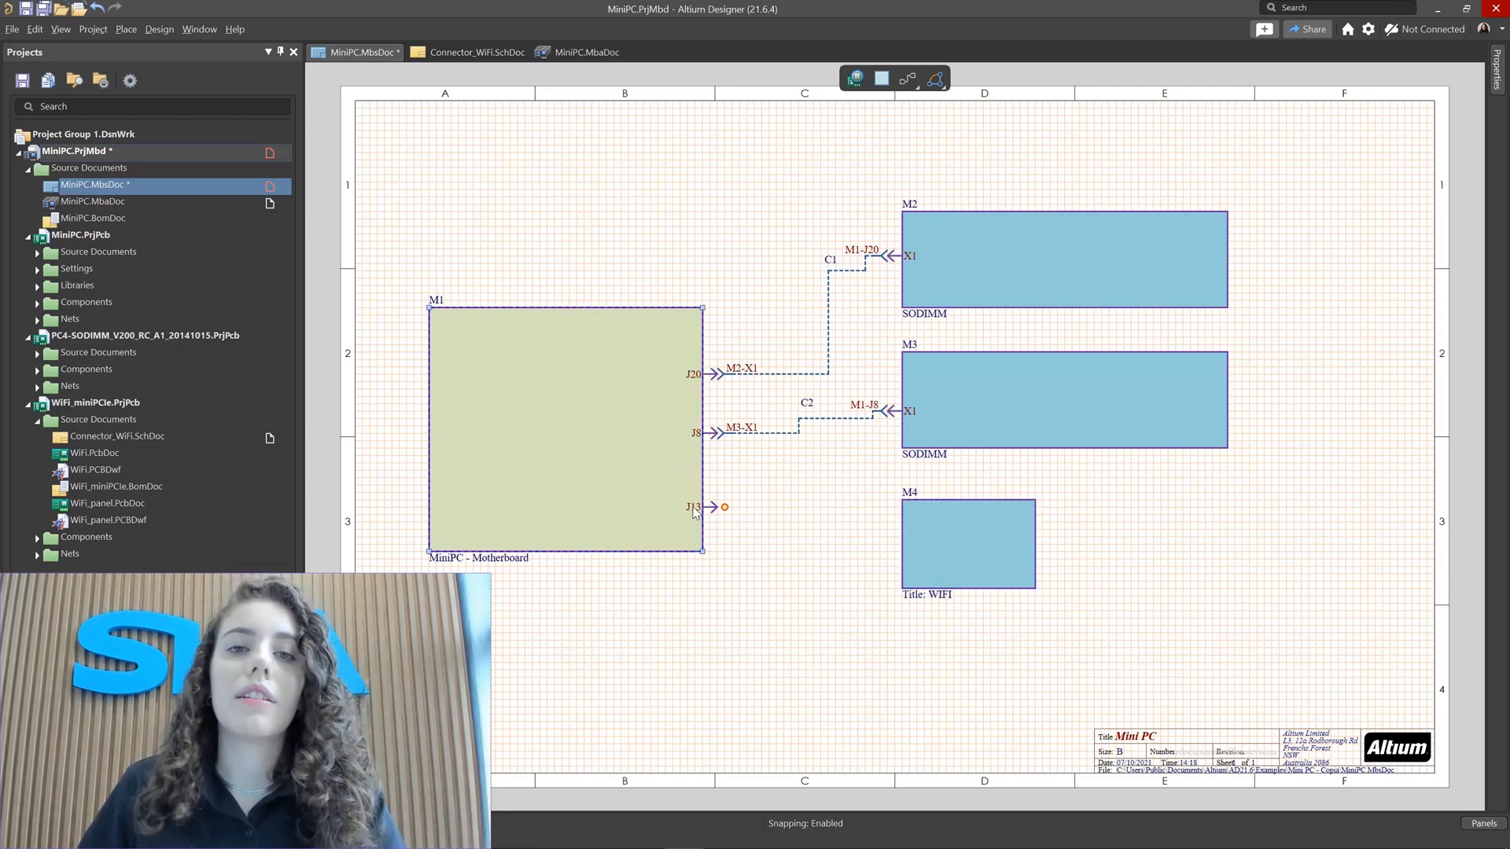
{"action": "left_click", "coordinate": [718, 508]}
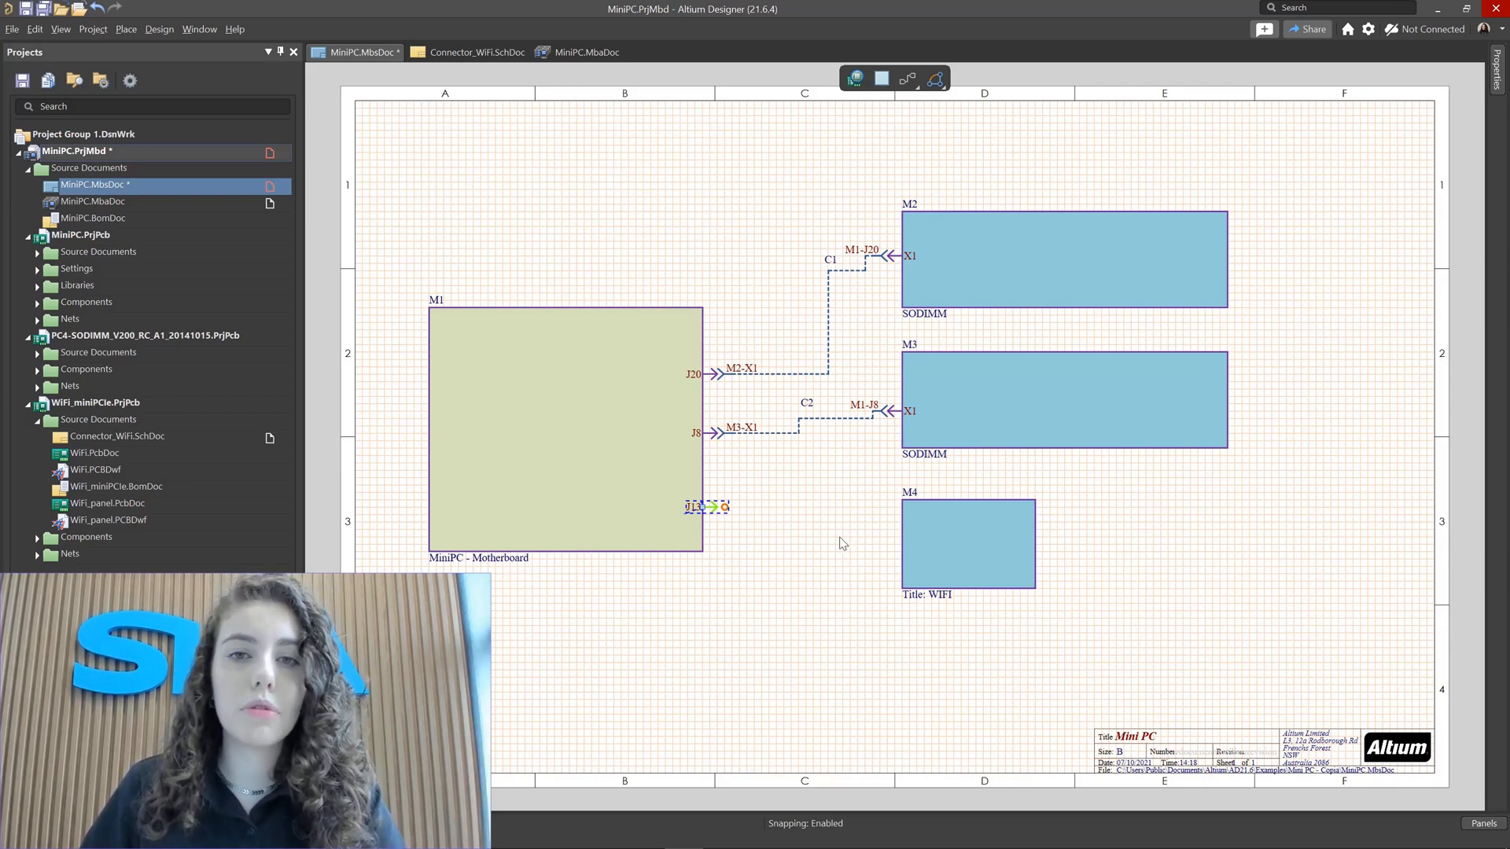
{"action": "left_click", "coordinate": [843, 543]}
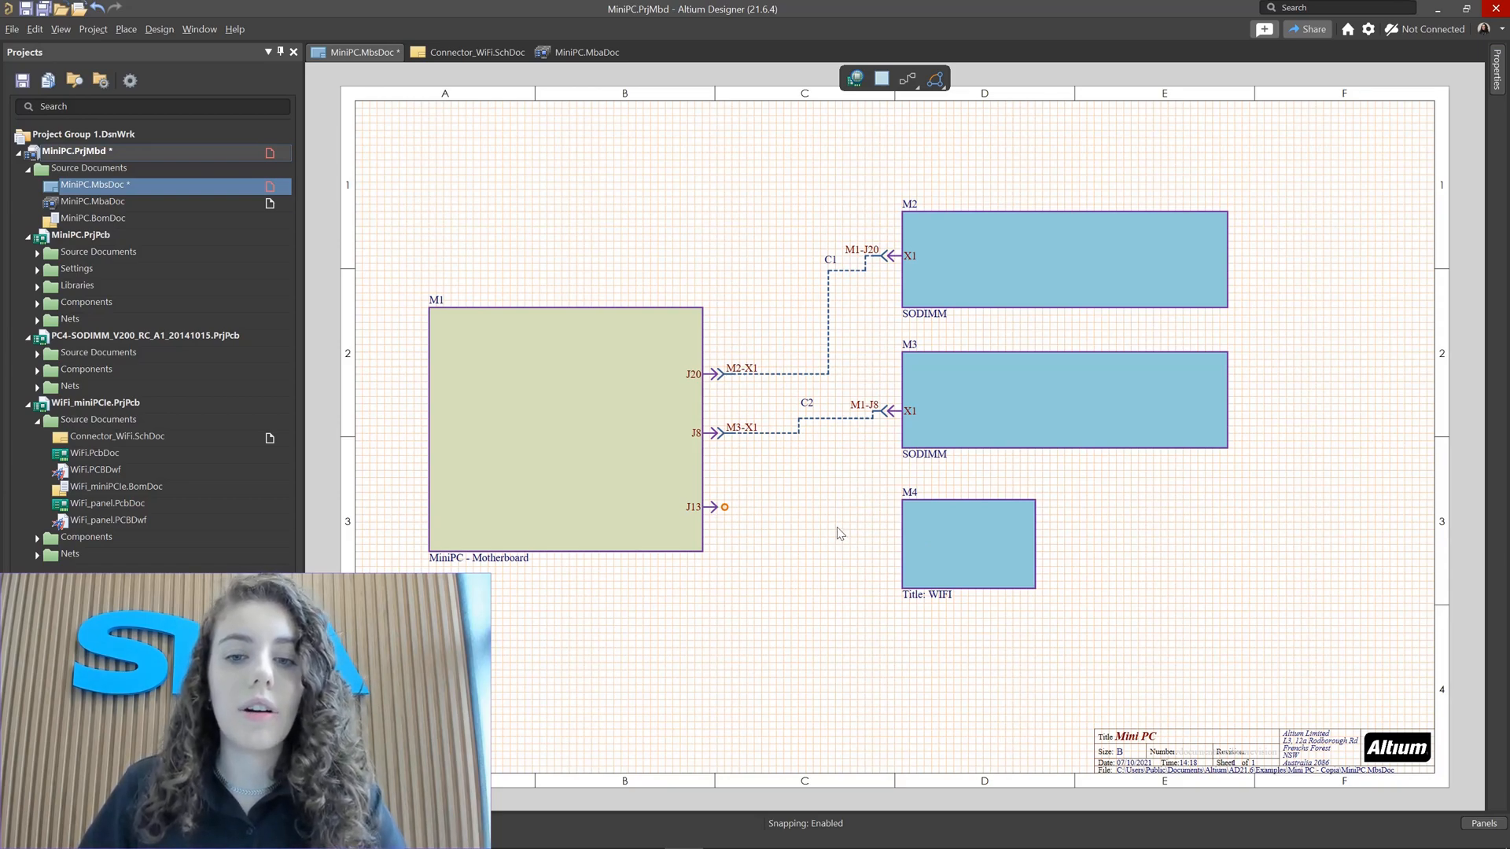
{"action": "left_click", "coordinate": [931, 537]}
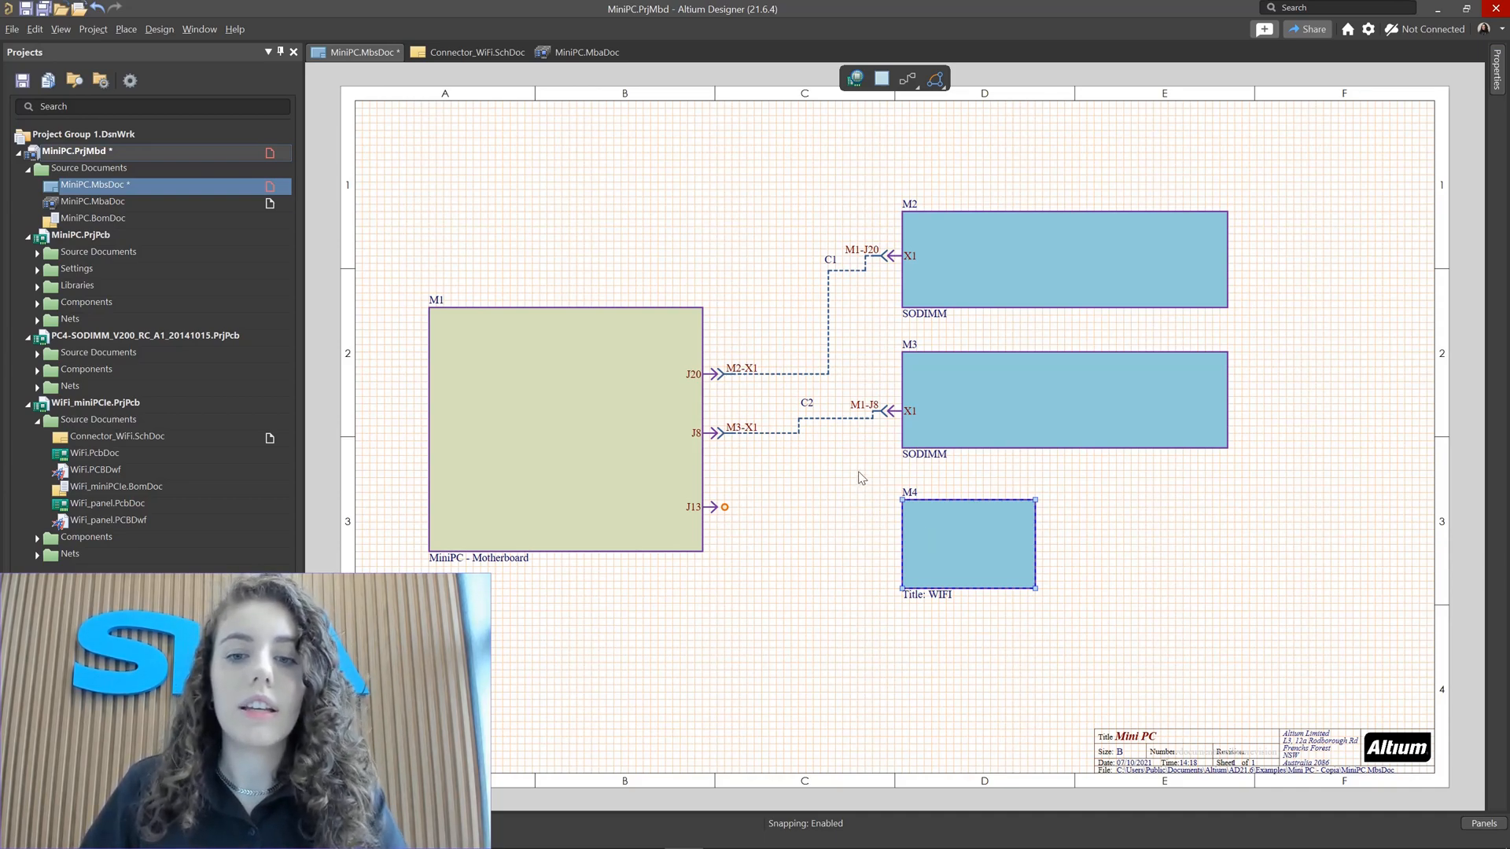
Step: Import the entries from M4's selected child project and execute the engineering change order
{"action": "right_click", "coordinate": [938, 529]}
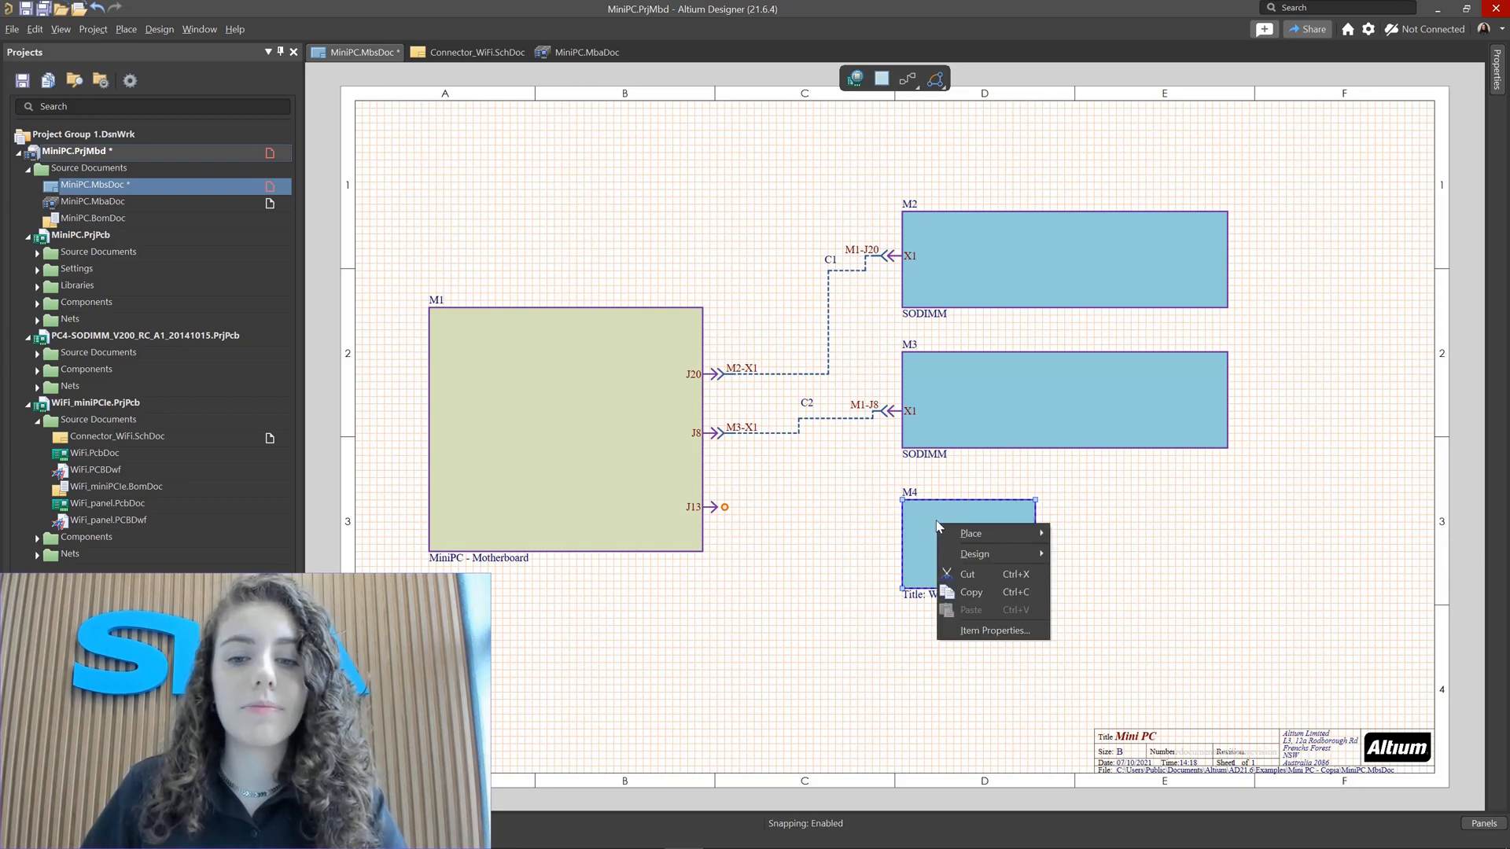
{"action": "mouse_move", "coordinate": [1017, 554]}
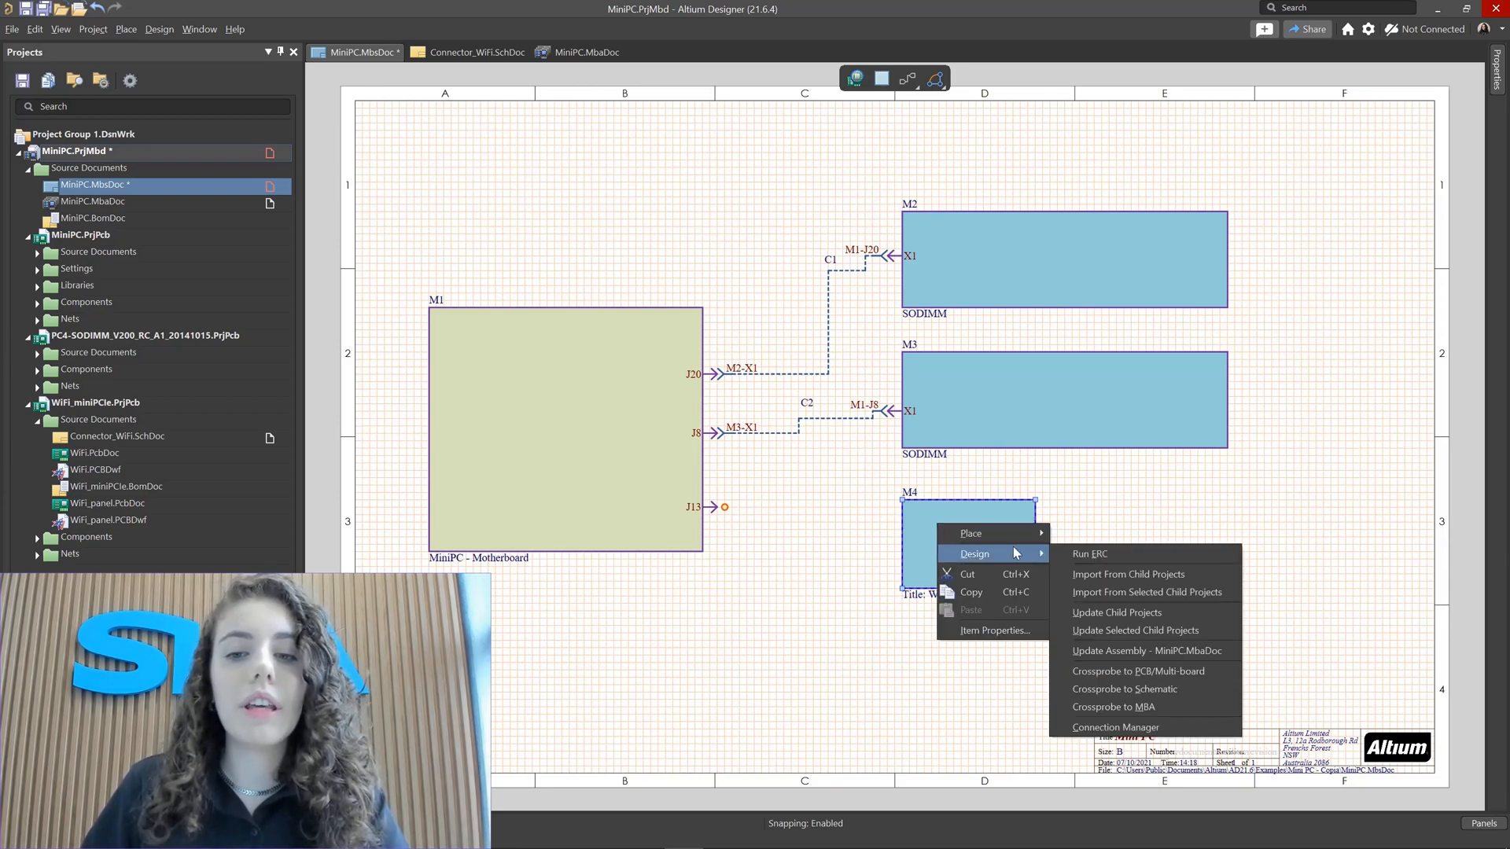
{"action": "left_click", "coordinate": [1105, 594]}
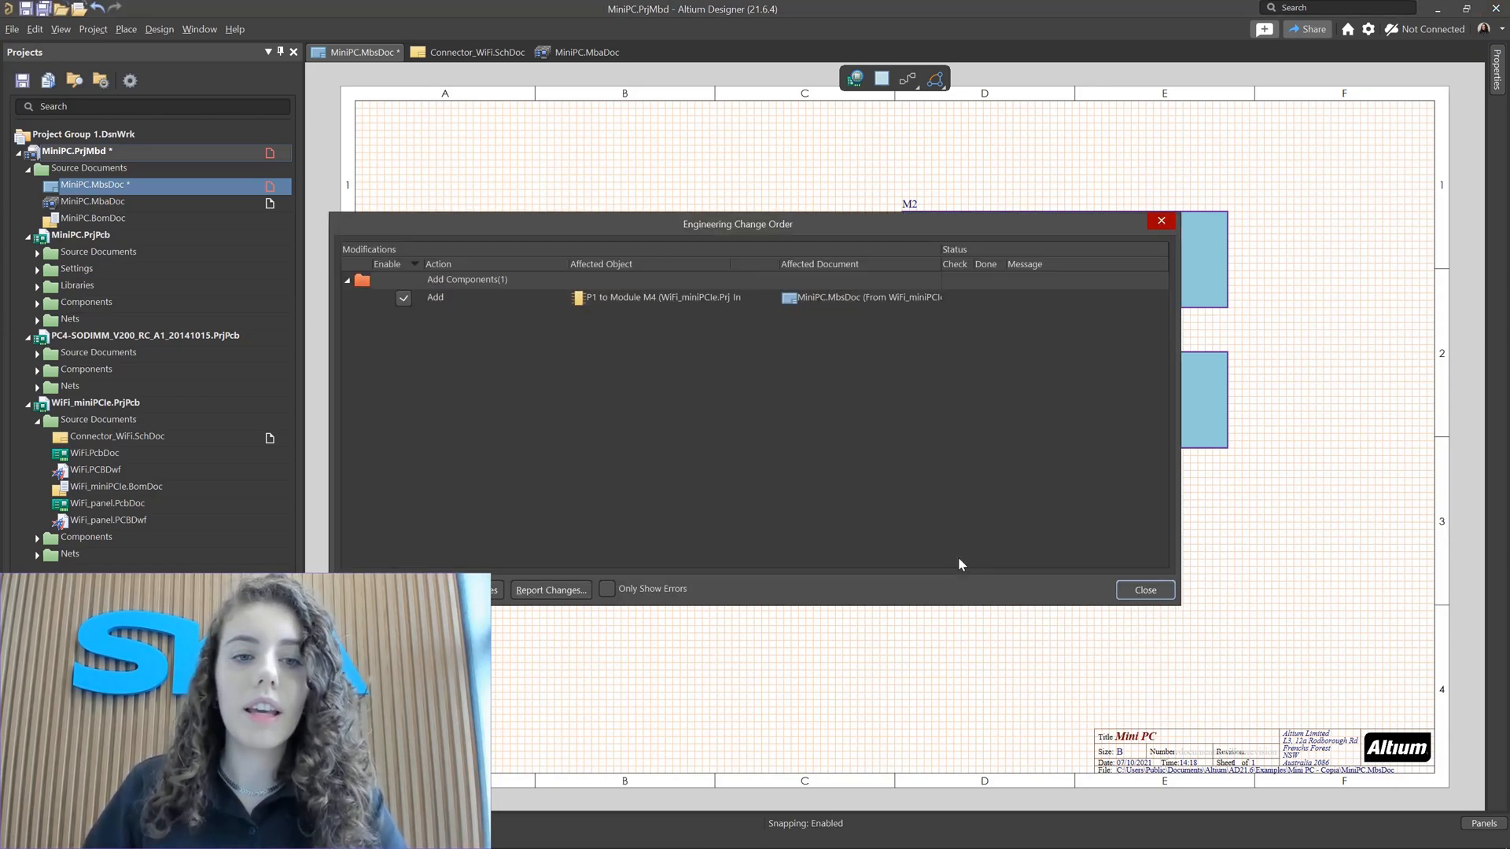
{"action": "left_click", "coordinate": [454, 298]}
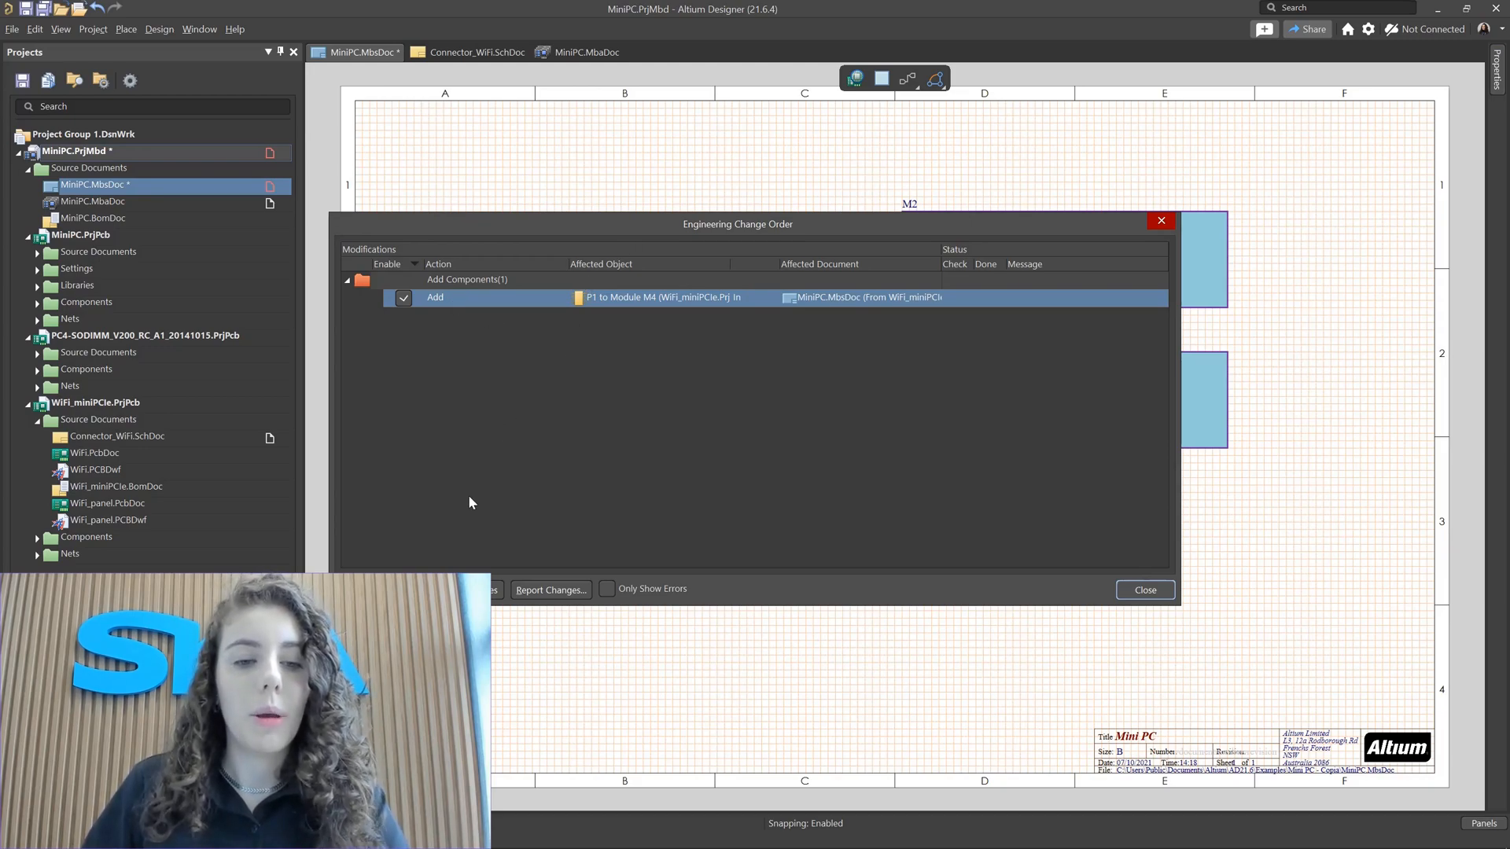
{"action": "left_click", "coordinate": [462, 590]}
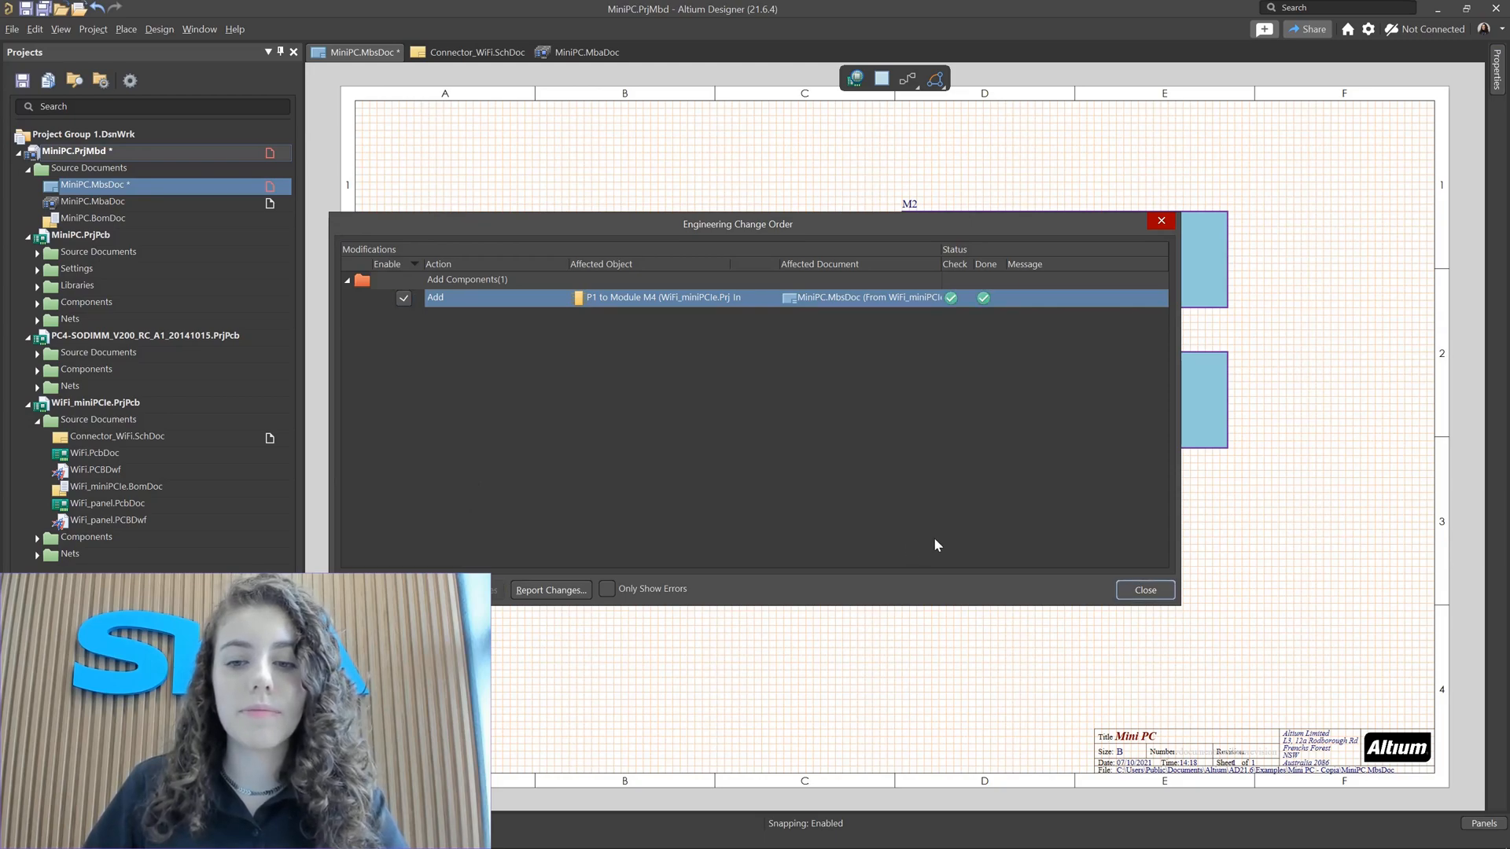
{"action": "left_click", "coordinate": [1150, 591]}
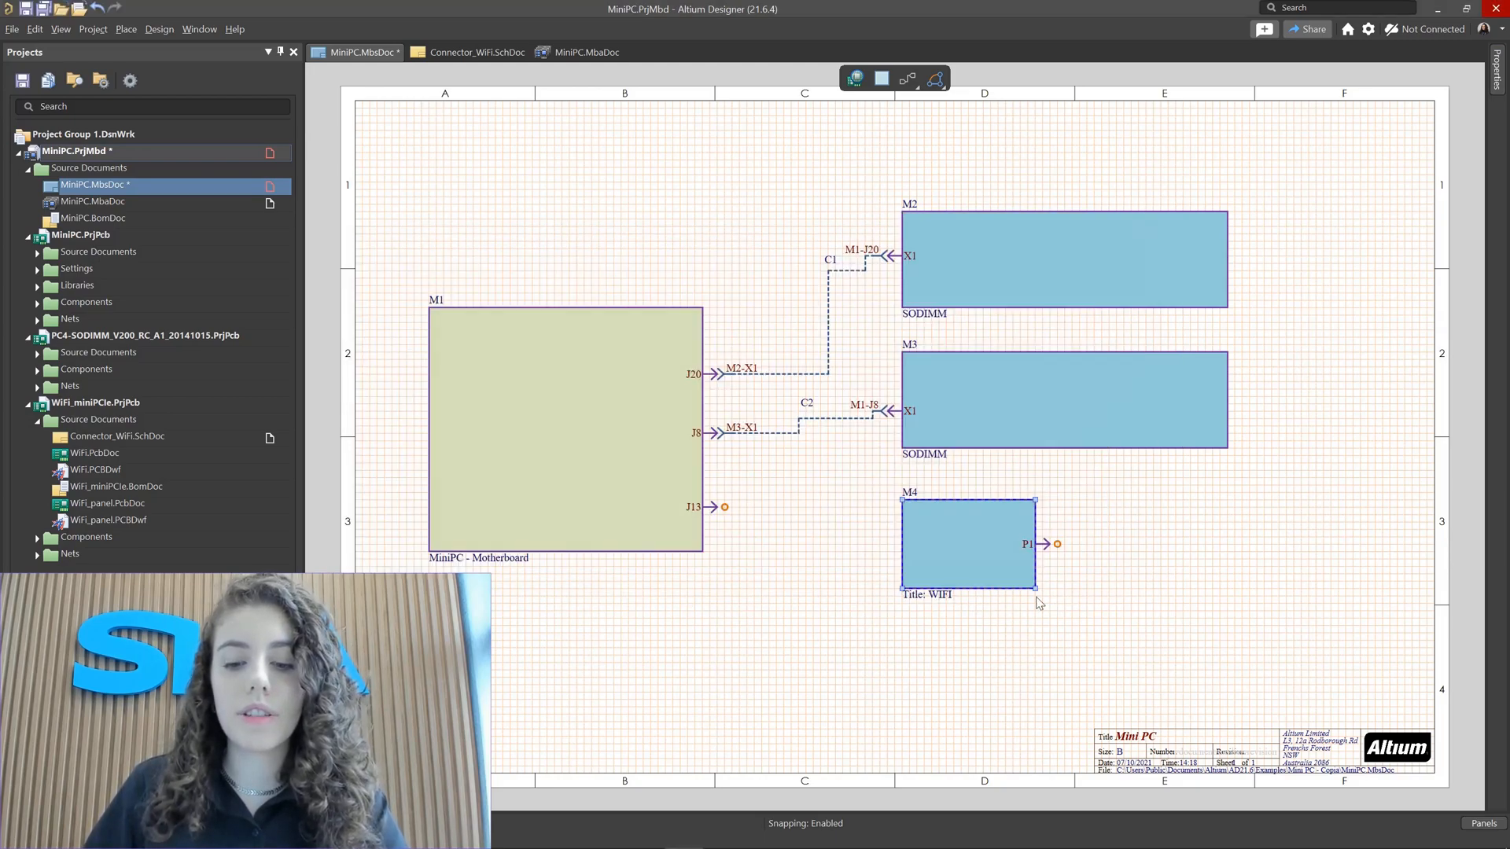
Step: Move M4's P1 entry to the module's left edge, facing M1
{"action": "left_click", "coordinate": [1052, 554]}
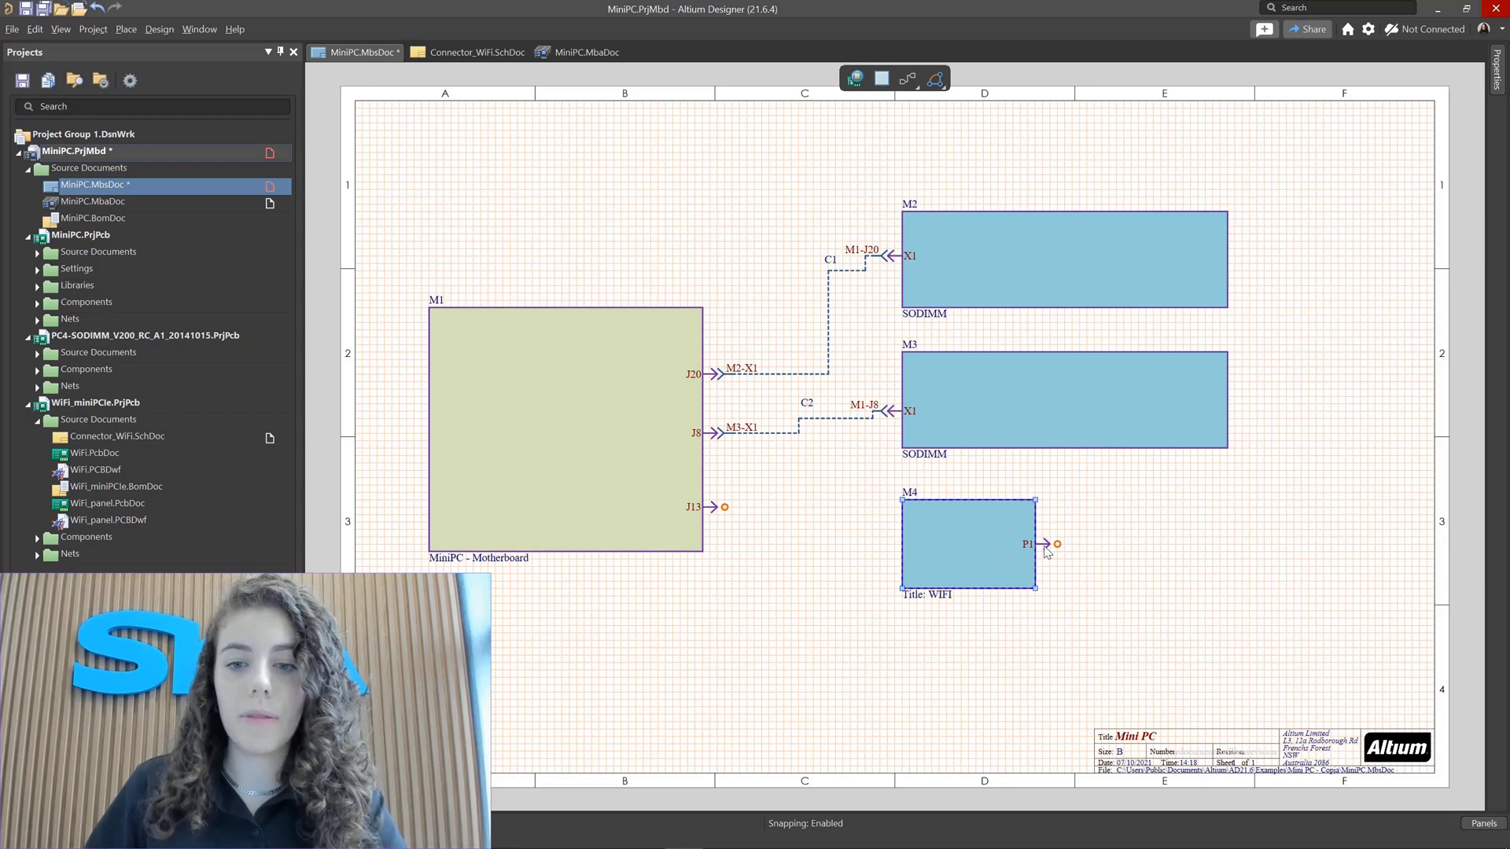
{"action": "left_click", "coordinate": [1046, 544]}
{"action": "left_click_drag", "start_coordinate": [1046, 544], "coordinate": [1013, 510]}
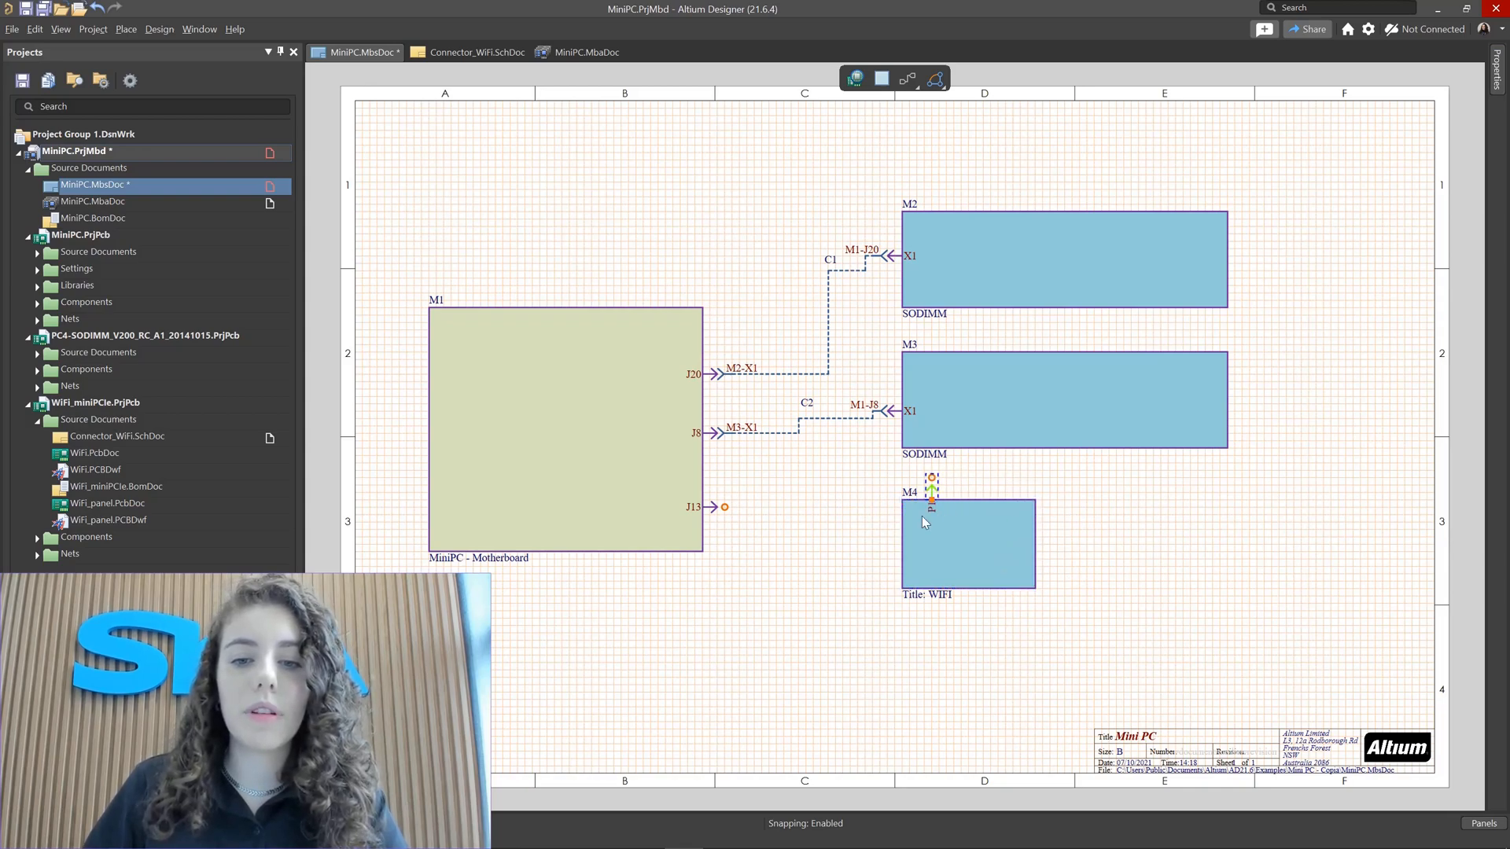
{"action": "left_click_drag", "start_coordinate": [908, 540], "coordinate": [907, 548]}
{"action": "left_click", "coordinate": [829, 542]}
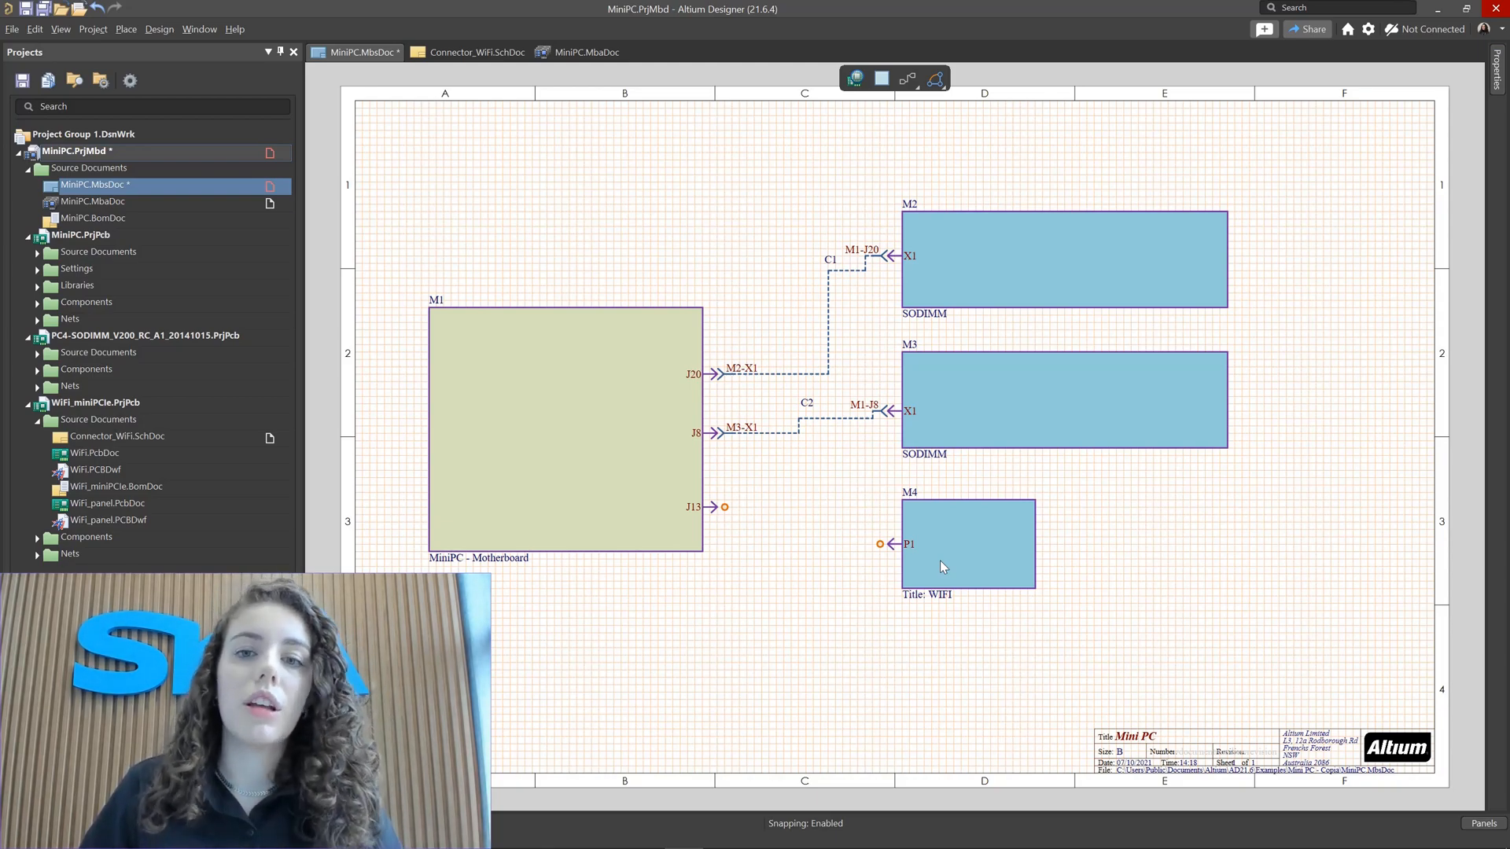
Step: Link M1's J13 entry to M4's P1 entry with a Direct Connection
{"action": "left_click", "coordinate": [915, 84]}
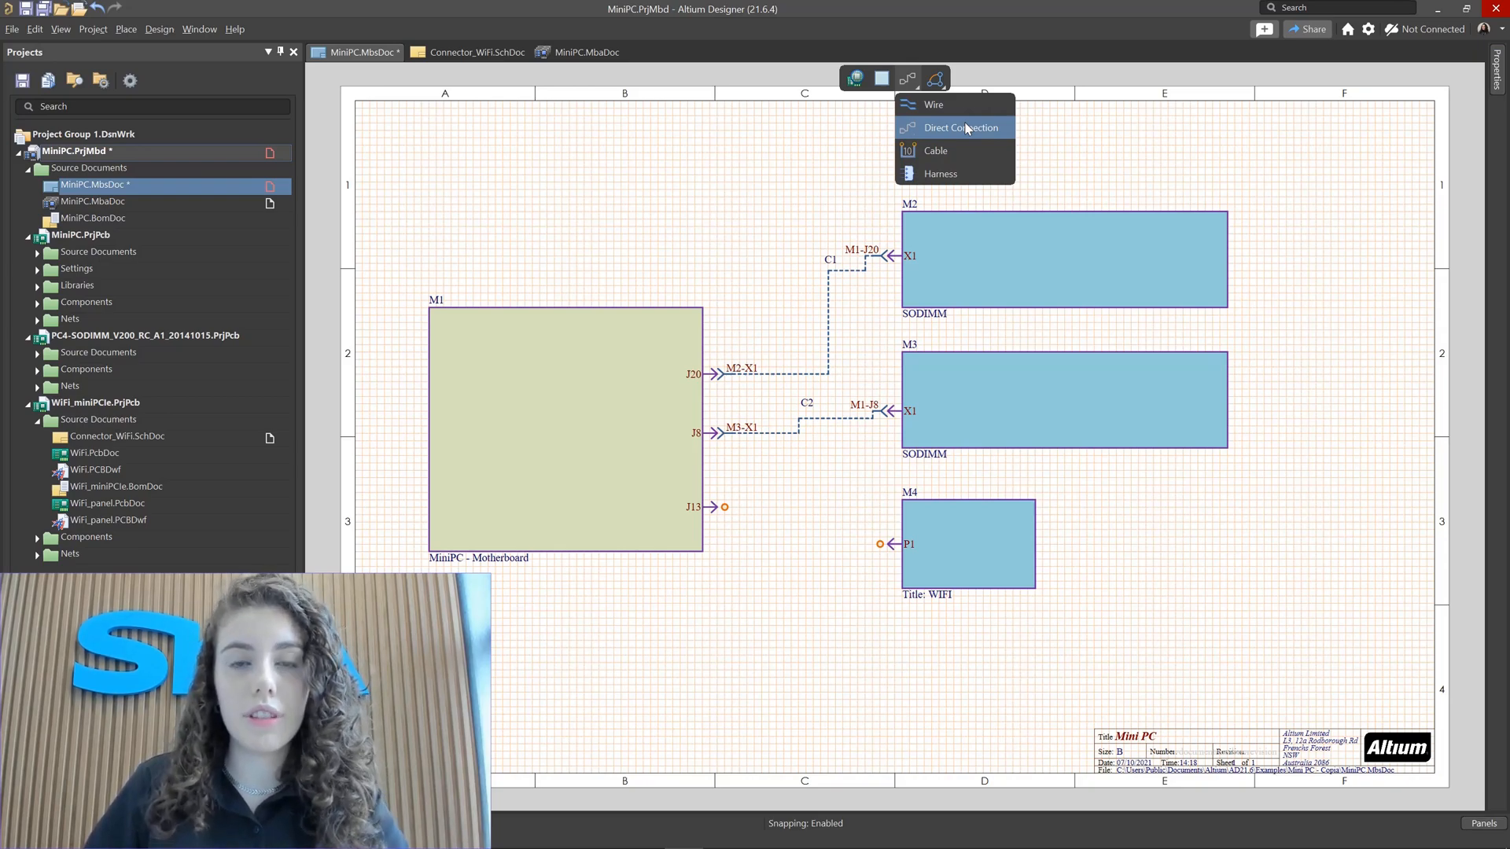
{"action": "left_click", "coordinate": [966, 128]}
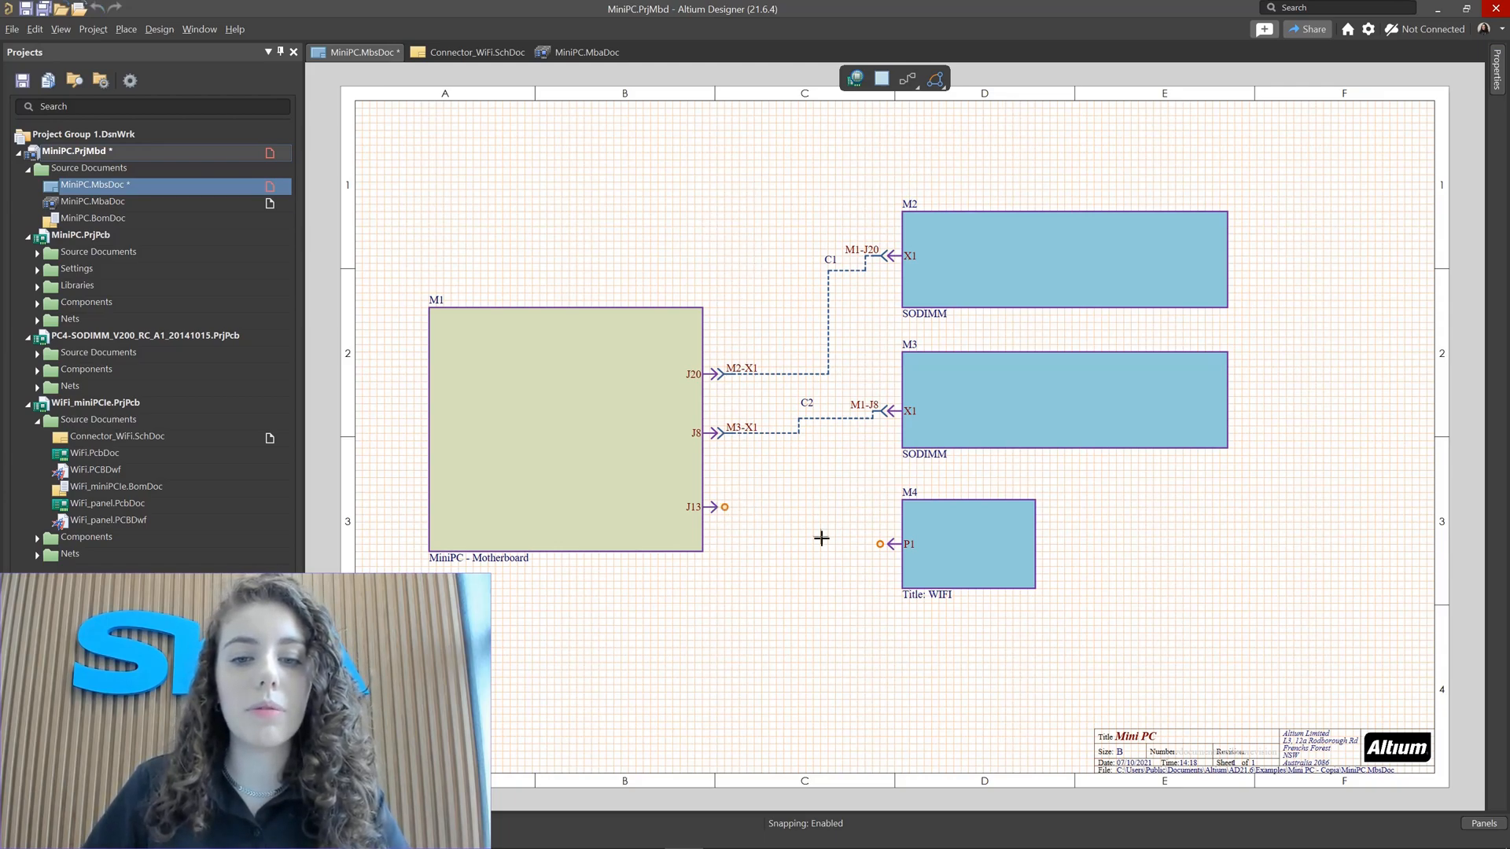
{"action": "left_click", "coordinate": [724, 507]}
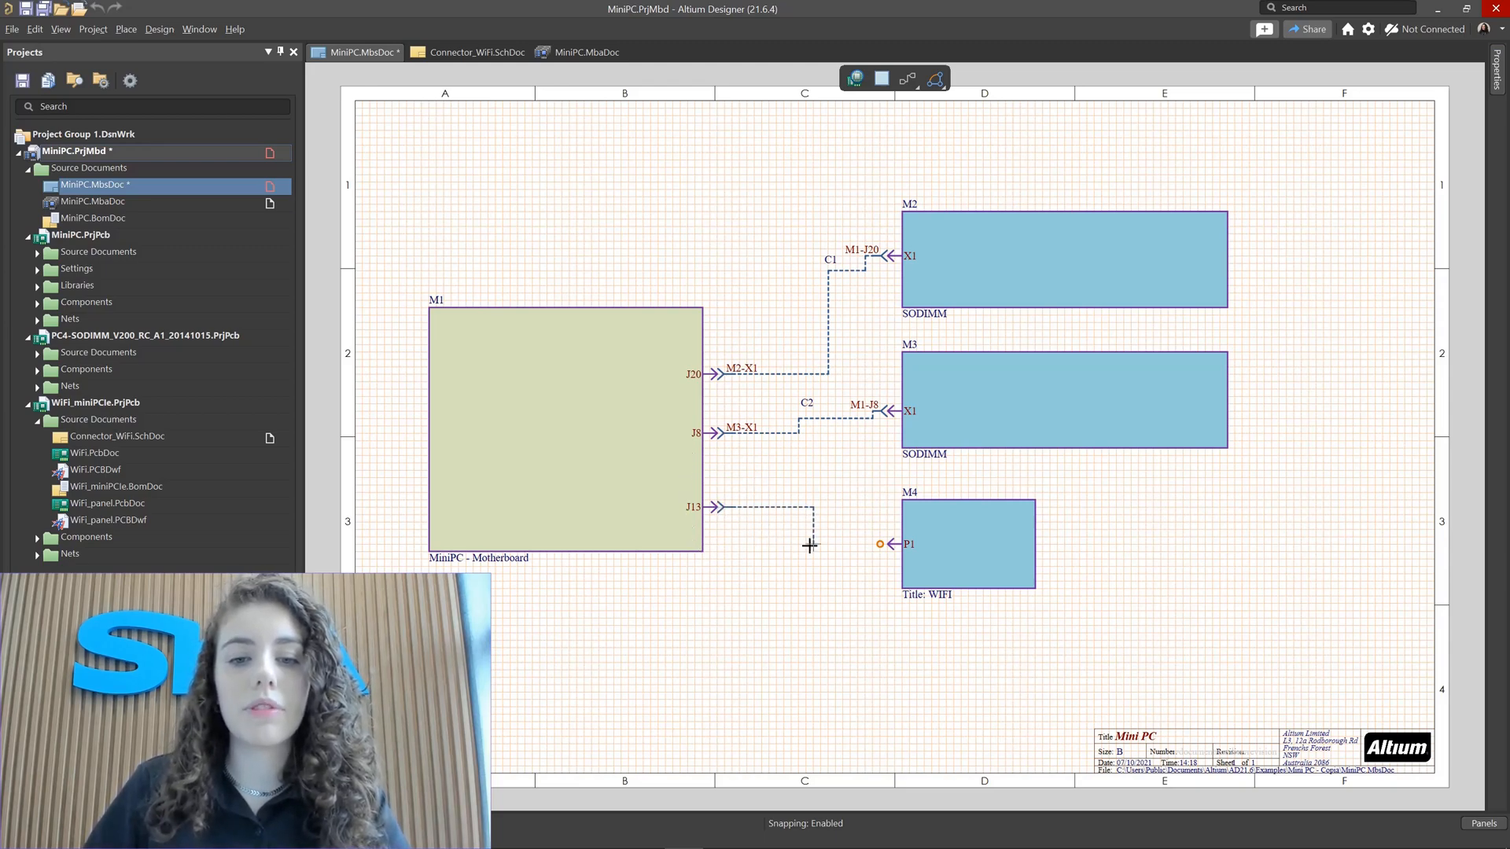
{"action": "left_click", "coordinate": [879, 544]}
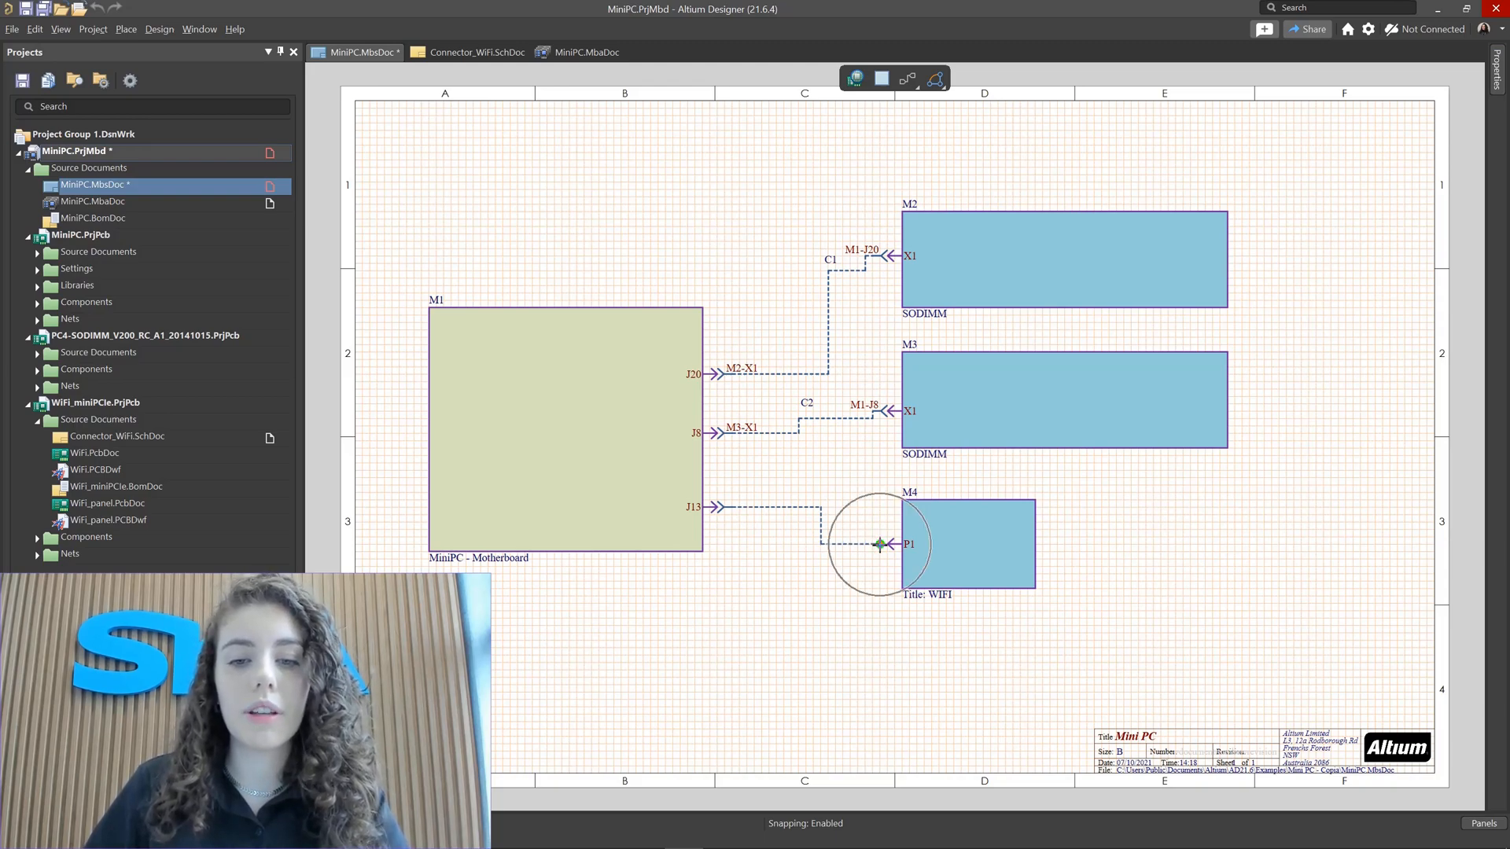
{"action": "right_click", "coordinate": [832, 578]}
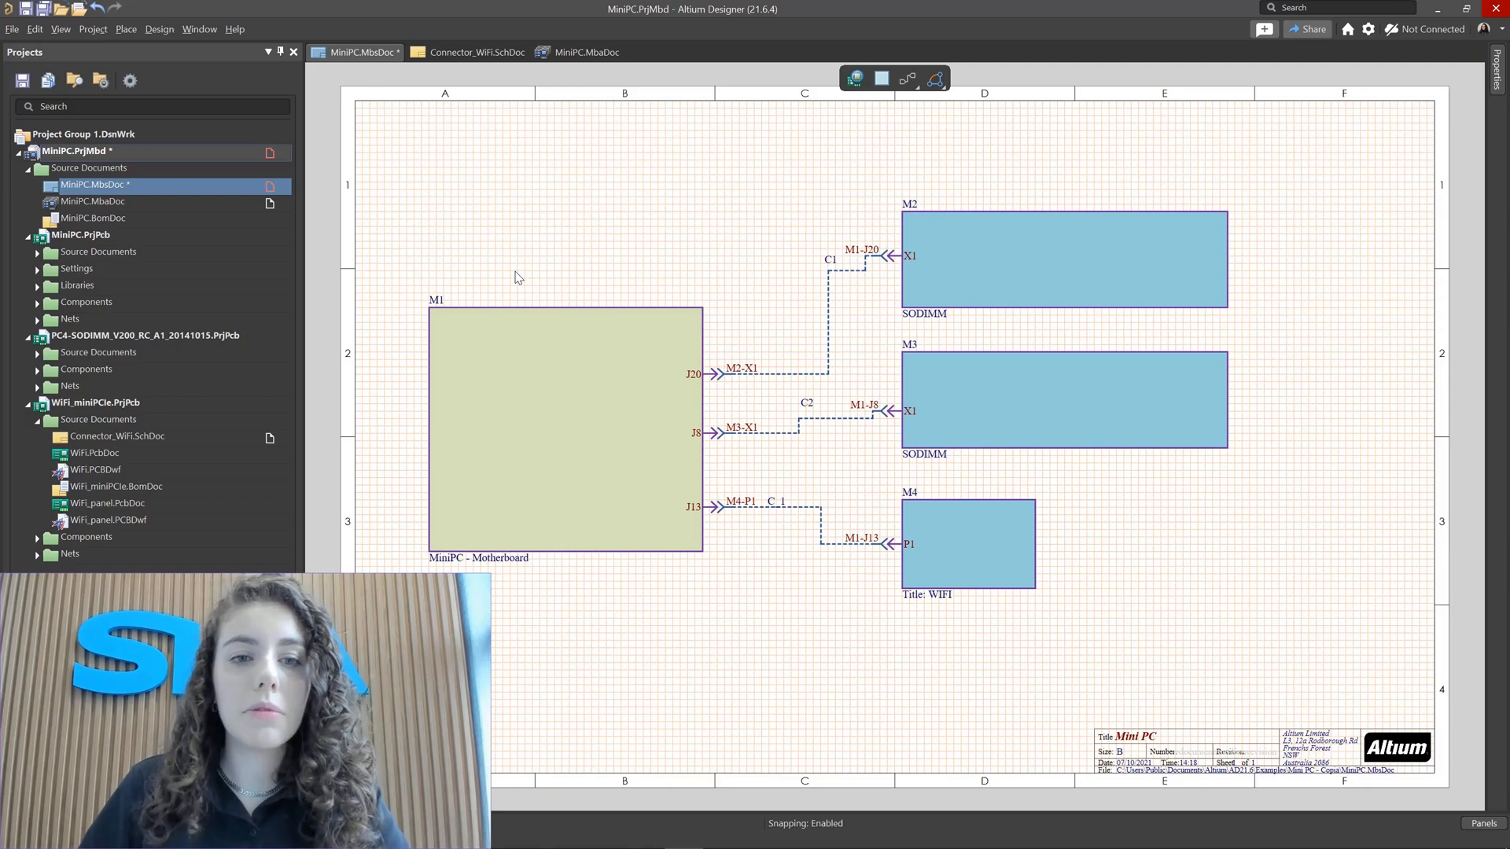
{"action": "right_click", "coordinate": [604, 210]}
{"action": "mouse_move", "coordinate": [673, 234]}
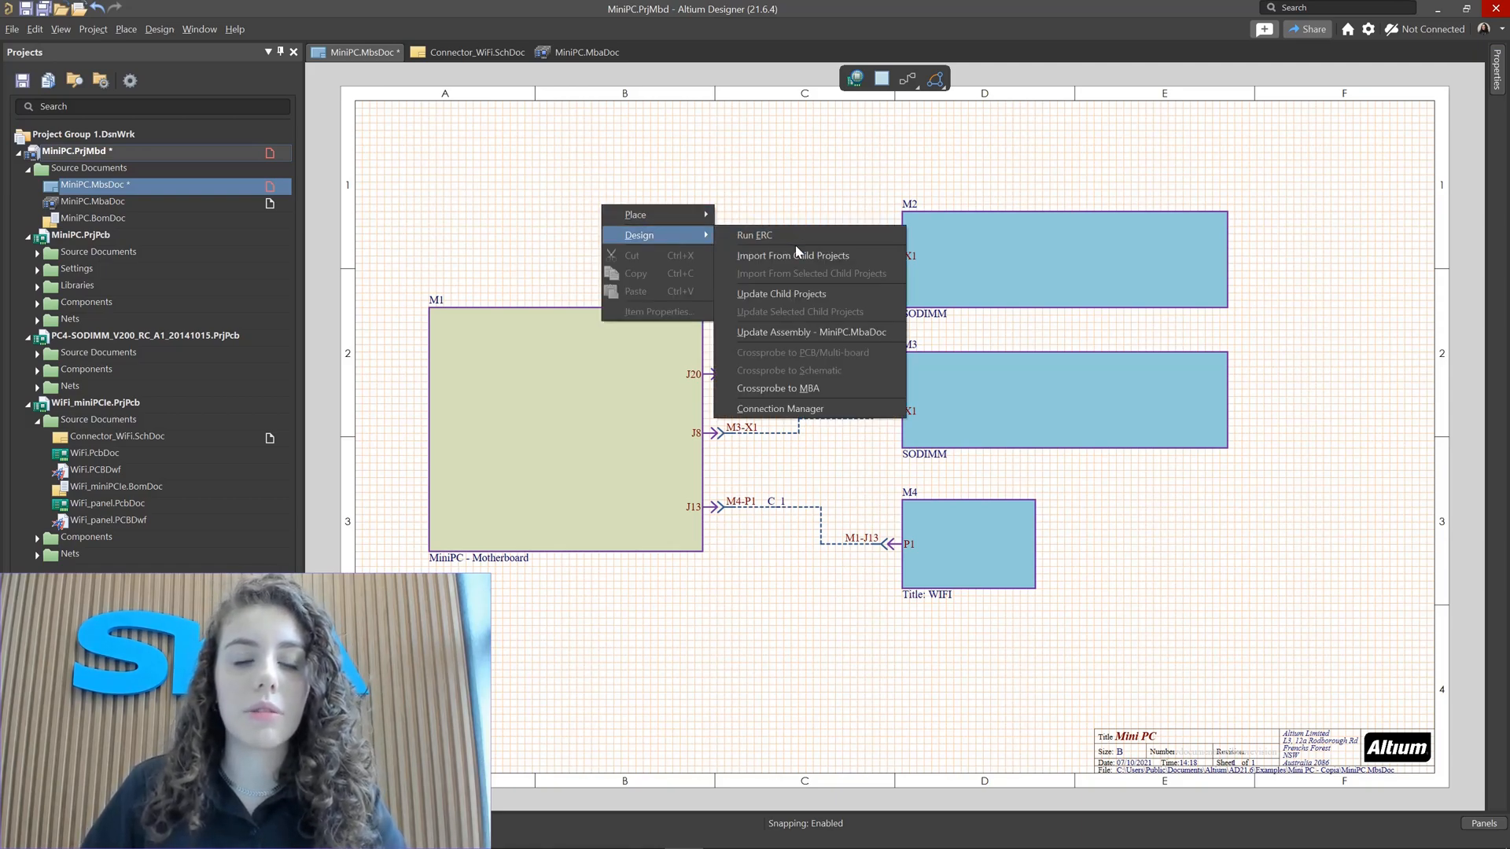
{"action": "left_click", "coordinate": [431, 179]}
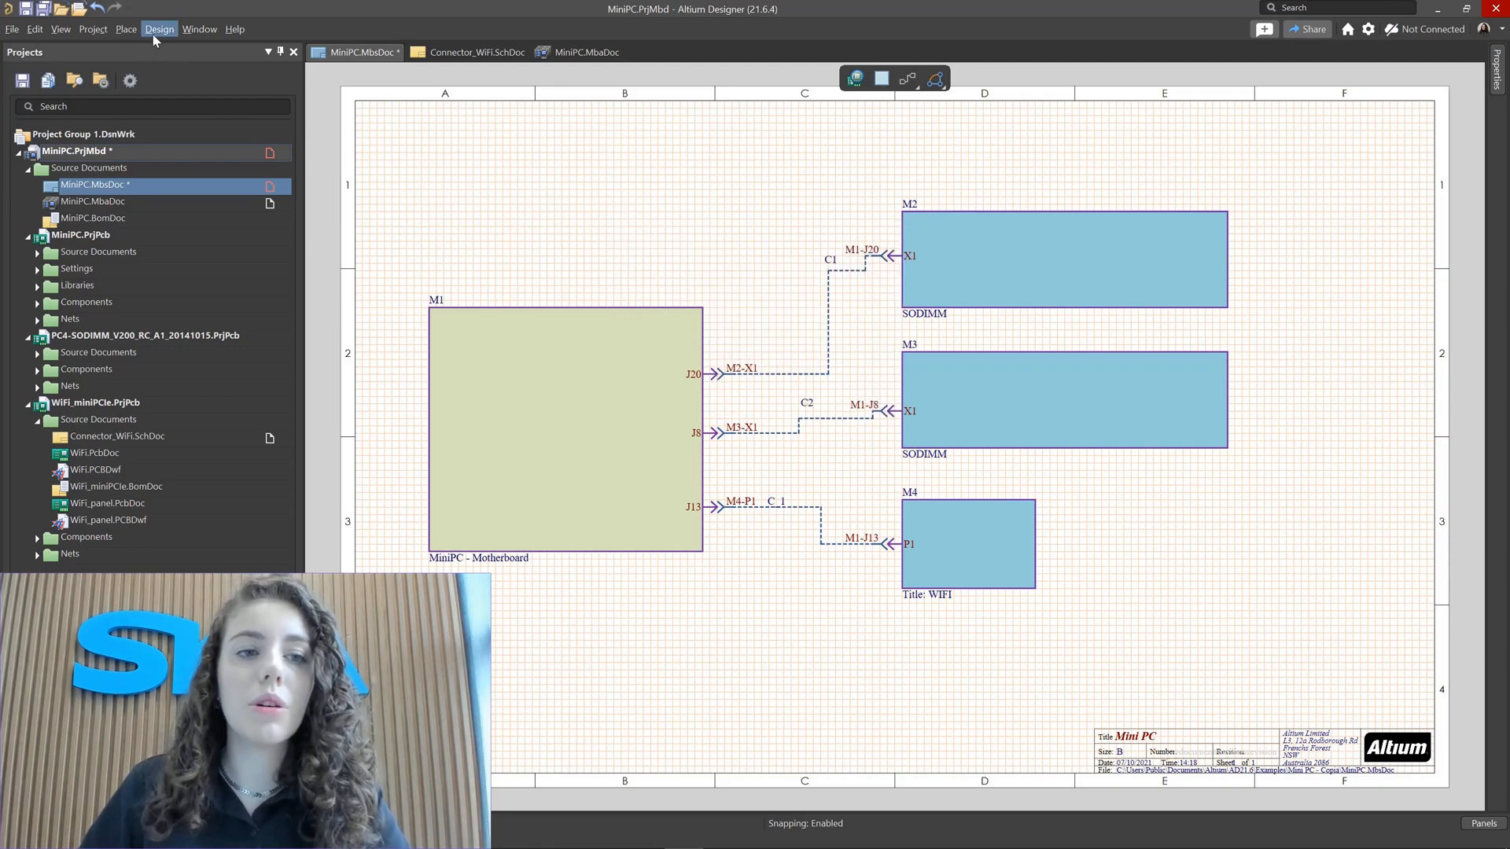
{"action": "left_click", "coordinate": [157, 30]}
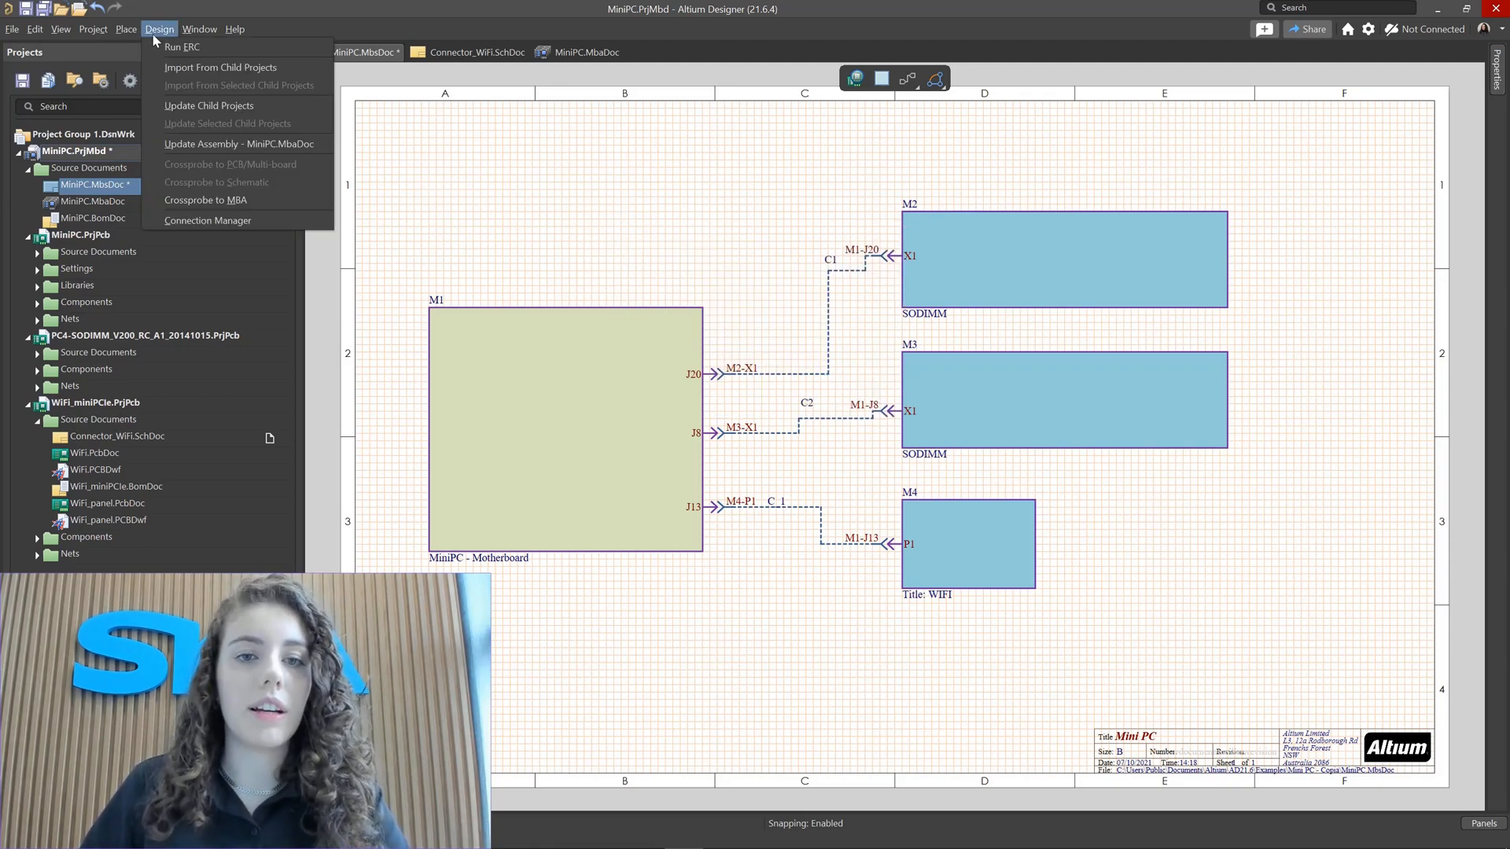
{"action": "left_click", "coordinate": [618, 115]}
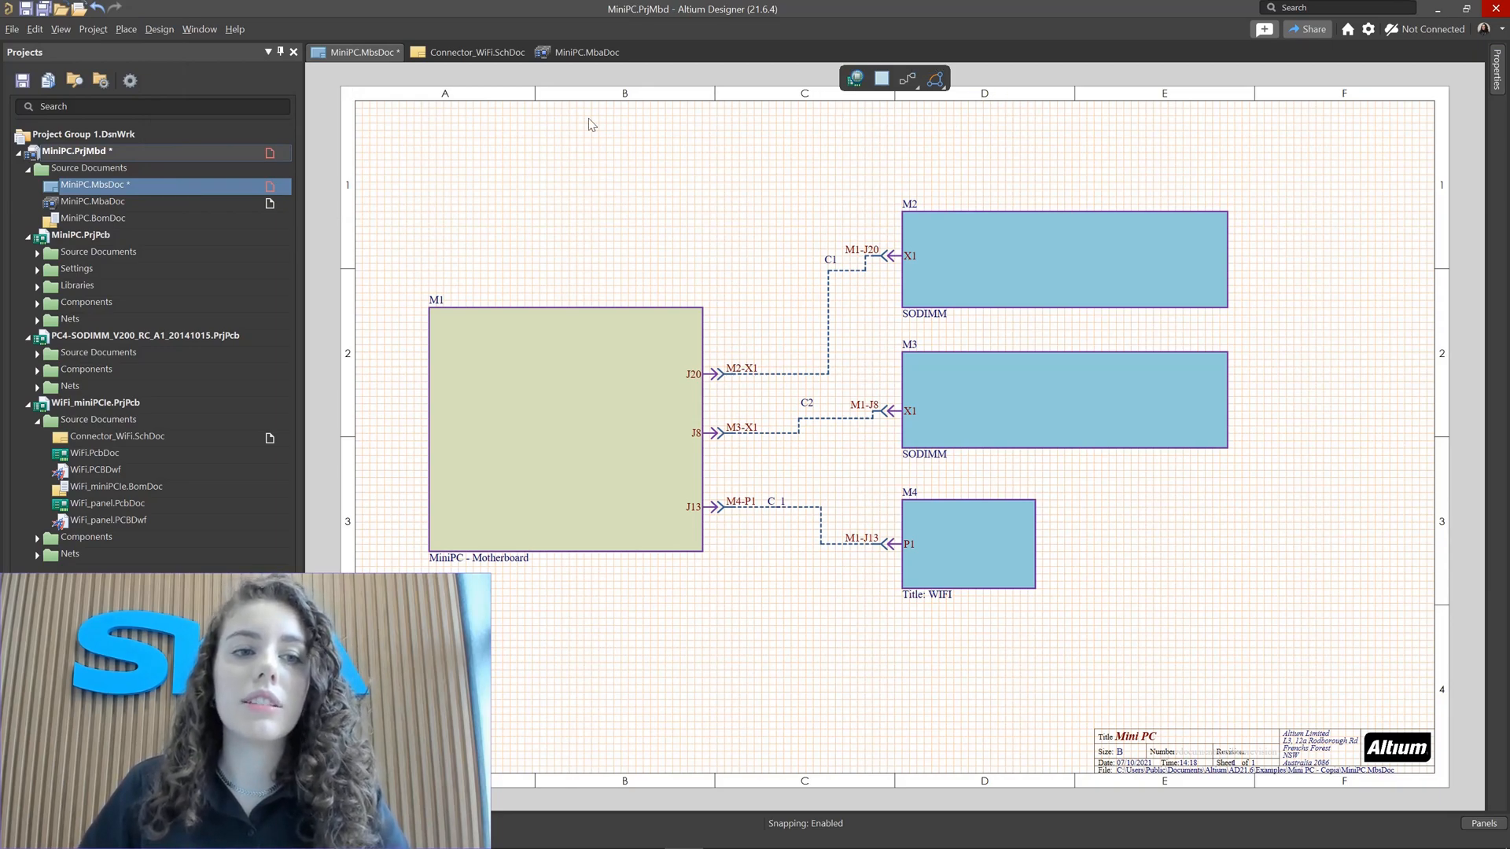
{"action": "left_click", "coordinate": [126, 29]}
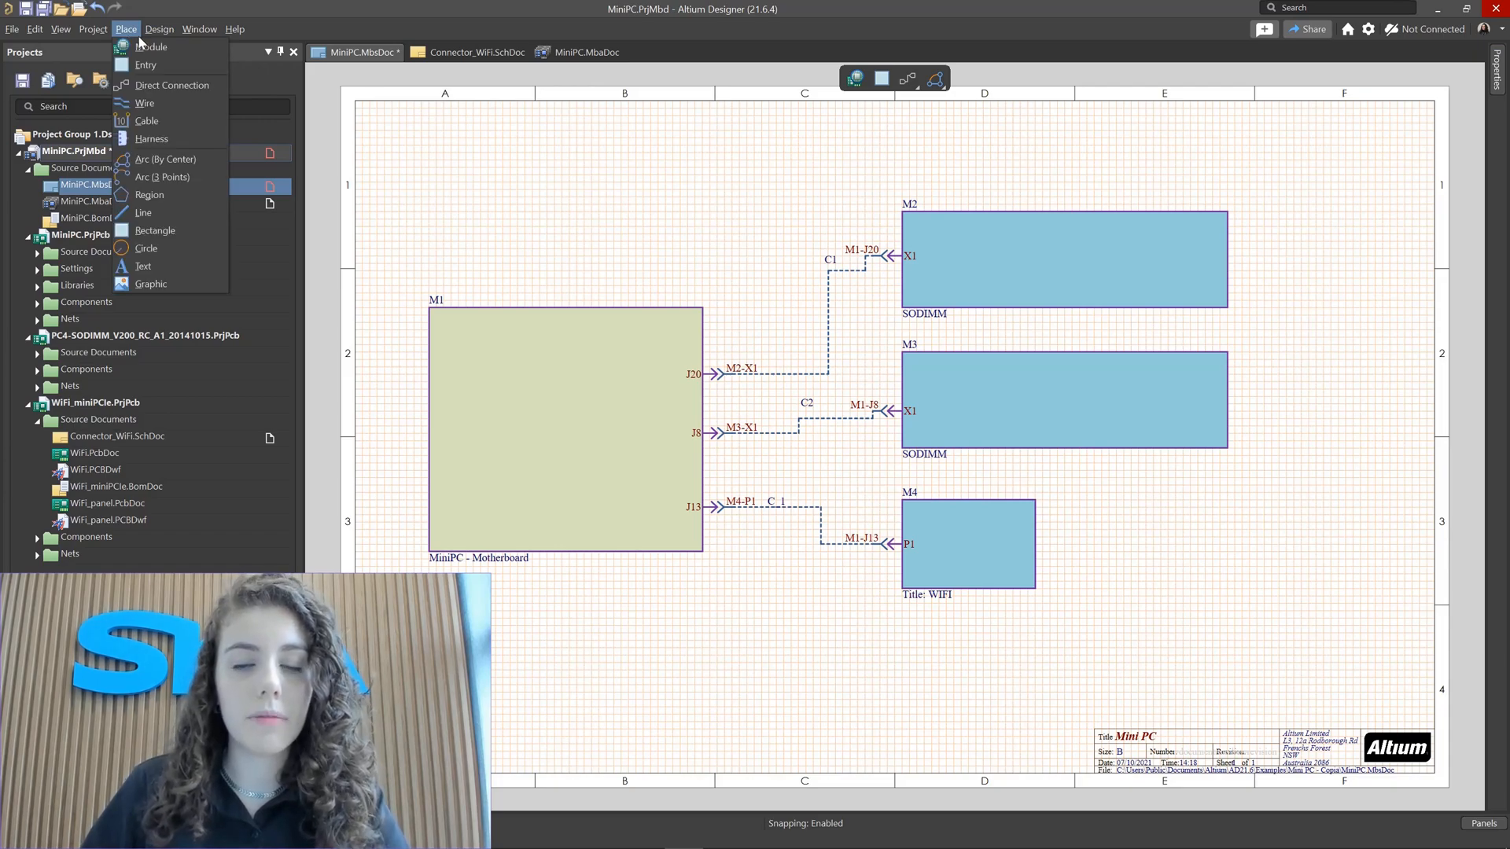
{"action": "left_click", "coordinate": [799, 244]}
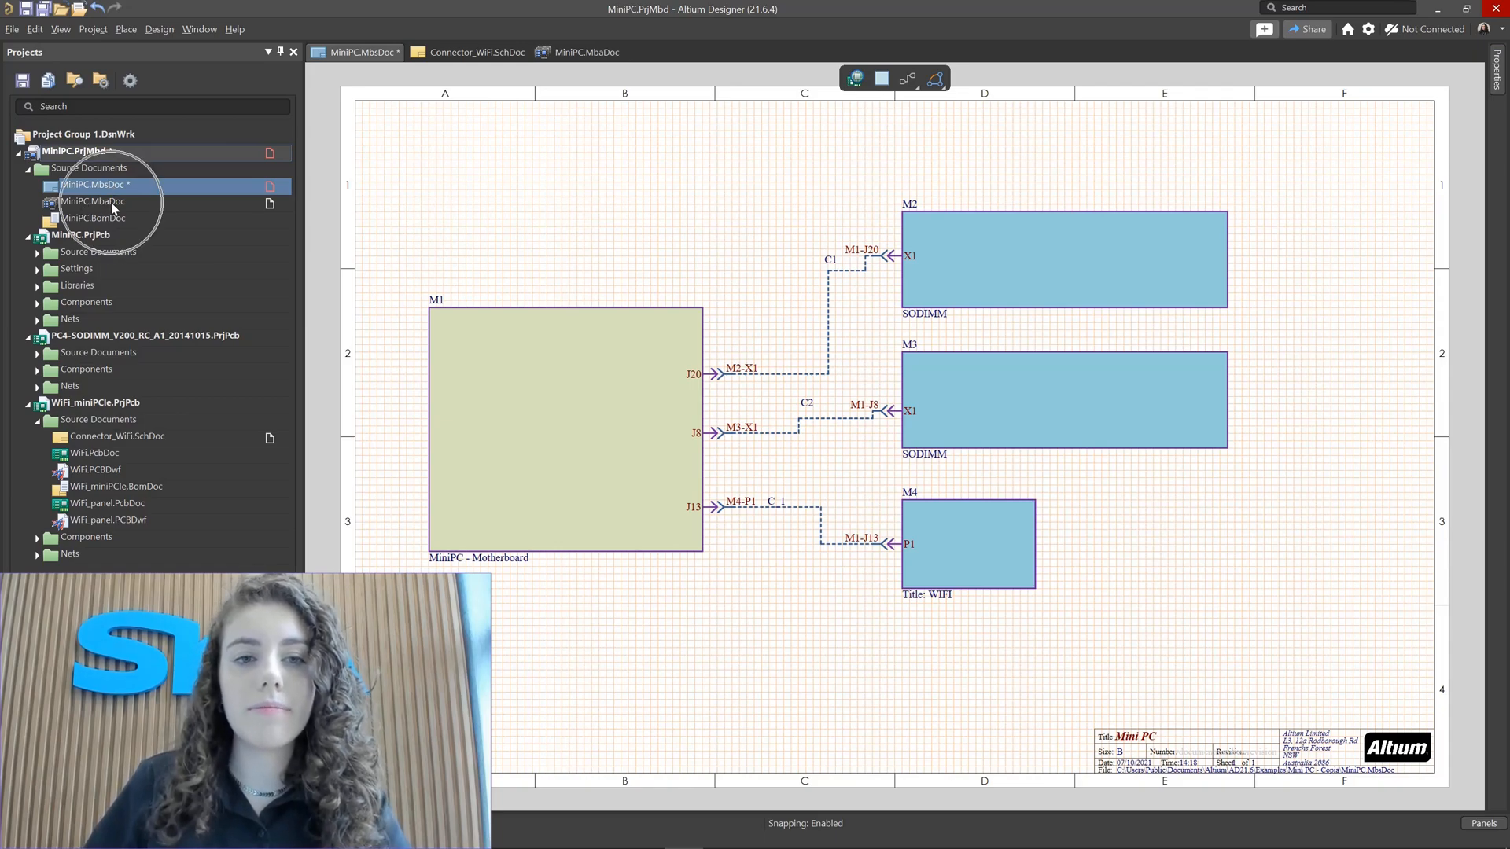
Step: Switch to the MiniPC.MbaDoc 3D assembly and examine the motherboard around the miniPCIE connector
{"action": "left_click", "coordinate": [586, 52]}
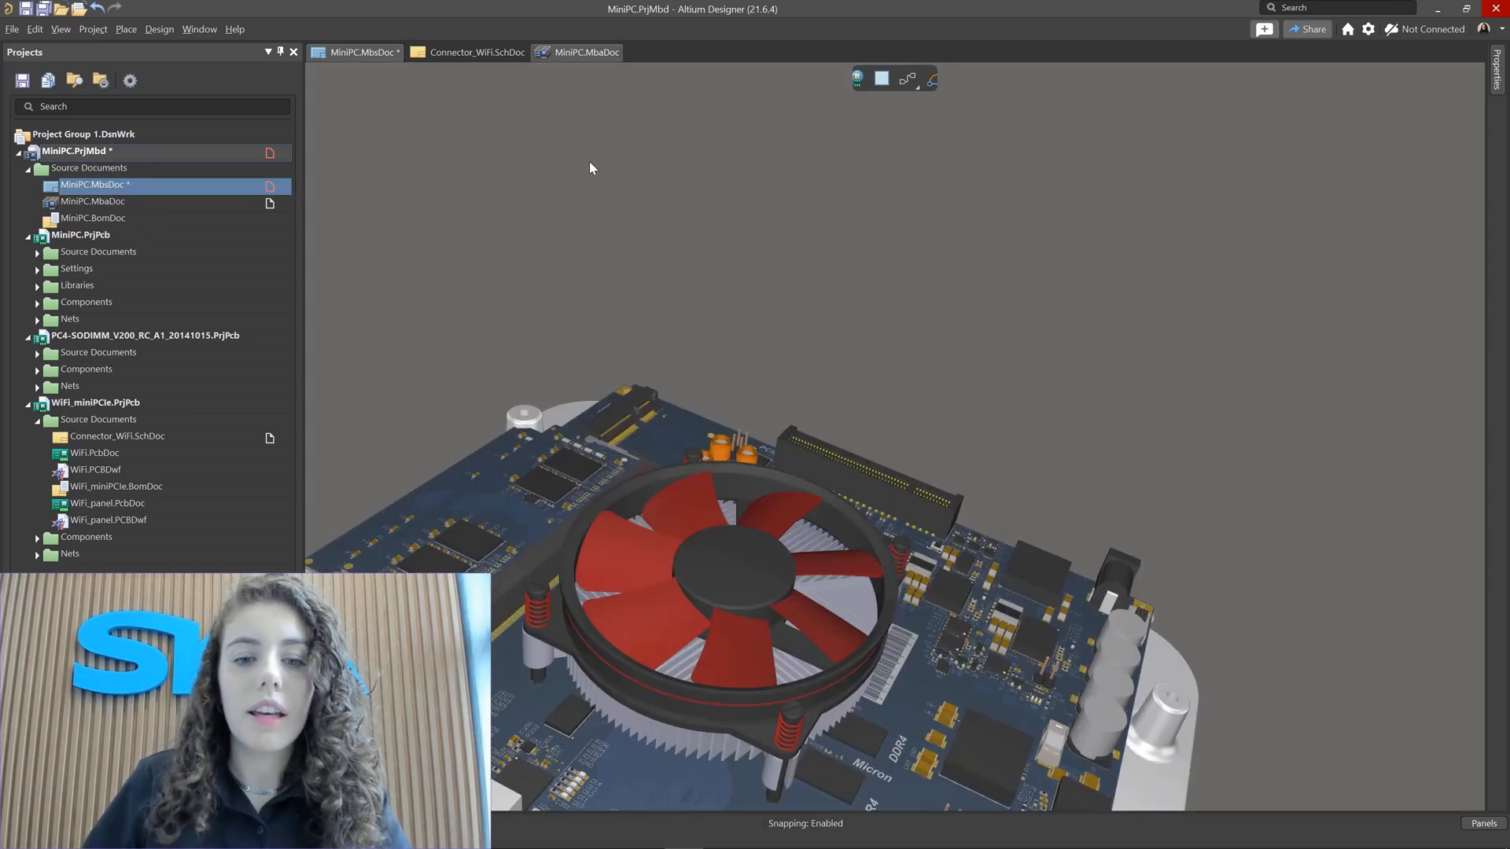
{"action": "right_click_drag", "start_coordinate": [597, 287], "coordinate": [752, 161]}
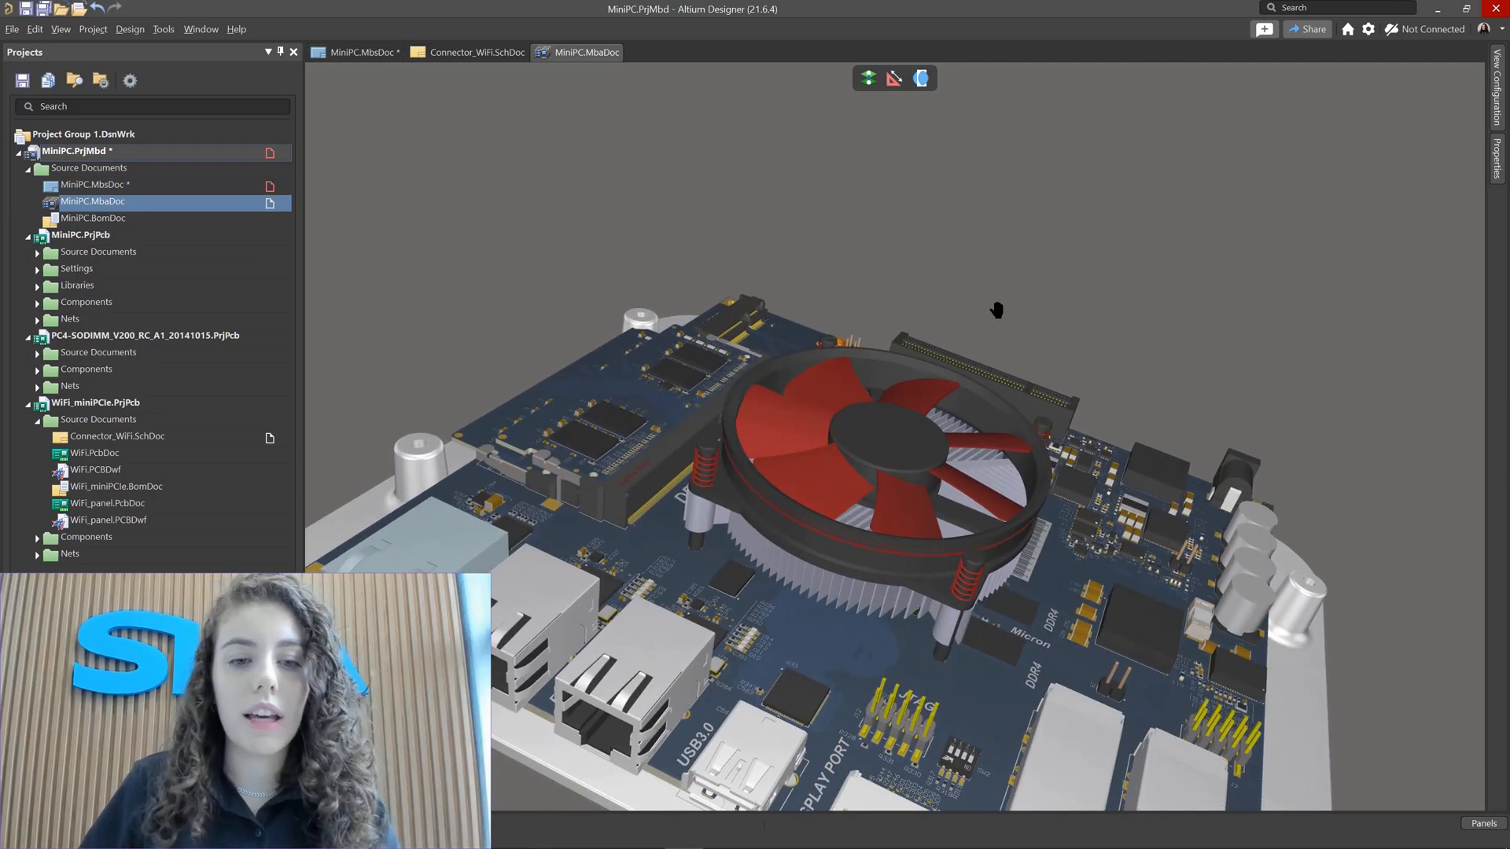
{"action": "right_click_drag", "start_coordinate": [997, 310], "coordinate": [846, 433]}
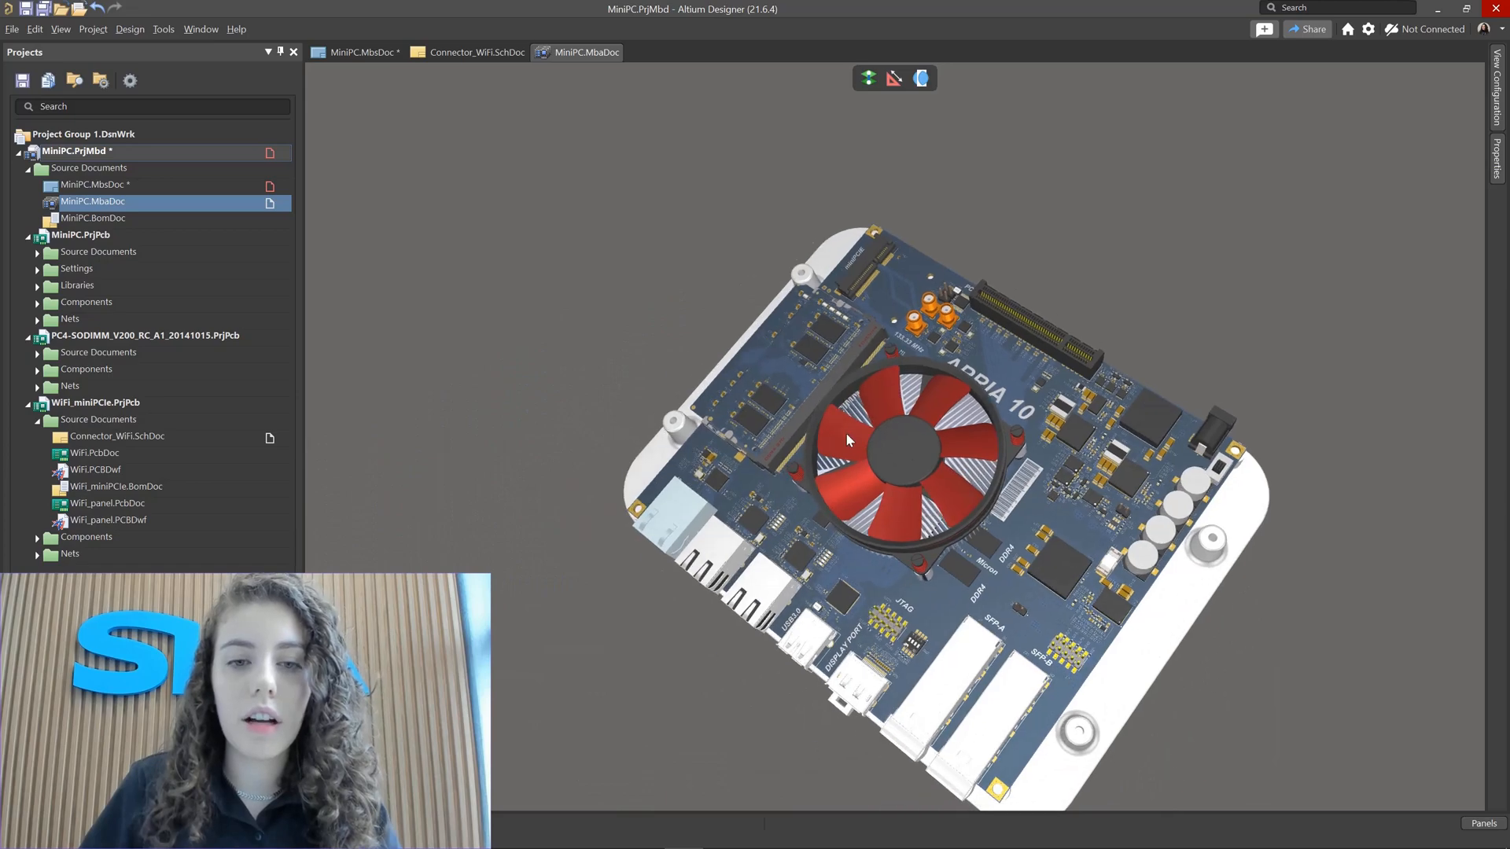
{"action": "scroll", "coordinate": [847, 433], "scroll_direction": "up", "scroll_amount": 3, "text": "ctrl"}
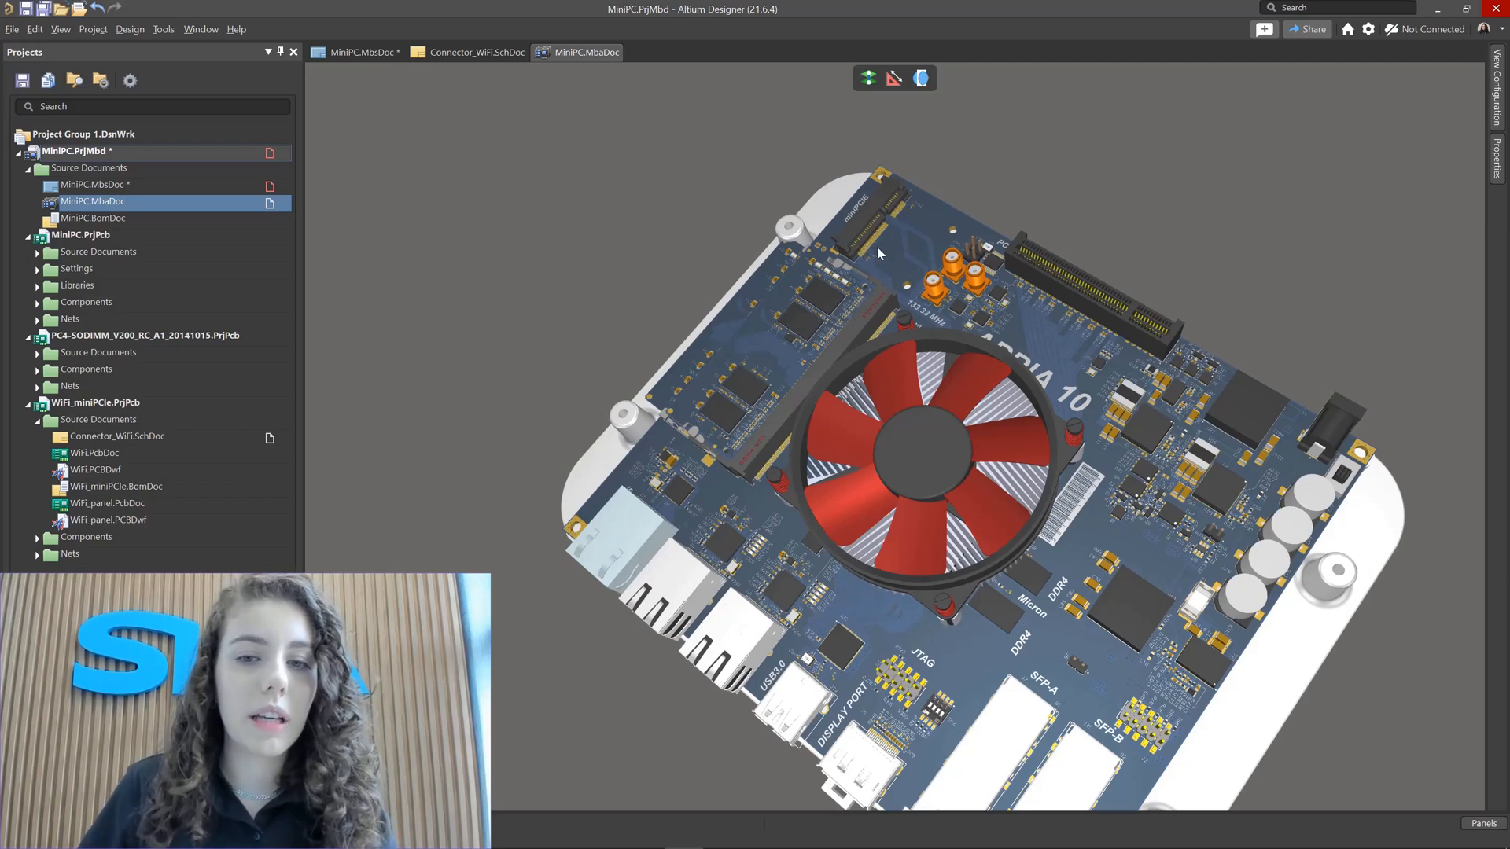
{"action": "scroll", "coordinate": [881, 229], "scroll_direction": "up", "scroll_amount": 6, "text": "ctrl"}
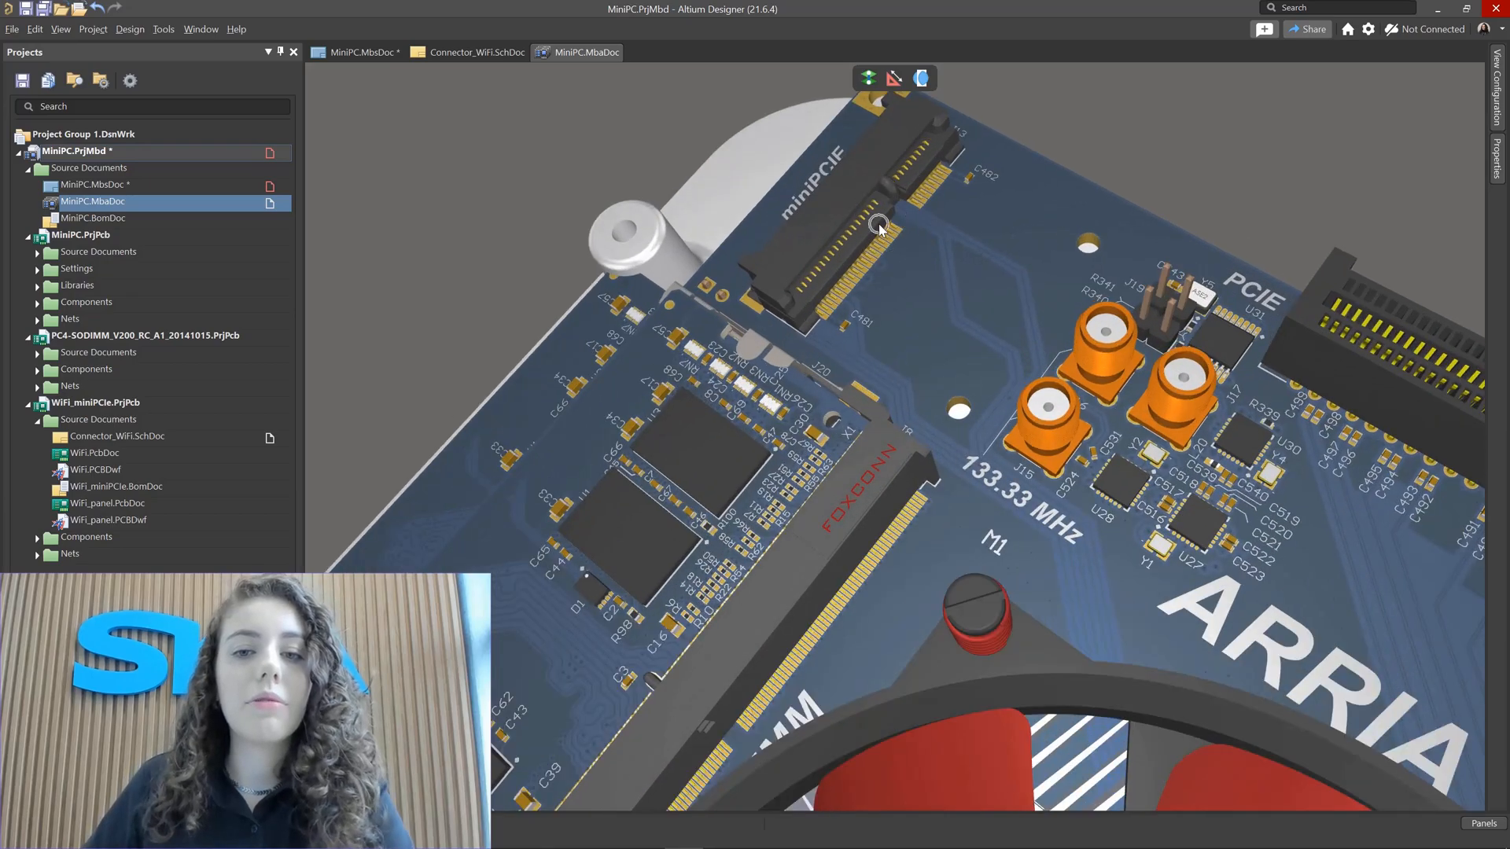
{"action": "right_click_drag", "start_coordinate": [939, 287], "coordinate": [974, 342]}
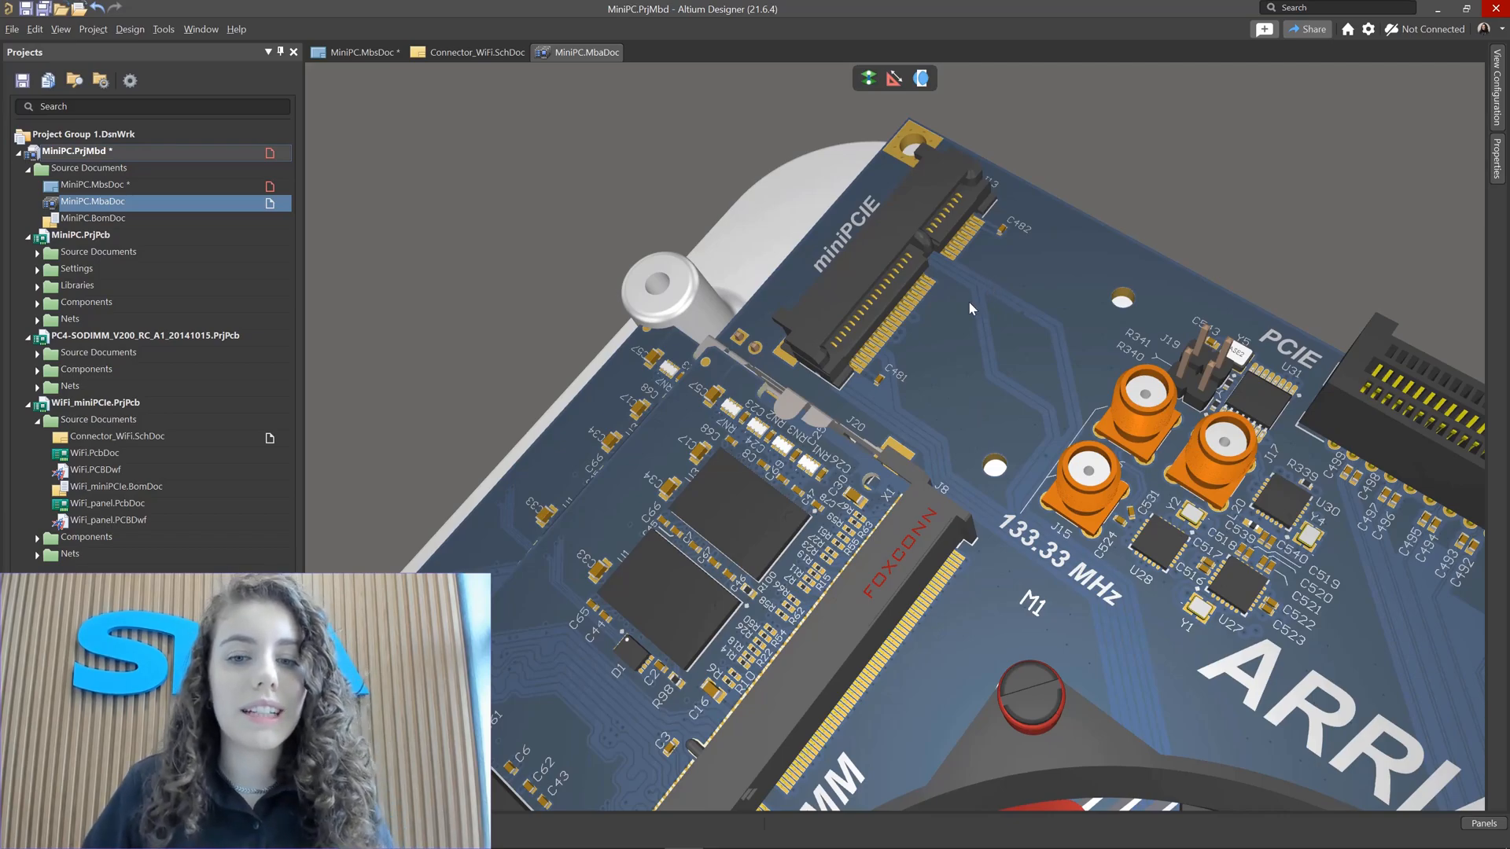
{"action": "scroll", "coordinate": [969, 302], "scroll_direction": "down", "scroll_amount": 5, "text": "ctrl"}
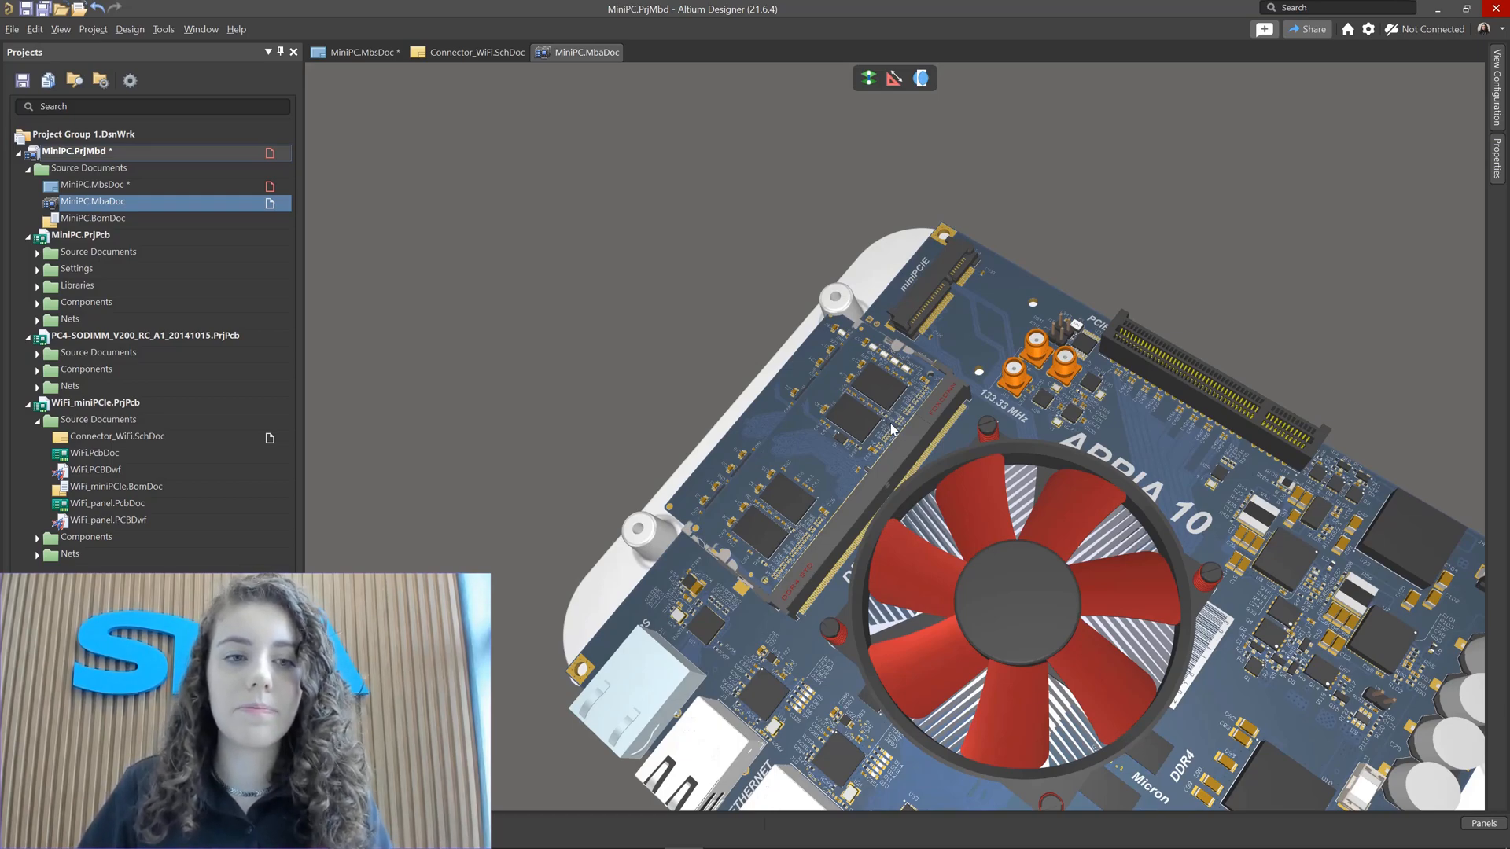
Step: Update the MiniPC.MbaDoc assembly from the multiboard schematic and execute the change adding module M4
{"action": "left_click", "coordinate": [361, 53]}
{"action": "left_click", "coordinate": [167, 32]}
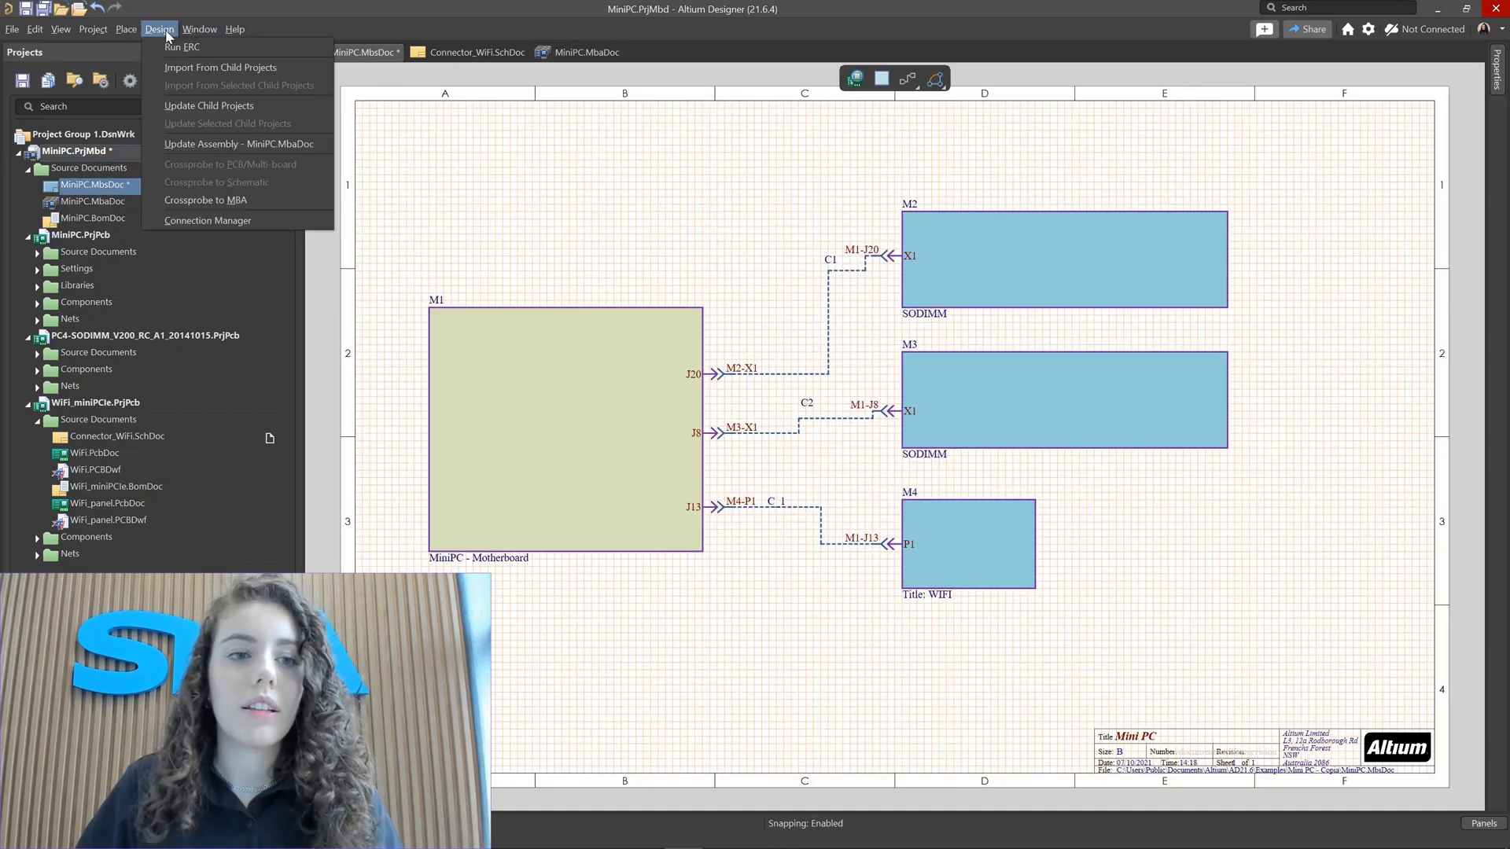
{"action": "left_click", "coordinate": [220, 151]}
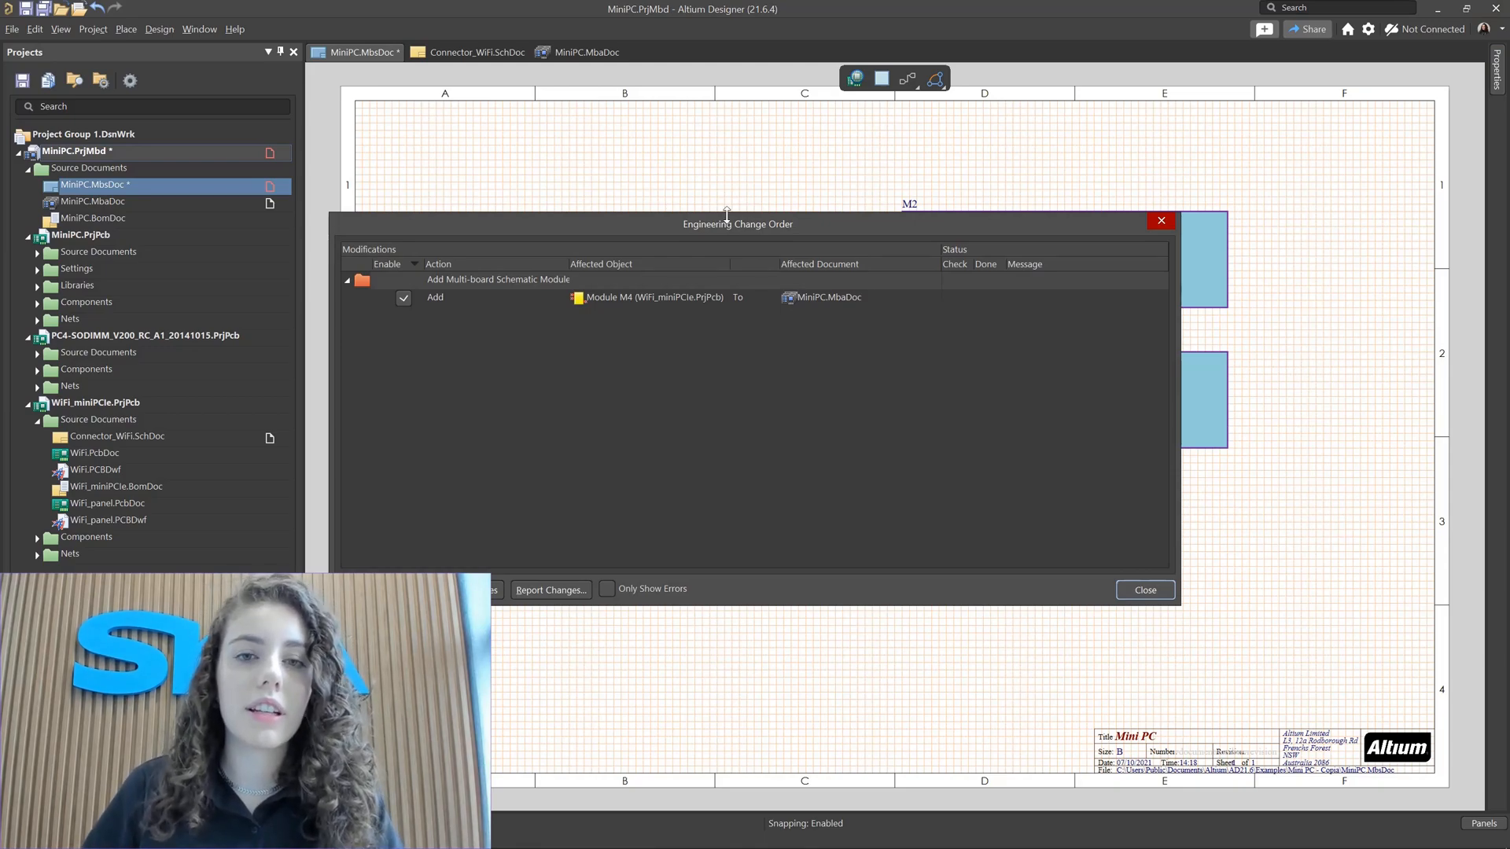
{"action": "left_click", "coordinate": [470, 300]}
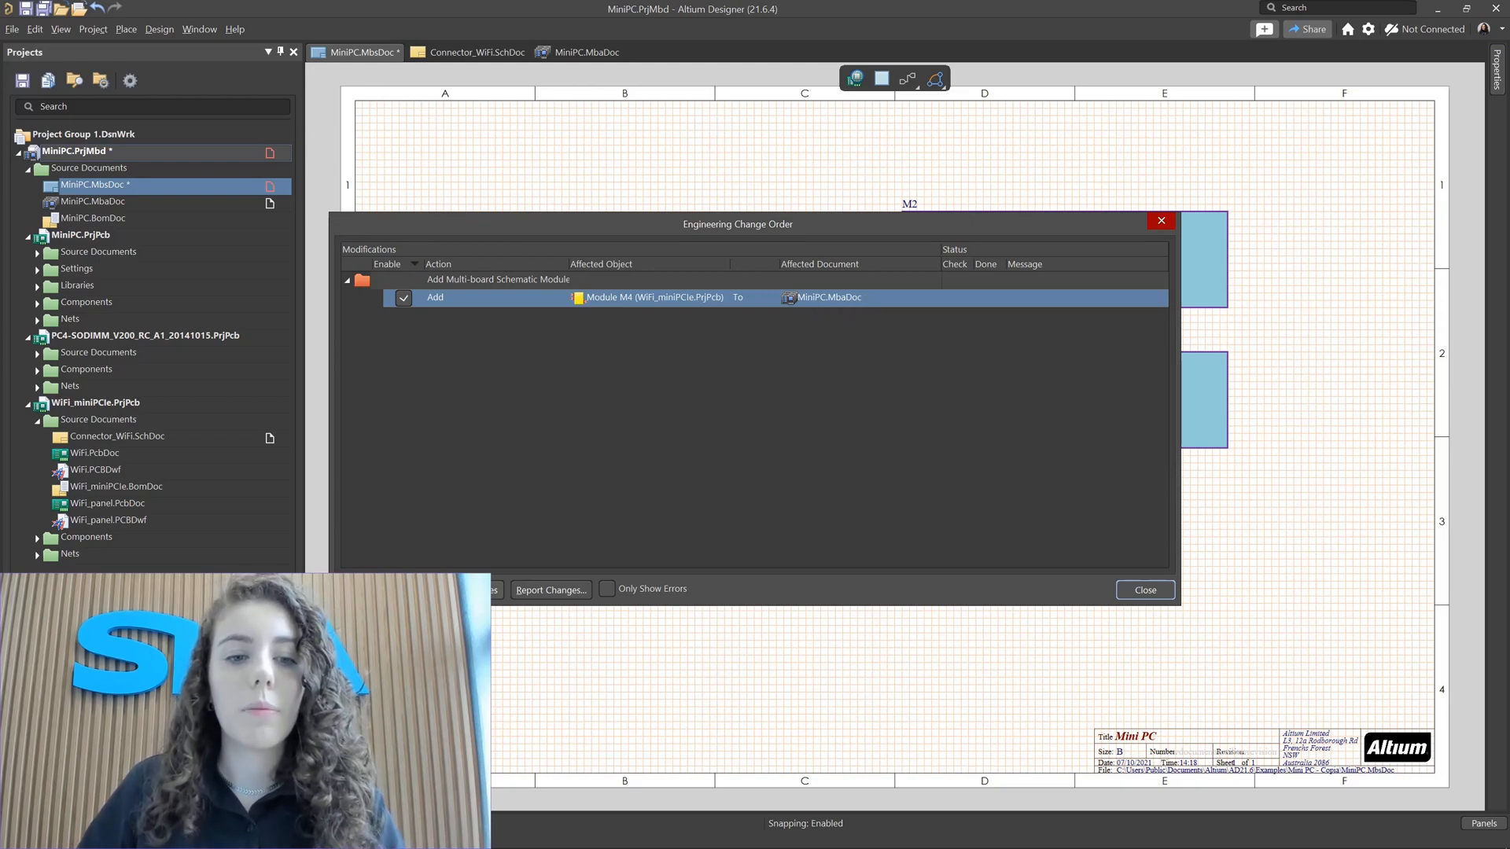
{"action": "left_click", "coordinate": [462, 590]}
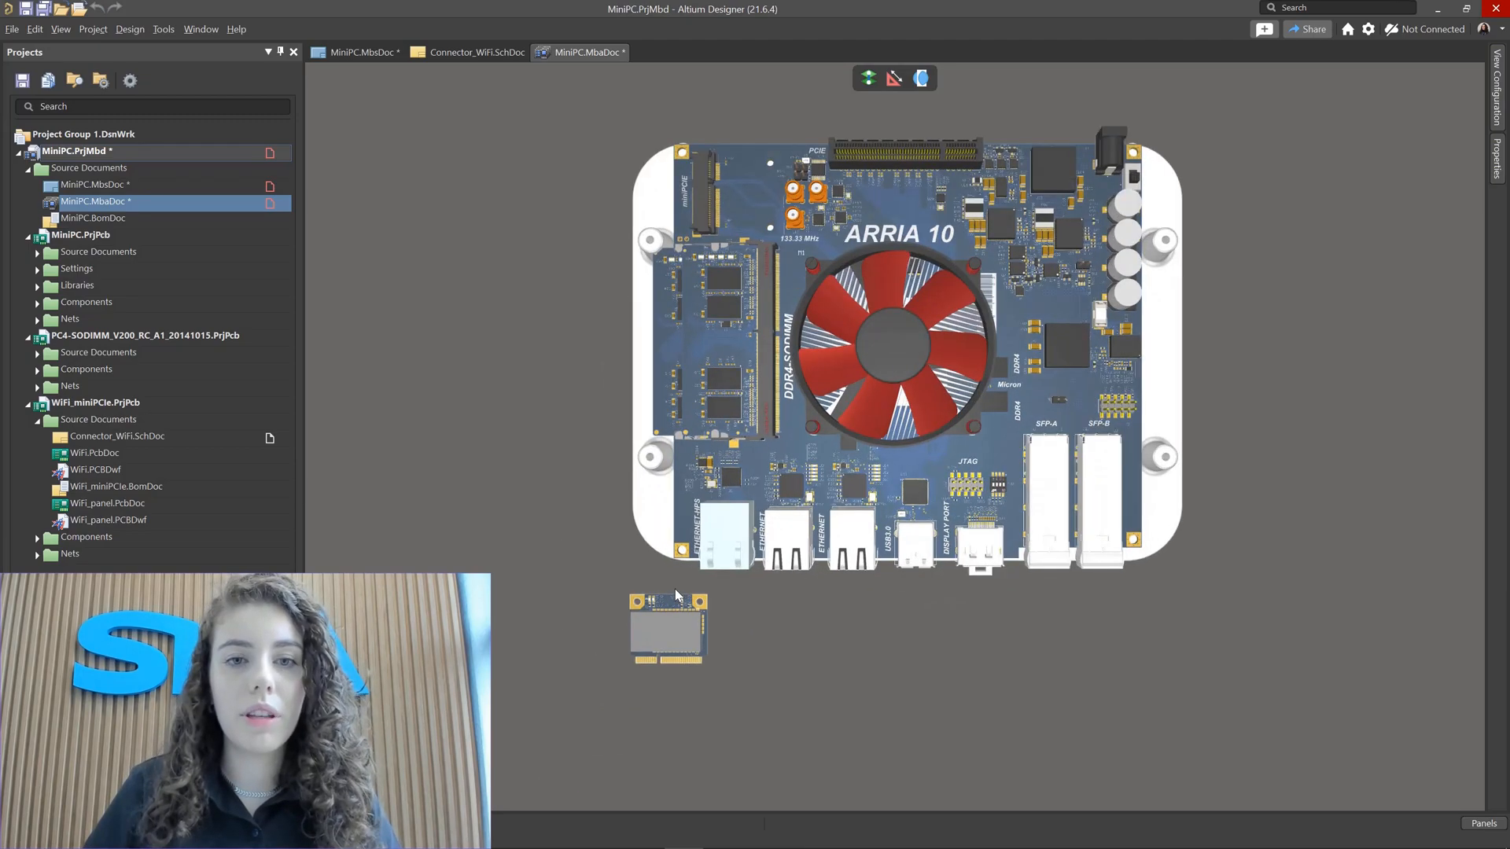
Step: Select the WiFi module in the 3D assembly and move it above the motherboard near the miniPCIE connector
{"action": "scroll", "coordinate": [675, 588], "scroll_direction": "up", "scroll_amount": 3, "text": "ctrl"}
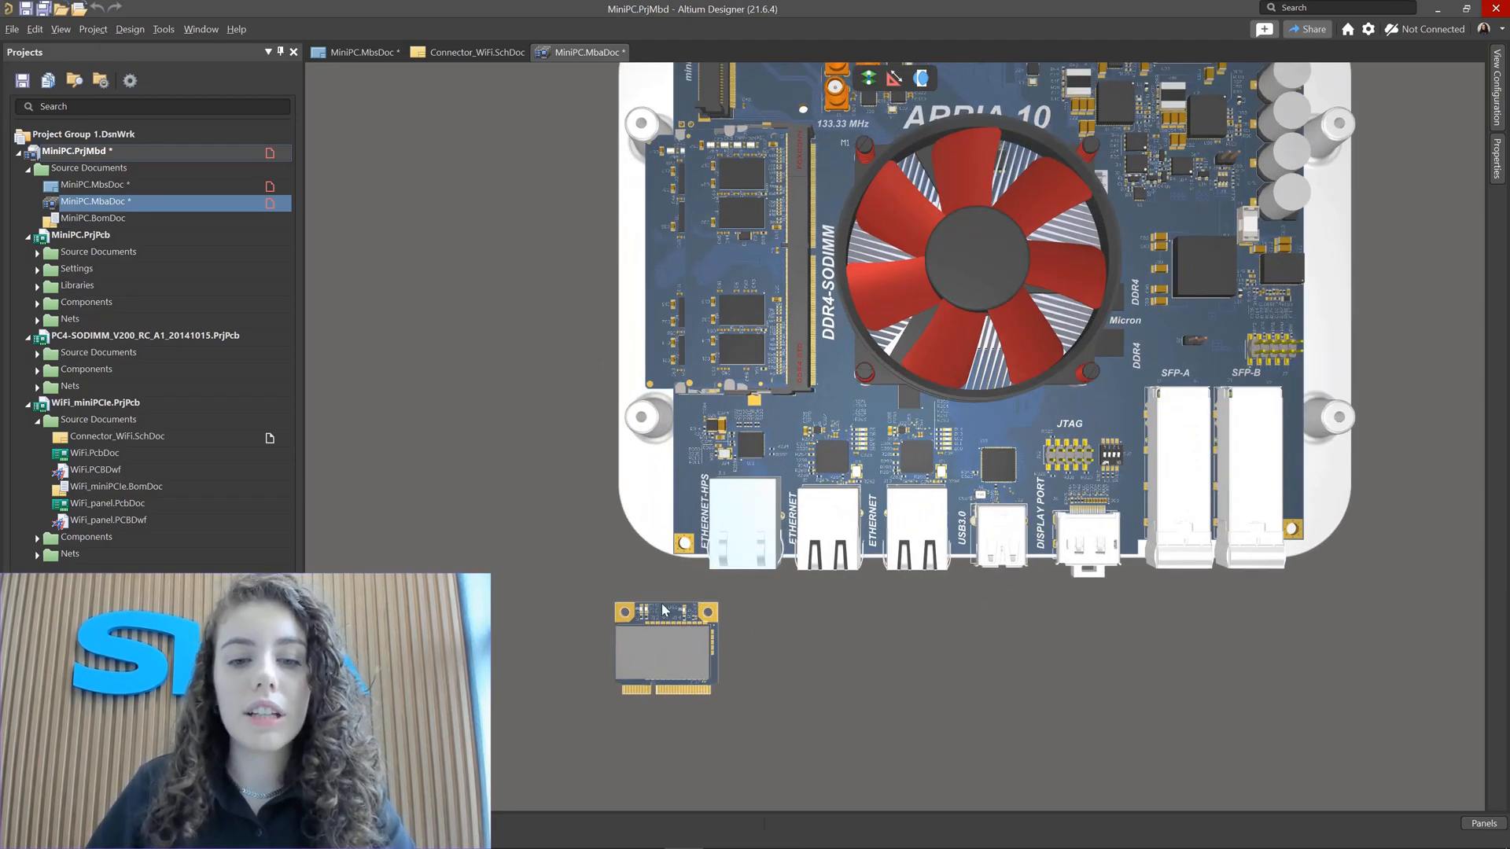
{"action": "scroll", "coordinate": [643, 659], "scroll_direction": "up", "scroll_amount": 5, "text": "ctrl"}
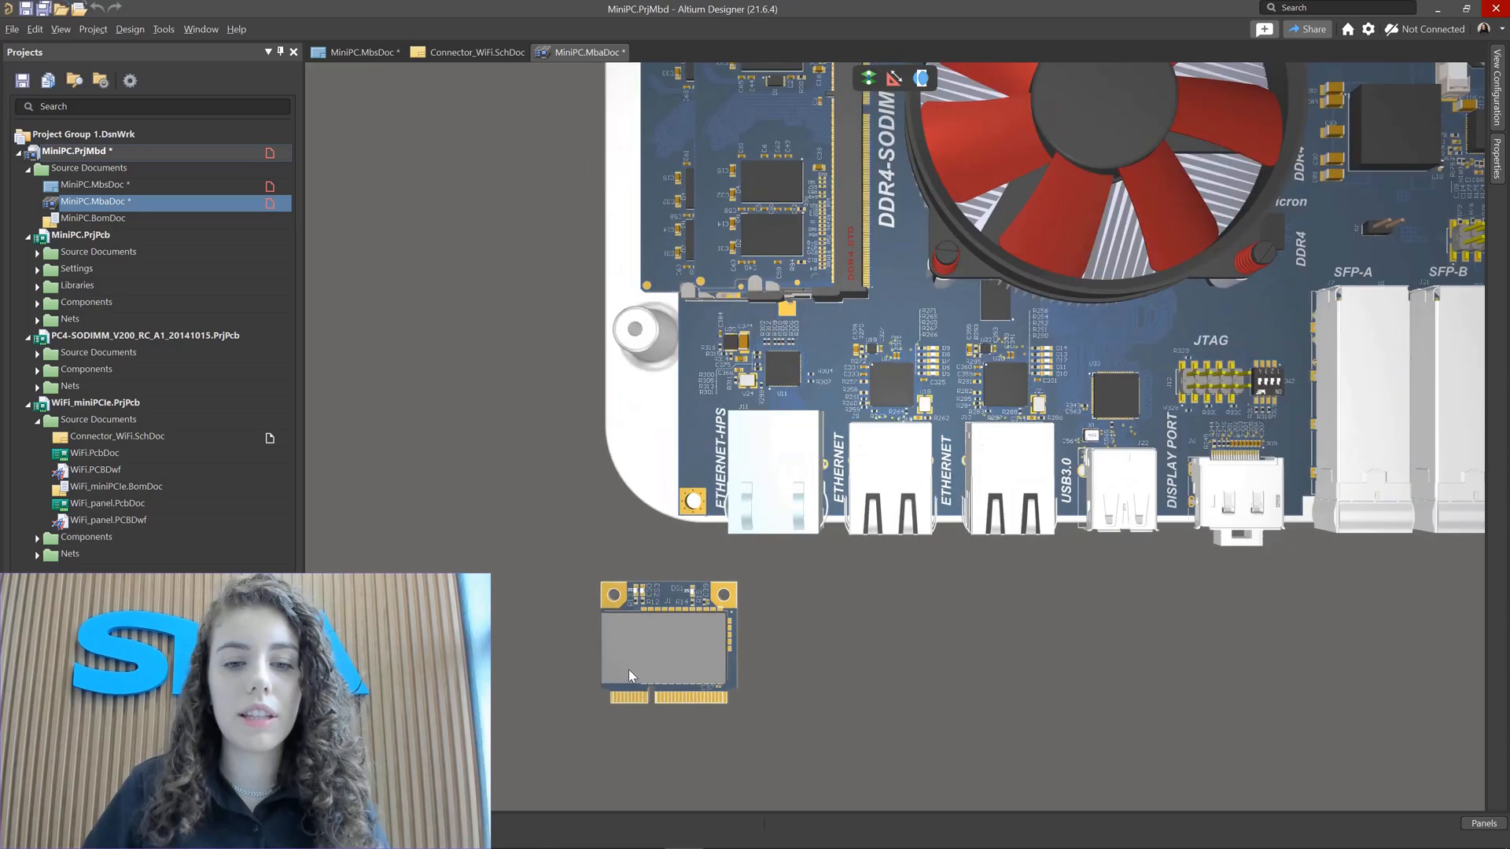
{"action": "scroll", "coordinate": [641, 655], "scroll_direction": "up", "scroll_amount": 3, "text": "ctrl"}
{"action": "right_click_drag", "start_coordinate": [698, 650], "coordinate": [763, 555]}
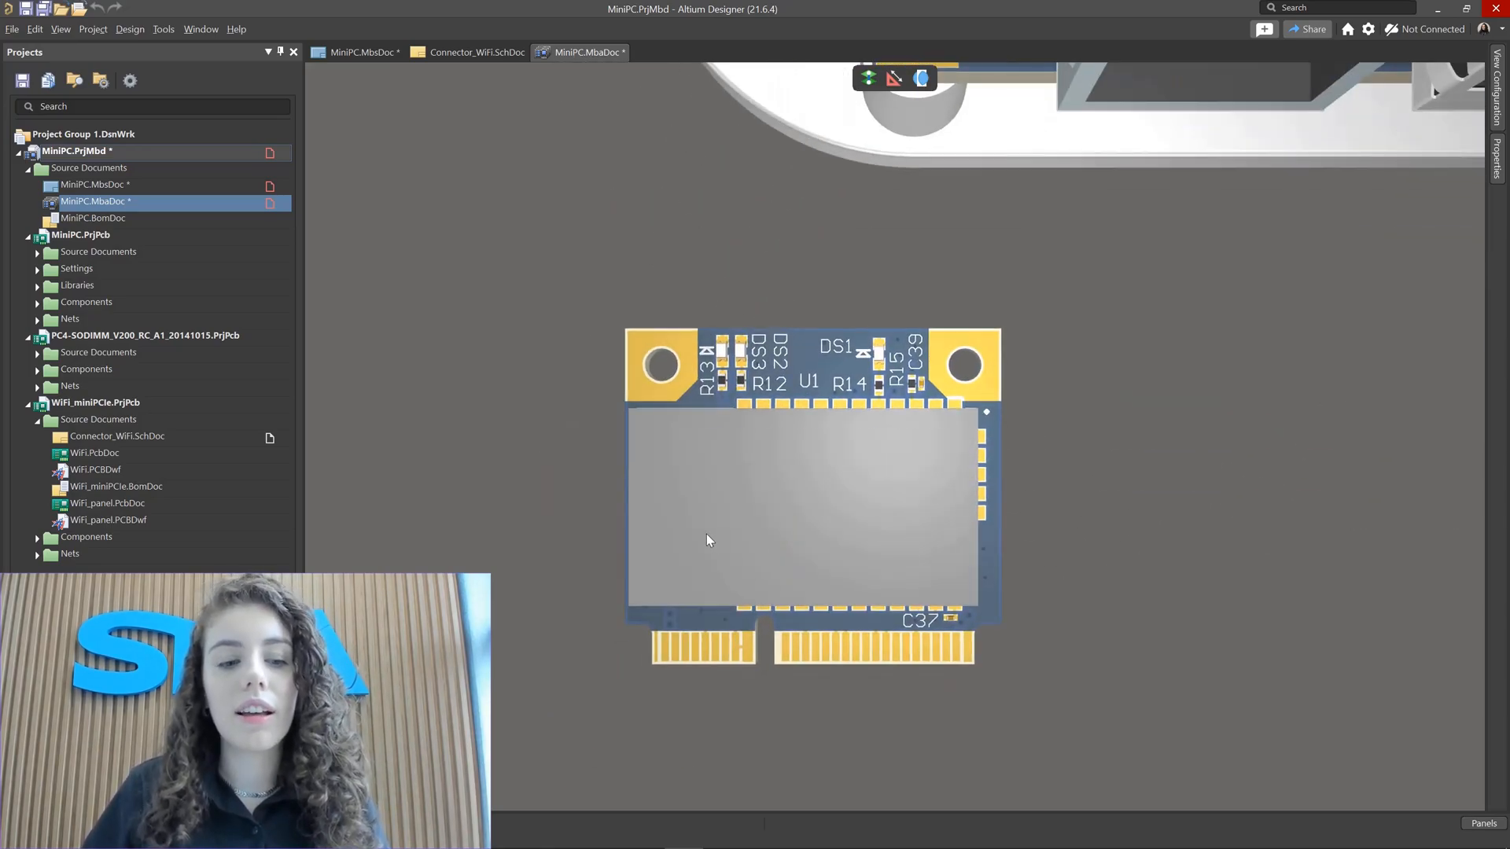
{"action": "scroll", "coordinate": [717, 387], "scroll_direction": "down", "scroll_amount": 6, "text": "ctrl"}
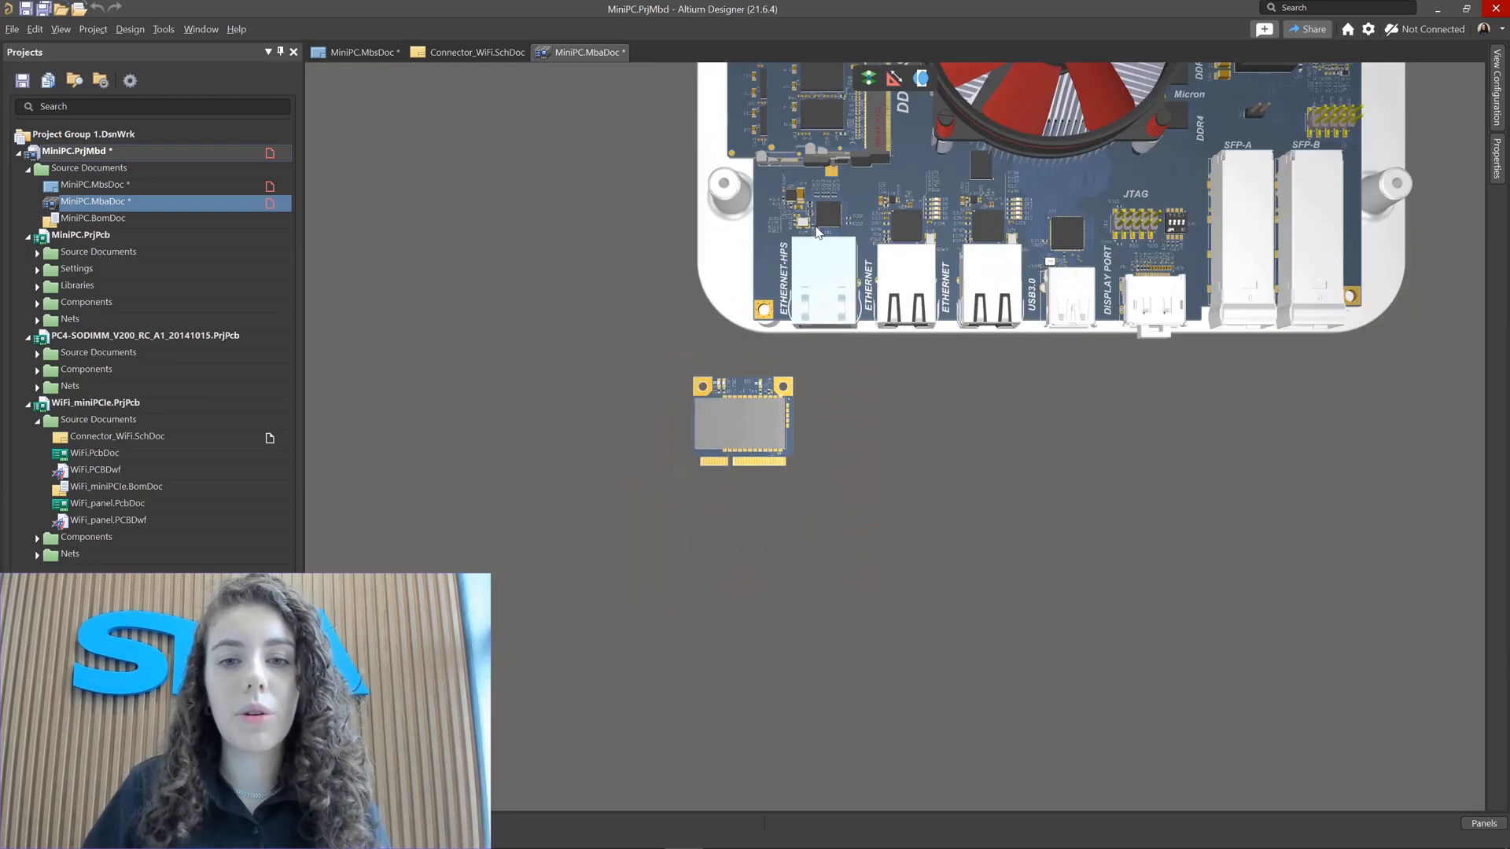
{"action": "scroll", "coordinate": [818, 232], "scroll_direction": "up", "scroll_amount": 5}
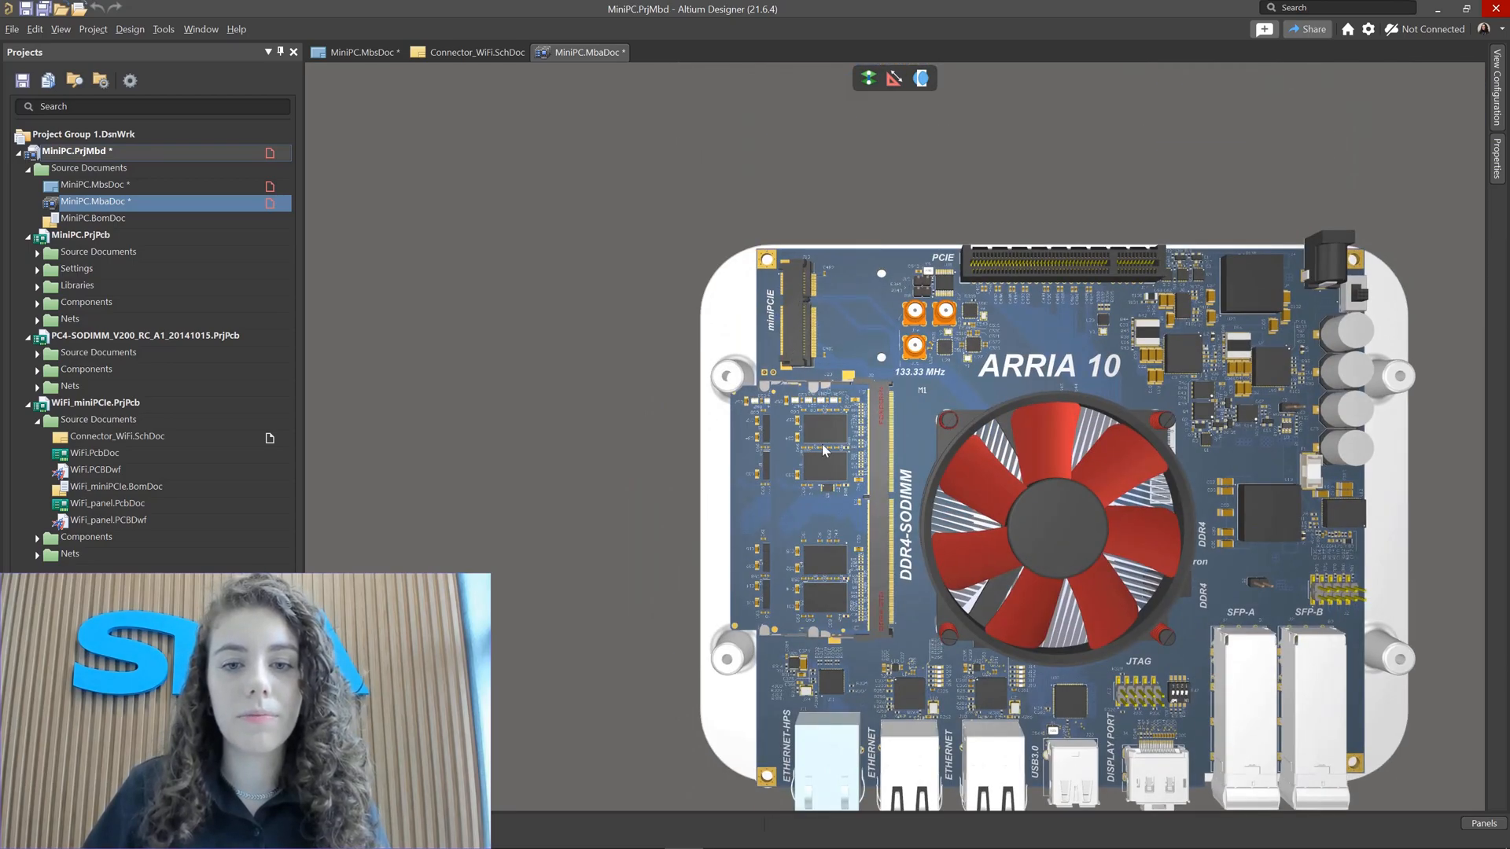
{"action": "scroll", "coordinate": [824, 450], "scroll_direction": "down", "scroll_amount": 2}
{"action": "left_click", "coordinate": [790, 738]}
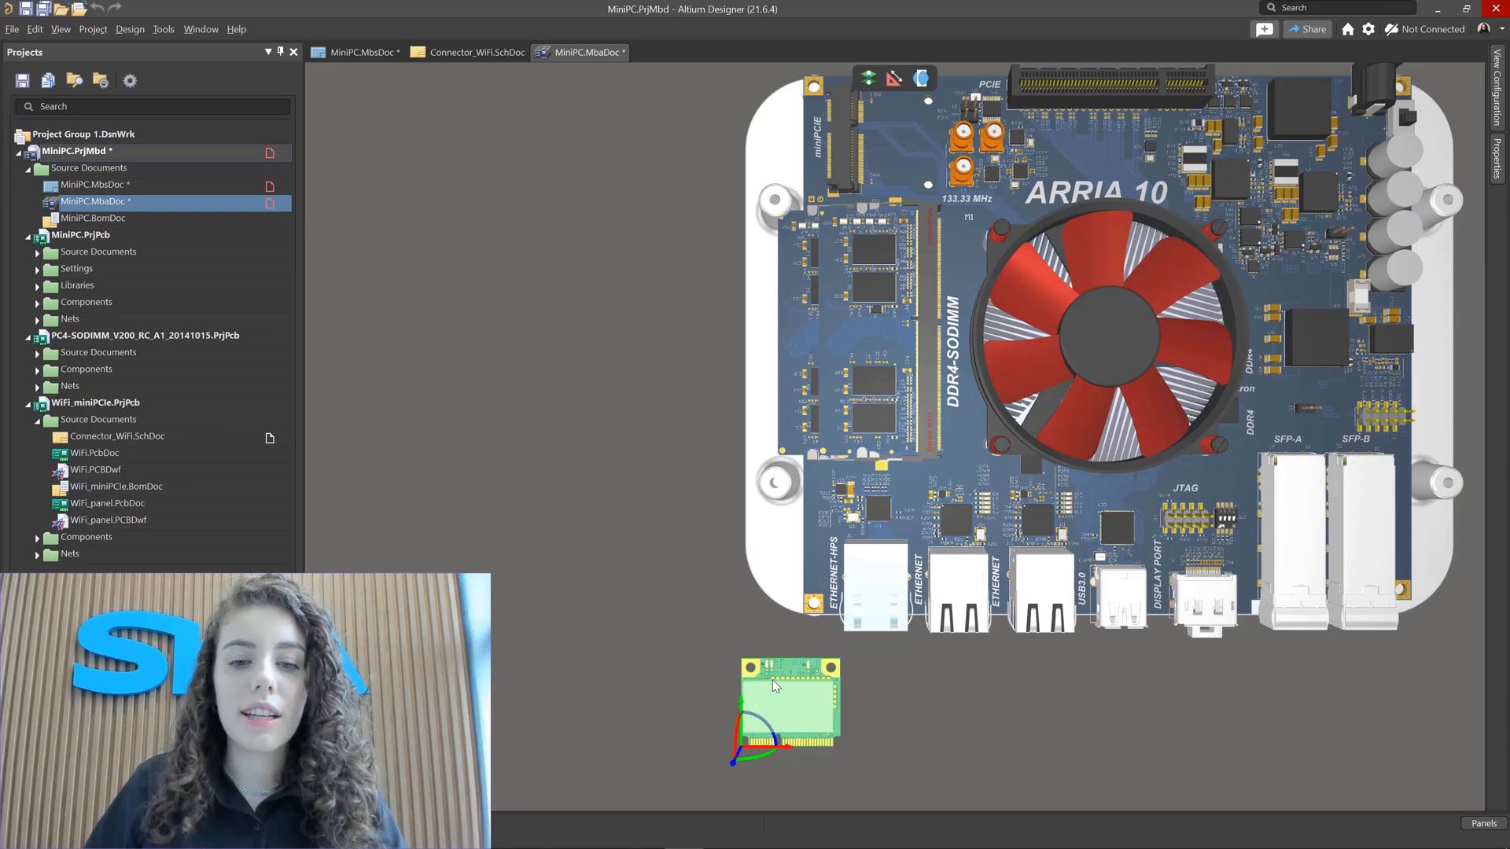
{"action": "left_click_drag", "start_coordinate": [789, 692], "coordinate": [719, 543]}
{"action": "left_click_drag", "start_coordinate": [724, 611], "coordinate": [661, 718]}
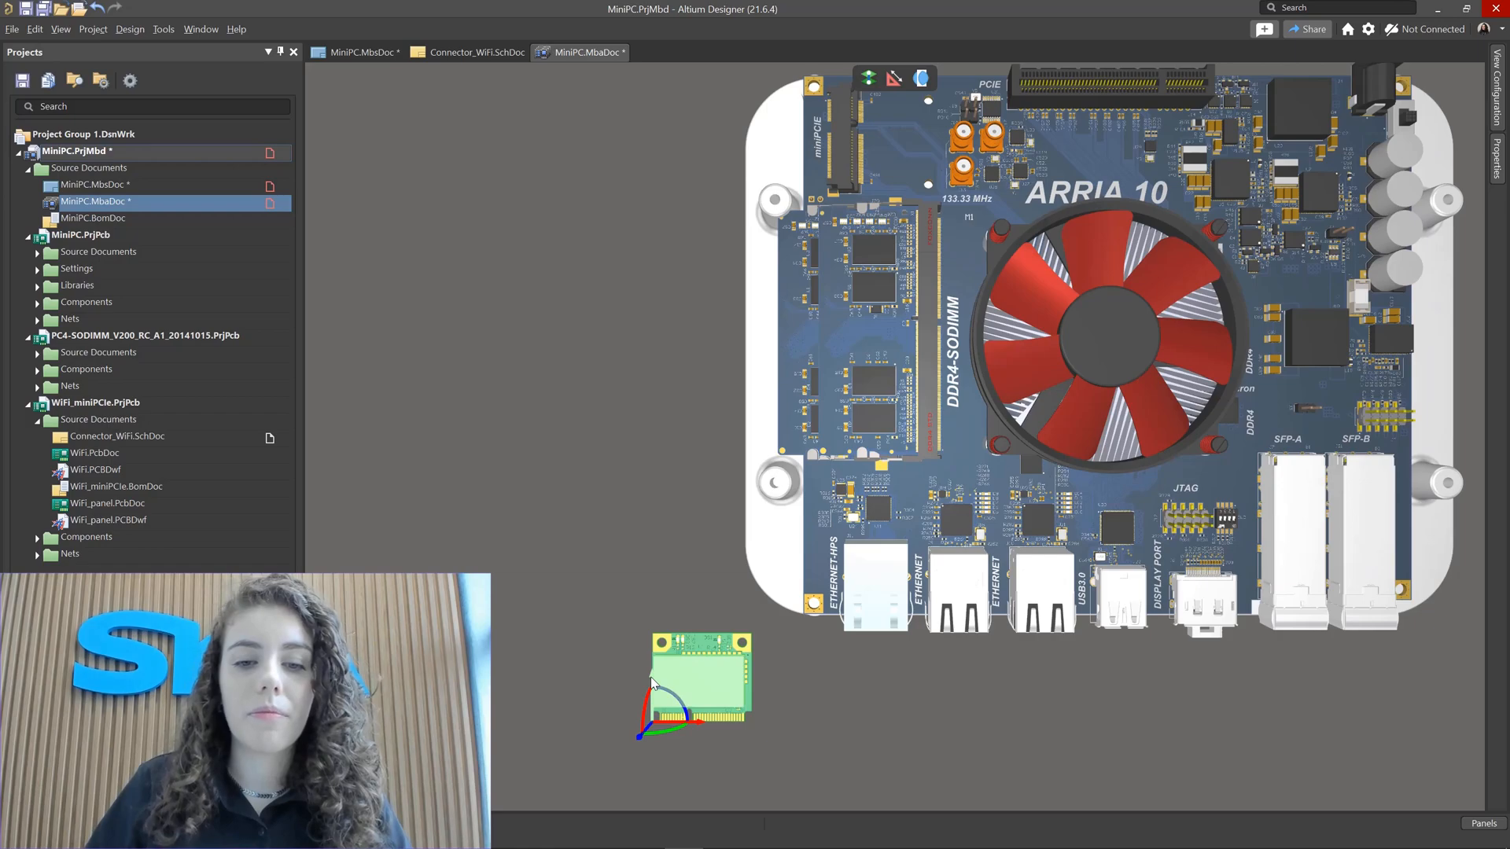
{"action": "left_click_drag", "start_coordinate": [651, 683], "coordinate": [627, 64]}
{"action": "scroll", "coordinate": [628, 67], "scroll_direction": "up", "scroll_amount": 4}
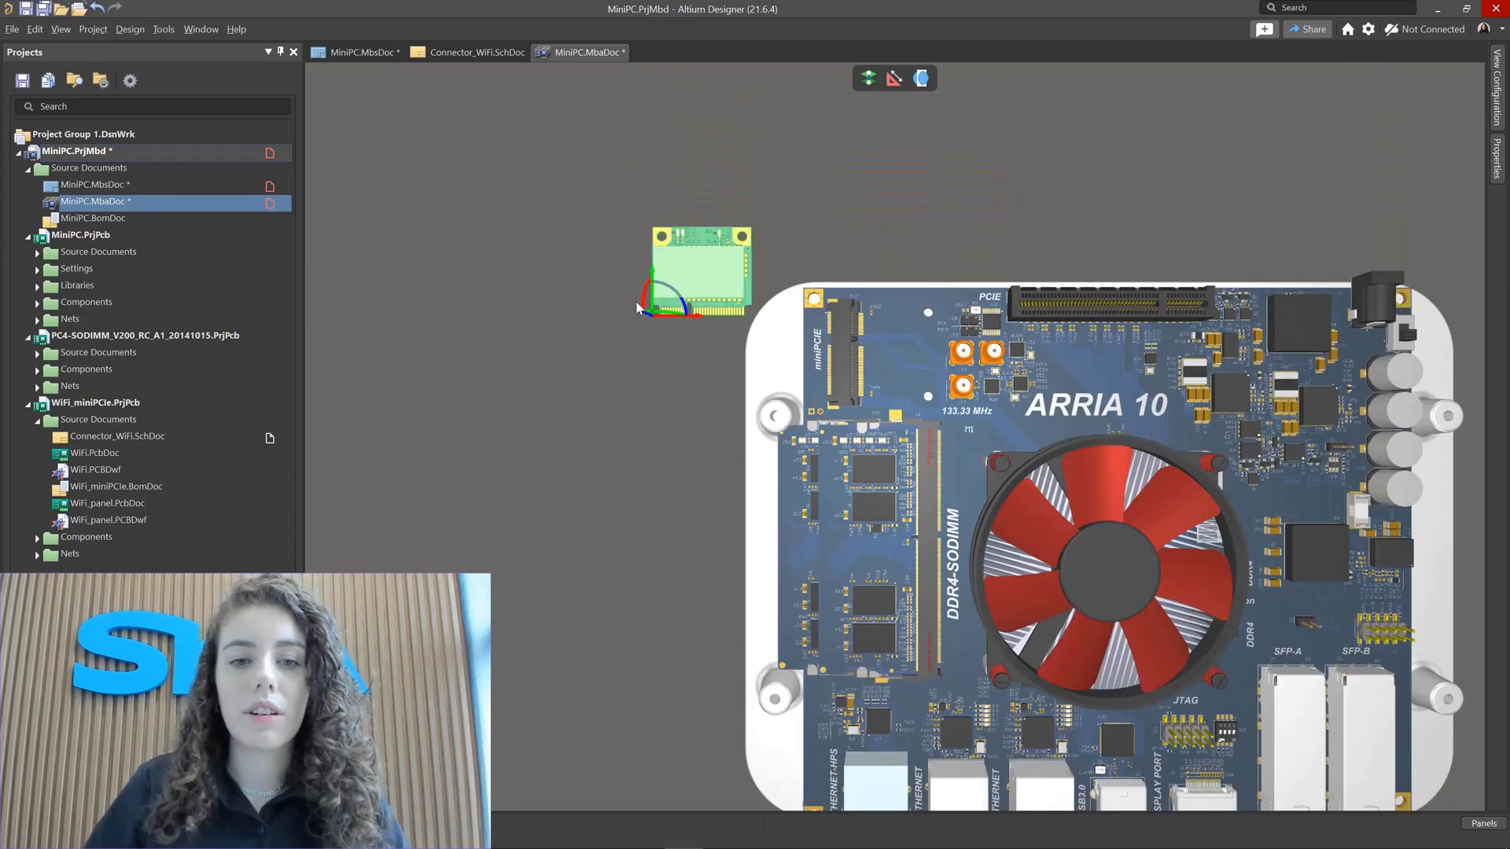
{"action": "left_click_drag", "start_coordinate": [637, 306], "coordinate": [652, 210]}
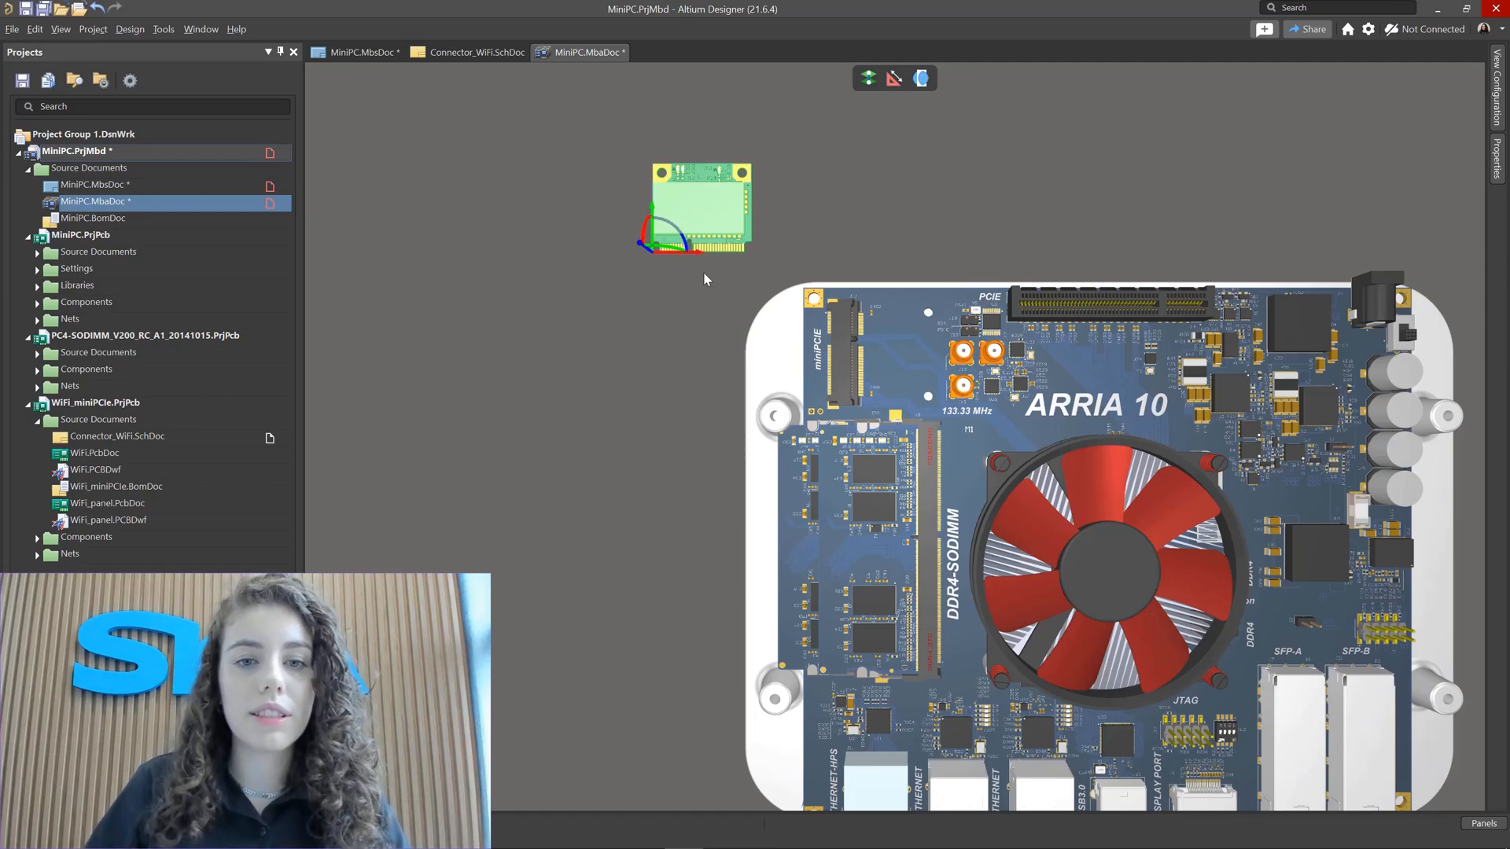
Step: Rotate the WiFi module 90 degrees and place it just above the miniPCIE connector
{"action": "left_click_drag", "start_coordinate": [668, 228], "coordinate": [705, 283]}
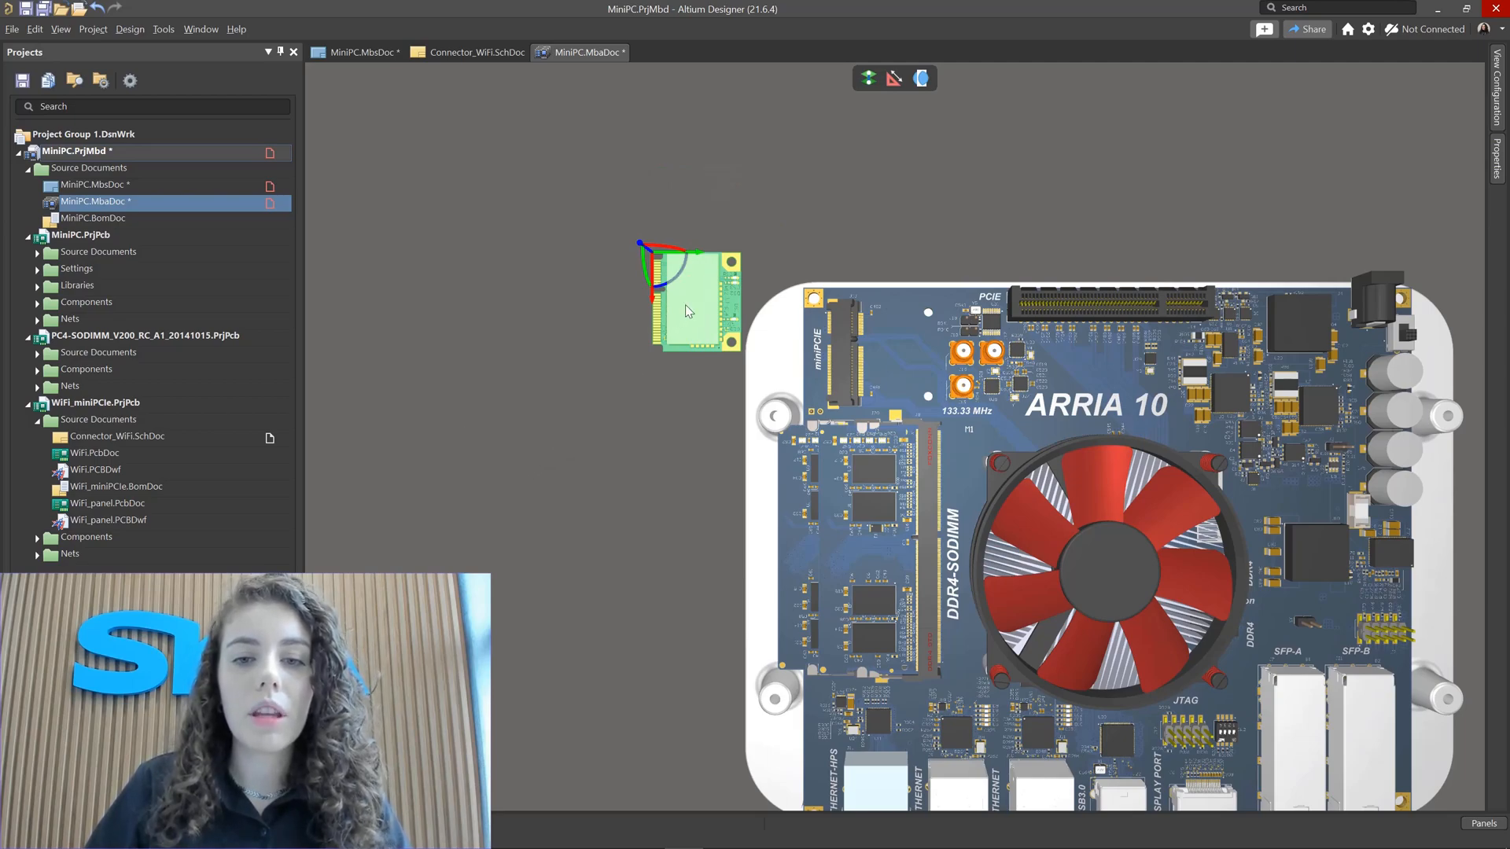
{"action": "left_click_drag", "start_coordinate": [687, 310], "coordinate": [881, 220]}
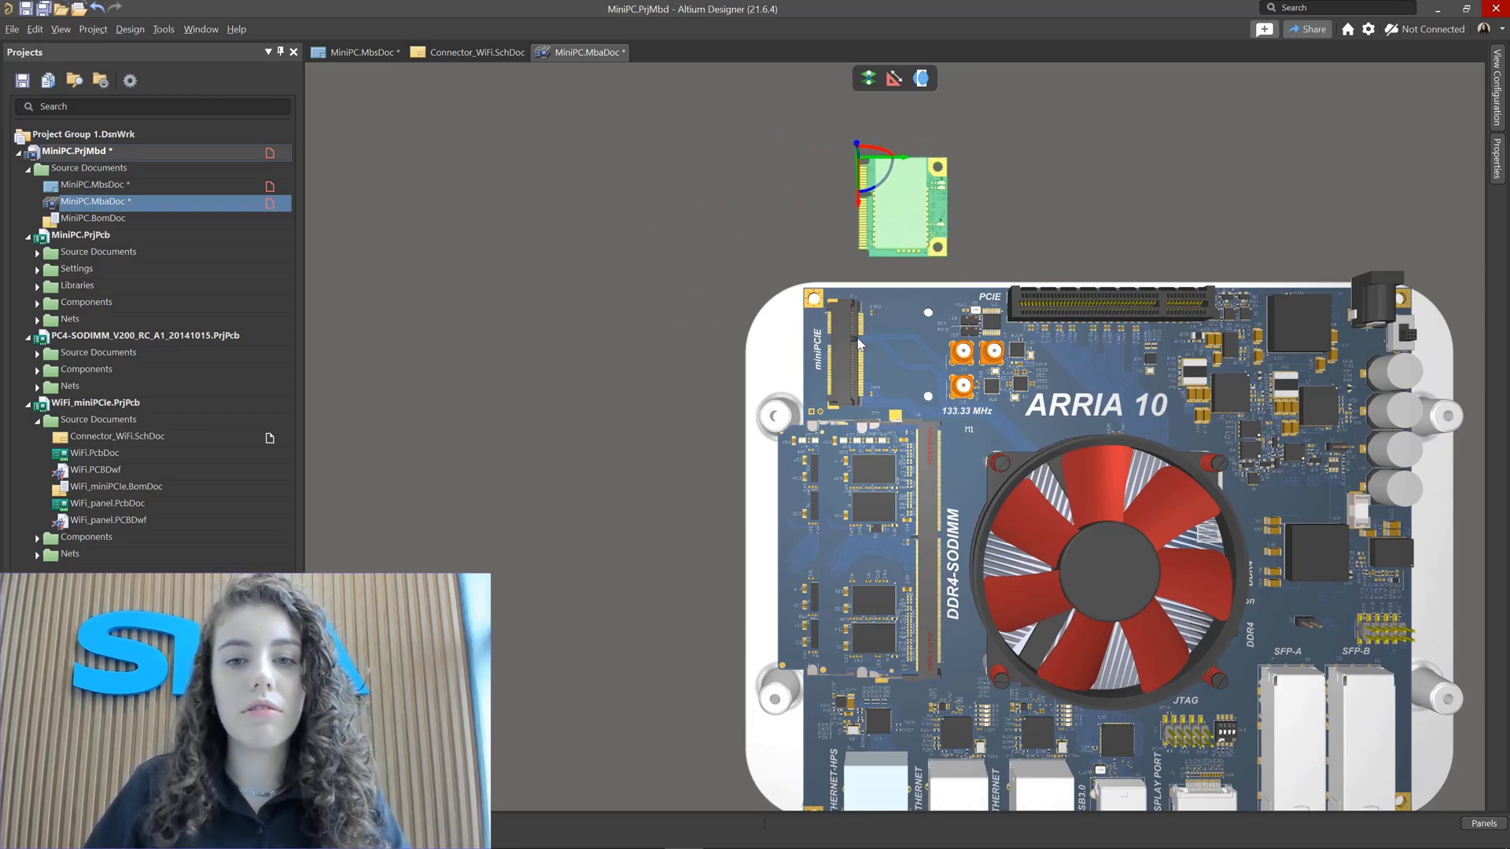
{"action": "mouse_move", "coordinate": [893, 203]}
{"action": "left_mouse_down"}
{"action": "mouse_move", "coordinate": [902, 226]}
{"action": "mouse_move", "coordinate": [880, 210]}
{"action": "left_mouse_up"}
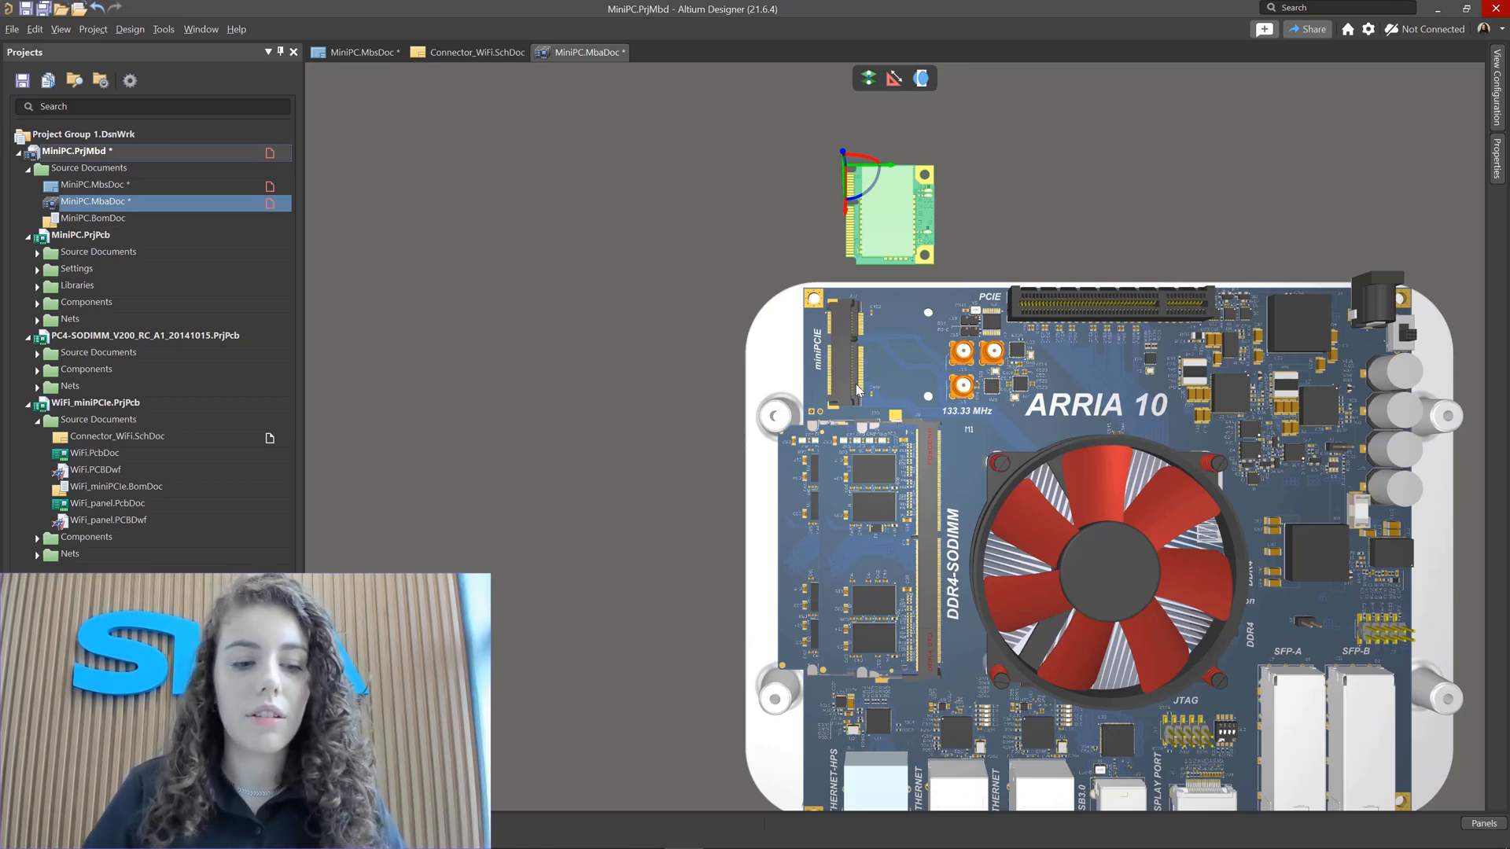
{"action": "left_click", "coordinate": [702, 272]}
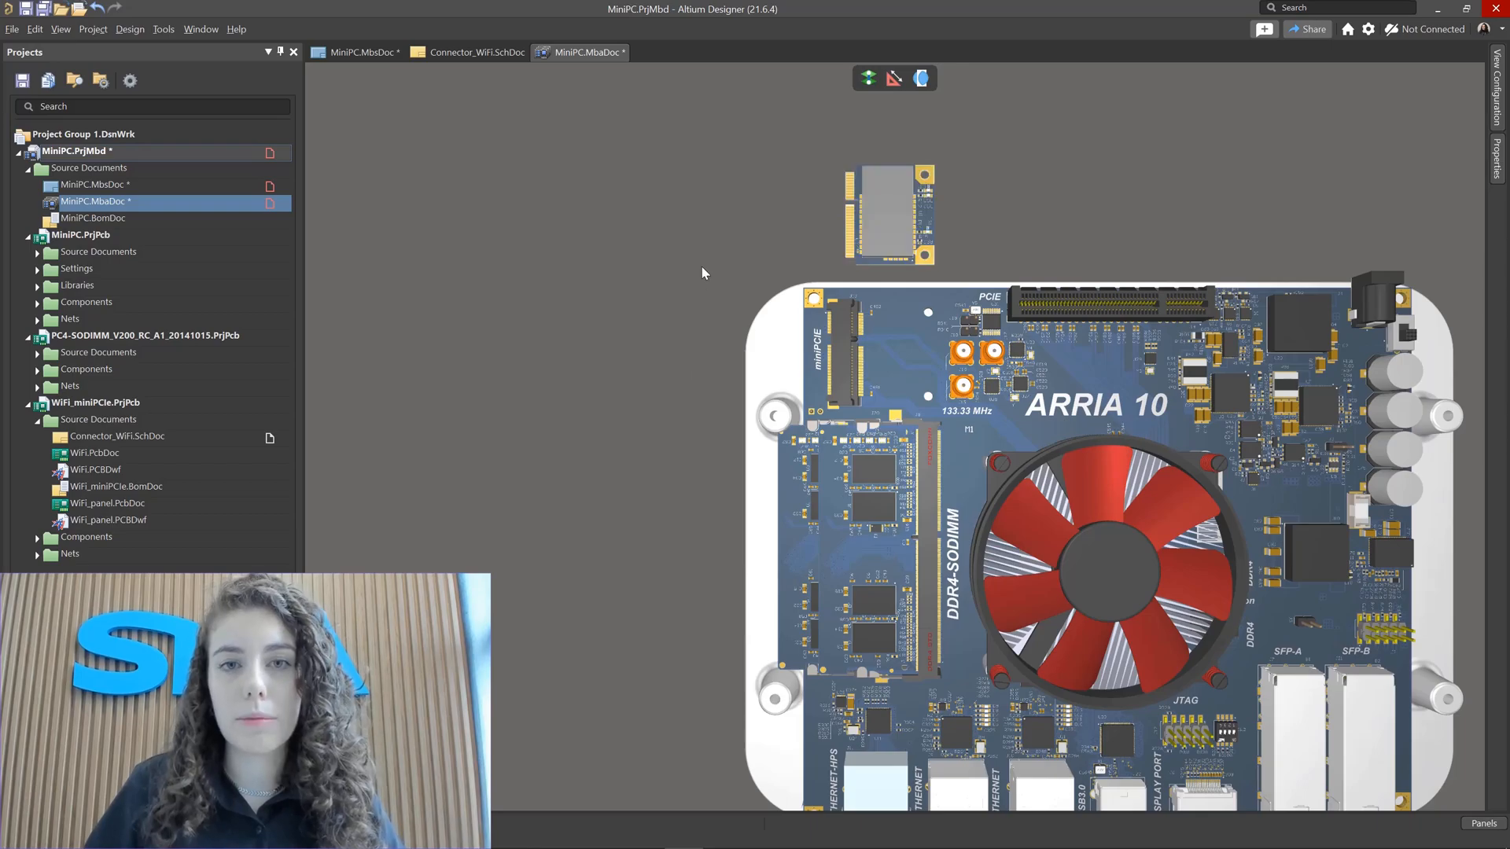
Step: Mate the WiFi module's edge connector with the motherboard's J13 miniPCIE connector
{"action": "scroll", "coordinate": [820, 248], "scroll_direction": "up", "scroll_amount": 8, "text": "ctrl"}
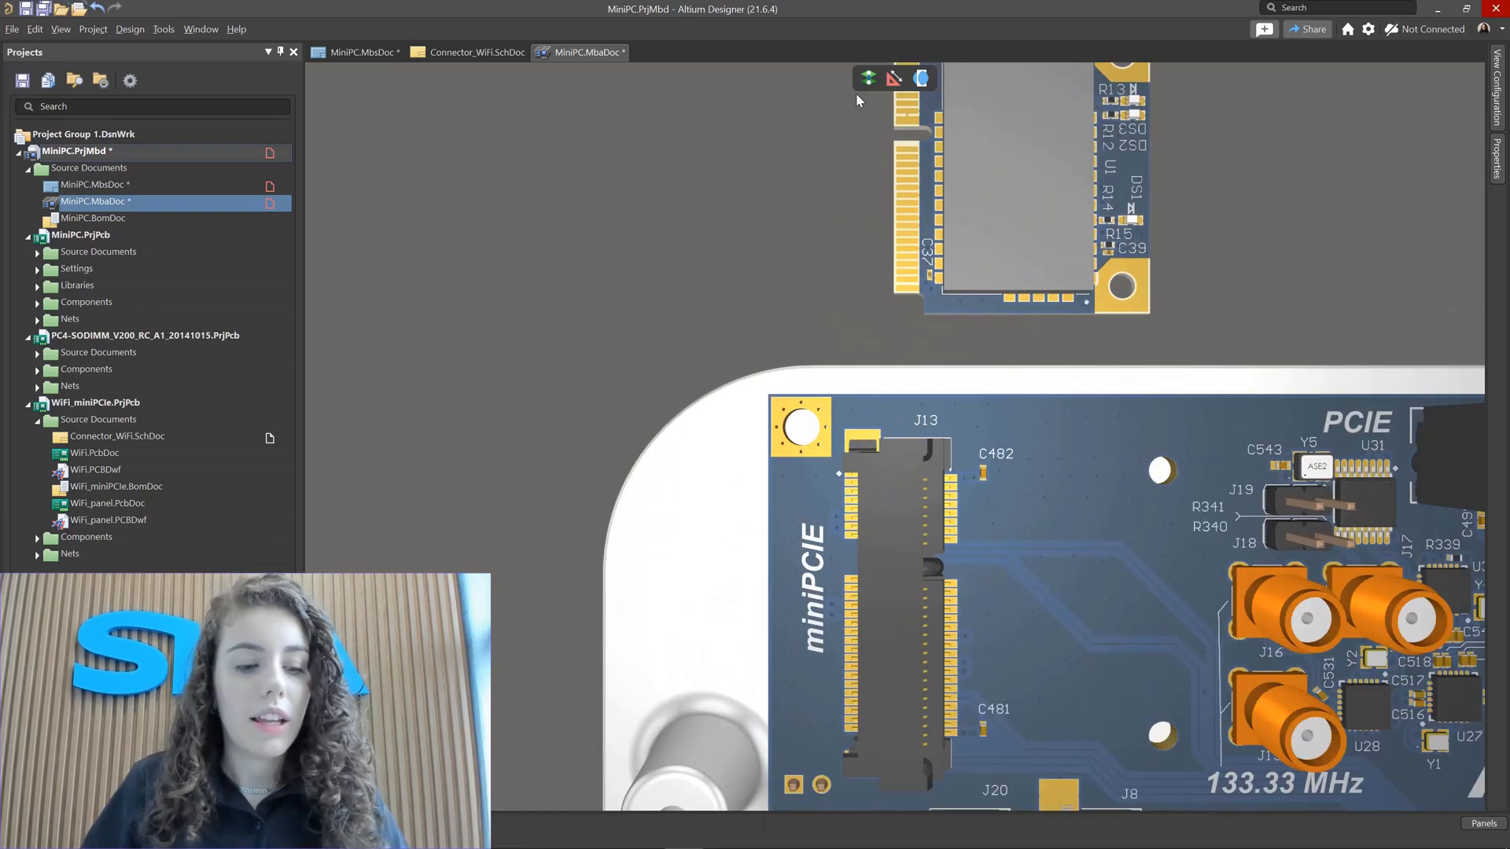
{"action": "left_click", "coordinate": [868, 81]}
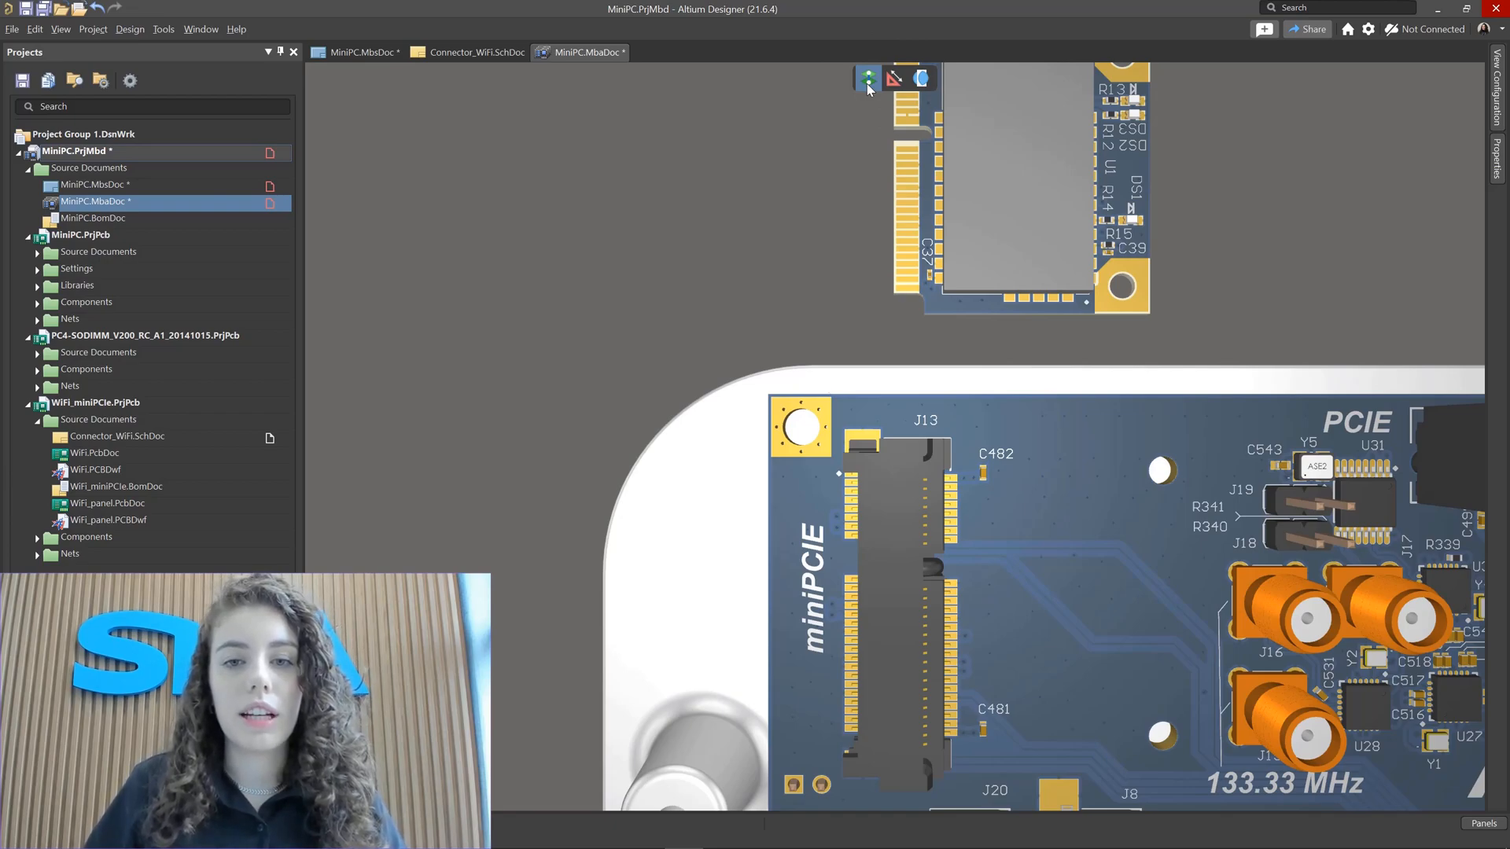
{"action": "left_click", "coordinate": [867, 84]}
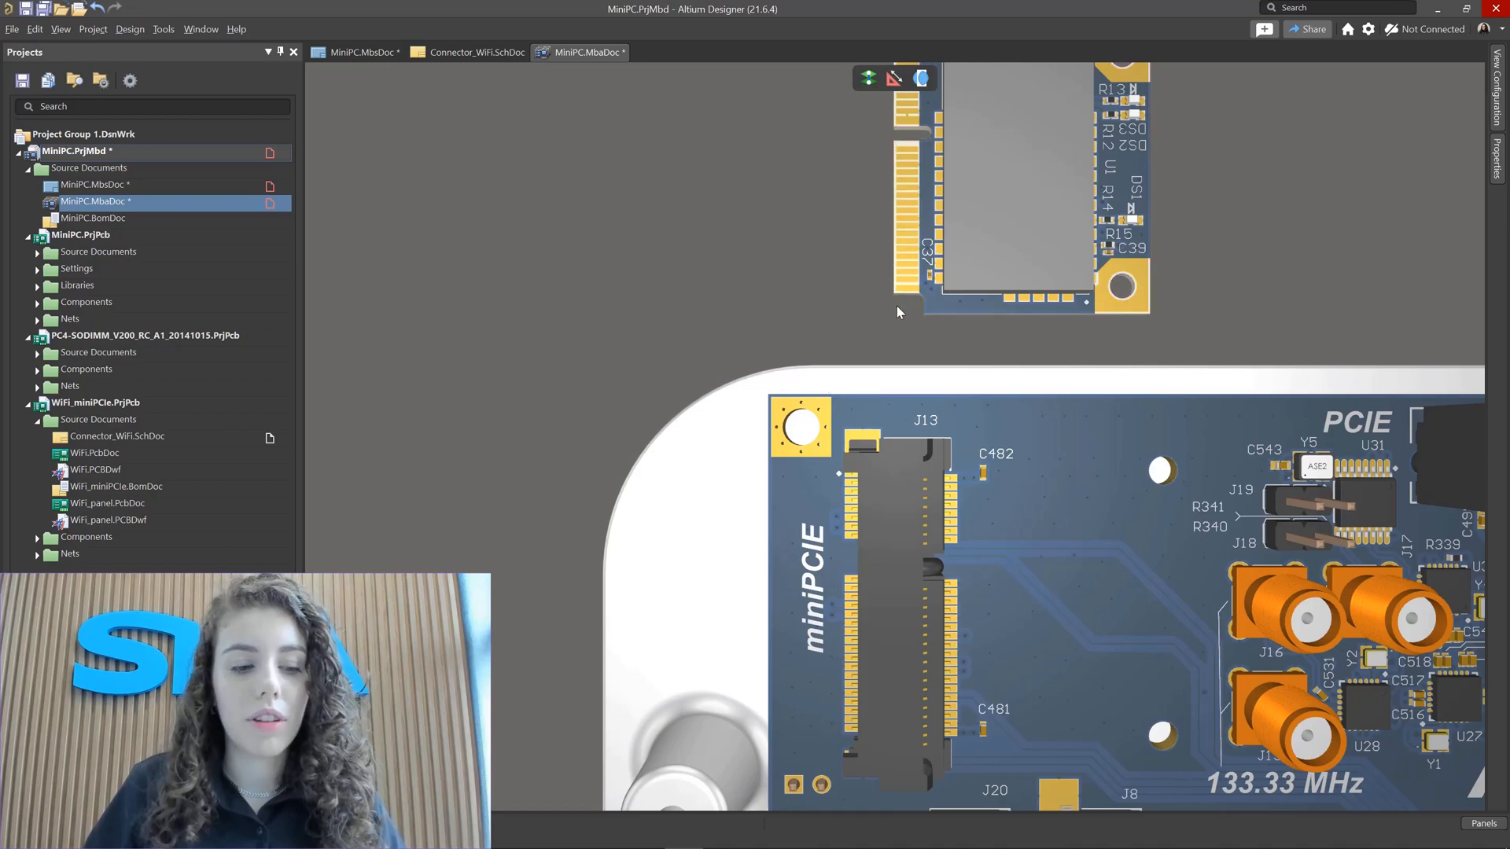
{"action": "scroll", "coordinate": [895, 329], "scroll_direction": "up", "scroll_amount": 3, "text": "ctrl"}
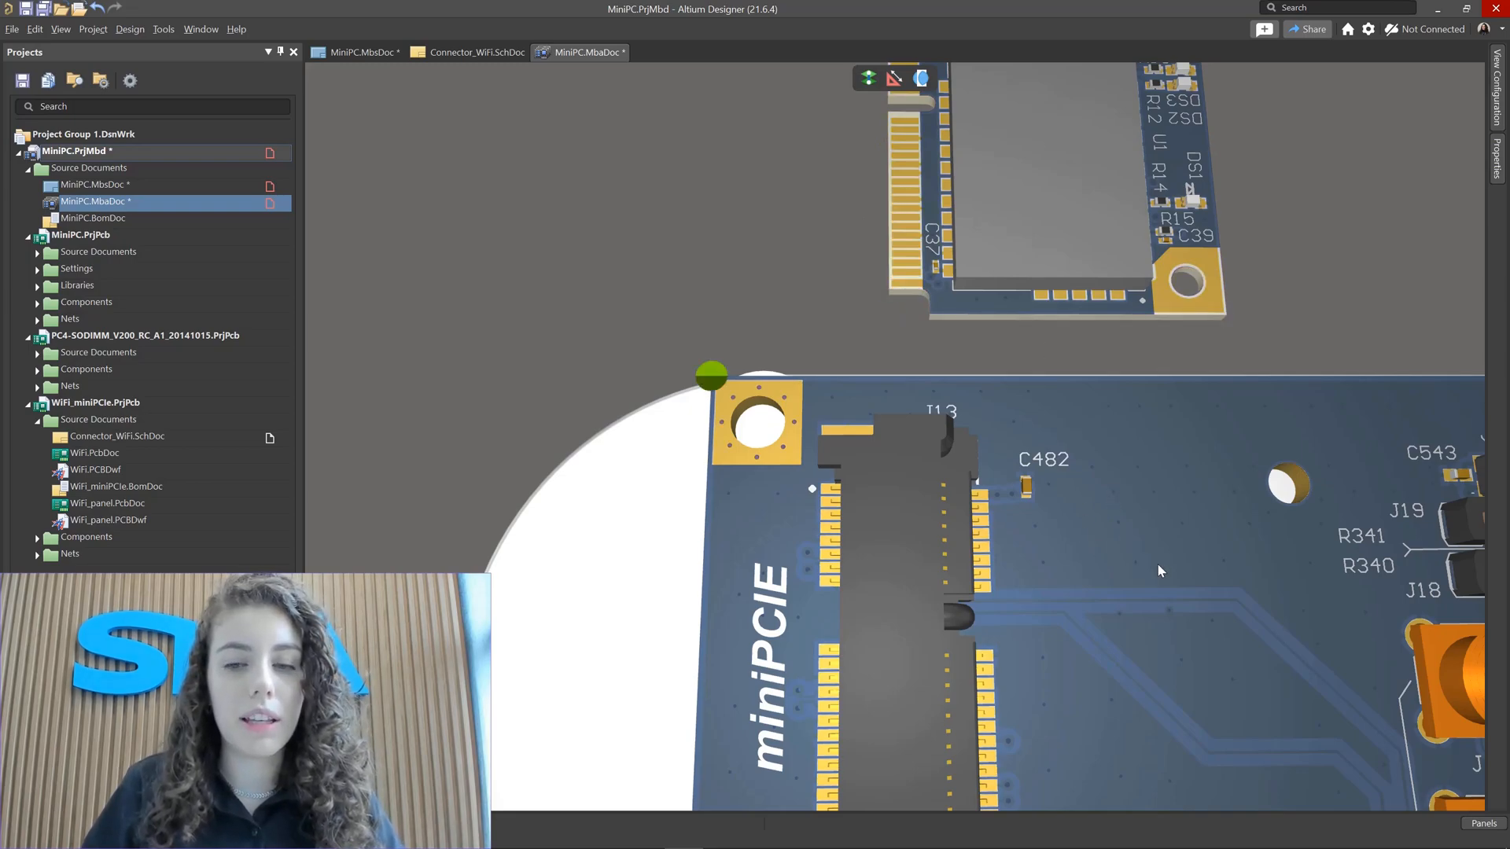
{"action": "right_click_drag", "start_coordinate": [1164, 569], "coordinate": [1024, 491], "text": "shift"}
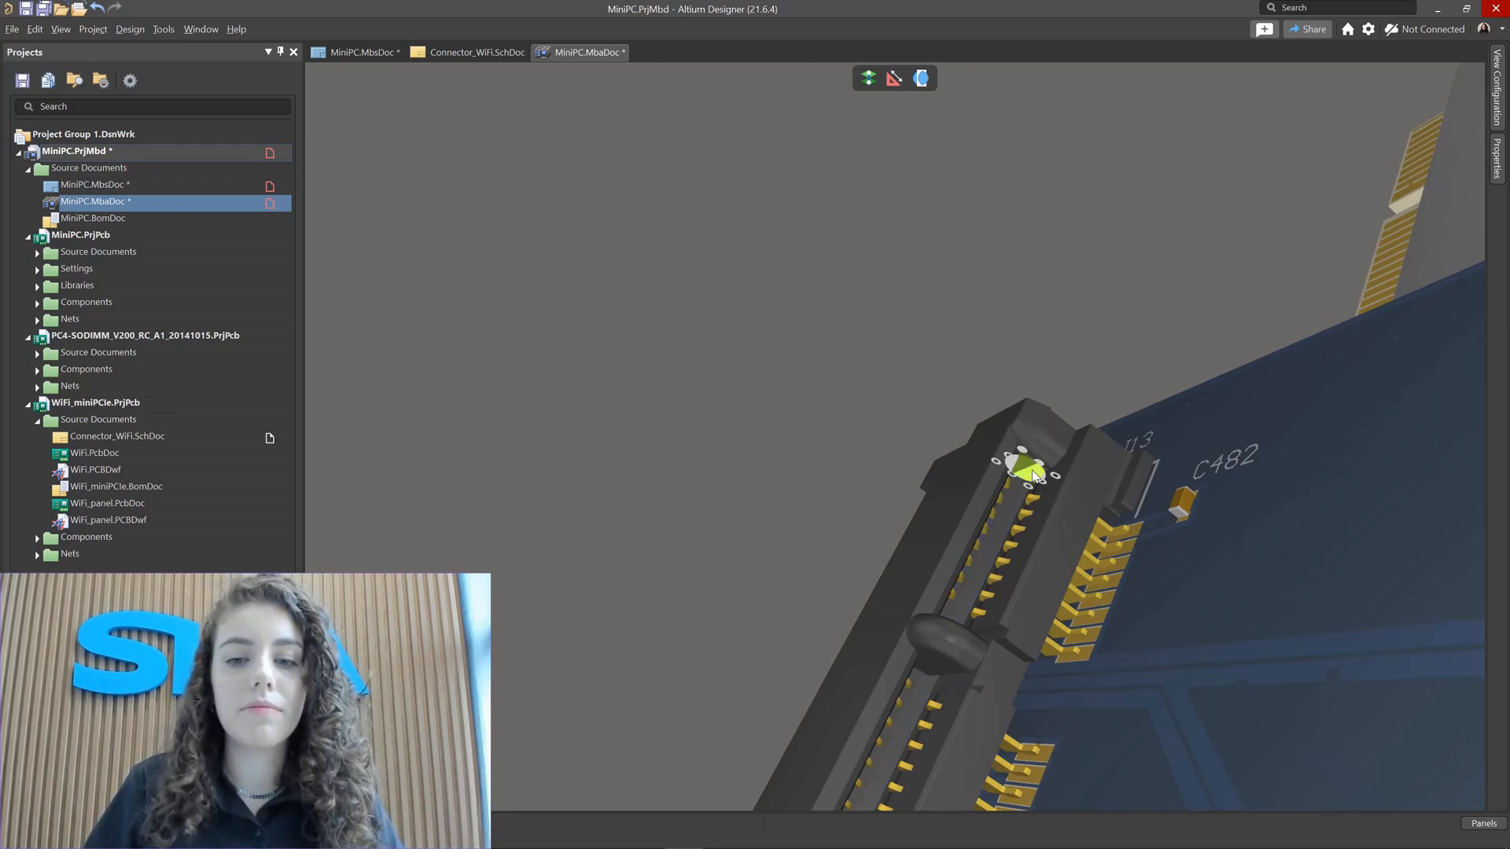
{"action": "scroll", "coordinate": [1140, 300], "scroll_direction": "up", "scroll_amount": 3}
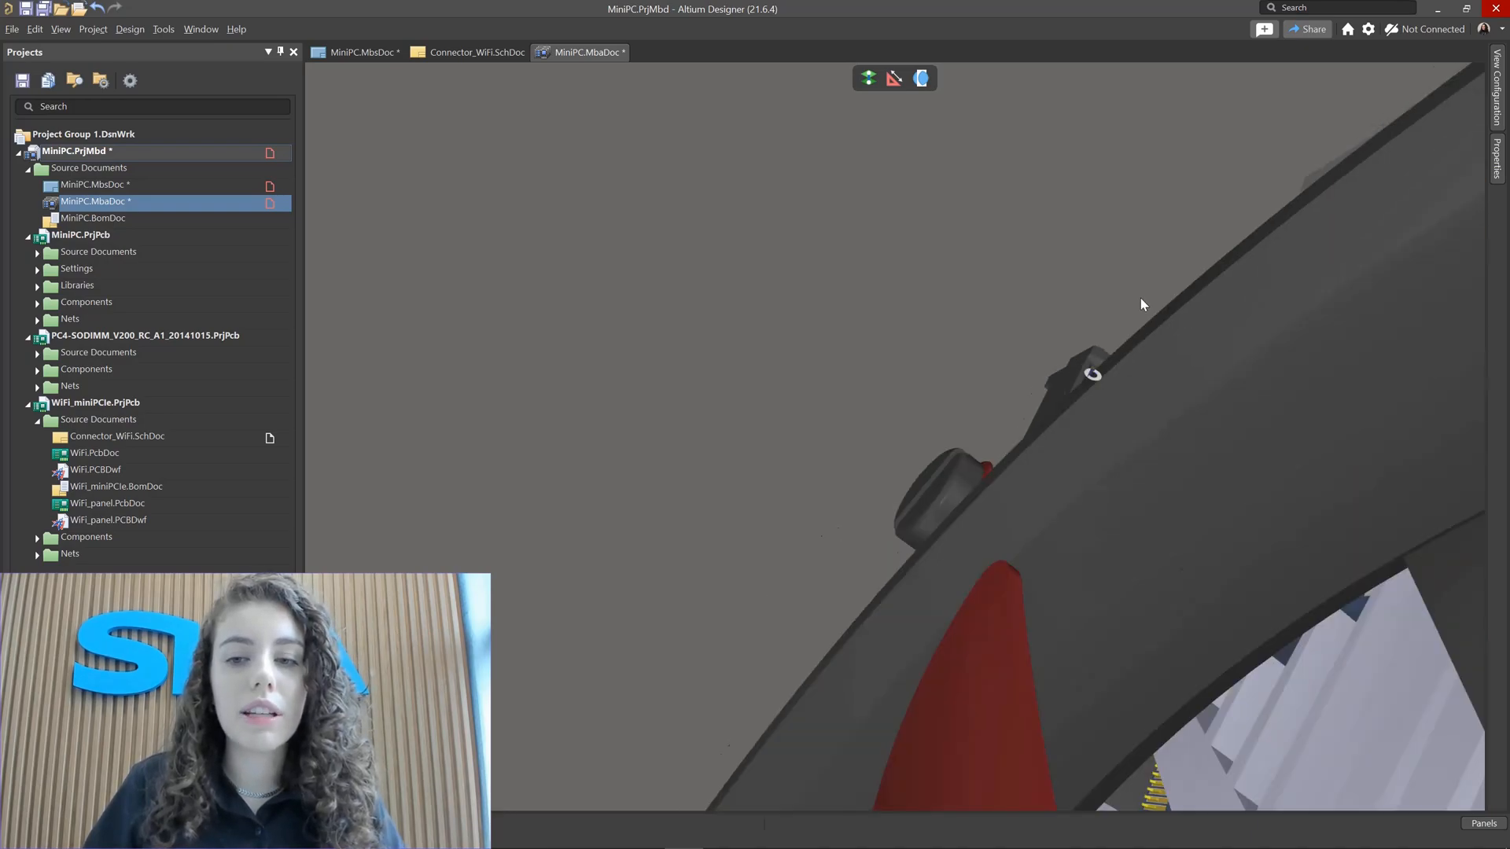
{"action": "scroll", "coordinate": [1143, 304], "scroll_direction": "down", "scroll_amount": 5}
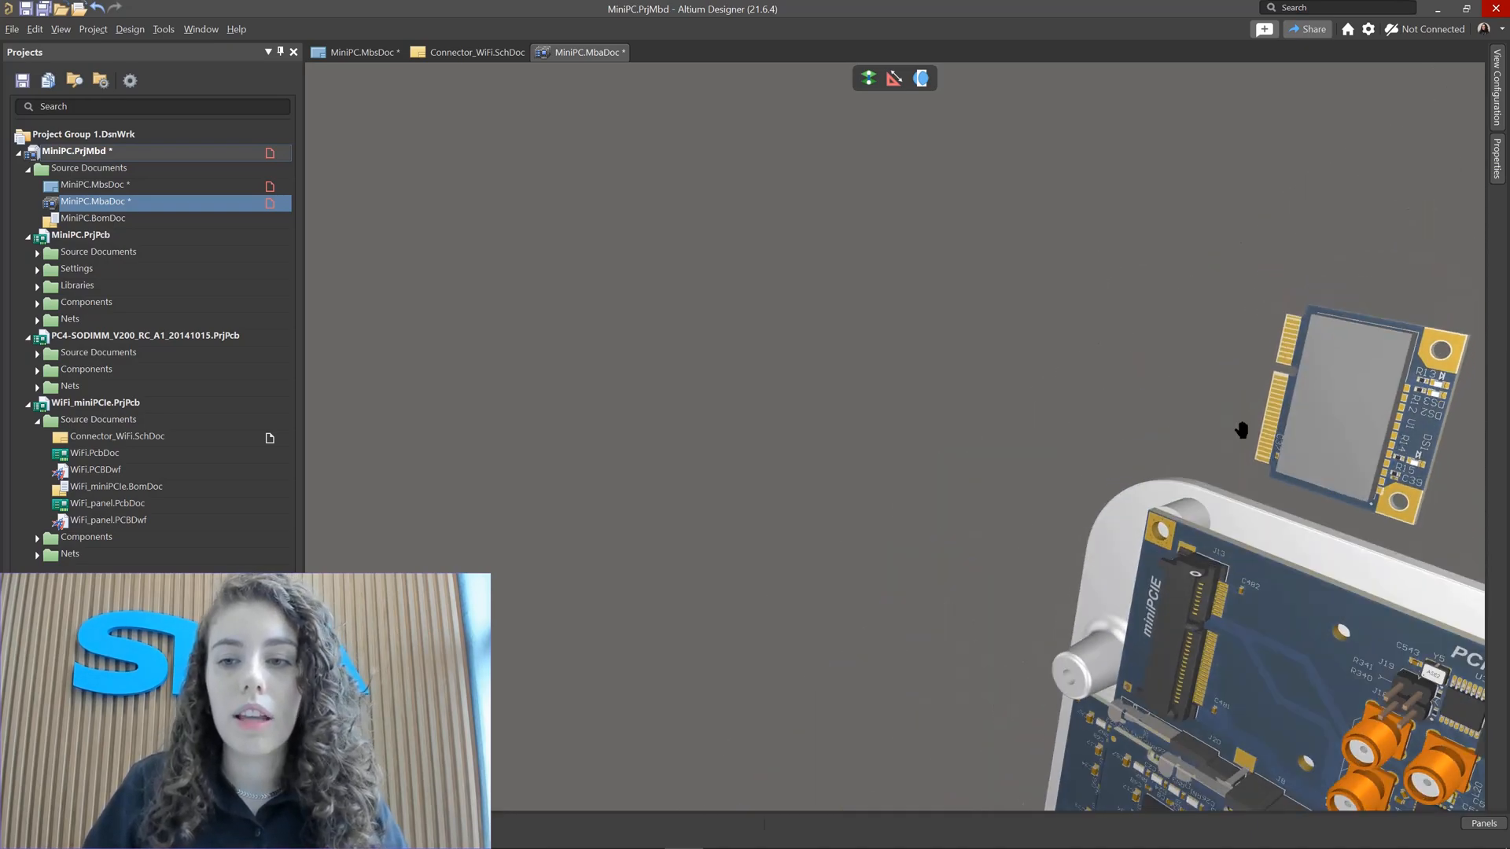
{"action": "scroll", "coordinate": [1295, 310], "scroll_direction": "up", "scroll_amount": 4, "text": "ctrl"}
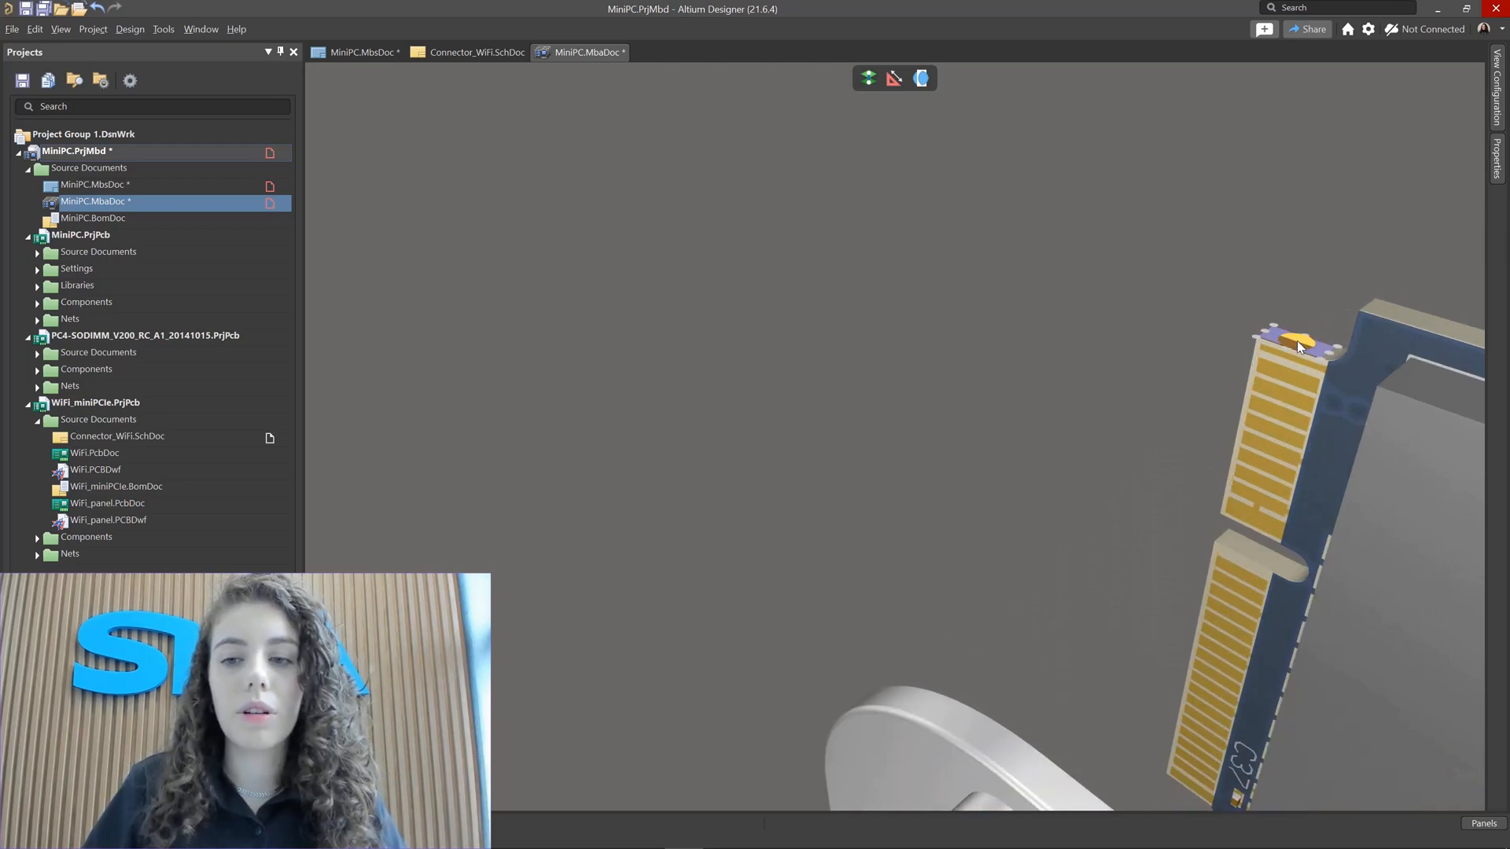
{"action": "left_click", "coordinate": [1297, 341]}
{"action": "scroll", "coordinate": [1066, 325], "scroll_direction": "down", "scroll_amount": 4, "text": "ctrl"}
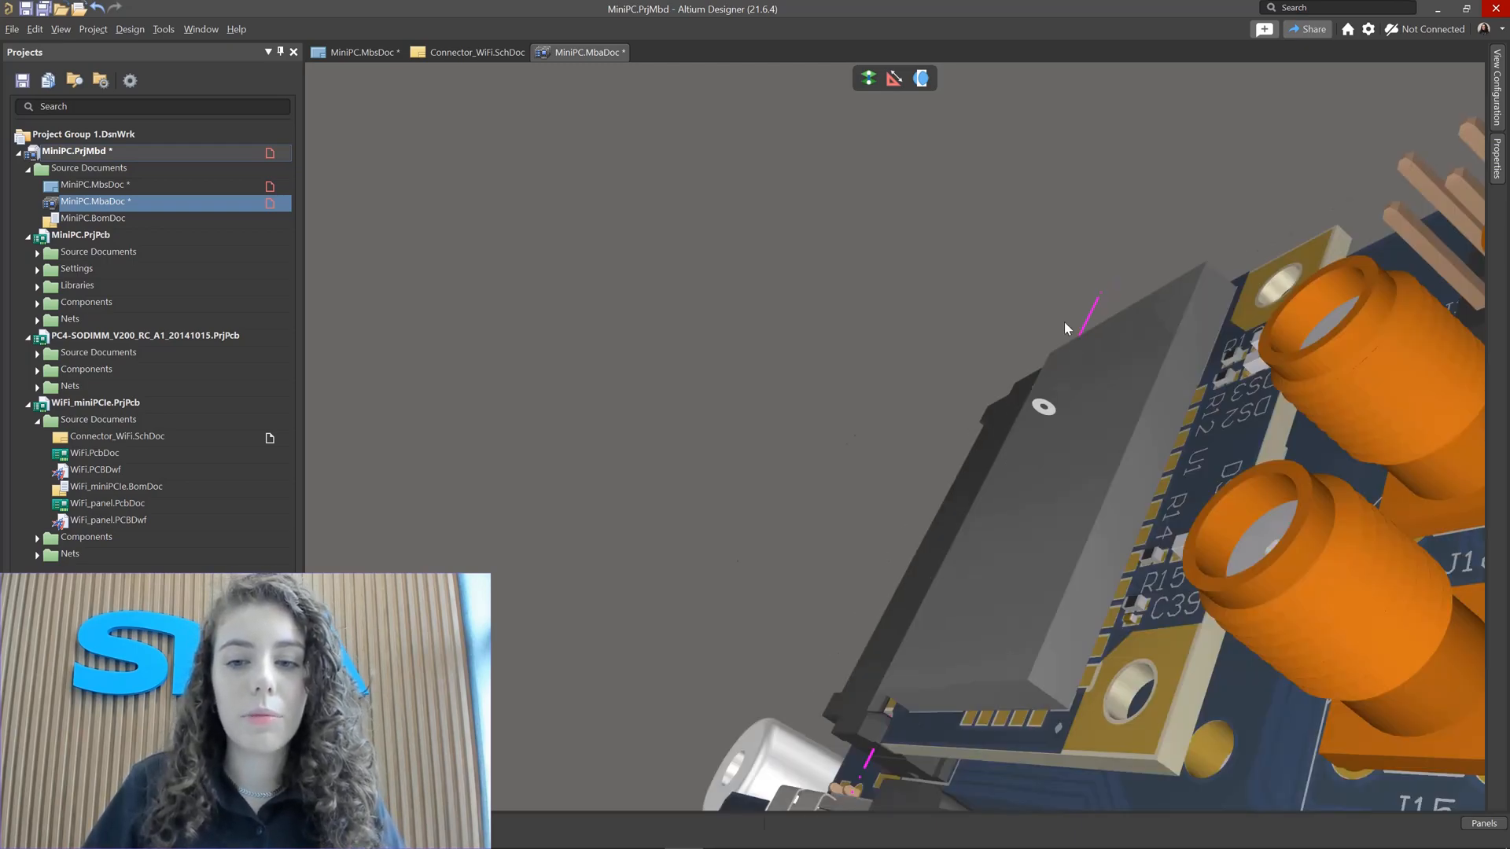
{"action": "scroll", "coordinate": [1025, 413], "scroll_direction": "down", "scroll_amount": 5, "text": "ctrl"}
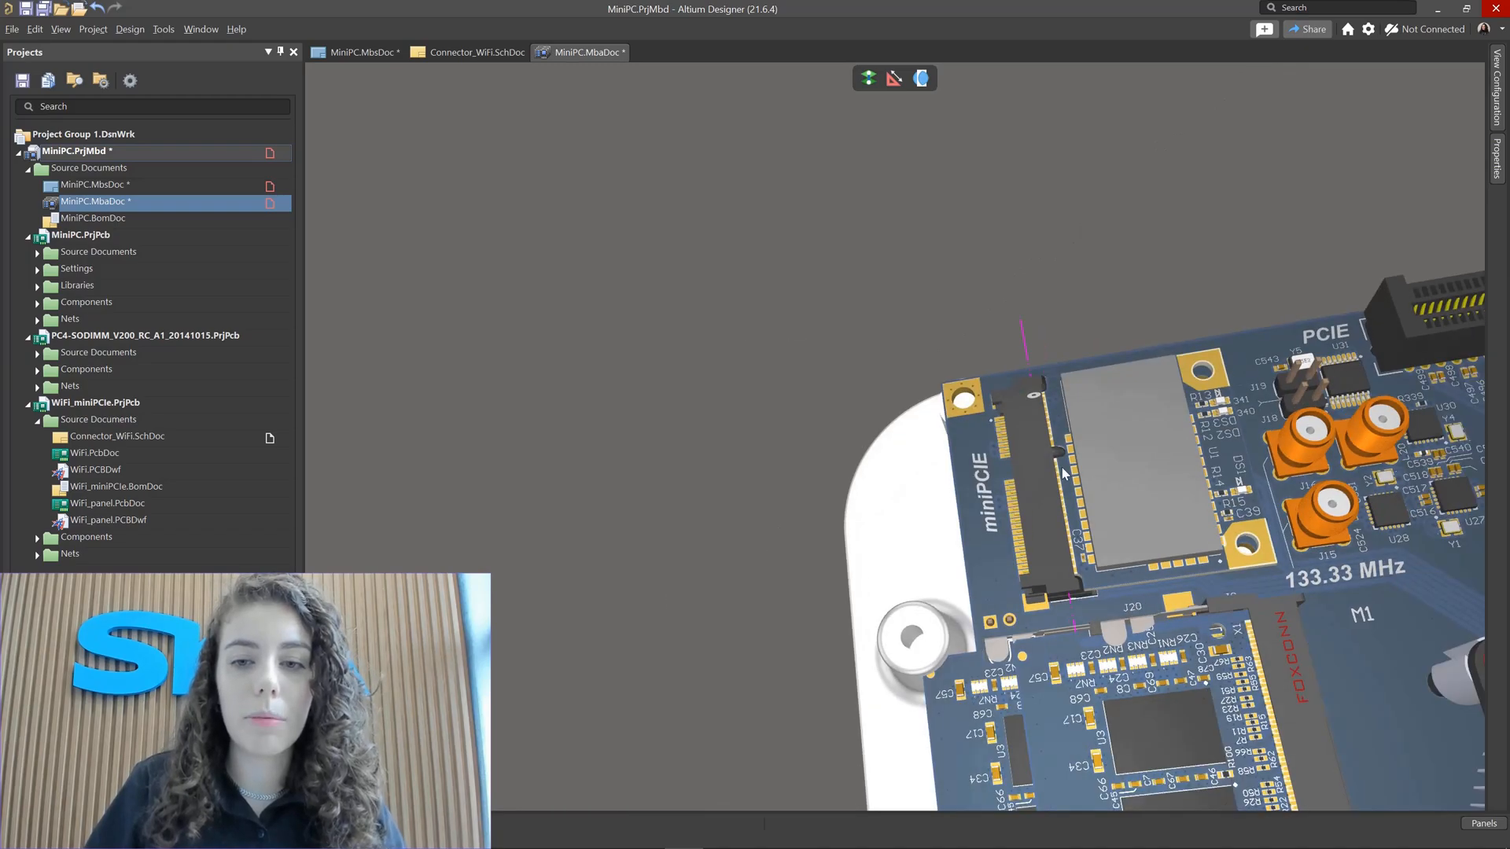
Step: Inspect the WiFi module seated in the miniPCIE connector from several angles
{"action": "scroll", "coordinate": [1055, 462], "scroll_direction": "up", "scroll_amount": 3, "text": "ctrl"}
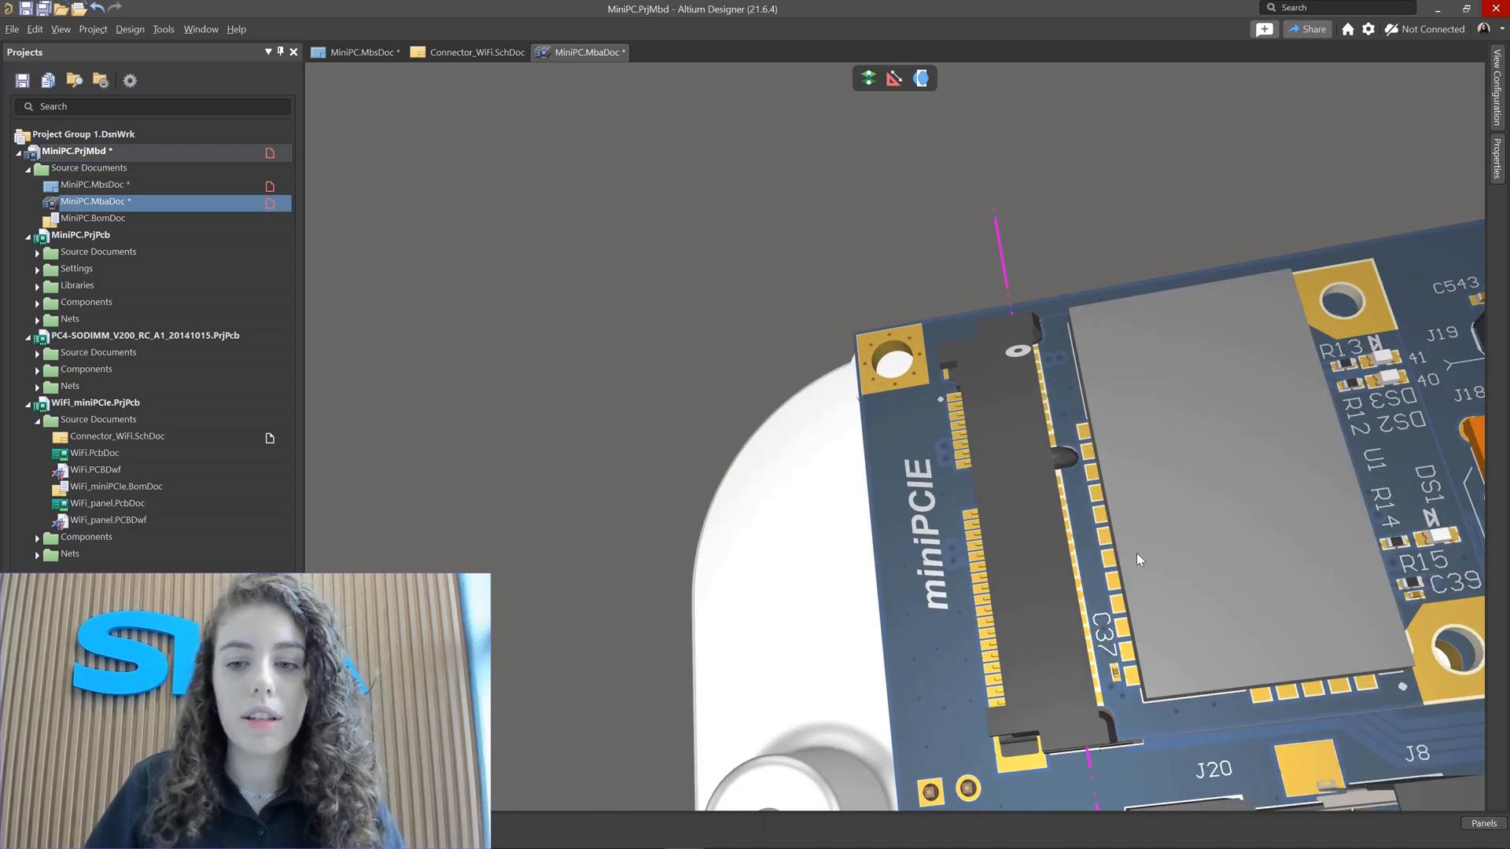
{"action": "right_click_drag", "start_coordinate": [1136, 503], "coordinate": [1148, 378], "text": "shift"}
{"action": "right_click_drag", "start_coordinate": [1069, 455], "coordinate": [1007, 457], "text": "shift"}
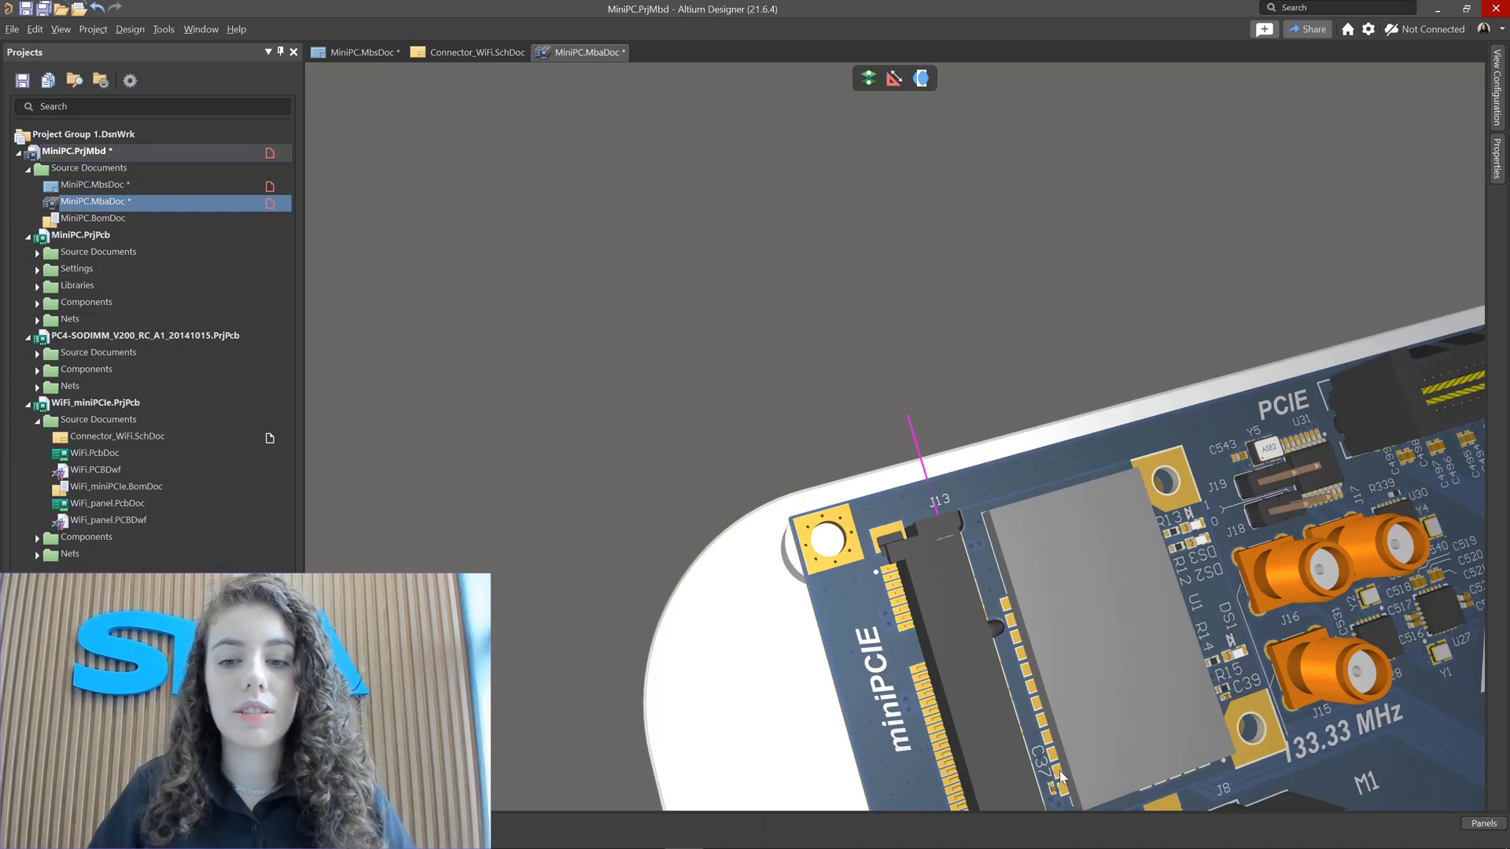
{"action": "right_click_drag", "start_coordinate": [1220, 733], "coordinate": [944, 468]}
{"action": "scroll", "coordinate": [946, 461], "scroll_direction": "down", "scroll_amount": 3, "text": "ctrl"}
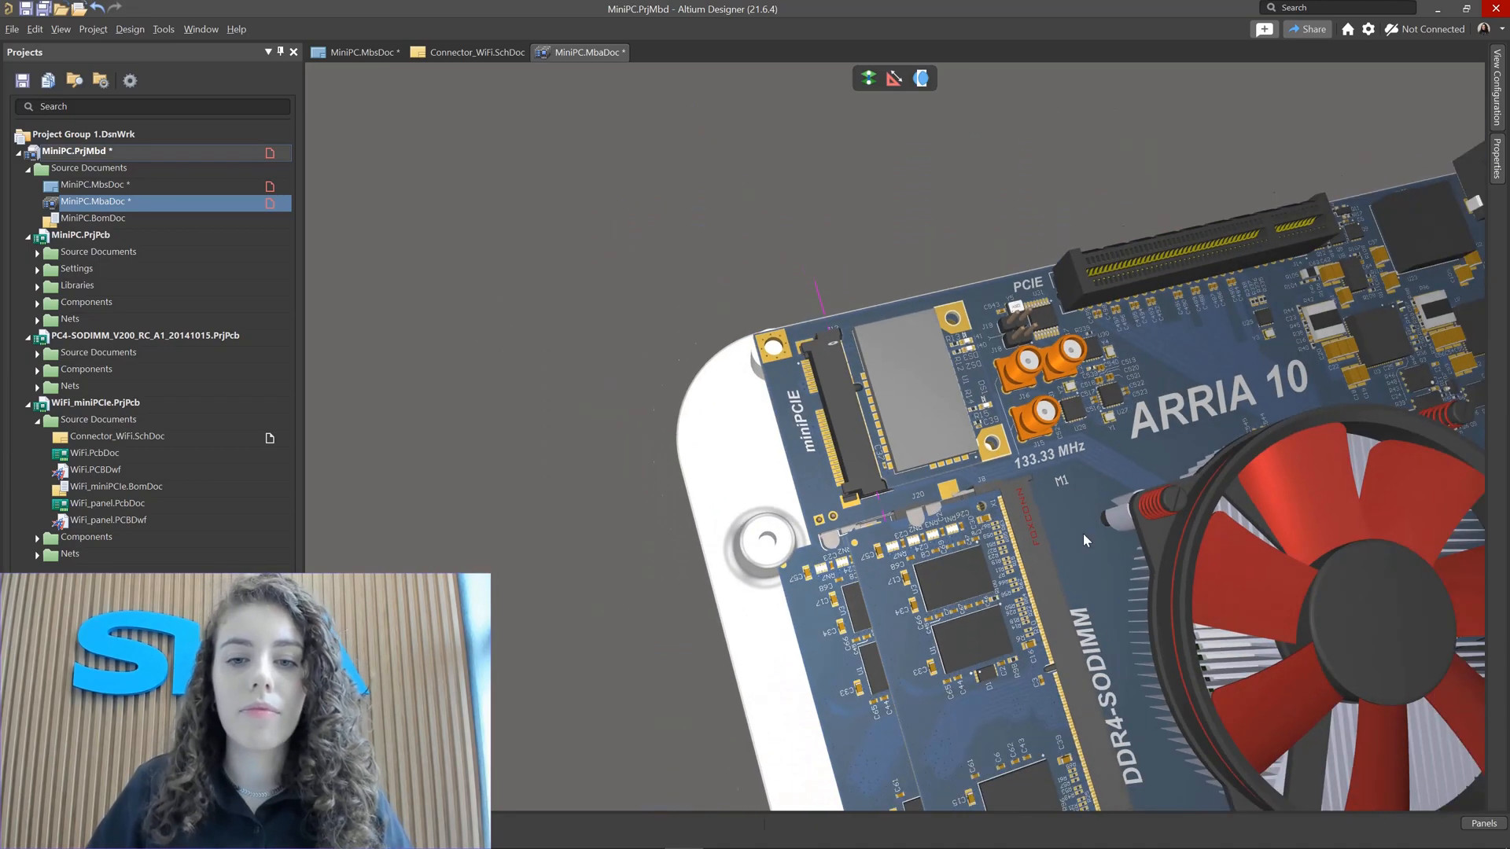
{"action": "right_click_drag", "start_coordinate": [1083, 533], "coordinate": [919, 415]}
{"action": "scroll", "coordinate": [919, 415], "scroll_direction": "down", "scroll_amount": 1, "text": "ctrl"}
{"action": "scroll", "coordinate": [918, 414], "scroll_direction": "down", "scroll_amount": 1, "text": "ctrl"}
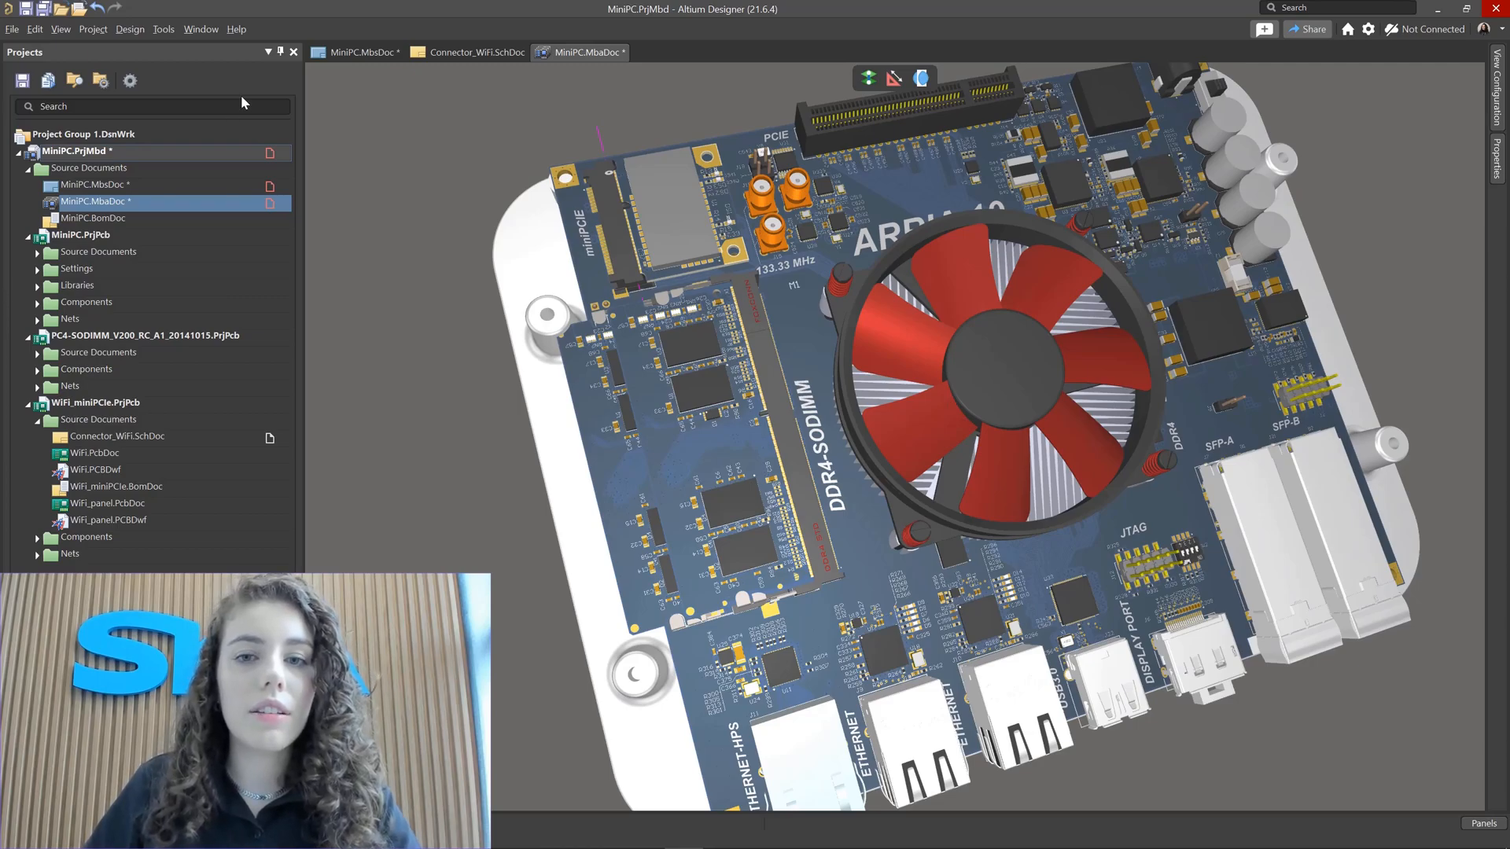
Step: Run a collision check on the assembly and zoom in on the flagged DDR4-SODIMM area
{"action": "left_click", "coordinate": [161, 30]}
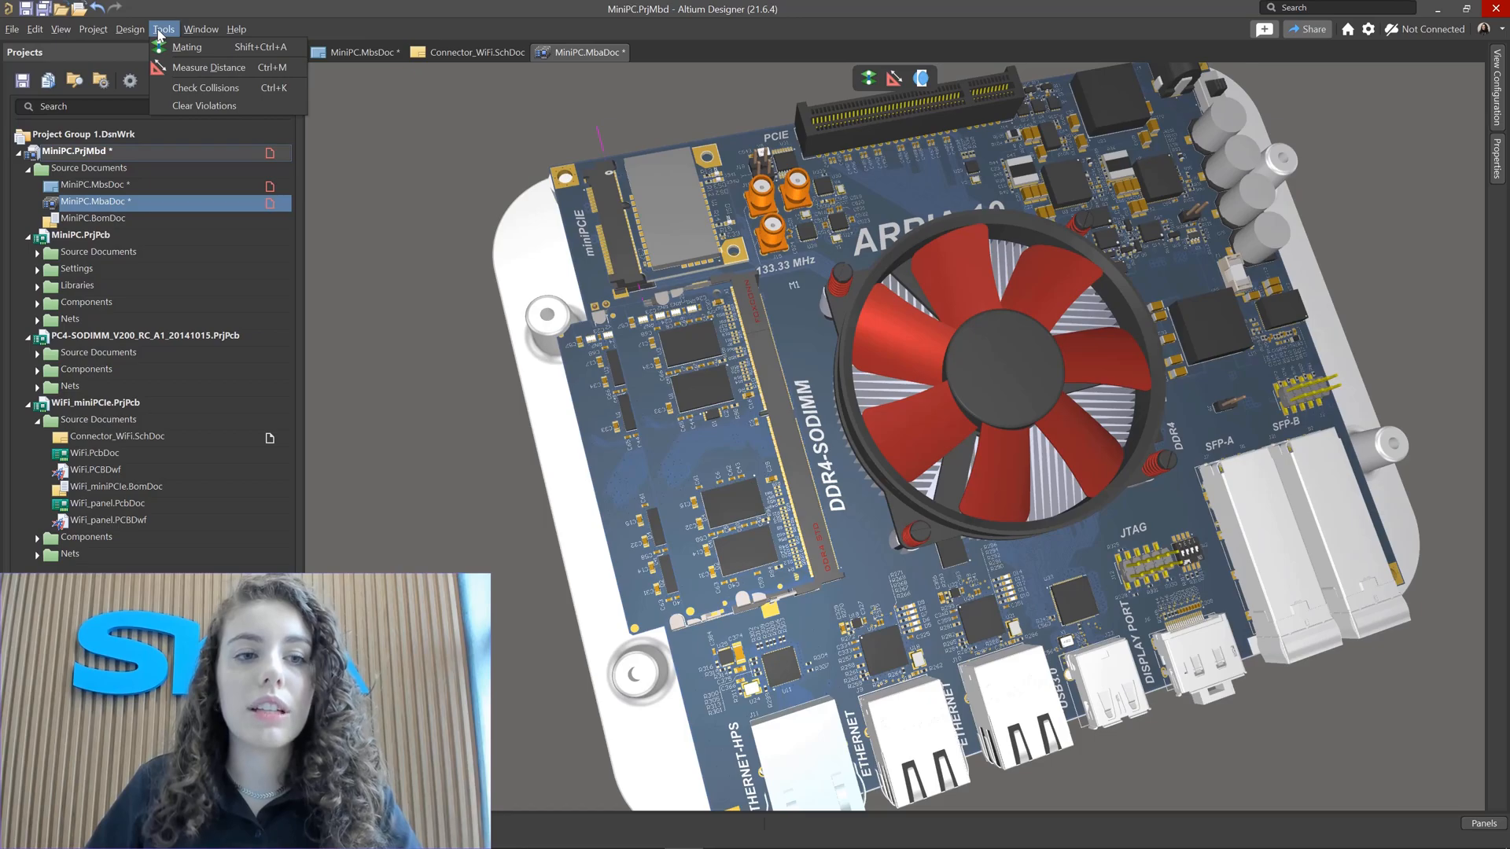
{"action": "left_click", "coordinate": [216, 71]}
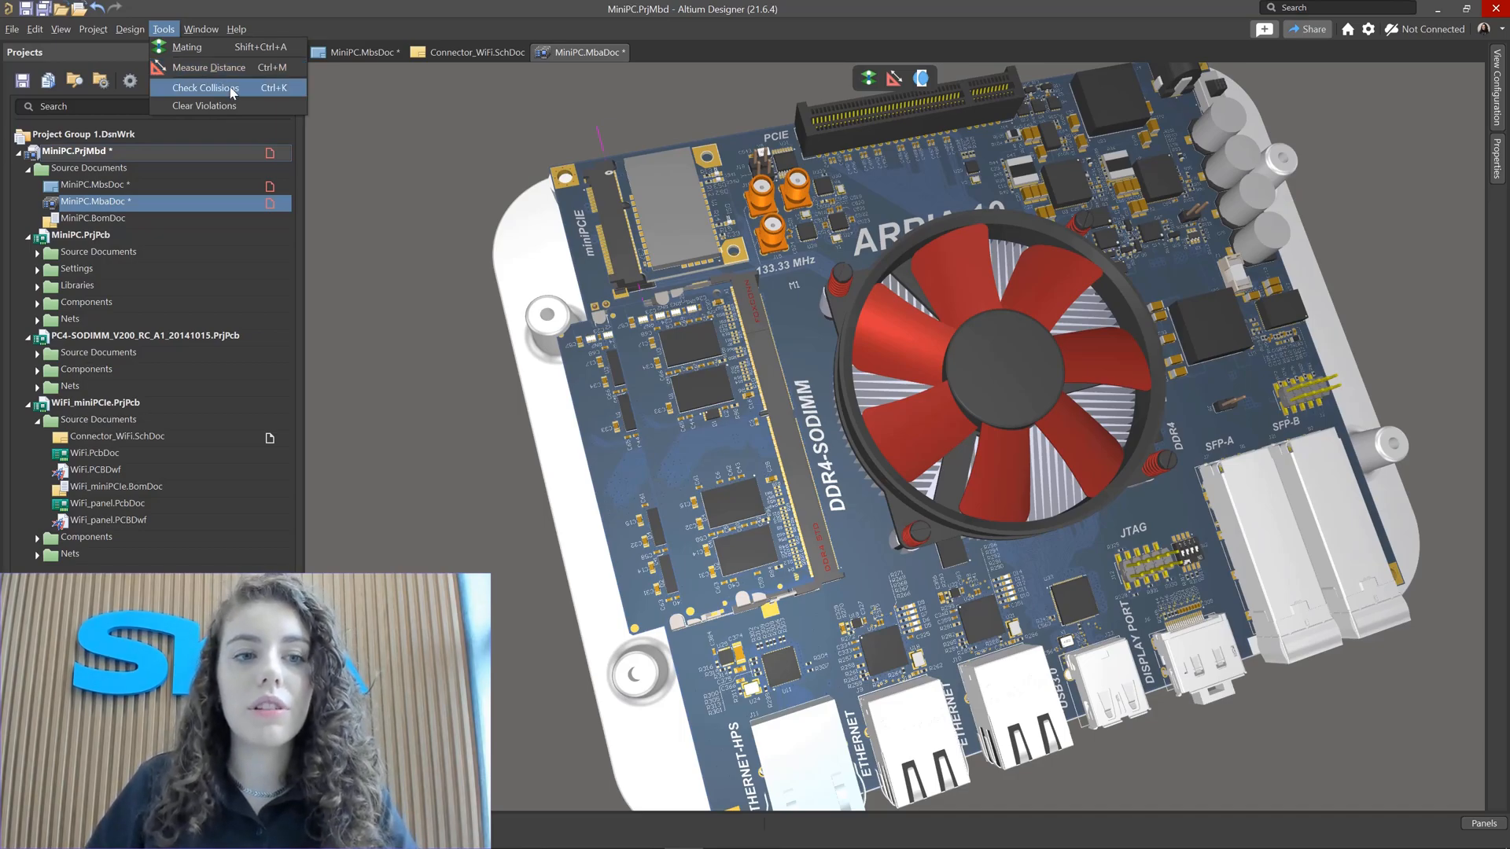
{"action": "left_click", "coordinate": [240, 92]}
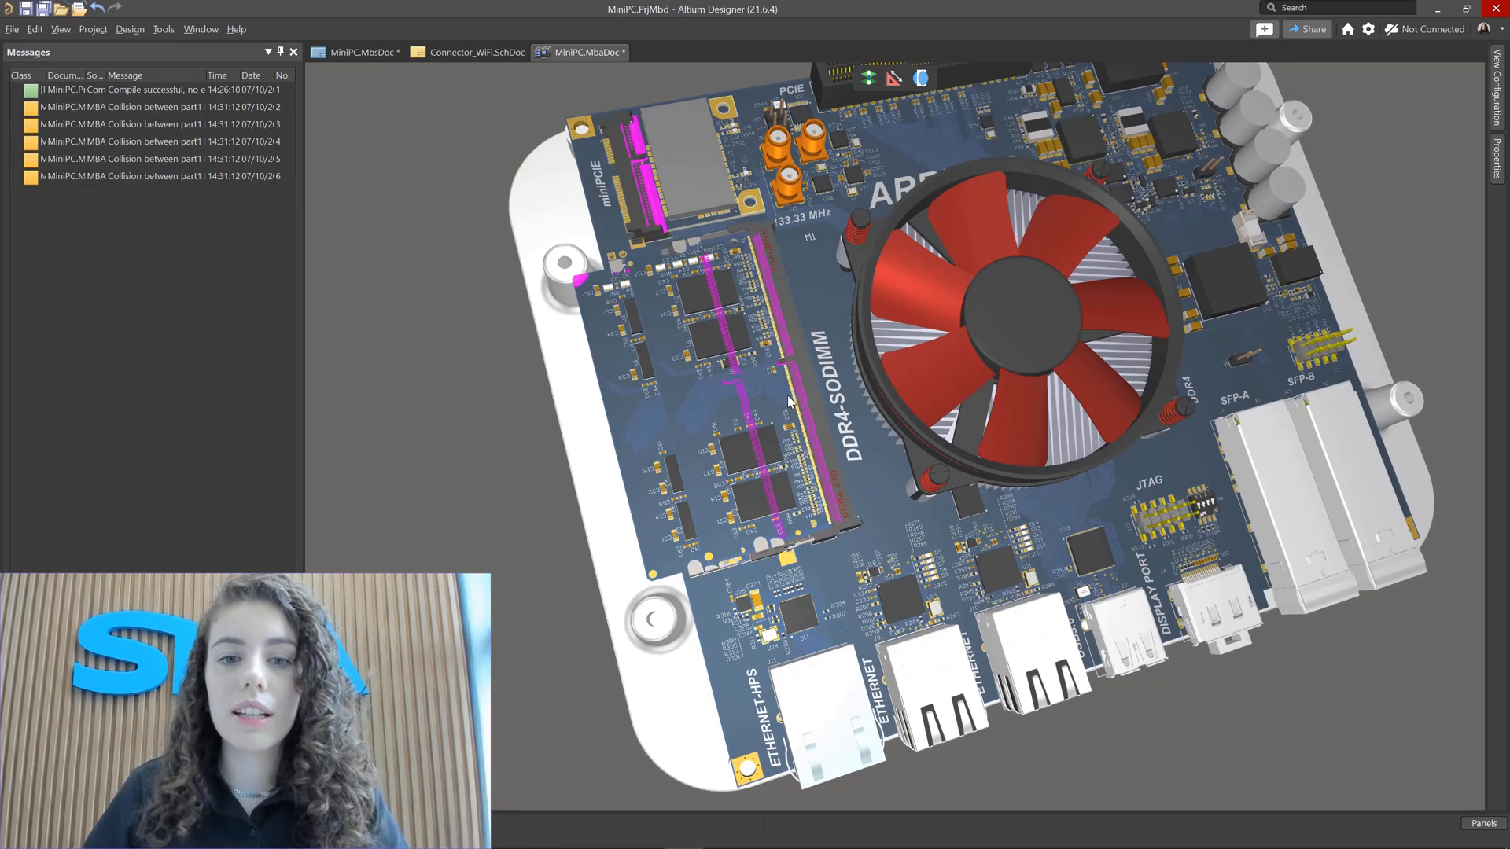
{"action": "scroll", "coordinate": [772, 376], "scroll_direction": "up", "scroll_amount": 6, "text": "ctrl"}
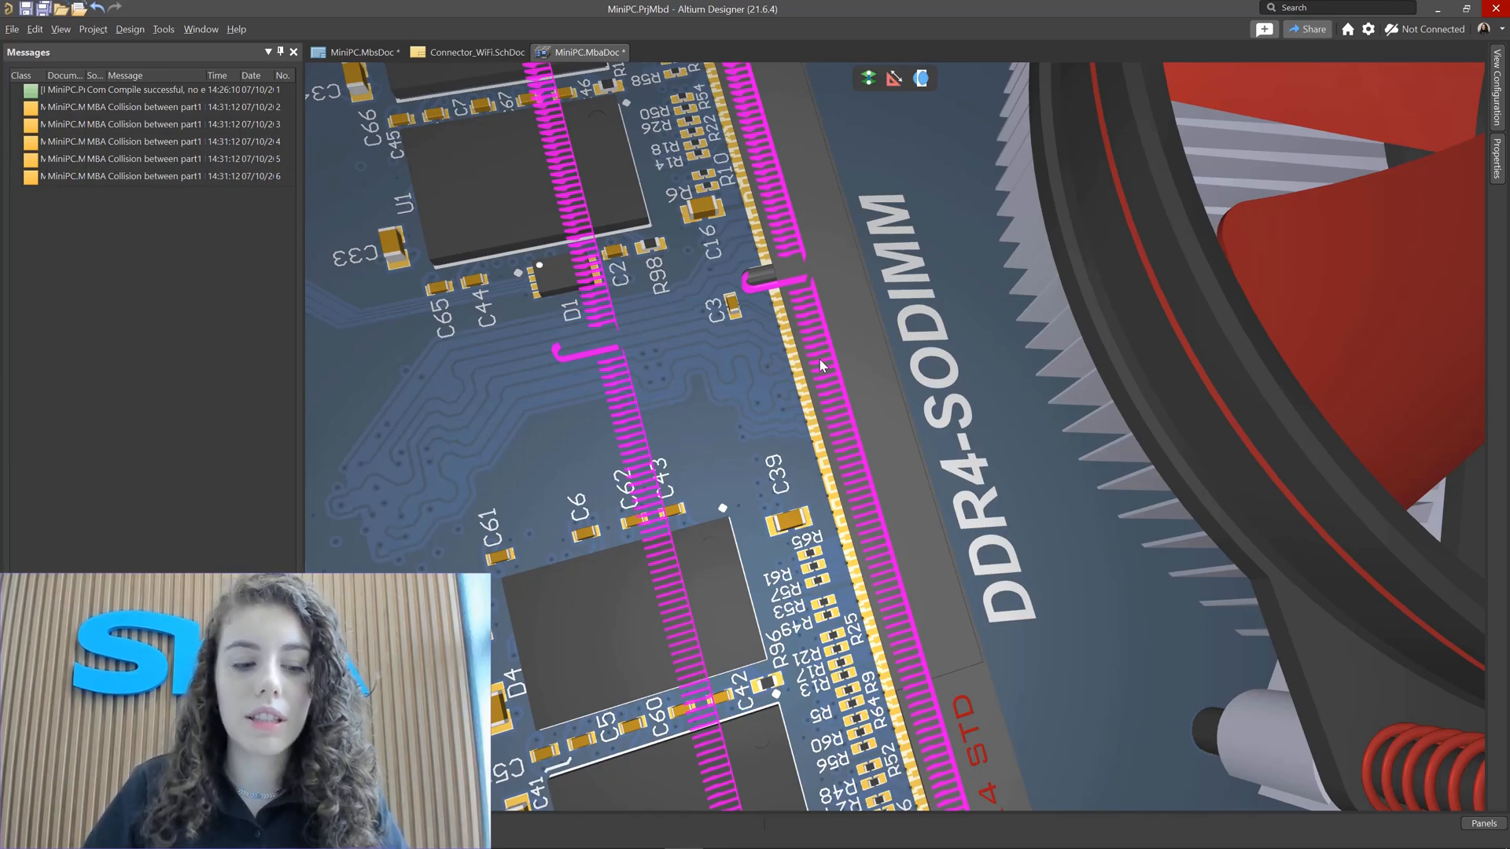
Step: Inspect the flagged collision corner of the SODIMM module beside the case mounting post from close up
{"action": "scroll", "coordinate": [819, 360], "scroll_direction": "down", "scroll_amount": 2, "text": "ctrl"}
{"action": "scroll", "coordinate": [723, 340], "scroll_direction": "down", "scroll_amount": 2, "text": "ctrl"}
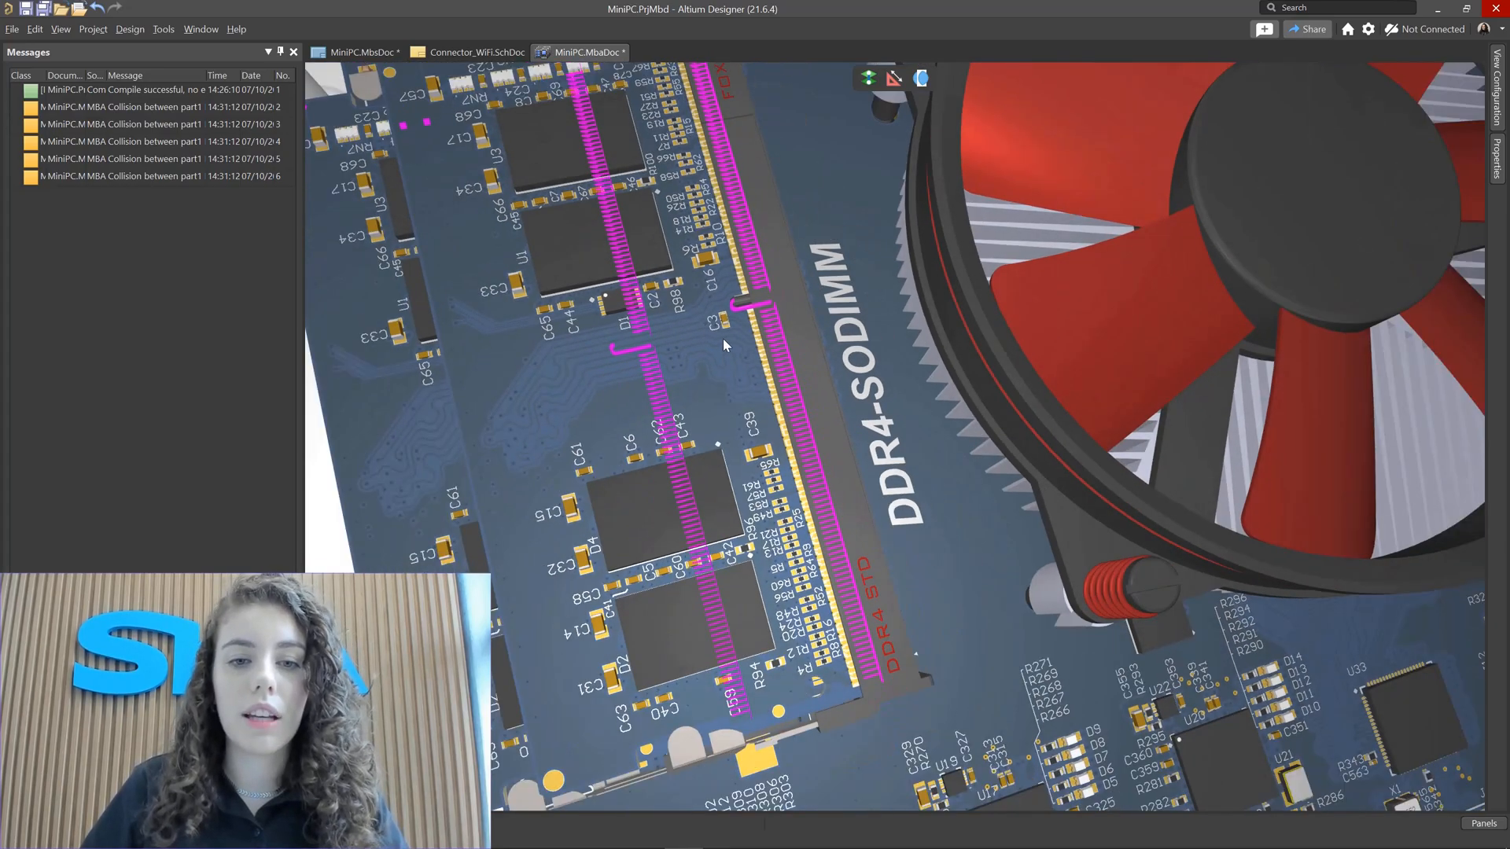
{"action": "scroll", "coordinate": [723, 338], "scroll_direction": "down", "scroll_amount": 1, "text": "ctrl"}
{"action": "right_click_drag", "start_coordinate": [634, 230], "coordinate": [770, 413]}
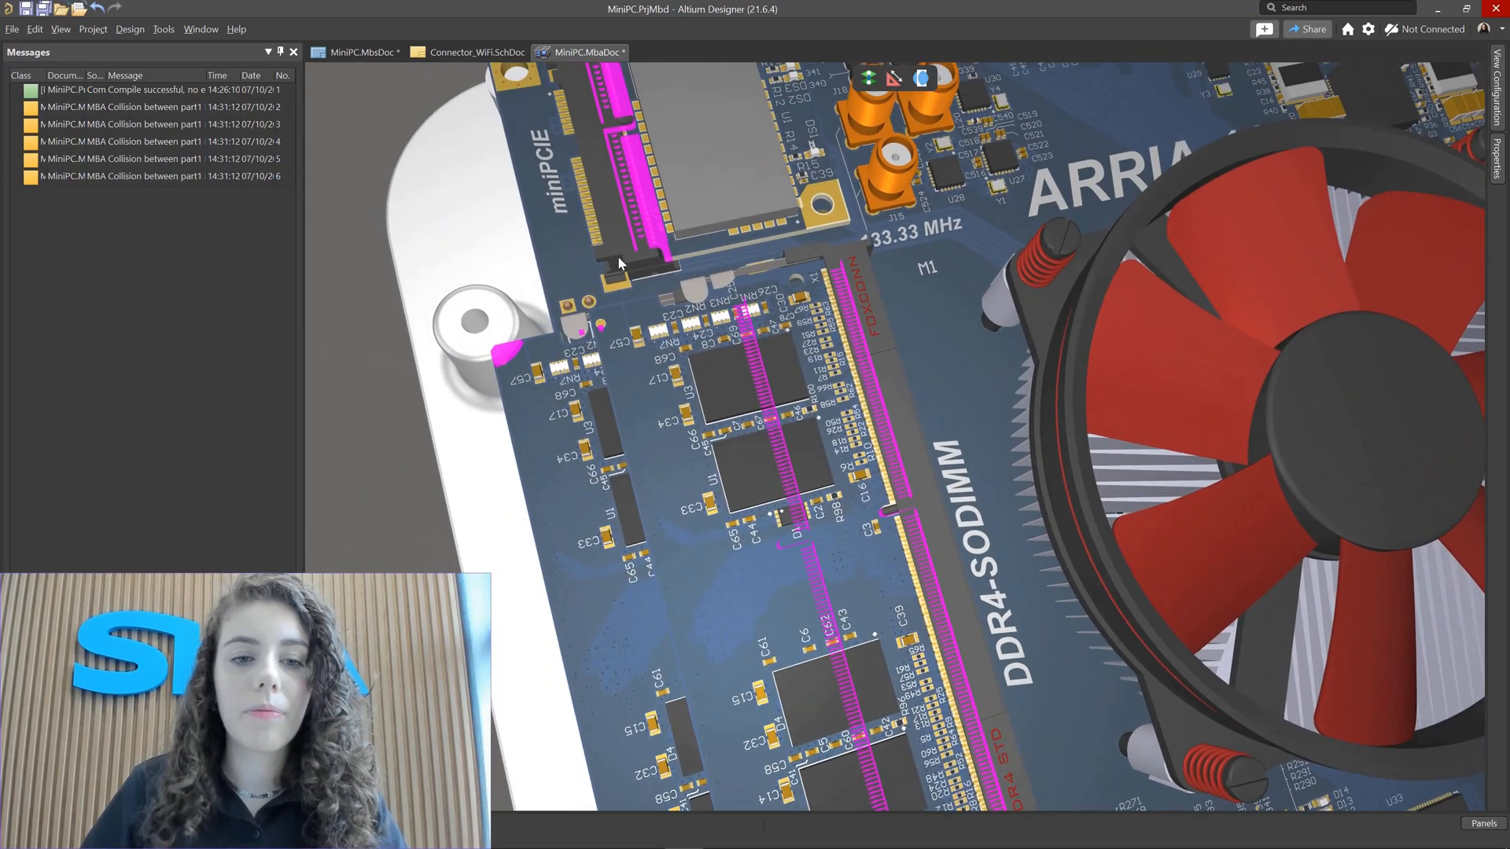
{"action": "scroll", "coordinate": [512, 374], "scroll_direction": "up", "scroll_amount": 5, "text": "ctrl"}
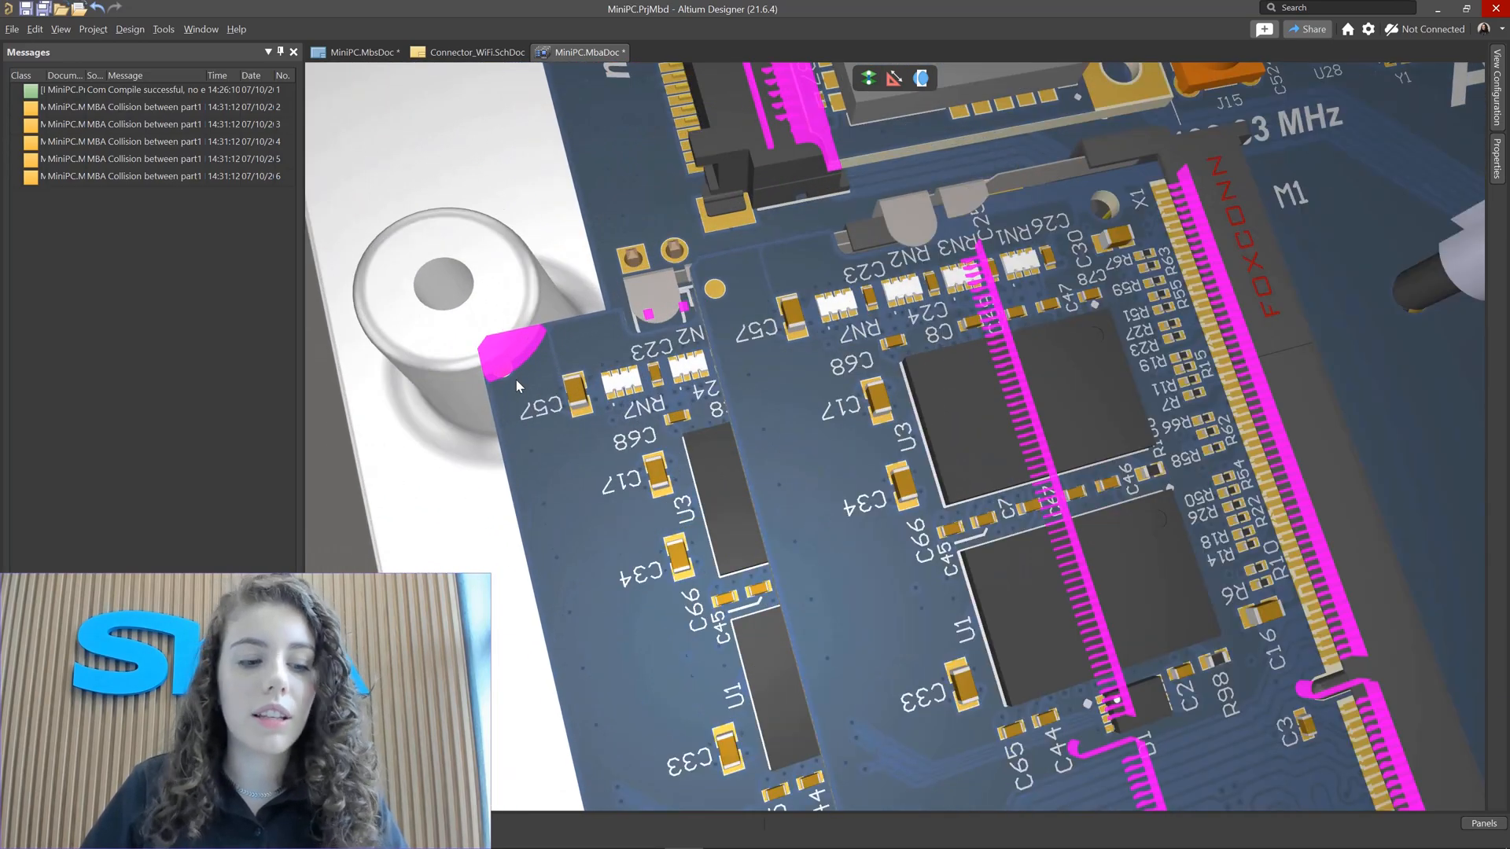
{"action": "scroll", "coordinate": [516, 379], "scroll_direction": "up", "scroll_amount": 2, "text": "ctrl"}
{"action": "scroll", "coordinate": [511, 377], "scroll_direction": "up", "scroll_amount": 1, "text": "ctrl"}
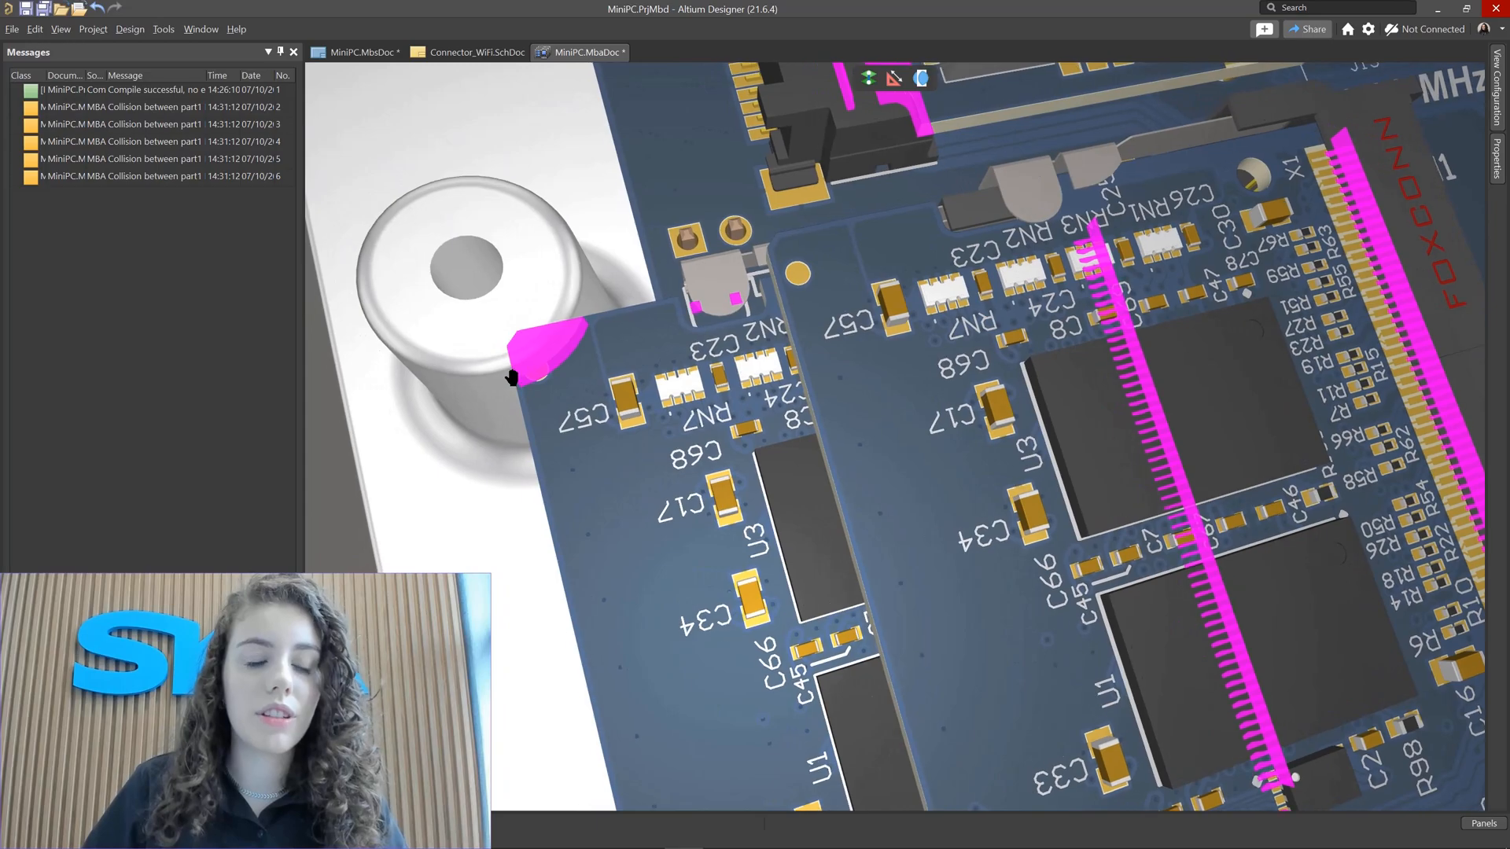
{"action": "right_click_drag", "start_coordinate": [511, 377], "coordinate": [529, 373]}
{"action": "right_click_drag", "start_coordinate": [424, 317], "coordinate": [587, 349]}
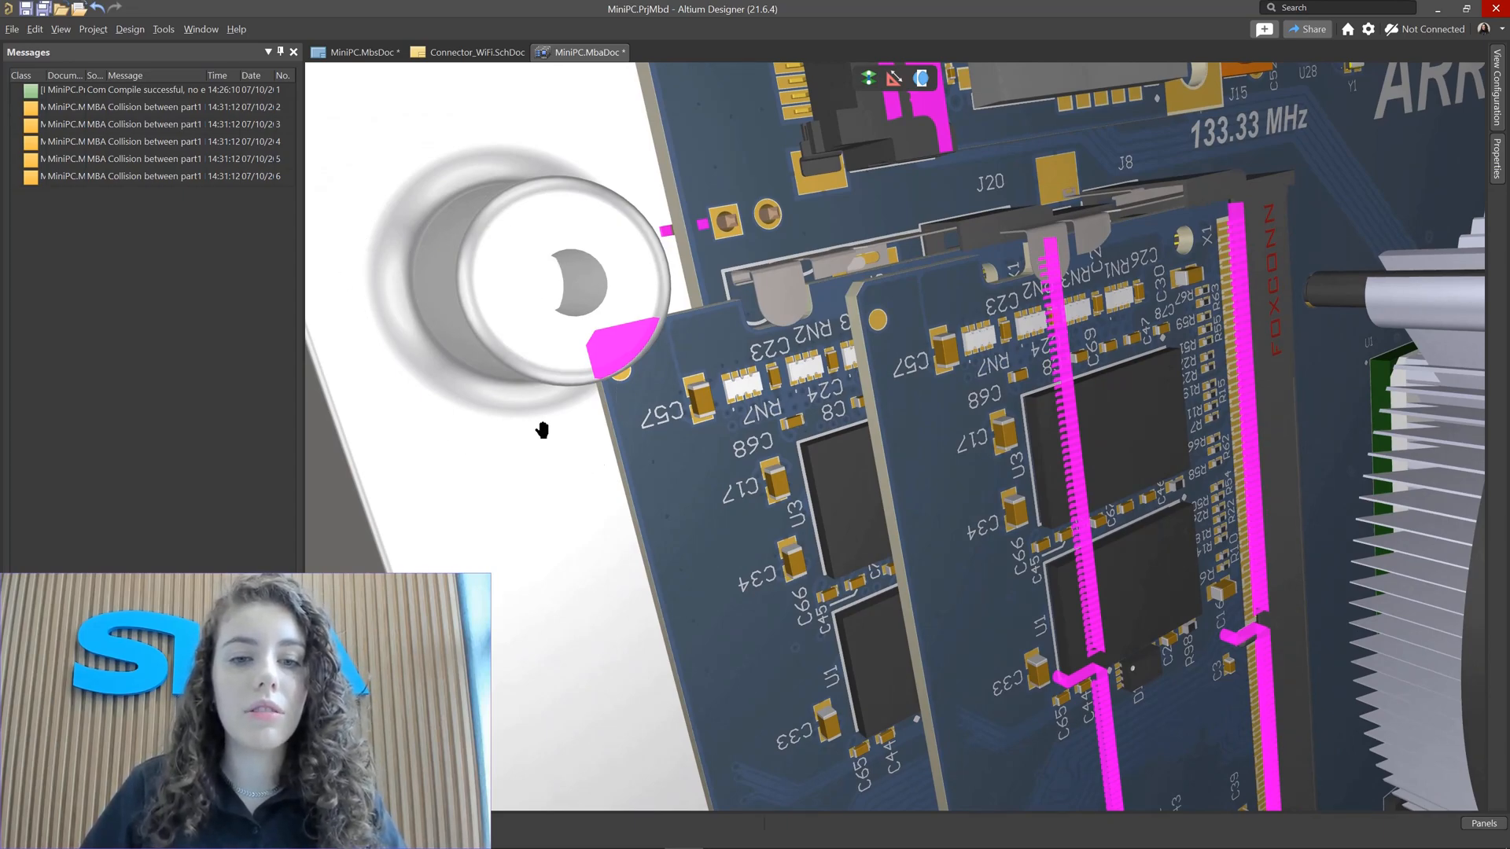
{"action": "right_click_drag", "start_coordinate": [542, 430], "coordinate": [588, 362]}
{"action": "left_click", "coordinate": [577, 350]}
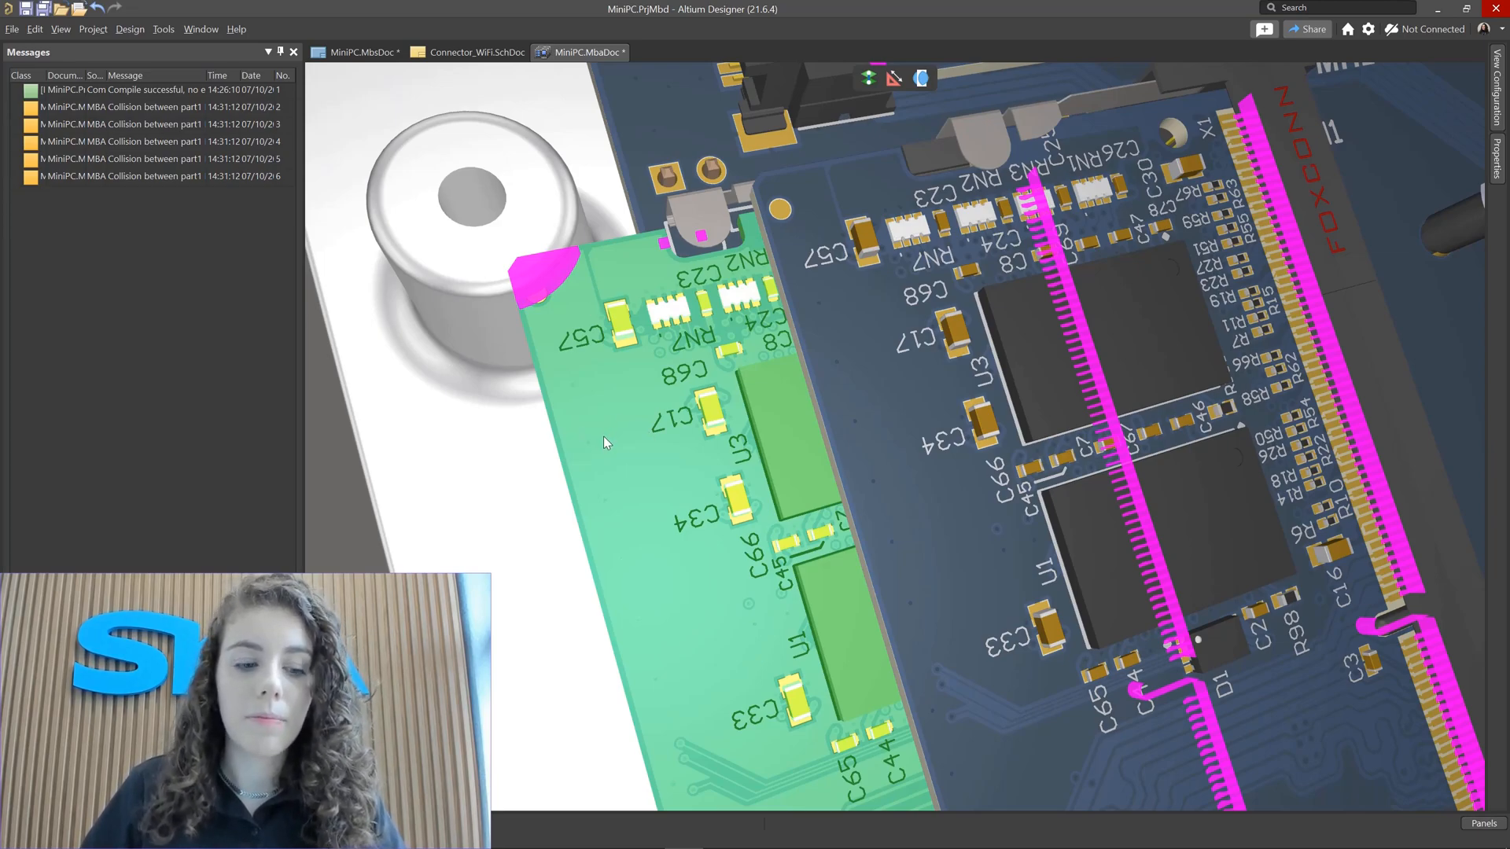
Step: Zoom out and return to a top view of the whole assembly
{"action": "scroll", "coordinate": [525, 333], "scroll_direction": "down", "scroll_amount": 3, "text": "ctrl"}
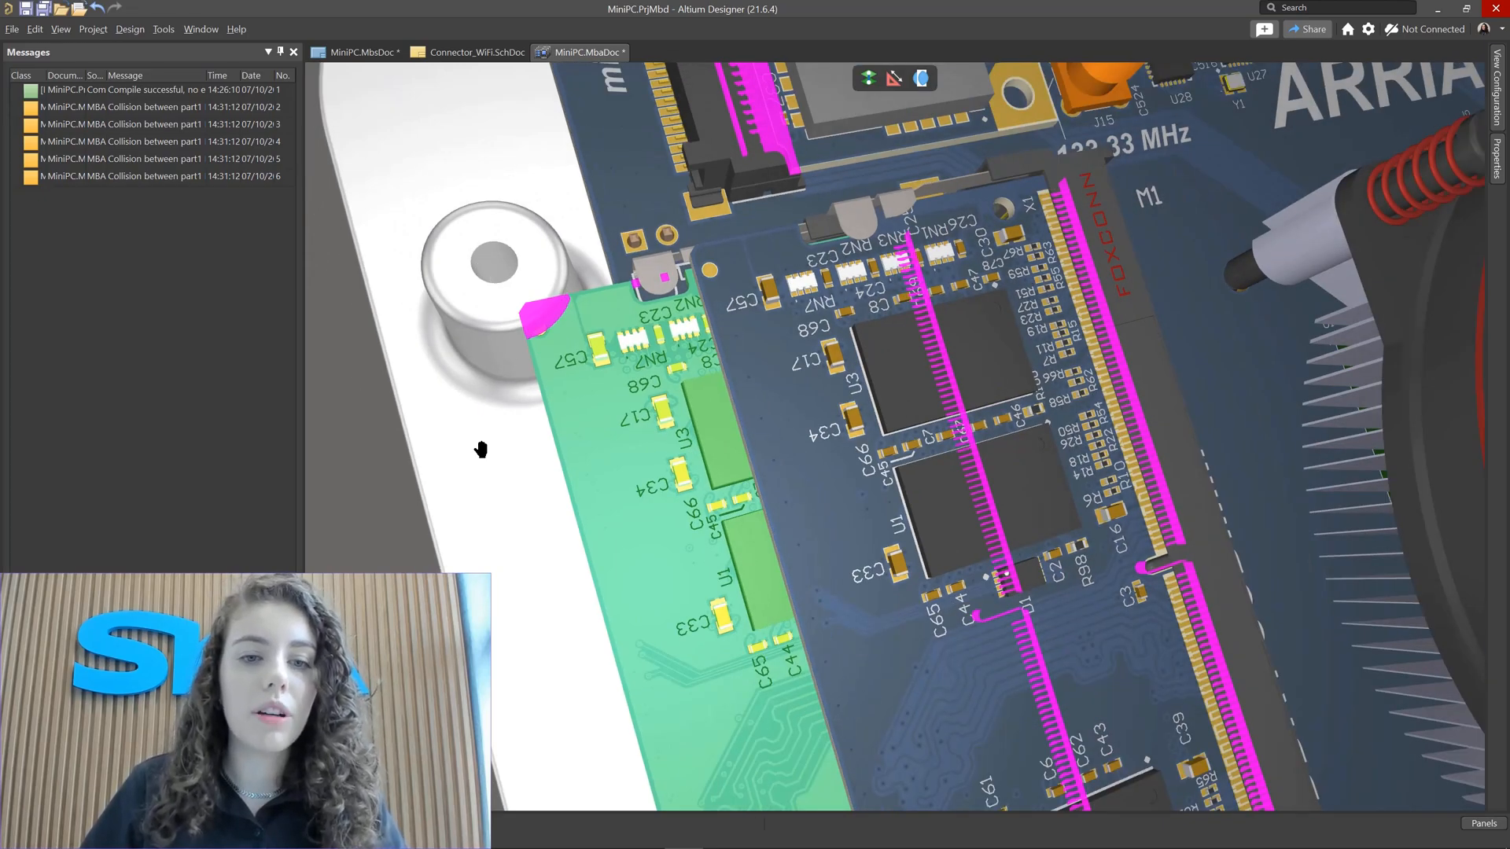
{"action": "right_click_drag", "start_coordinate": [482, 446], "coordinate": [553, 246]}
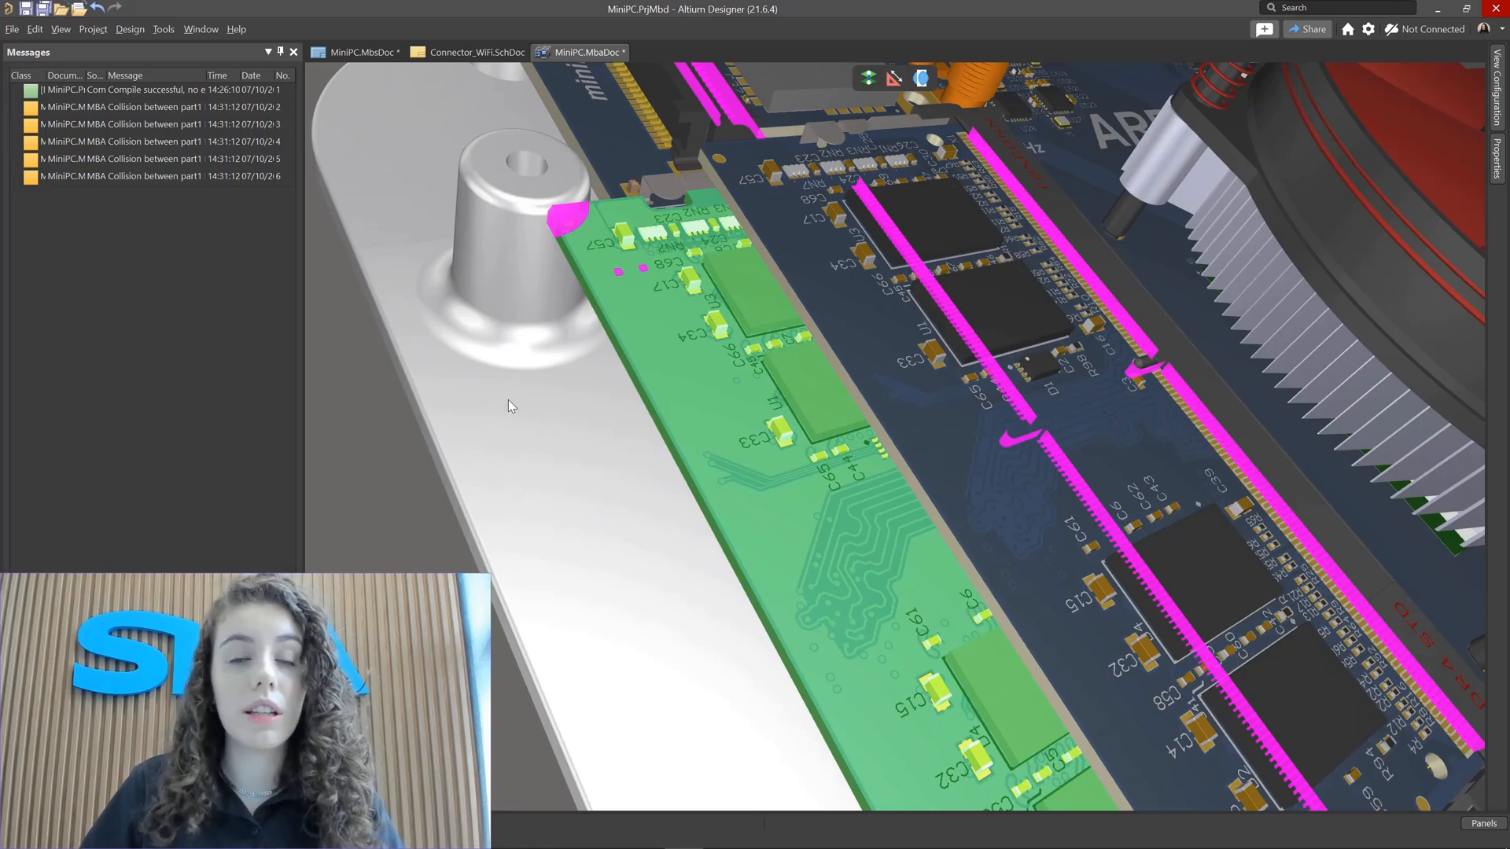
{"action": "scroll", "coordinate": [564, 384], "scroll_direction": "down", "scroll_amount": 1, "text": "ctrl"}
{"action": "scroll", "coordinate": [564, 378], "scroll_direction": "down", "scroll_amount": 4, "text": "ctrl"}
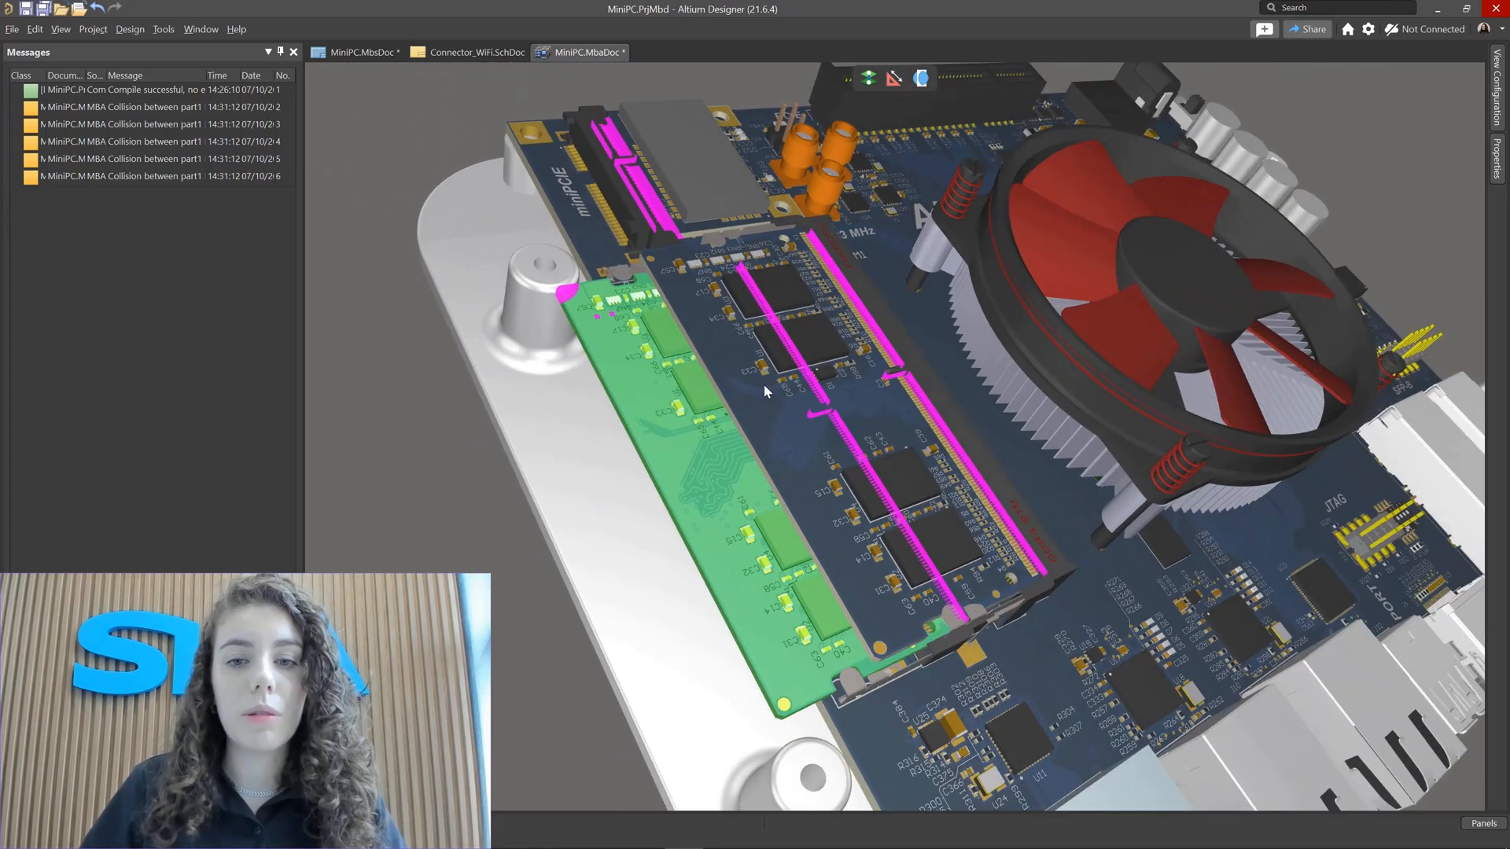
{"action": "right_click_drag", "start_coordinate": [905, 441], "coordinate": [800, 456], "text": "shift"}
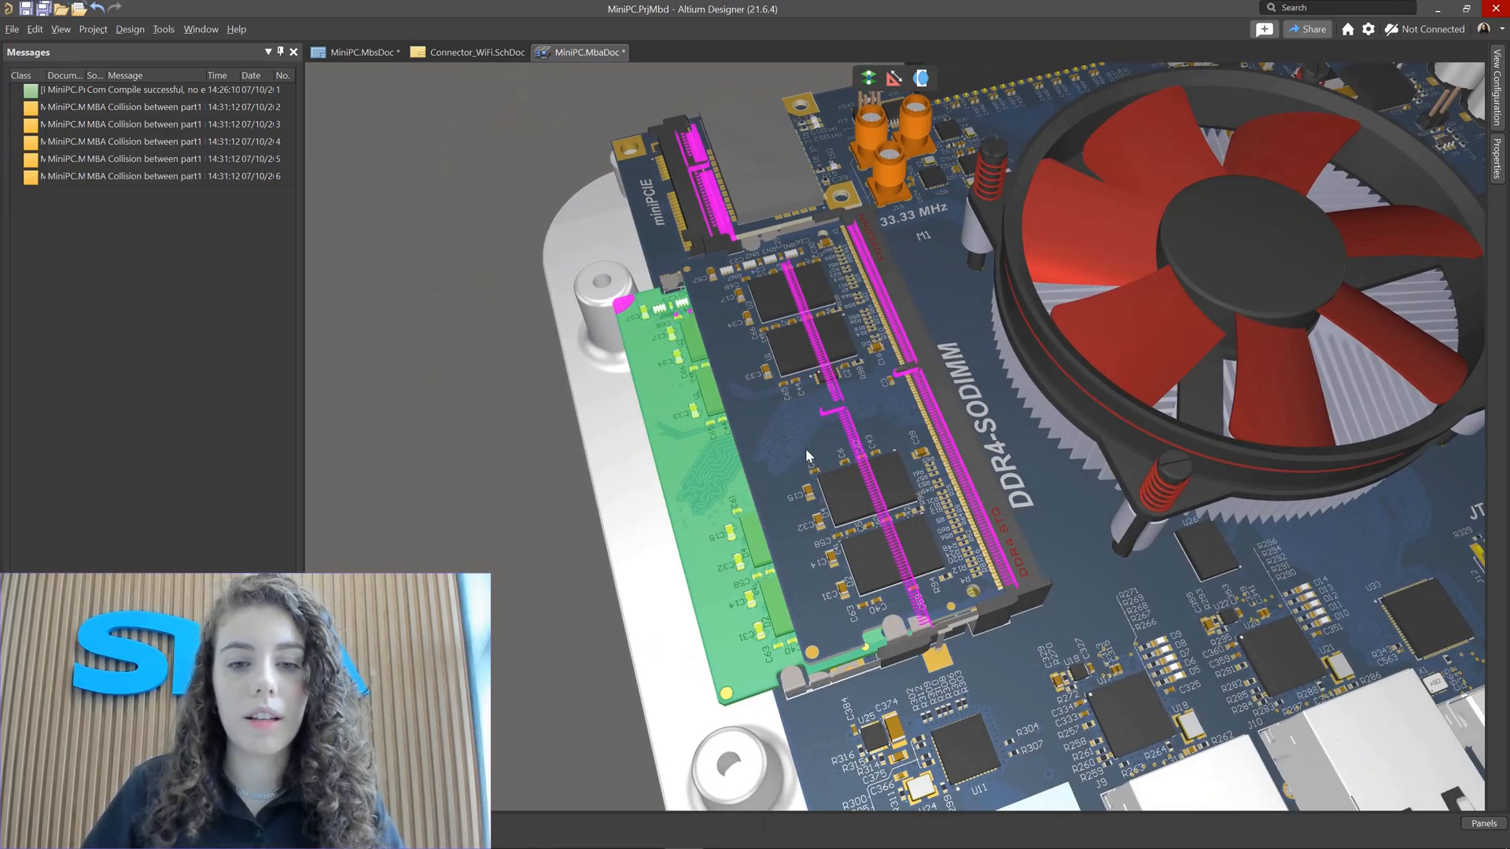
{"action": "scroll", "coordinate": [814, 460], "scroll_direction": "down", "scroll_amount": 3, "text": "ctrl"}
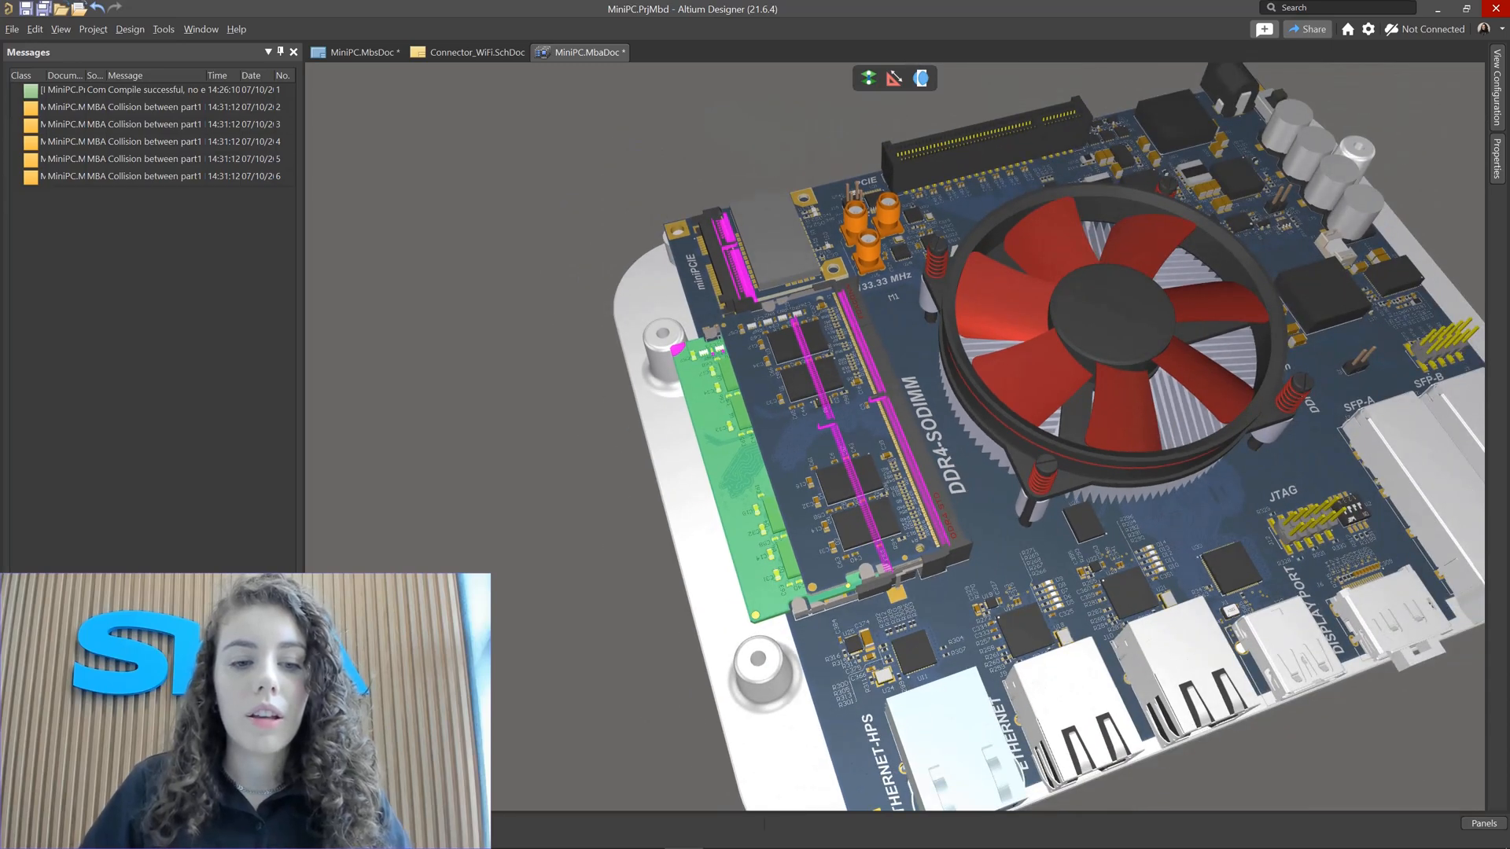
{"action": "left_click", "coordinate": [574, 542]}
{"action": "key", "text": "0"}
{"action": "right_click_drag", "start_coordinate": [573, 542], "coordinate": [670, 425]}
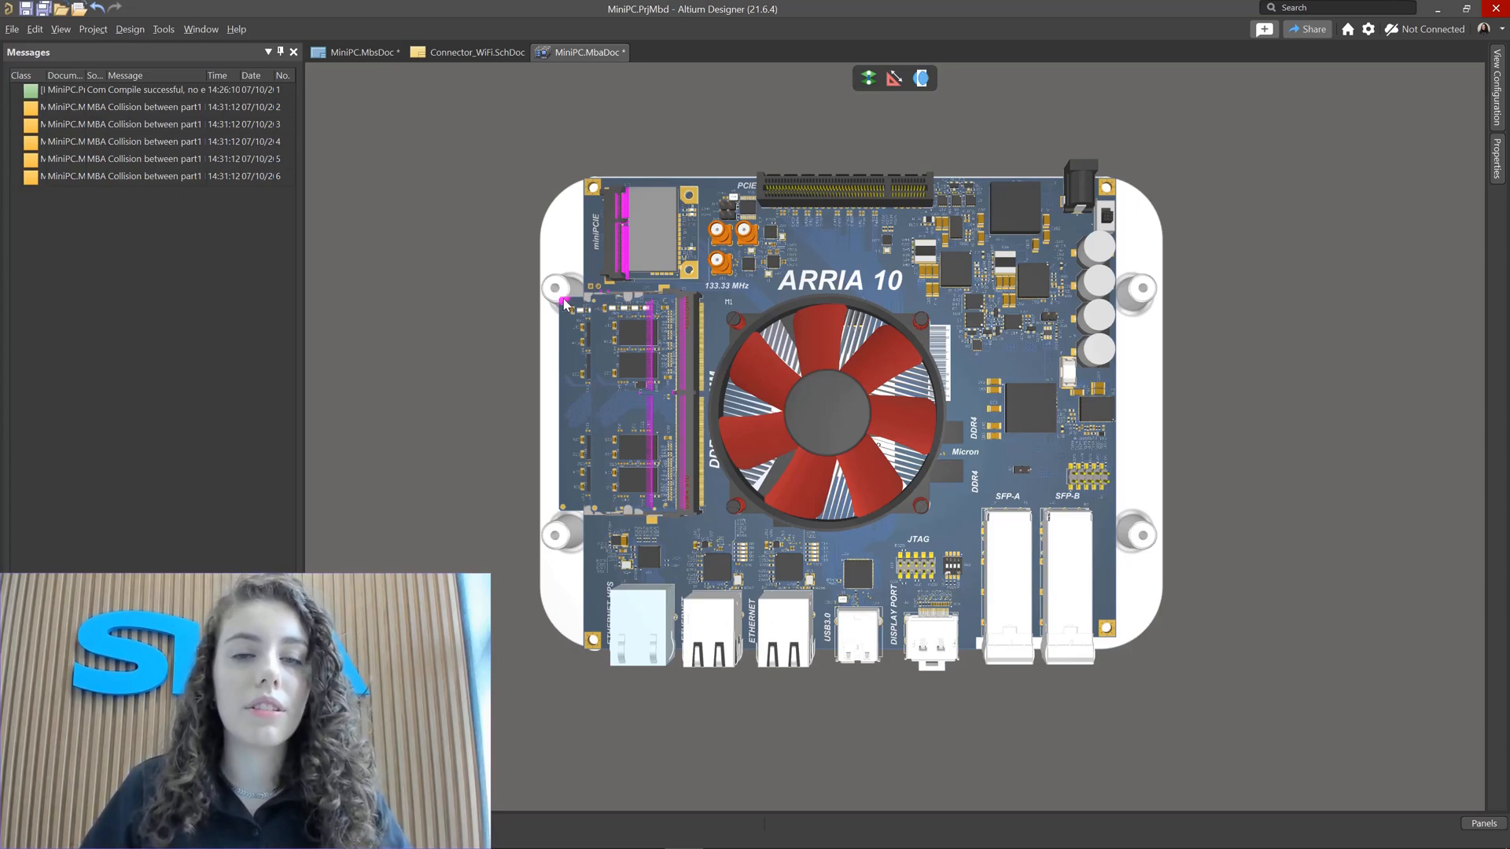
Step: Open the Multiboard Assembly panel
{"action": "left_click", "coordinate": [126, 33]}
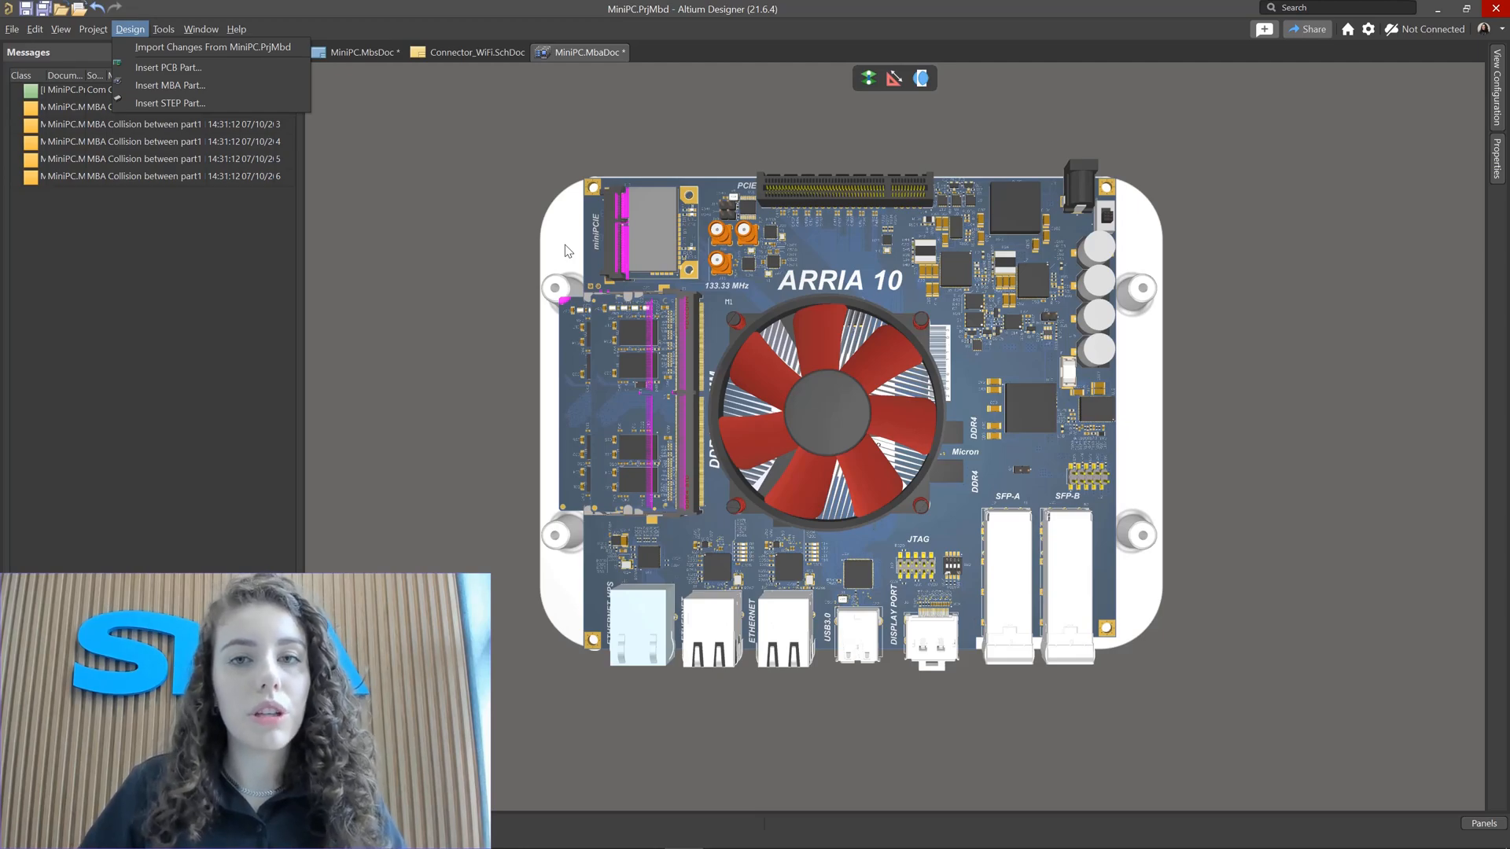
{"action": "left_click", "coordinate": [408, 227]}
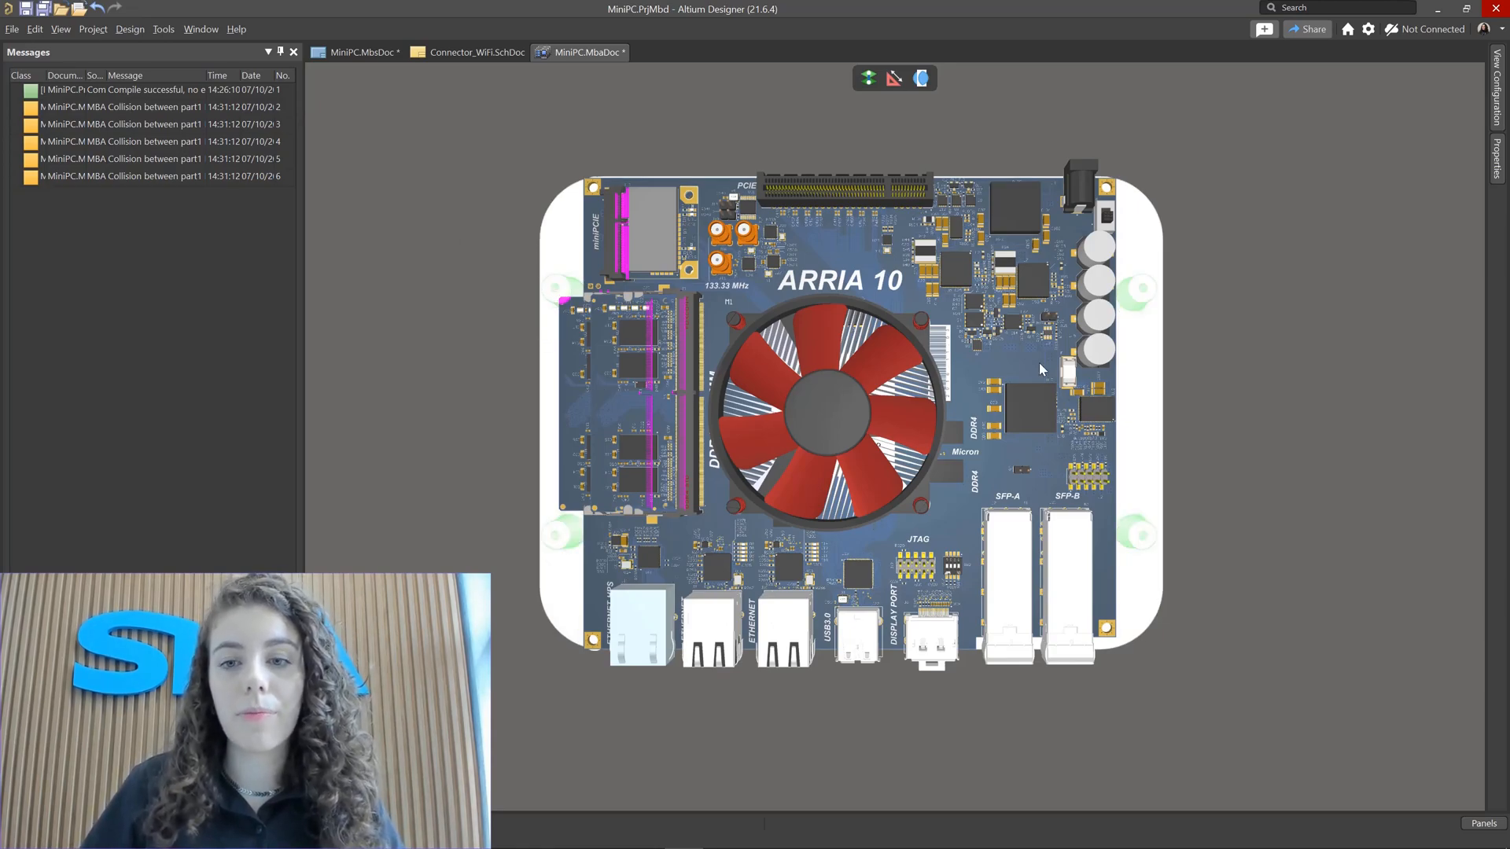
{"action": "left_click", "coordinate": [1492, 825]}
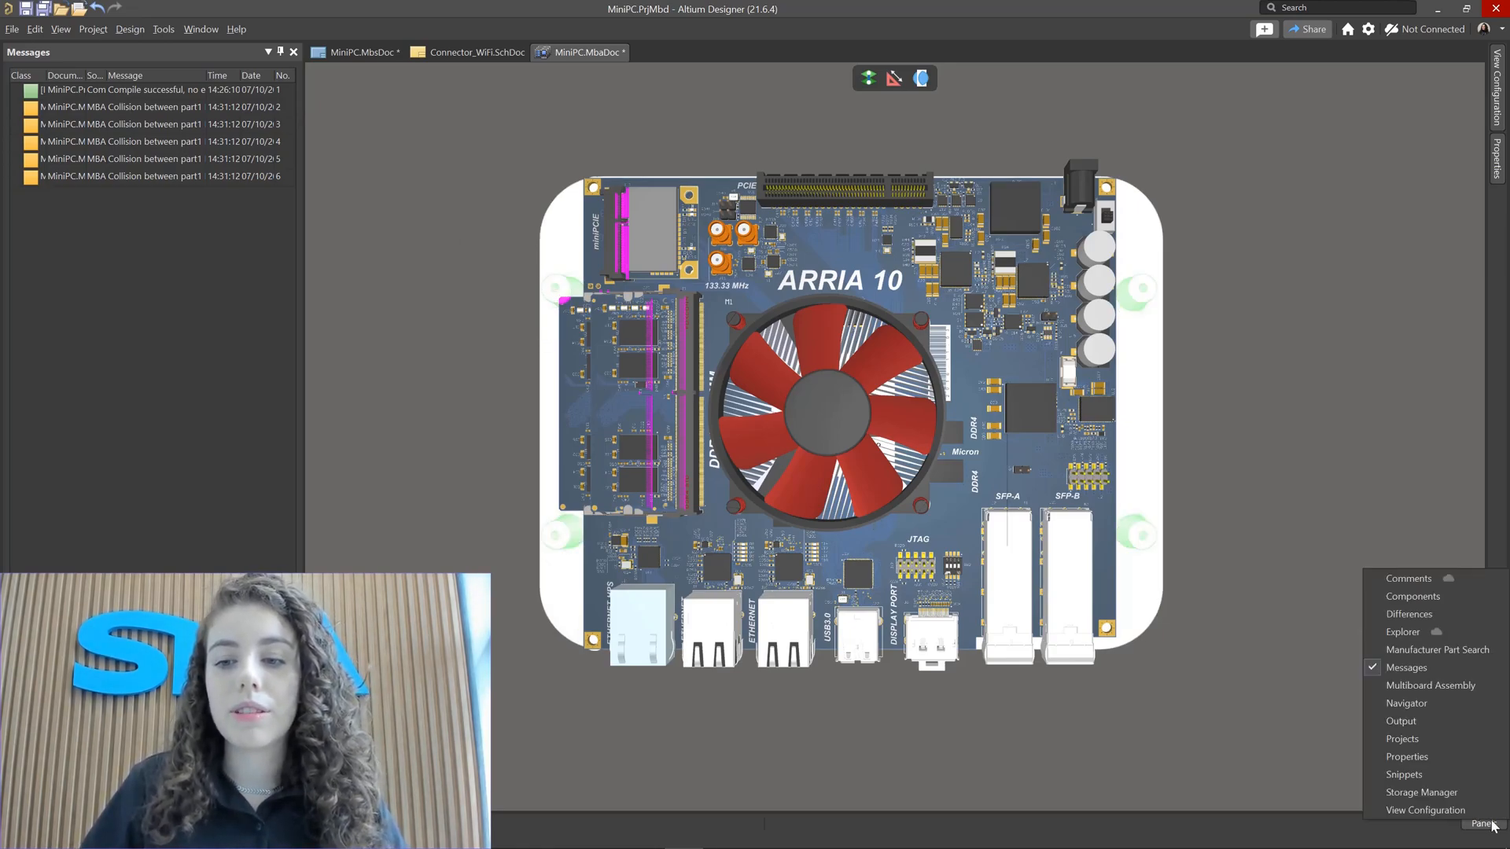
{"action": "left_click", "coordinate": [1429, 686]}
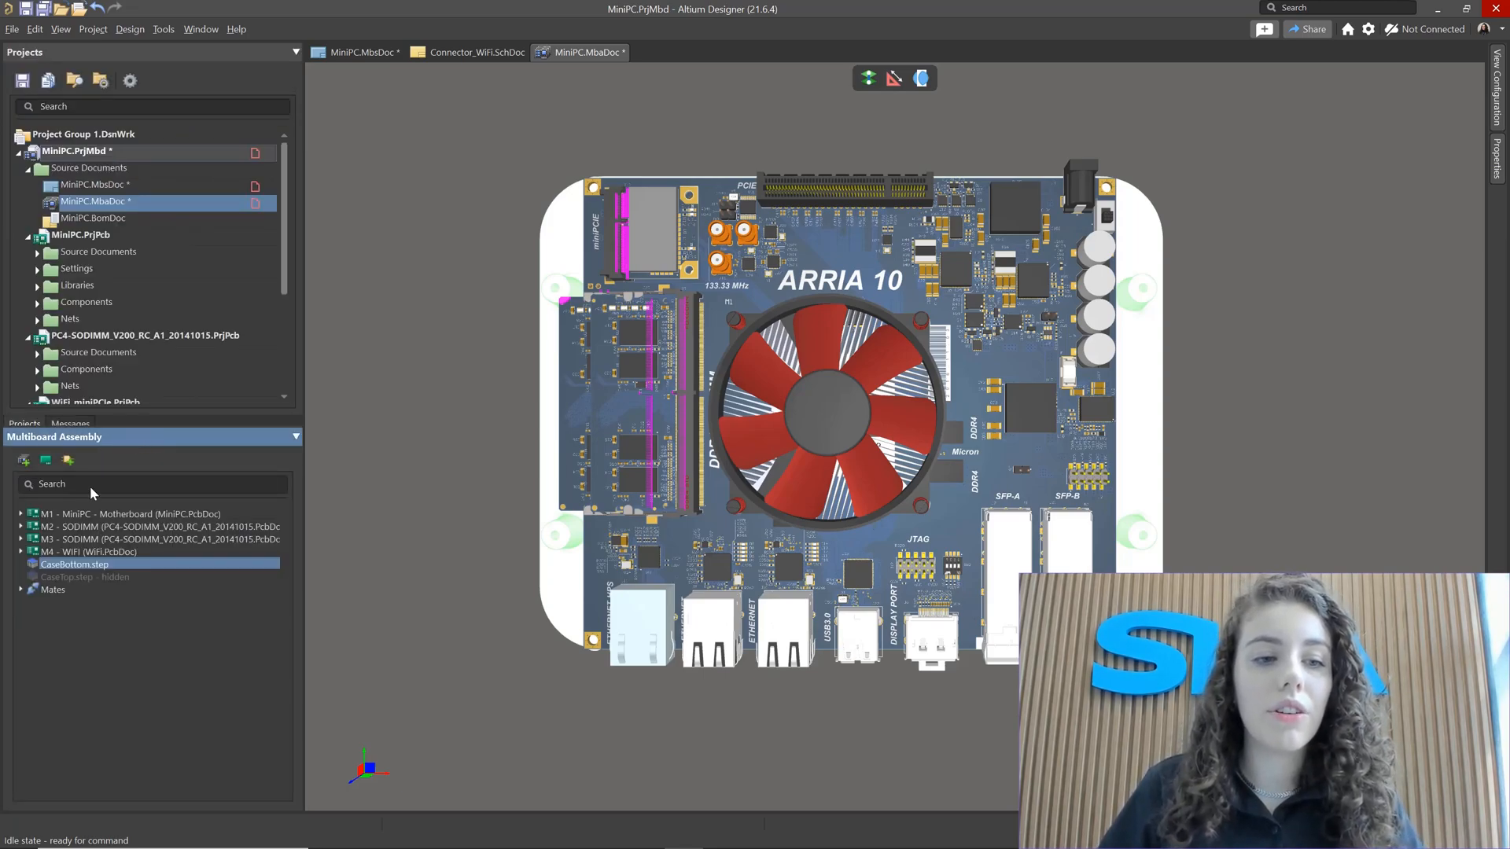
Step: Select each board part from M1 to M4 in turn to highlight it in the assembly
{"action": "left_click", "coordinate": [93, 517]}
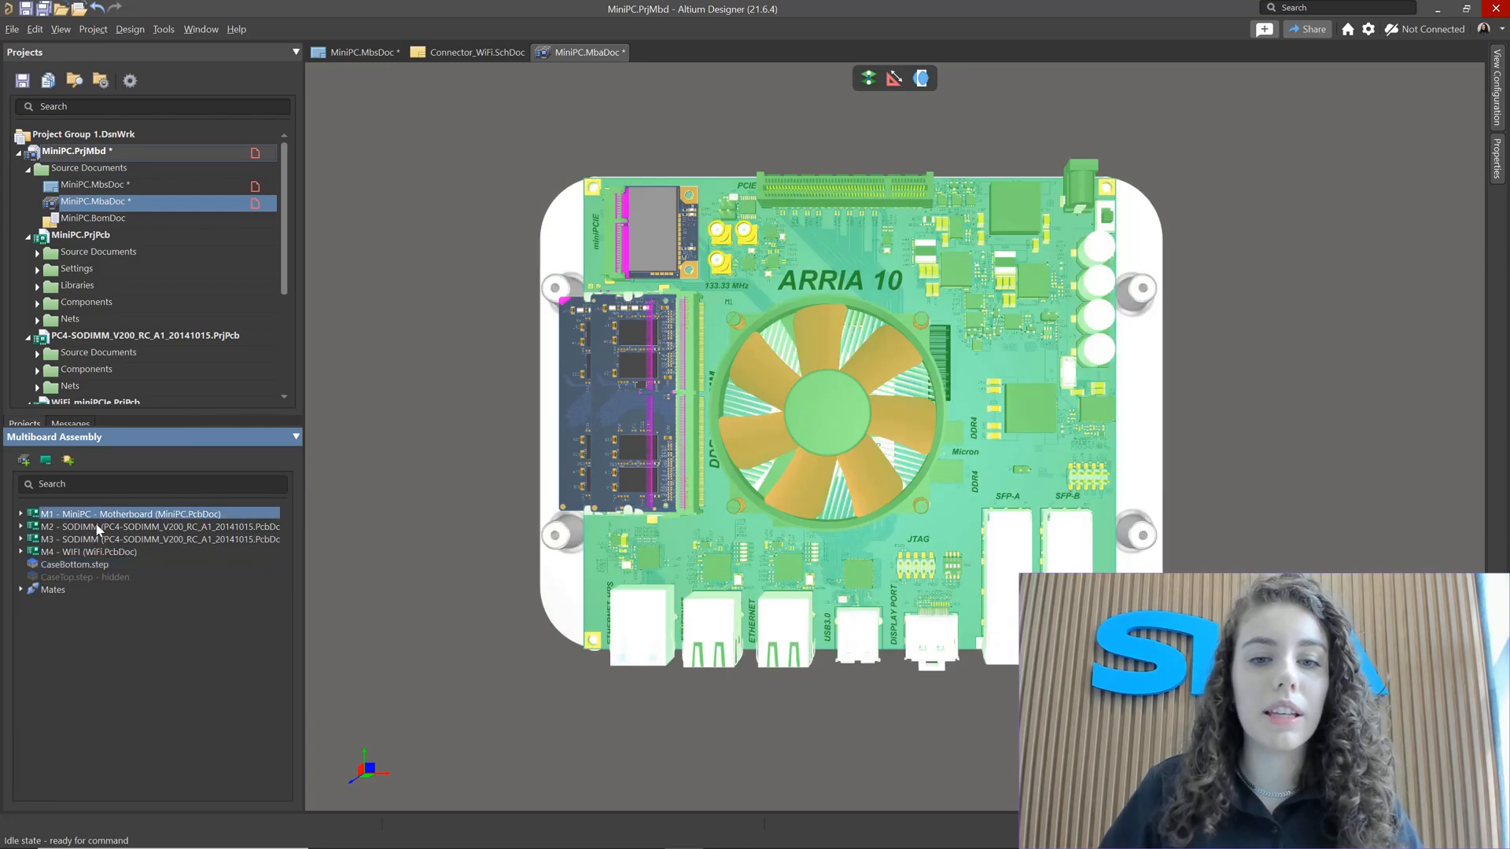
{"action": "left_click", "coordinate": [96, 526]}
{"action": "left_click", "coordinate": [98, 539]}
{"action": "left_click", "coordinate": [103, 552]}
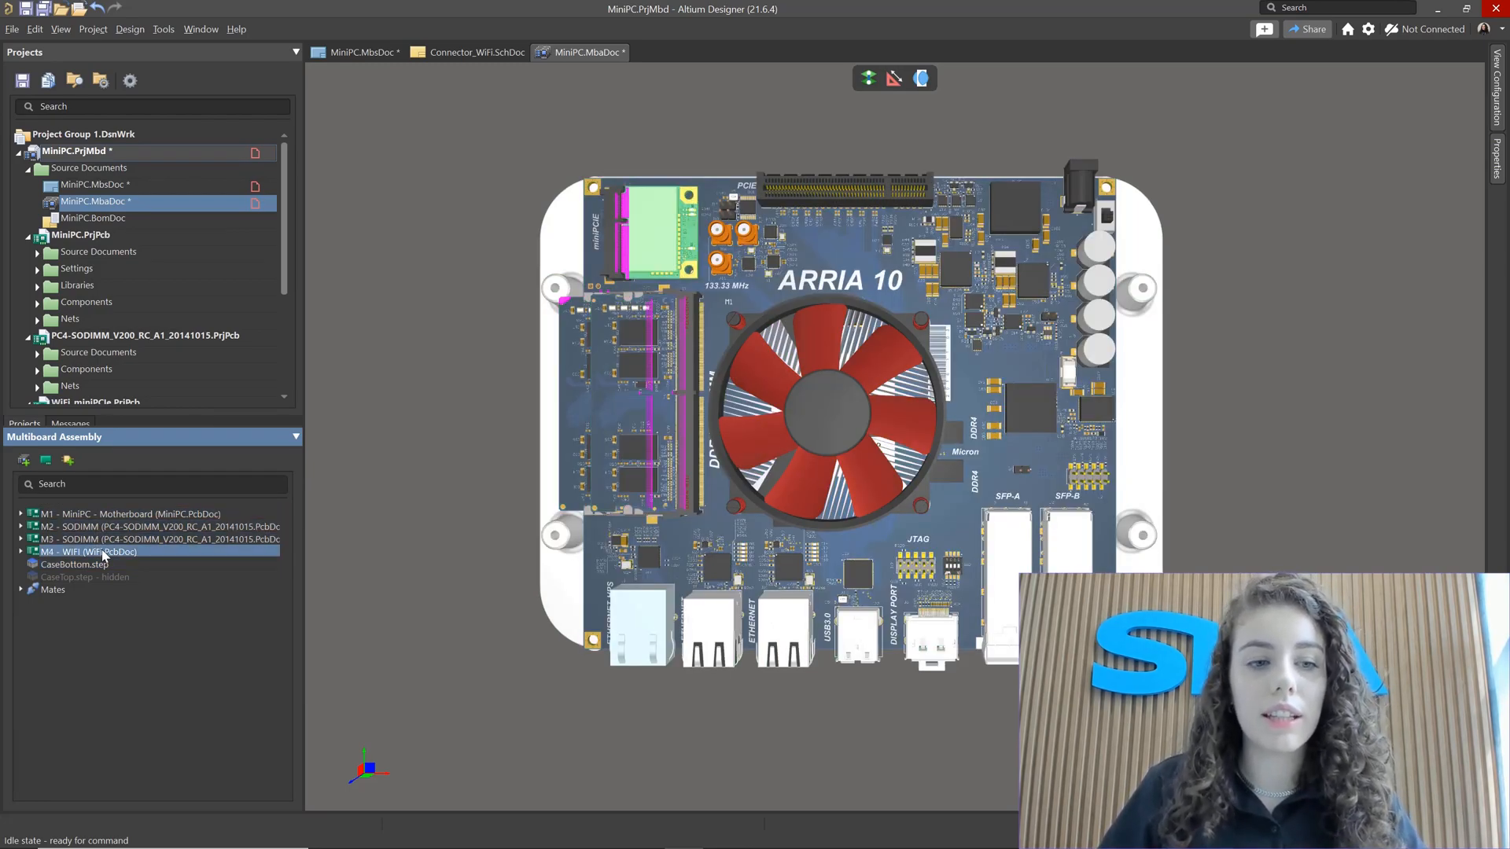
Step: Expand the Mates list and select each mate in turn to review its settings
{"action": "left_click", "coordinate": [22, 589]}
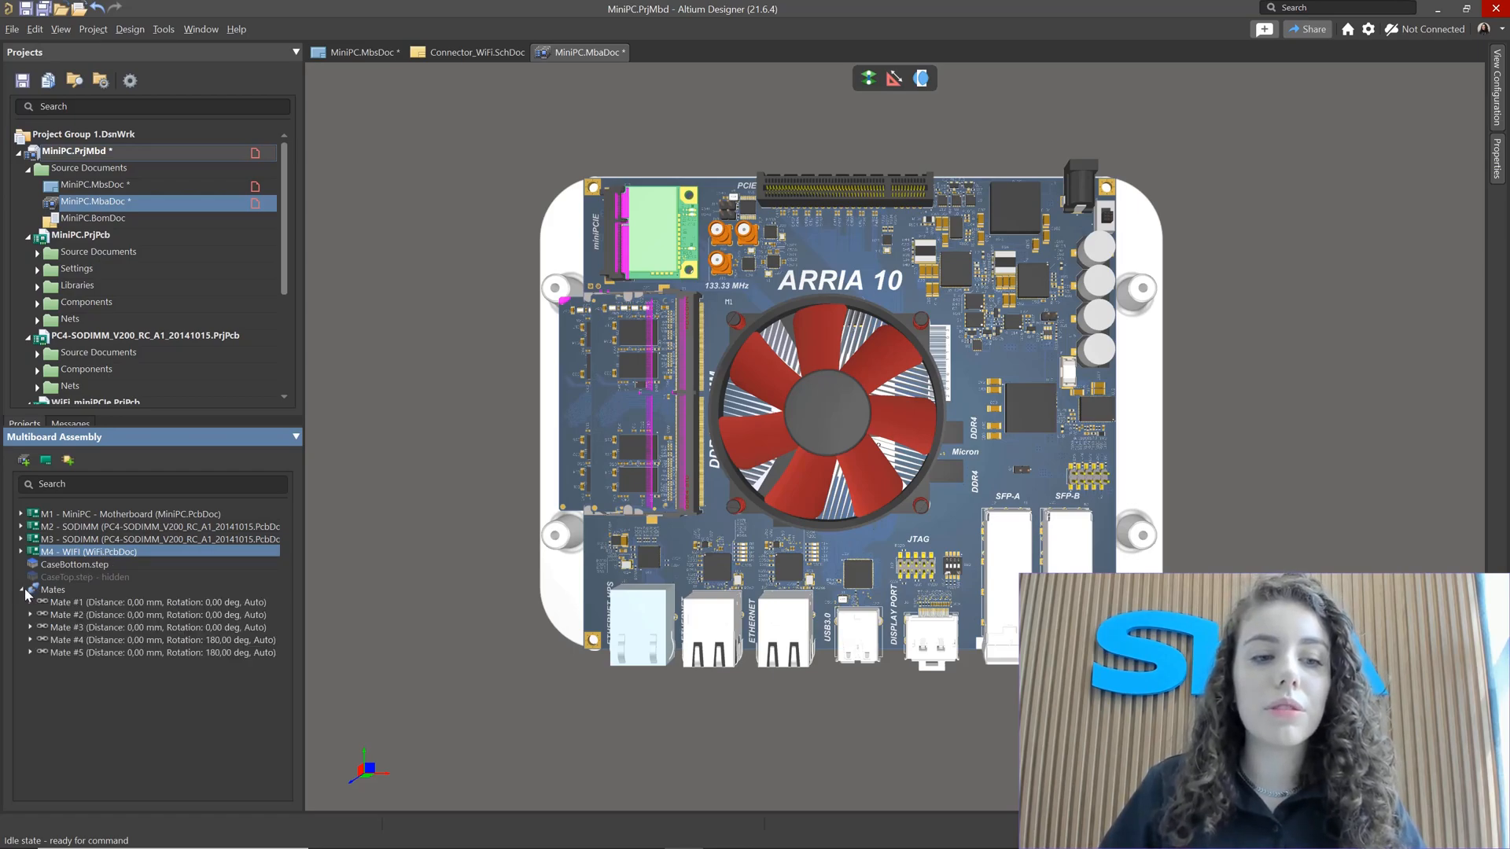
{"action": "left_click", "coordinate": [78, 602]}
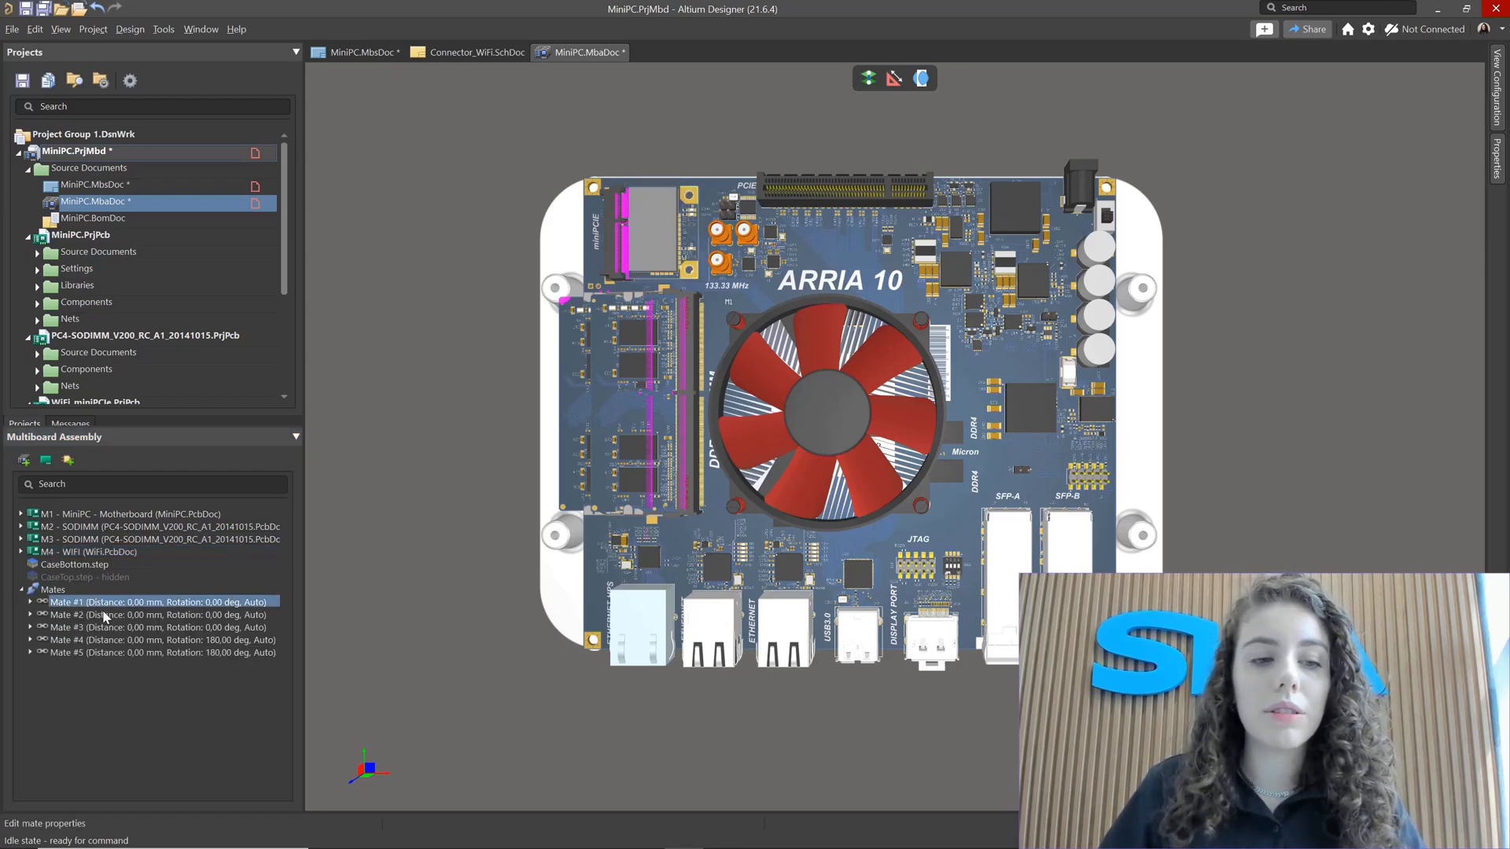
{"action": "left_click", "coordinate": [107, 620]}
{"action": "left_click", "coordinate": [108, 628]}
{"action": "left_click", "coordinate": [112, 640]}
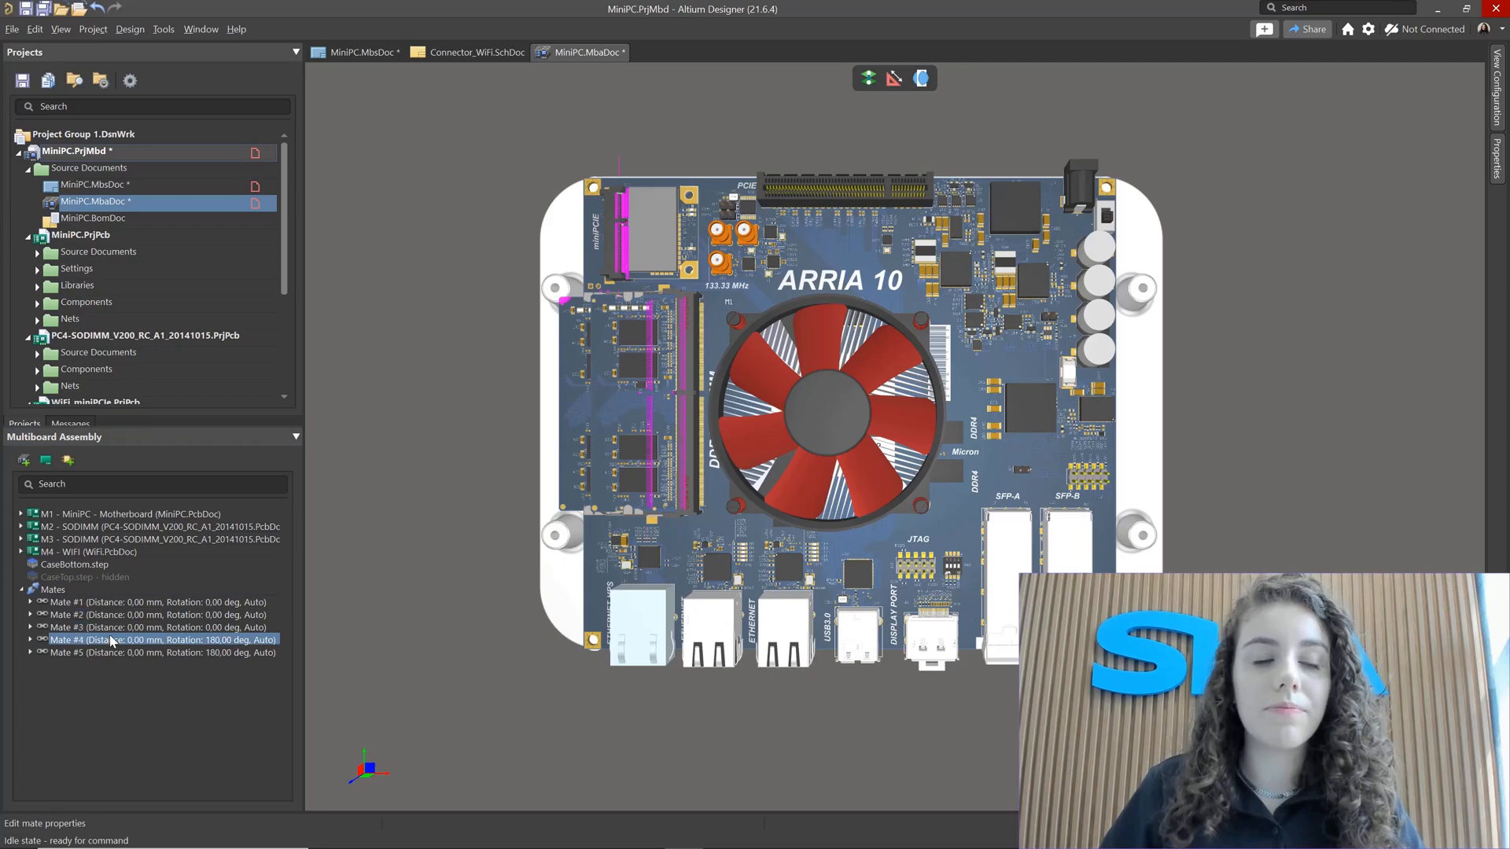
{"action": "left_click", "coordinate": [163, 32]}
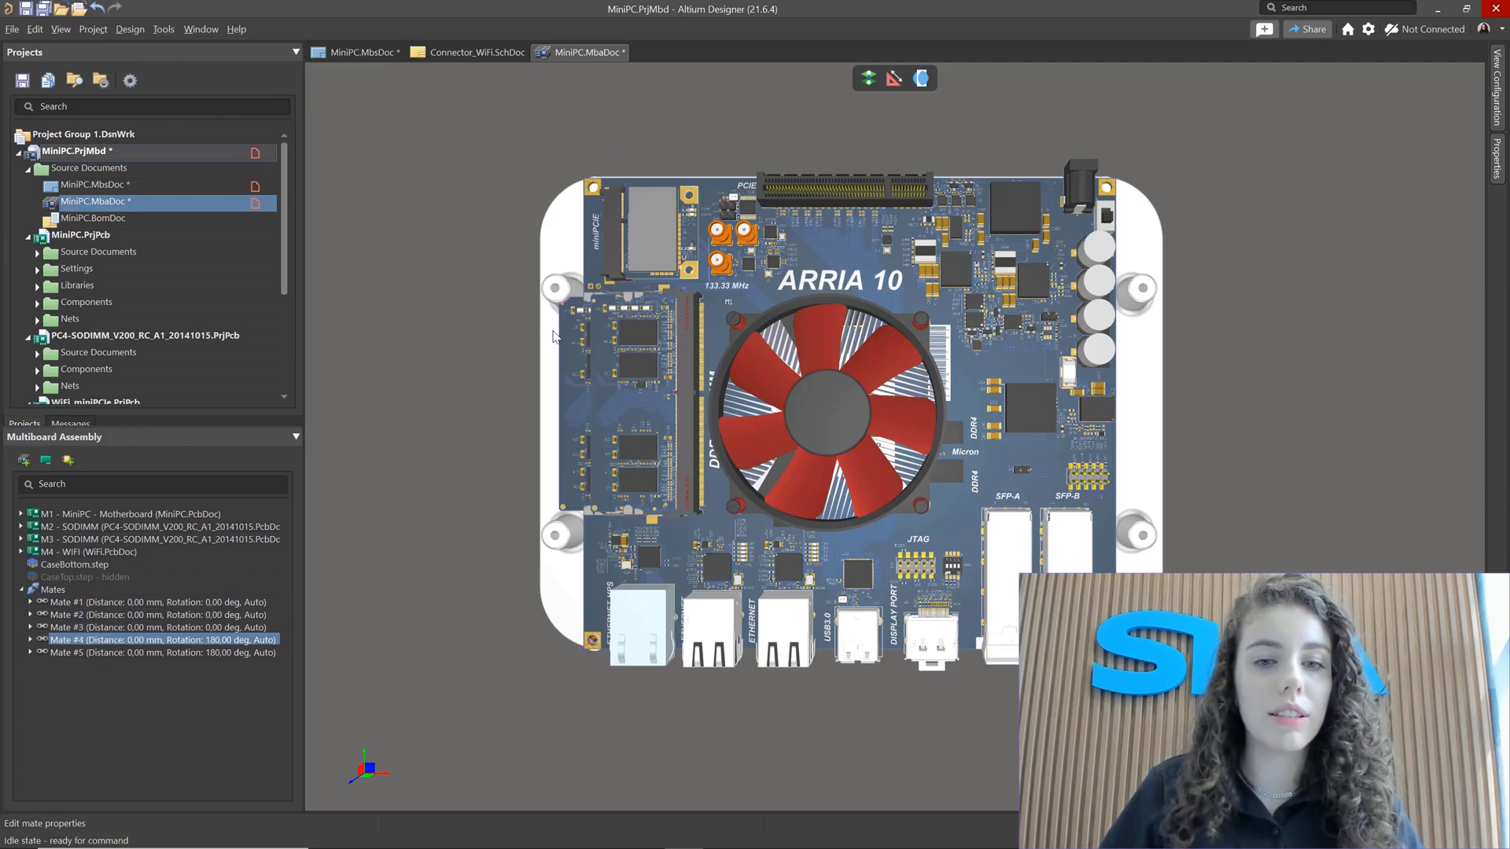
{"action": "scroll", "coordinate": [582, 342], "scroll_direction": "up", "scroll_amount": 2, "text": "ctrl"}
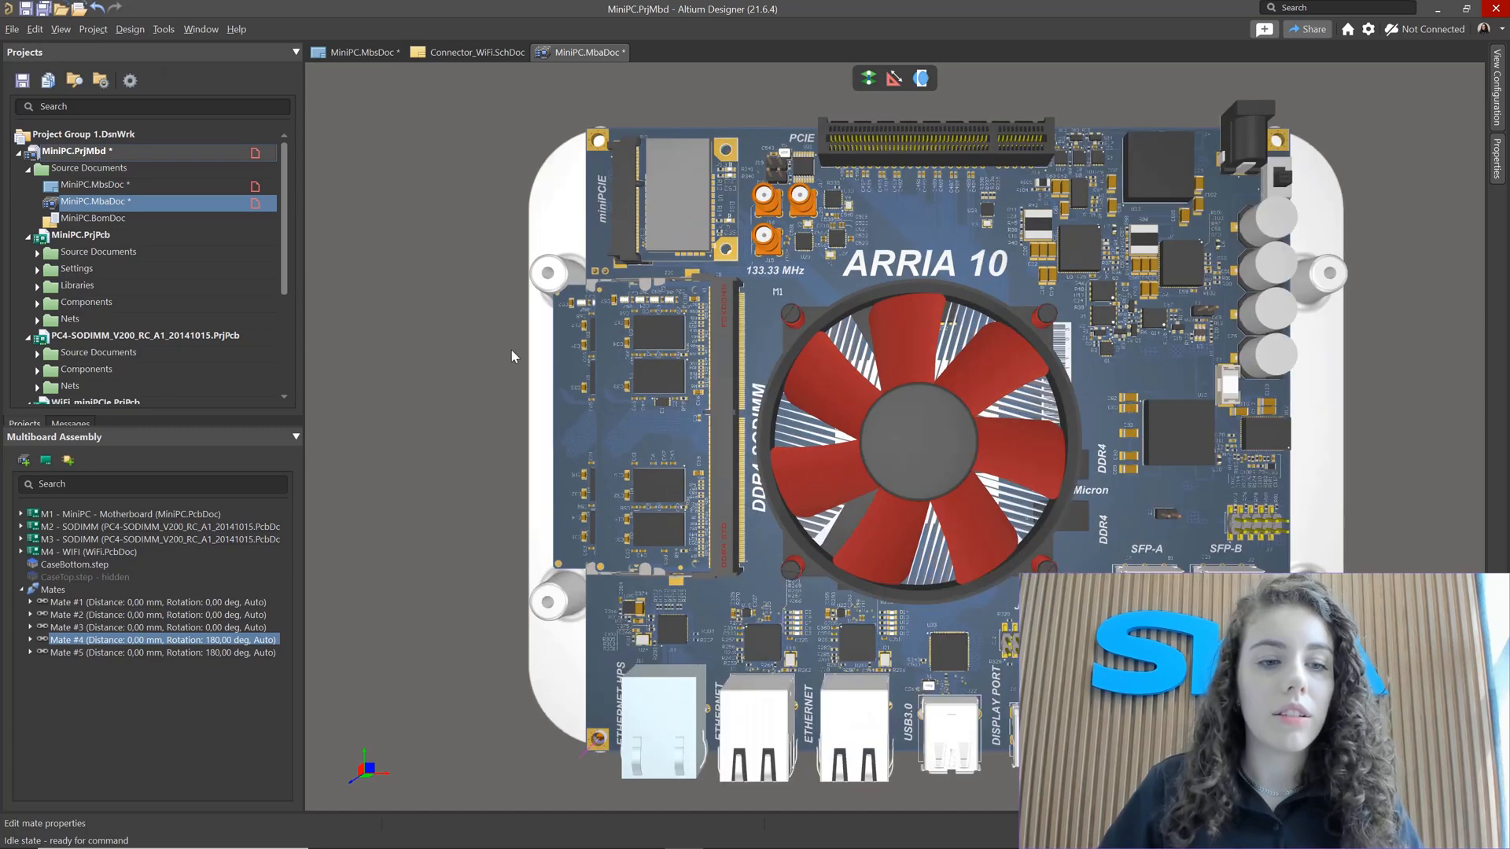
{"action": "left_click", "coordinate": [101, 604]}
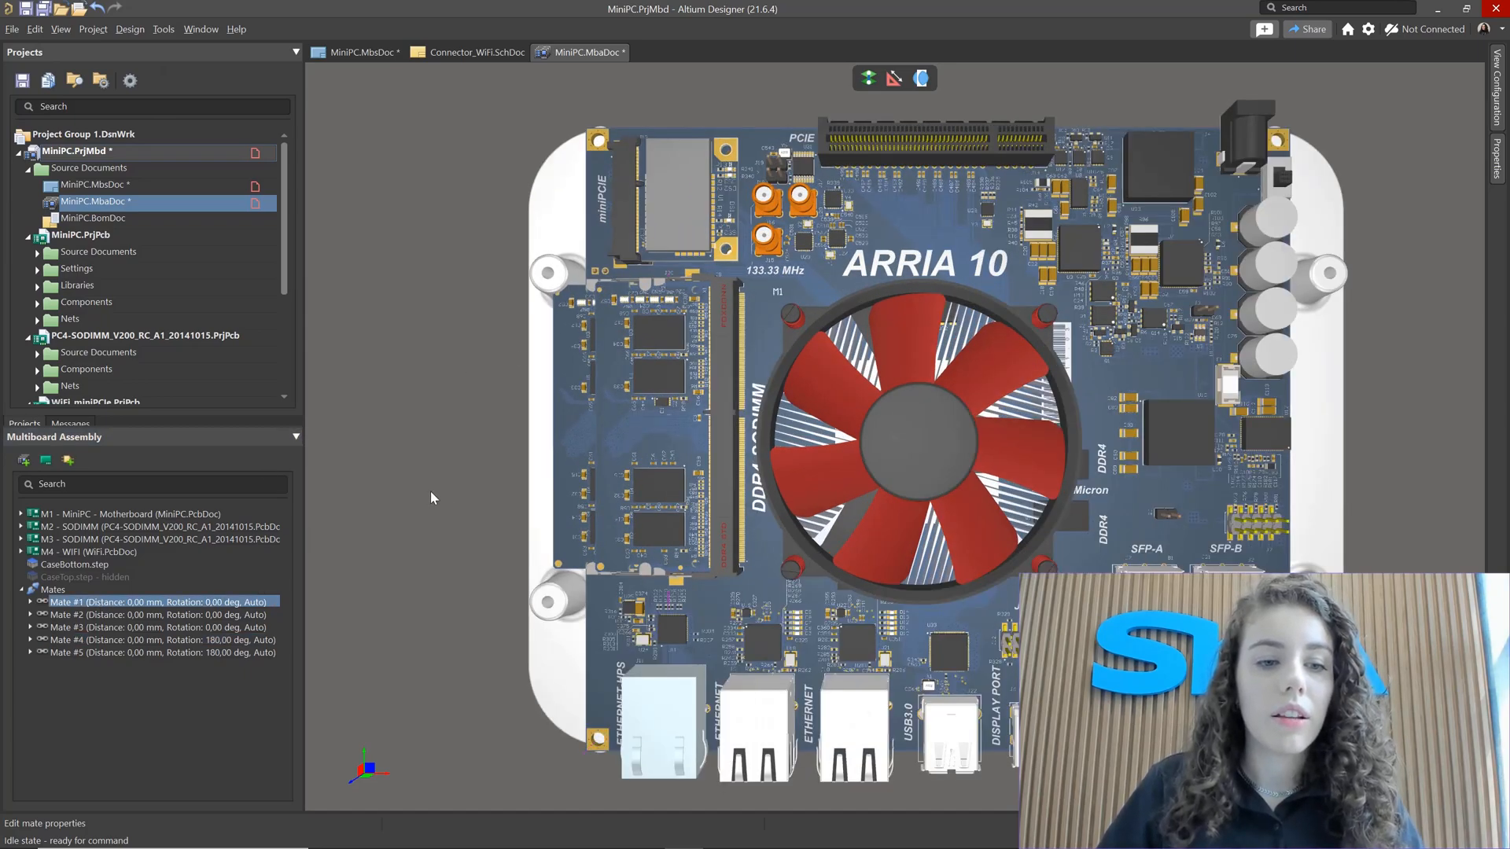
{"action": "left_click", "coordinate": [120, 616]}
{"action": "left_click", "coordinate": [122, 603]}
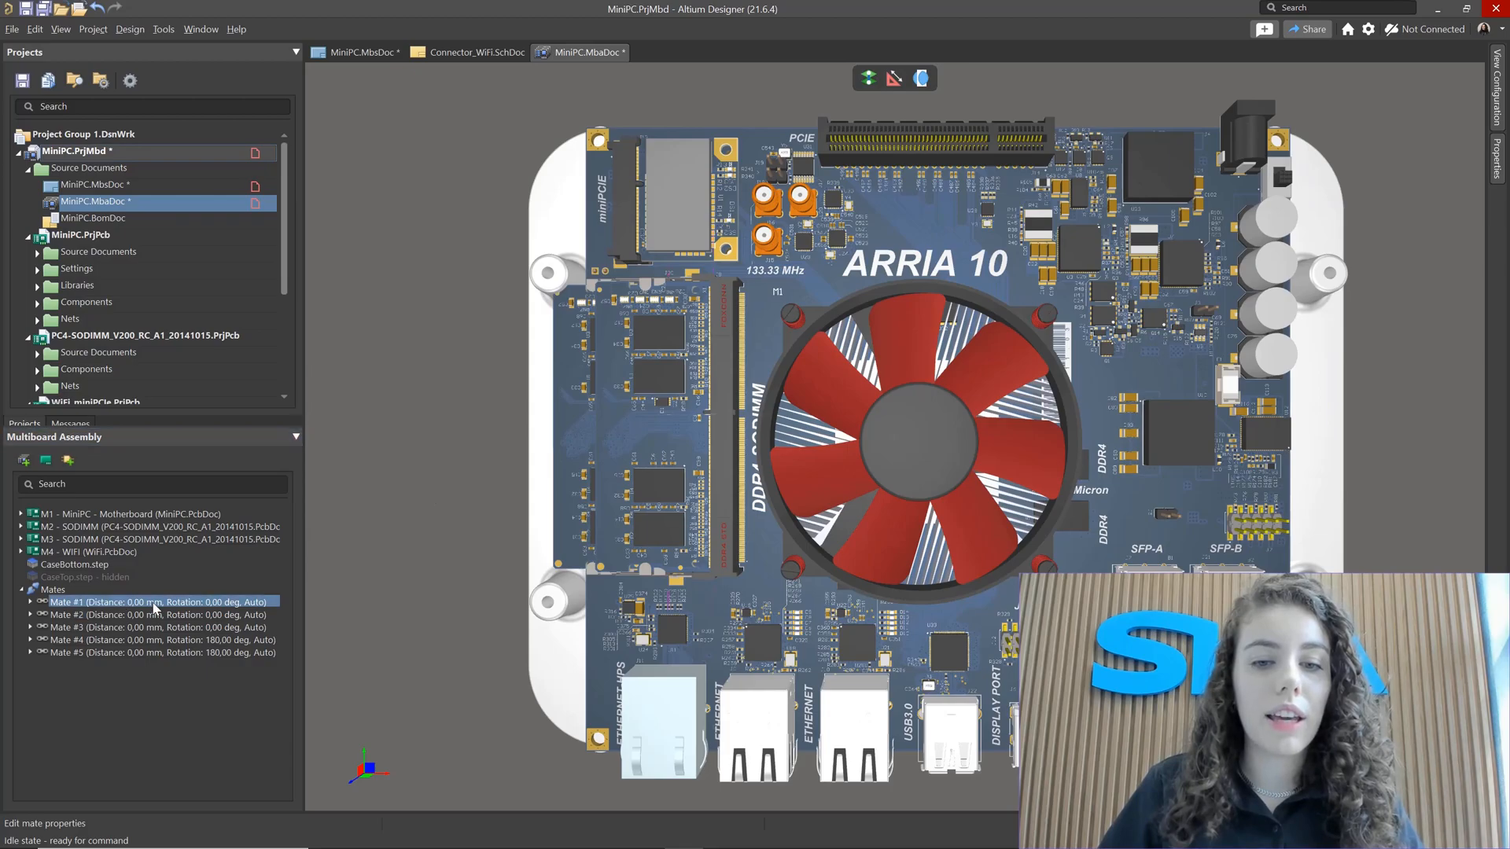
Step: Zoom around the board while stepping through Mate #2 to Mate #5 to locate each mate in the model
{"action": "scroll", "coordinate": [674, 613], "scroll_direction": "up", "scroll_amount": 6, "text": "ctrl"}
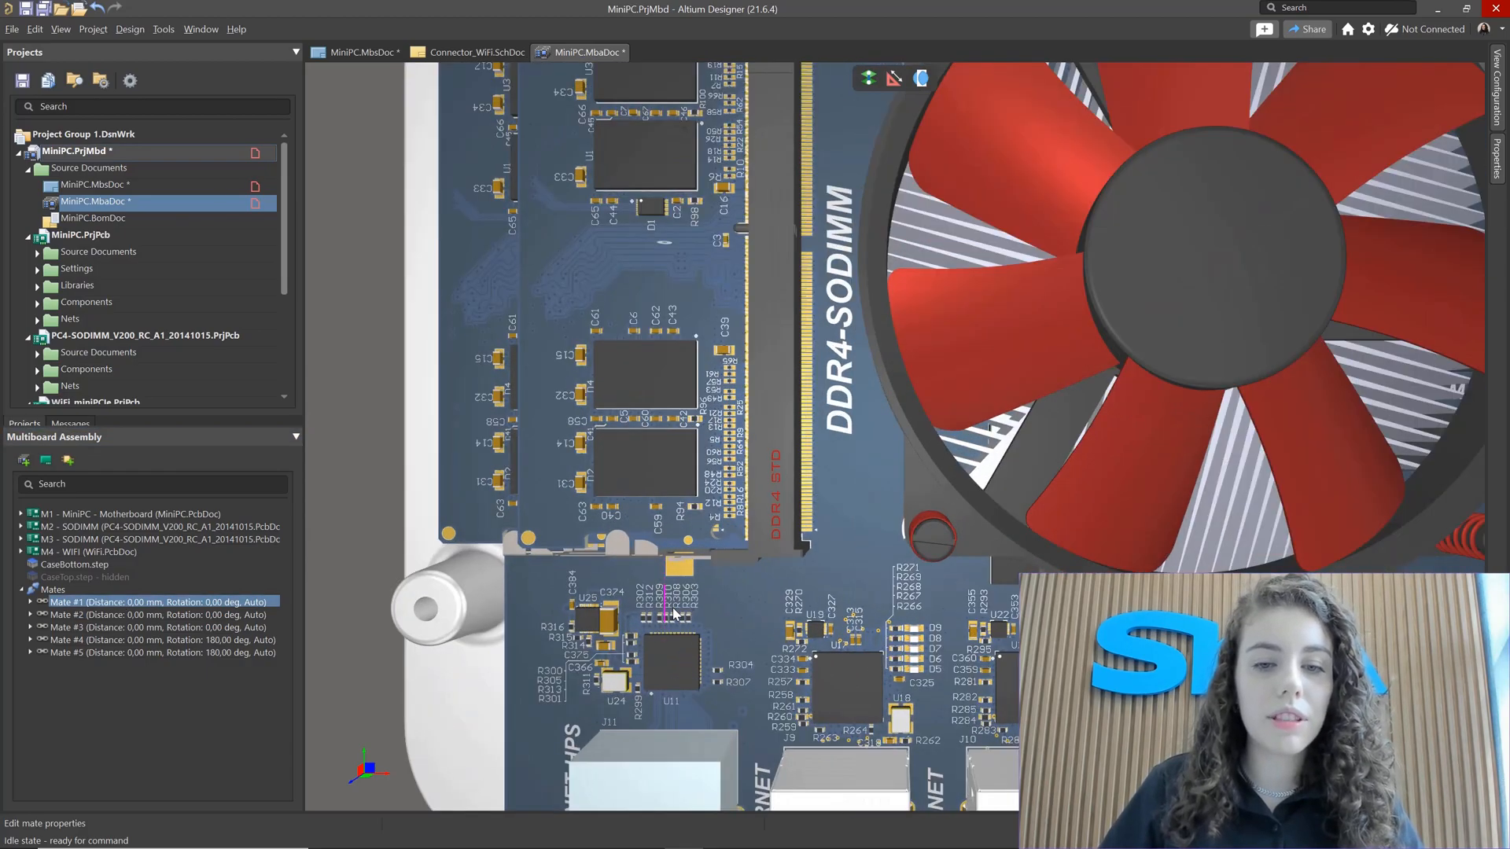
{"action": "scroll", "coordinate": [663, 560], "scroll_direction": "down", "scroll_amount": 5}
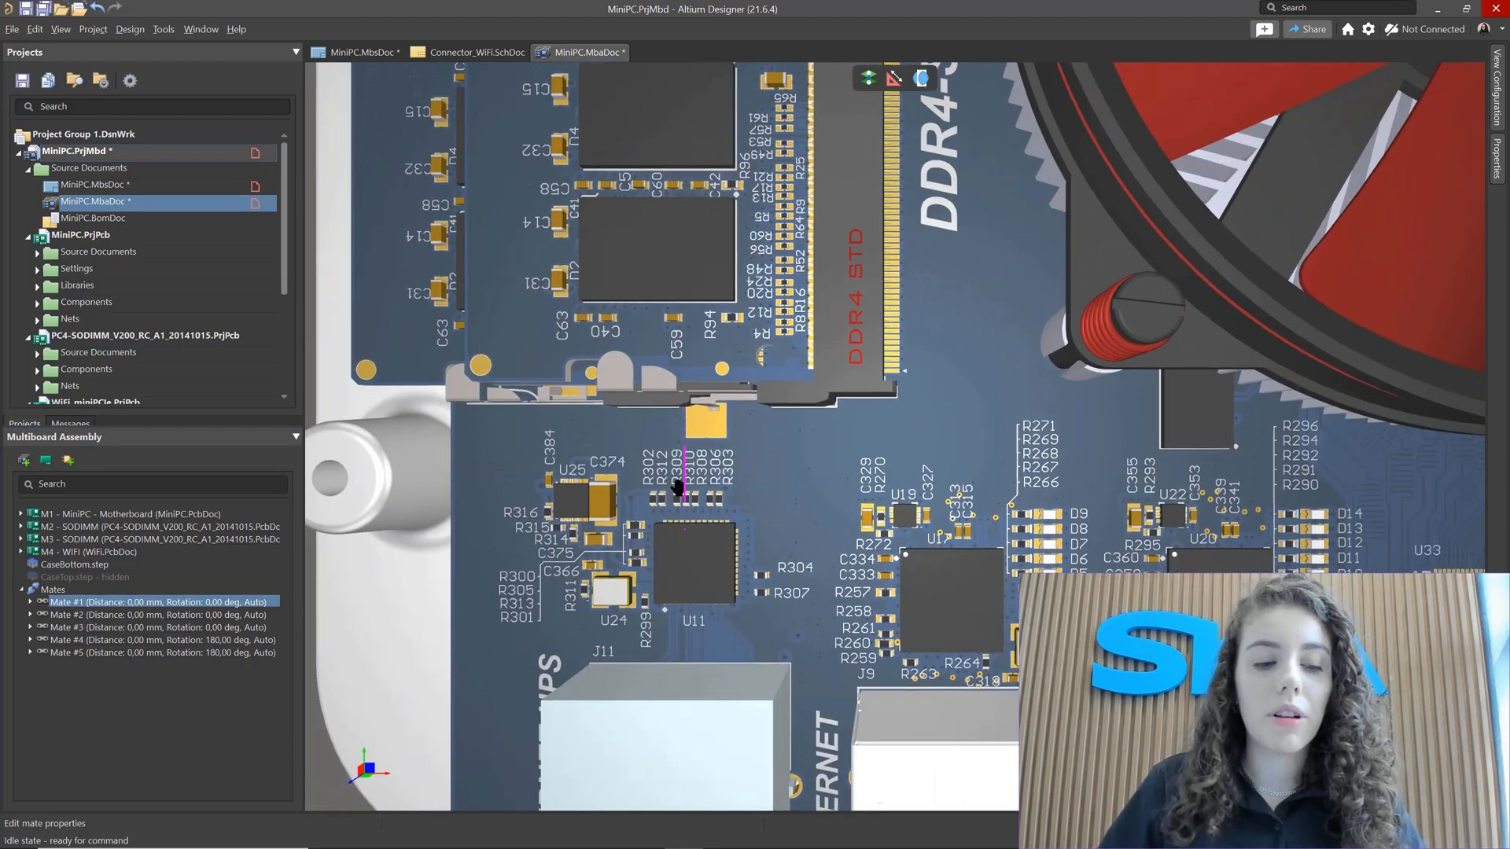
{"action": "scroll", "coordinate": [678, 546], "scroll_direction": "down", "scroll_amount": 3}
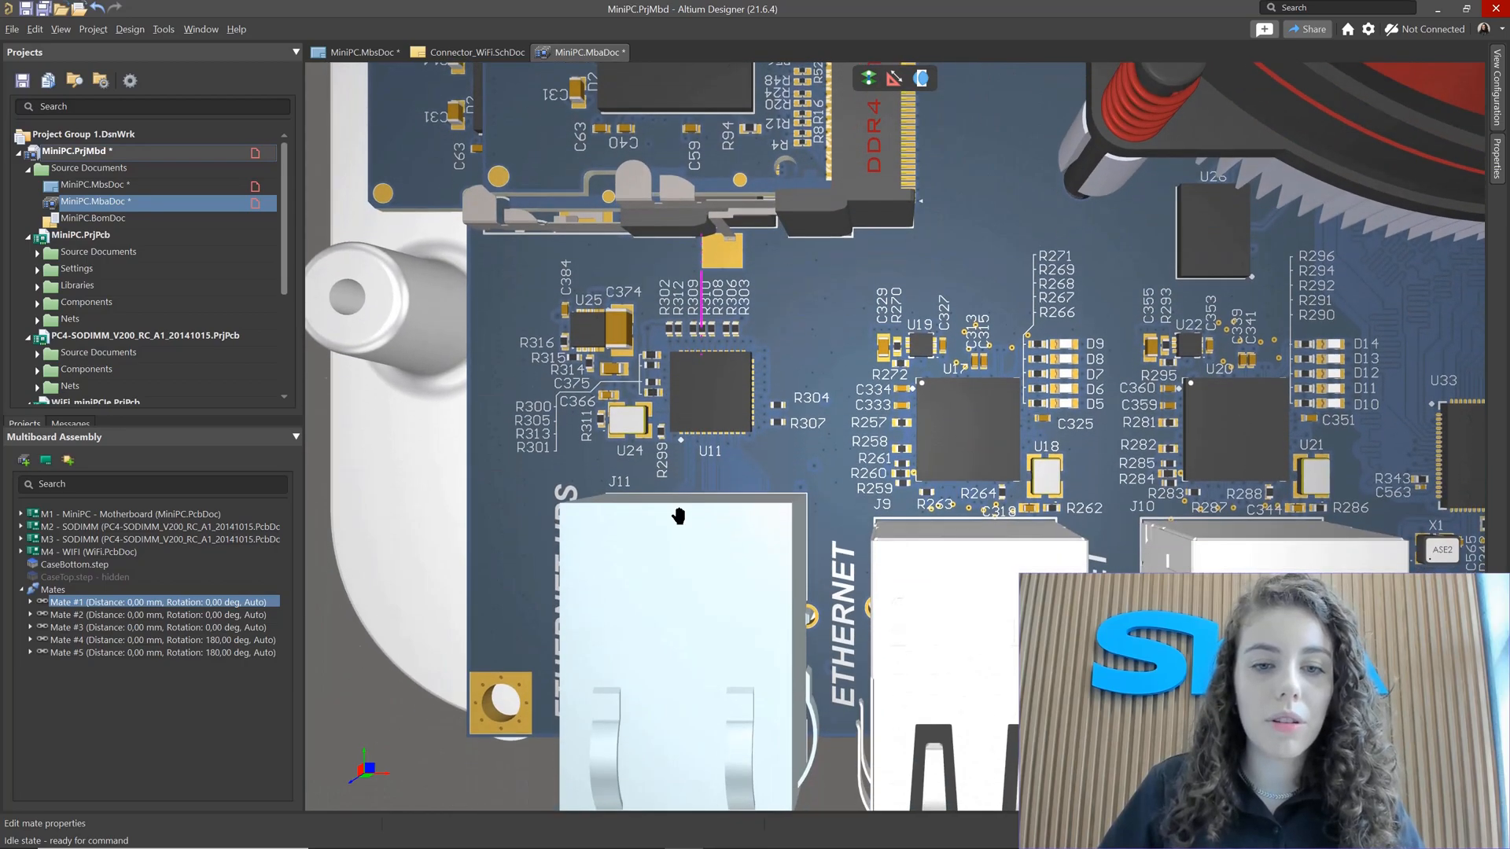
{"action": "scroll", "coordinate": [622, 493], "scroll_direction": "down", "scroll_amount": 1}
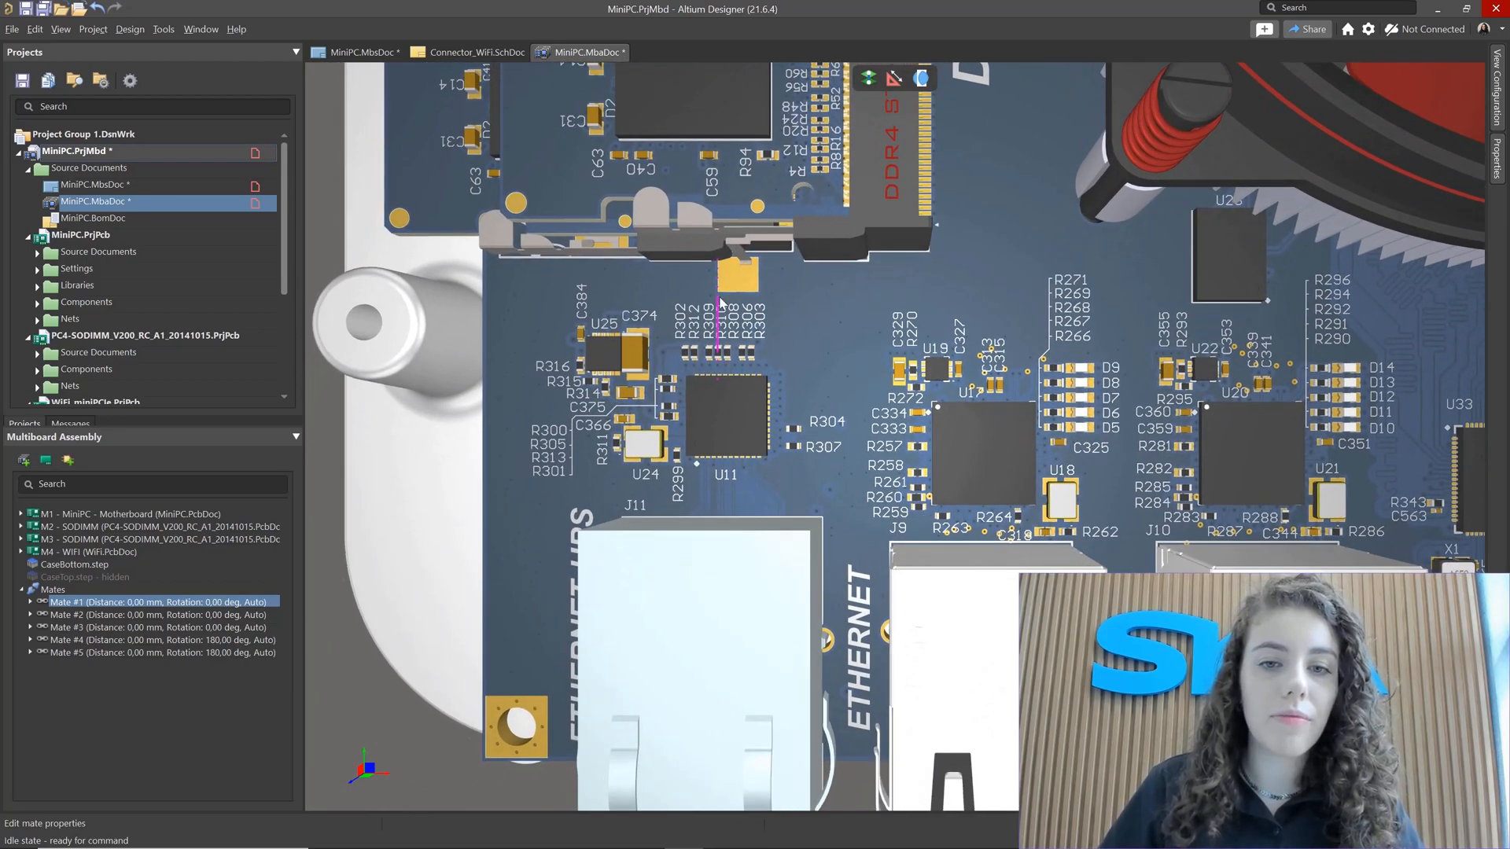
{"action": "left_click", "coordinate": [98, 616]}
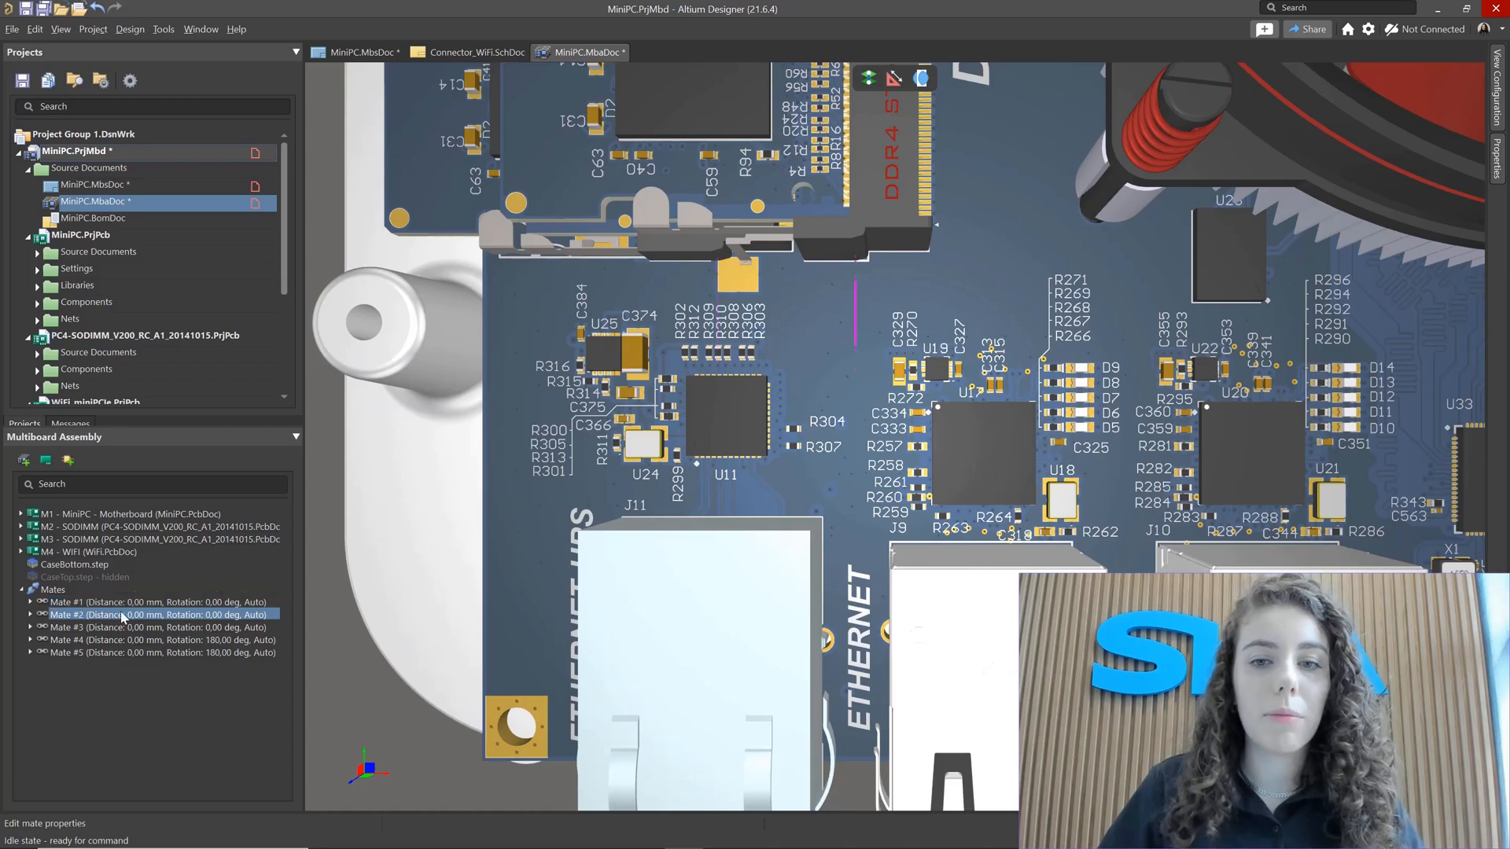
{"action": "scroll", "coordinate": [715, 432], "scroll_direction": "down", "scroll_amount": 5, "text": "ctrl"}
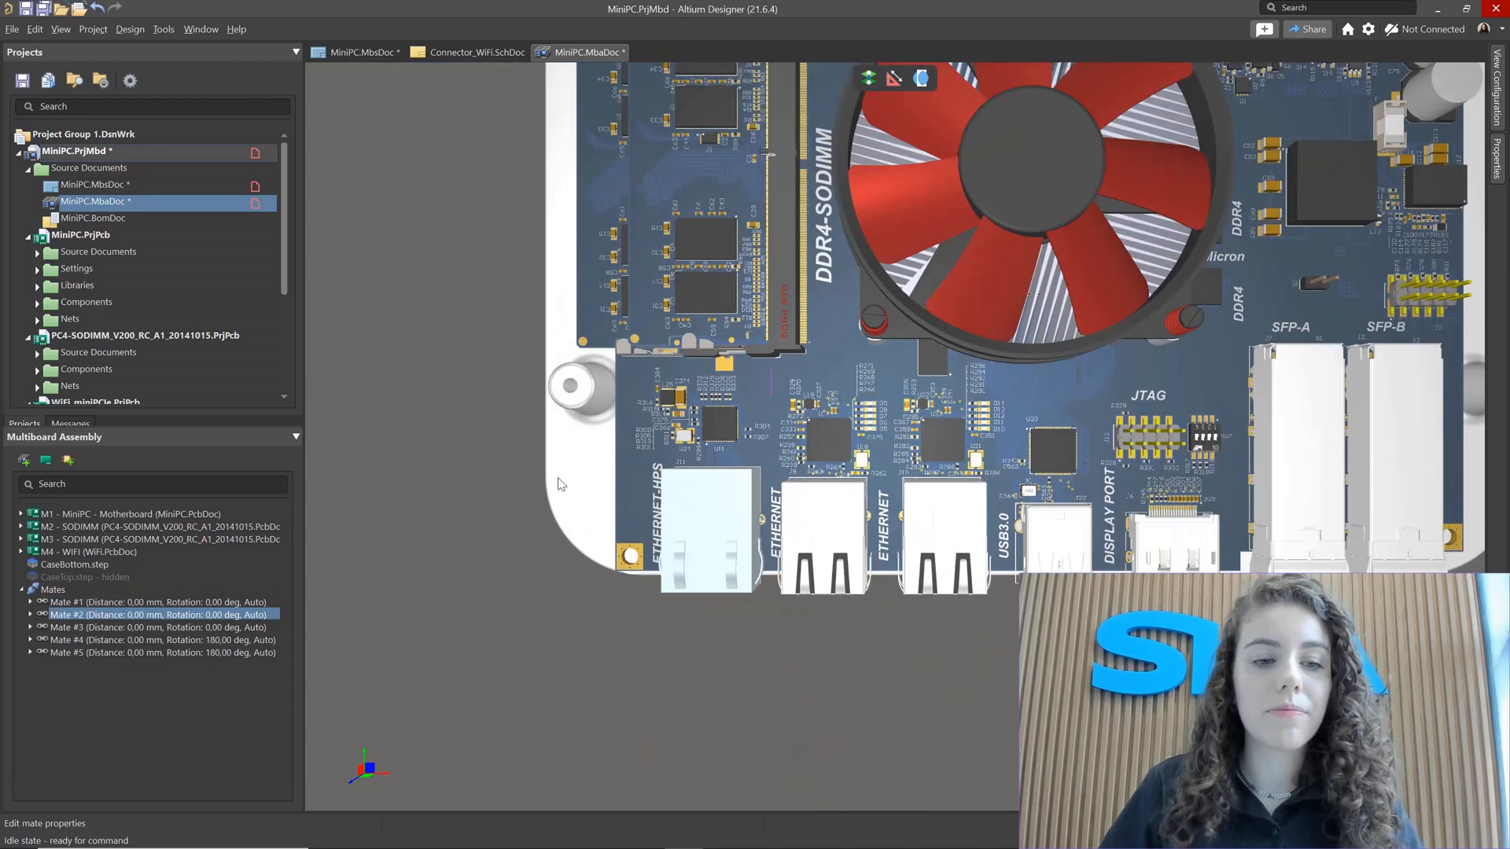
{"action": "left_click", "coordinate": [228, 628]}
{"action": "right_click_drag", "start_coordinate": [632, 264], "coordinate": [555, 497]}
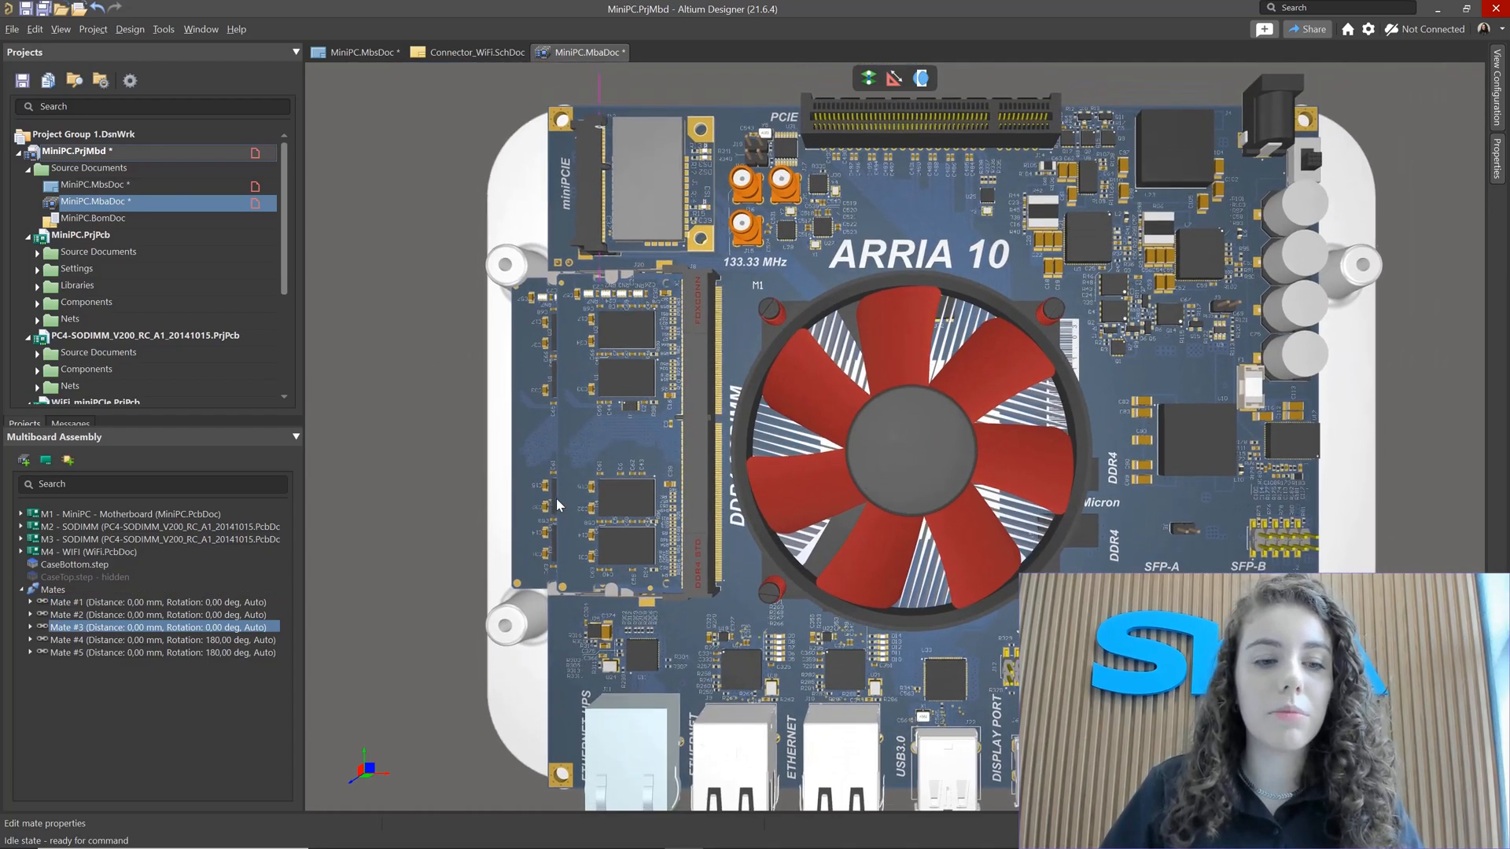
{"action": "scroll", "coordinate": [556, 498], "scroll_direction": "down", "scroll_amount": 2, "text": "ctrl"}
{"action": "left_click", "coordinate": [183, 643]}
{"action": "left_click", "coordinate": [182, 653]}
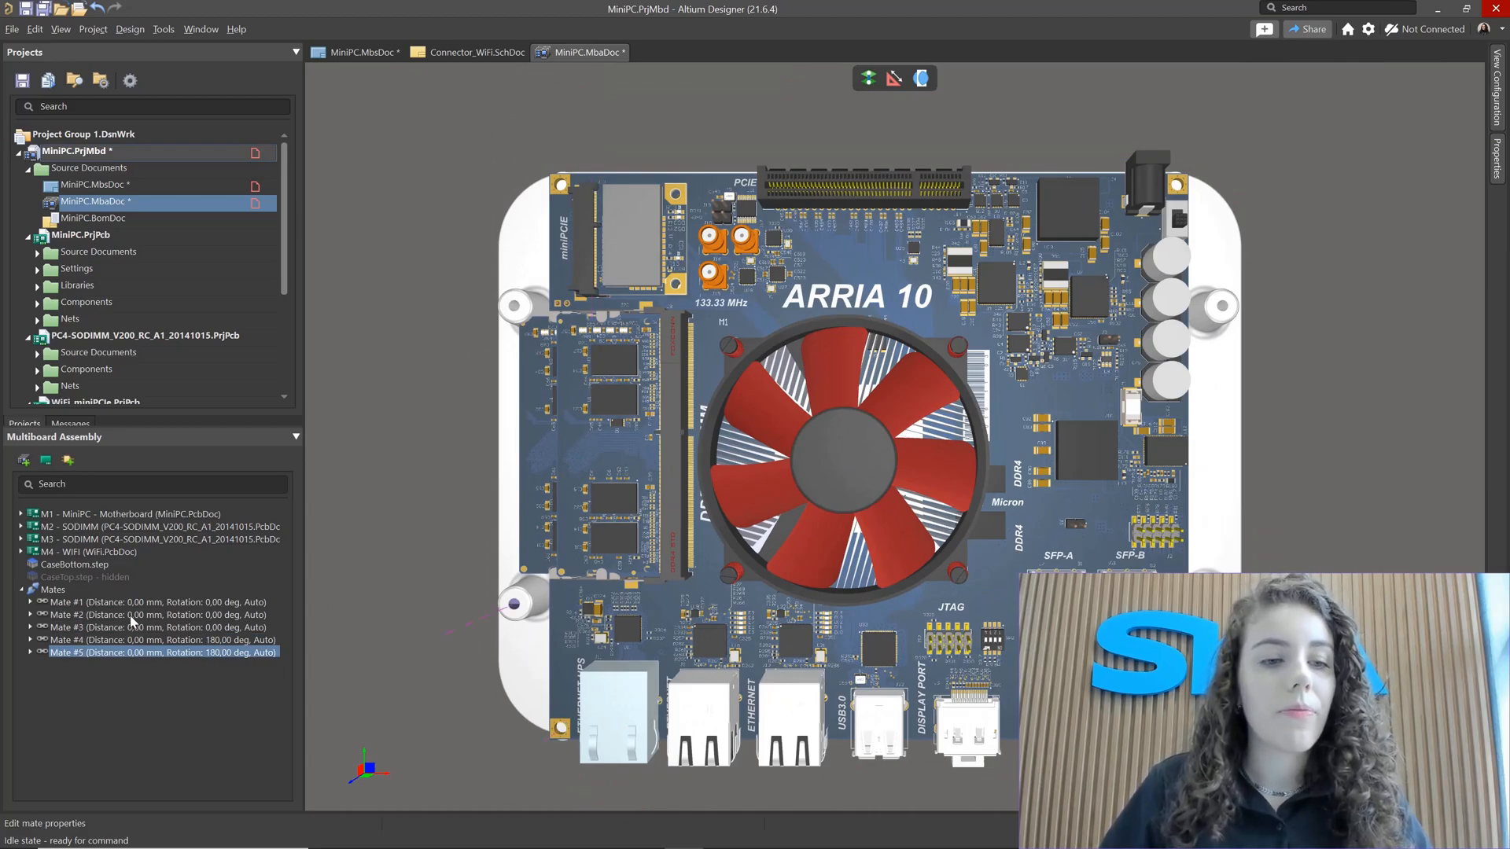
Step: Collapse the Mates list and select the CaseBottom.step part
{"action": "left_click", "coordinate": [21, 590]}
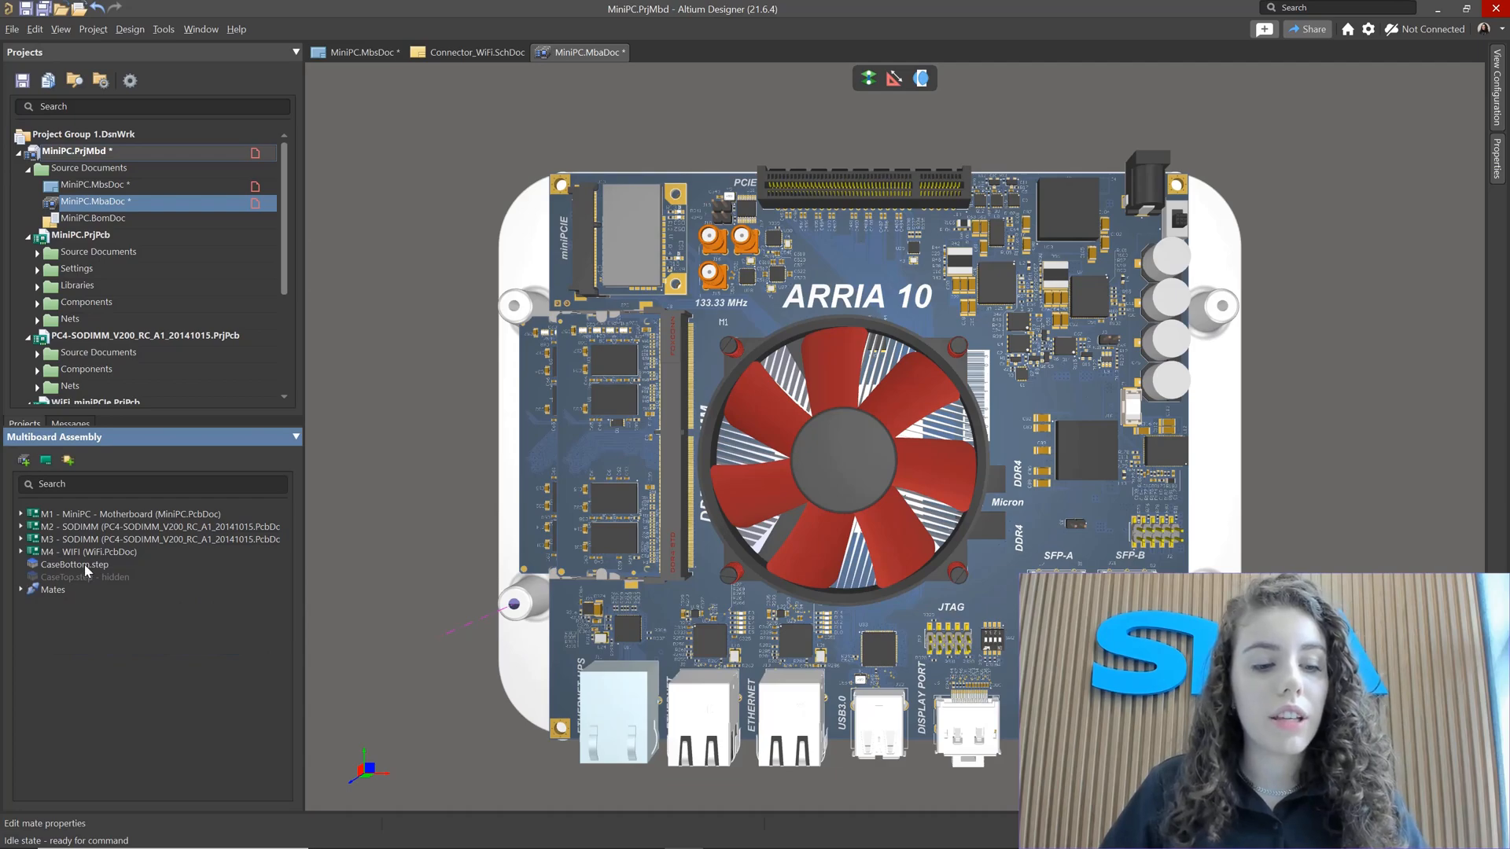
{"action": "left_click", "coordinate": [84, 565]}
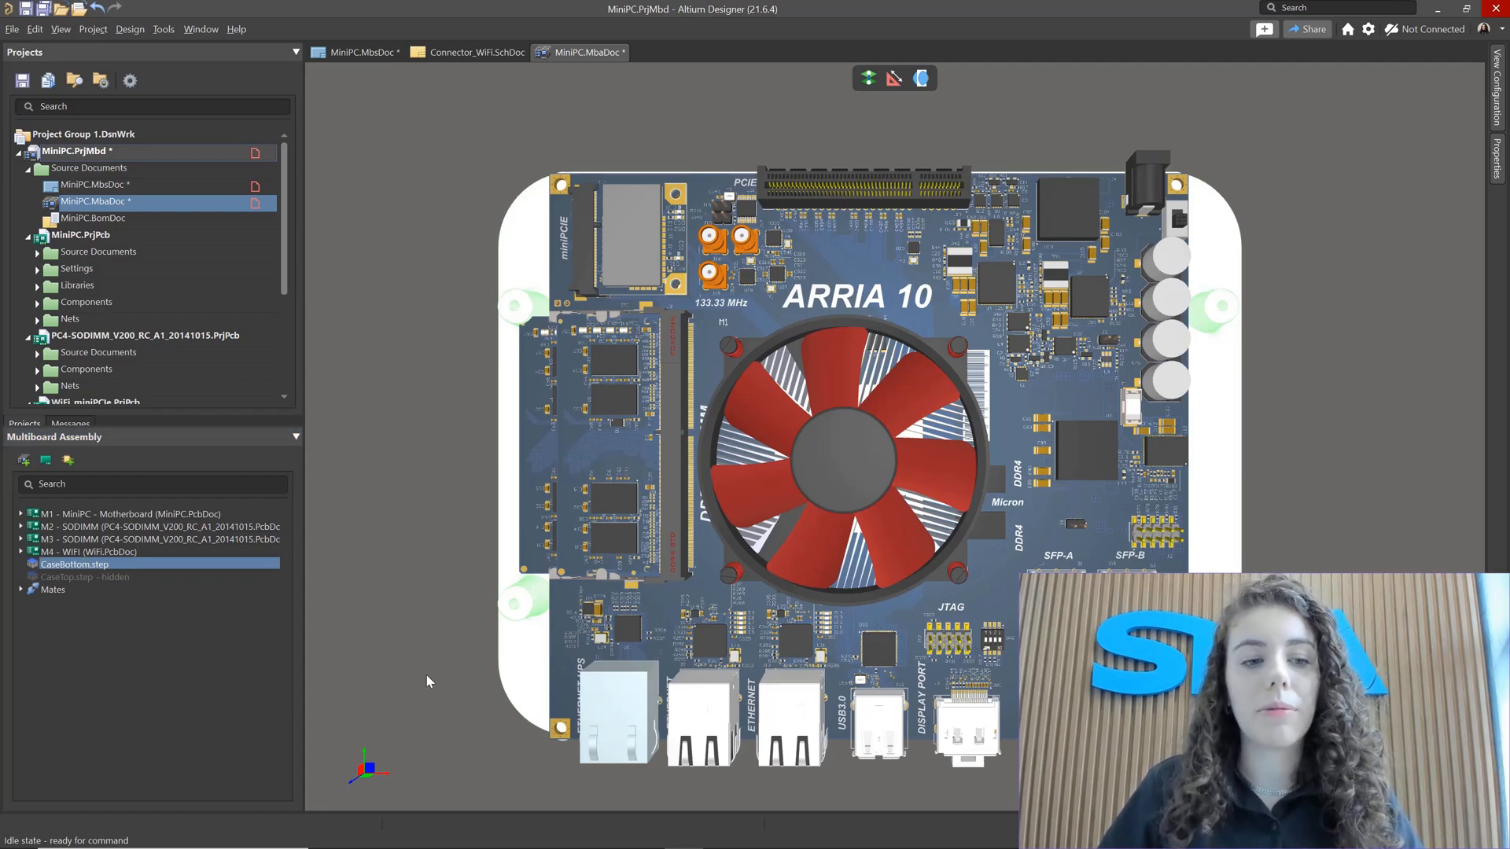
Step: Make the hidden CaseTop.step part visible in the multiboard assembly
{"action": "left_click", "coordinate": [114, 580]}
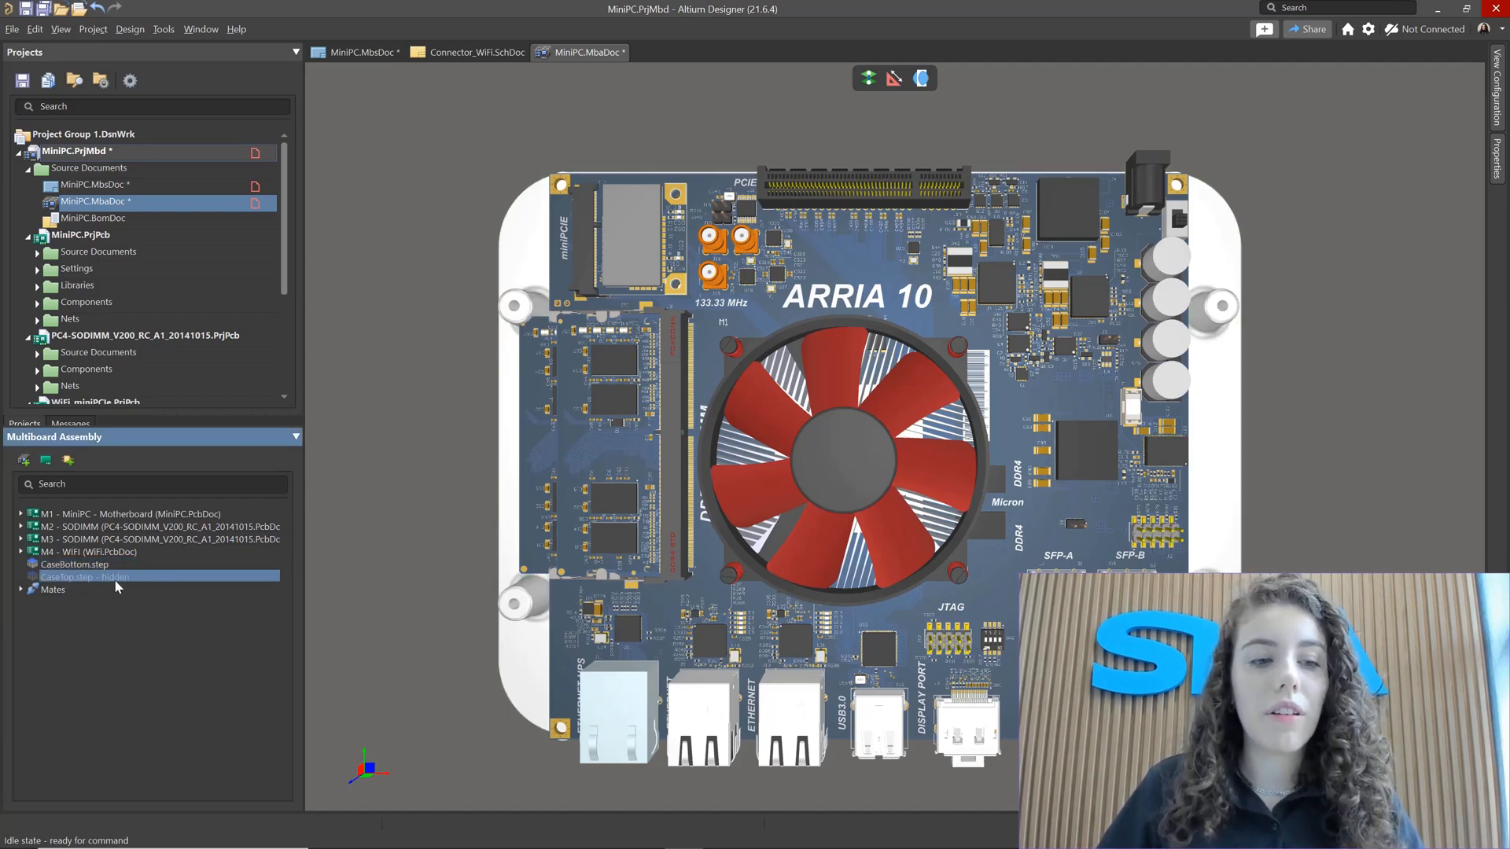
{"action": "key", "text": "ctrl"}
{"action": "key", "text": "ctrl"}
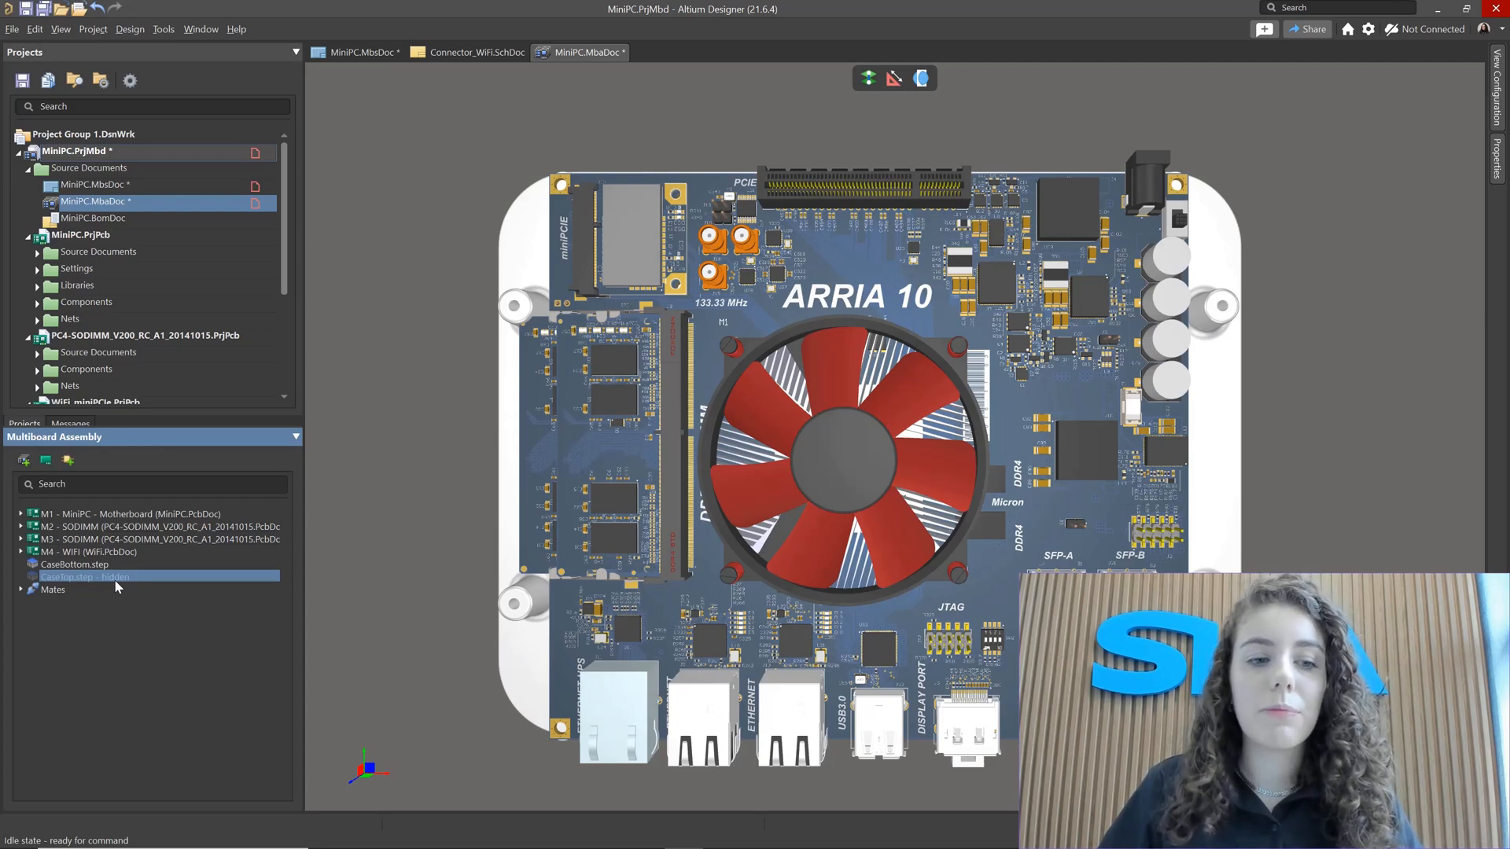
{"action": "right_click", "coordinate": [115, 585]}
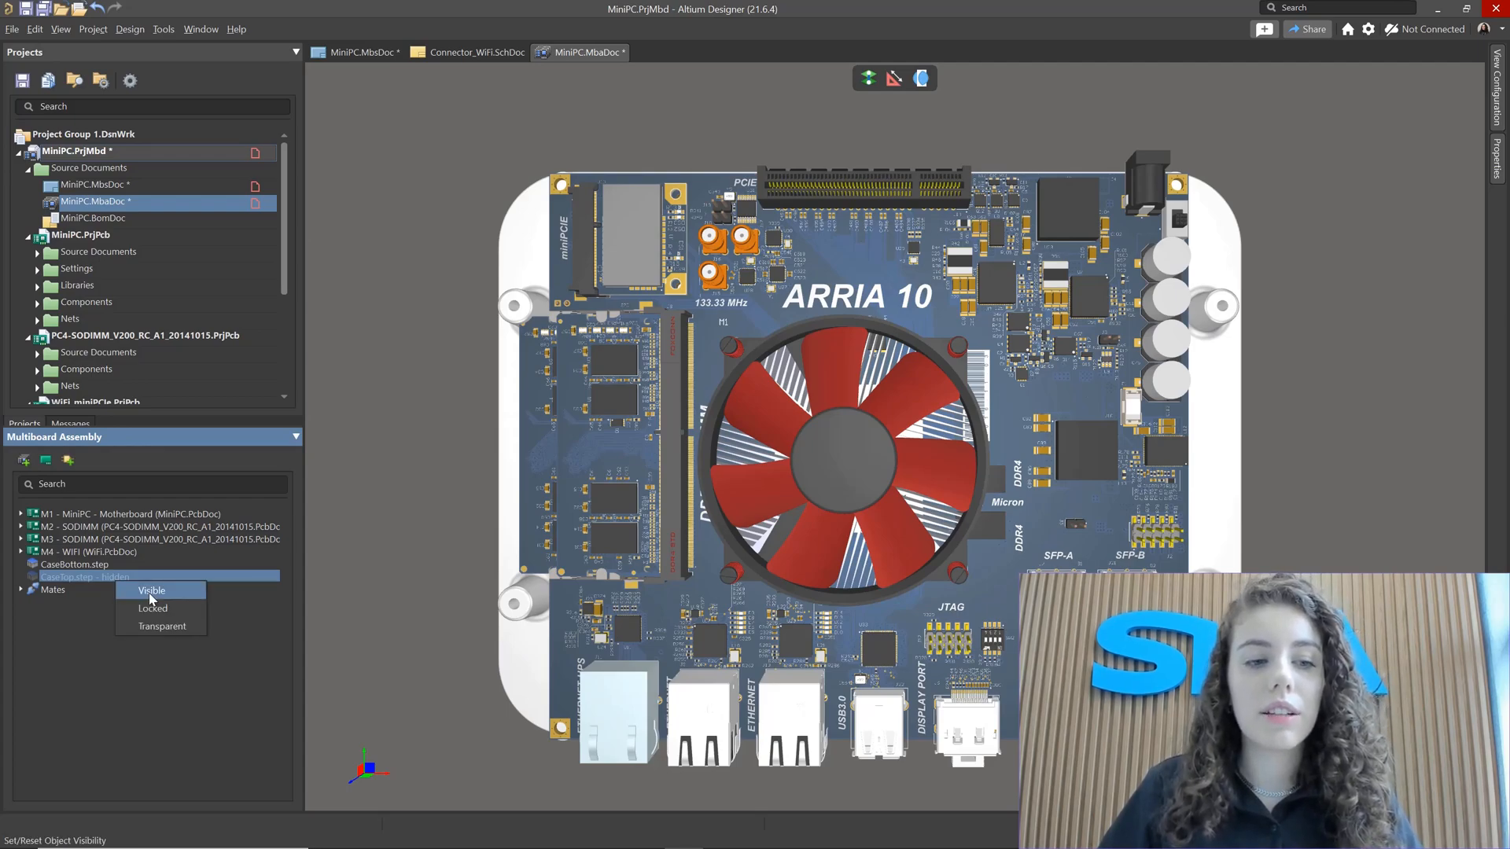
{"action": "right_click", "coordinate": [82, 584]}
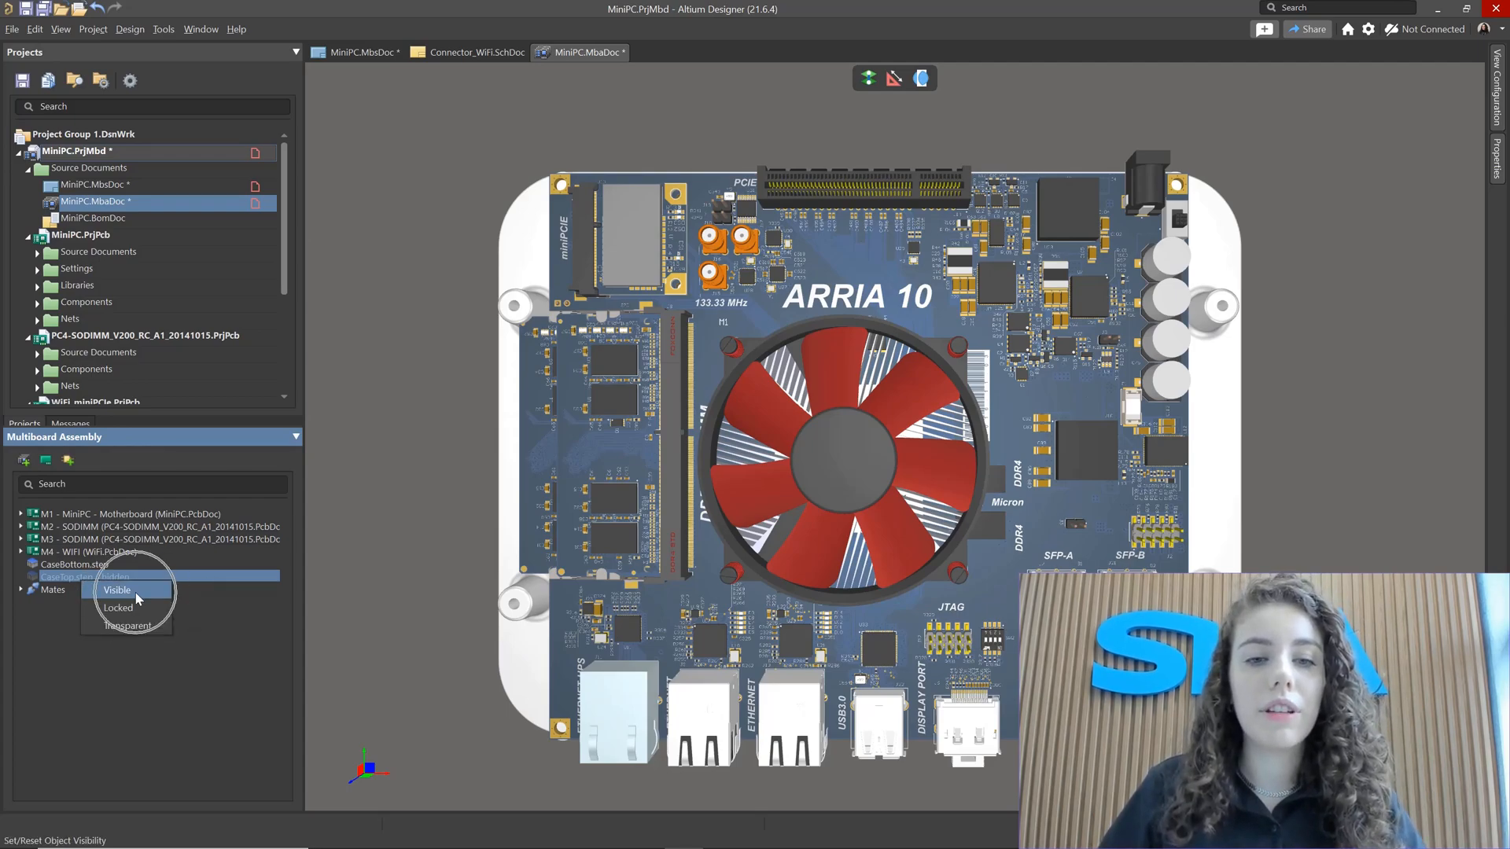
{"action": "left_click", "coordinate": [135, 595]}
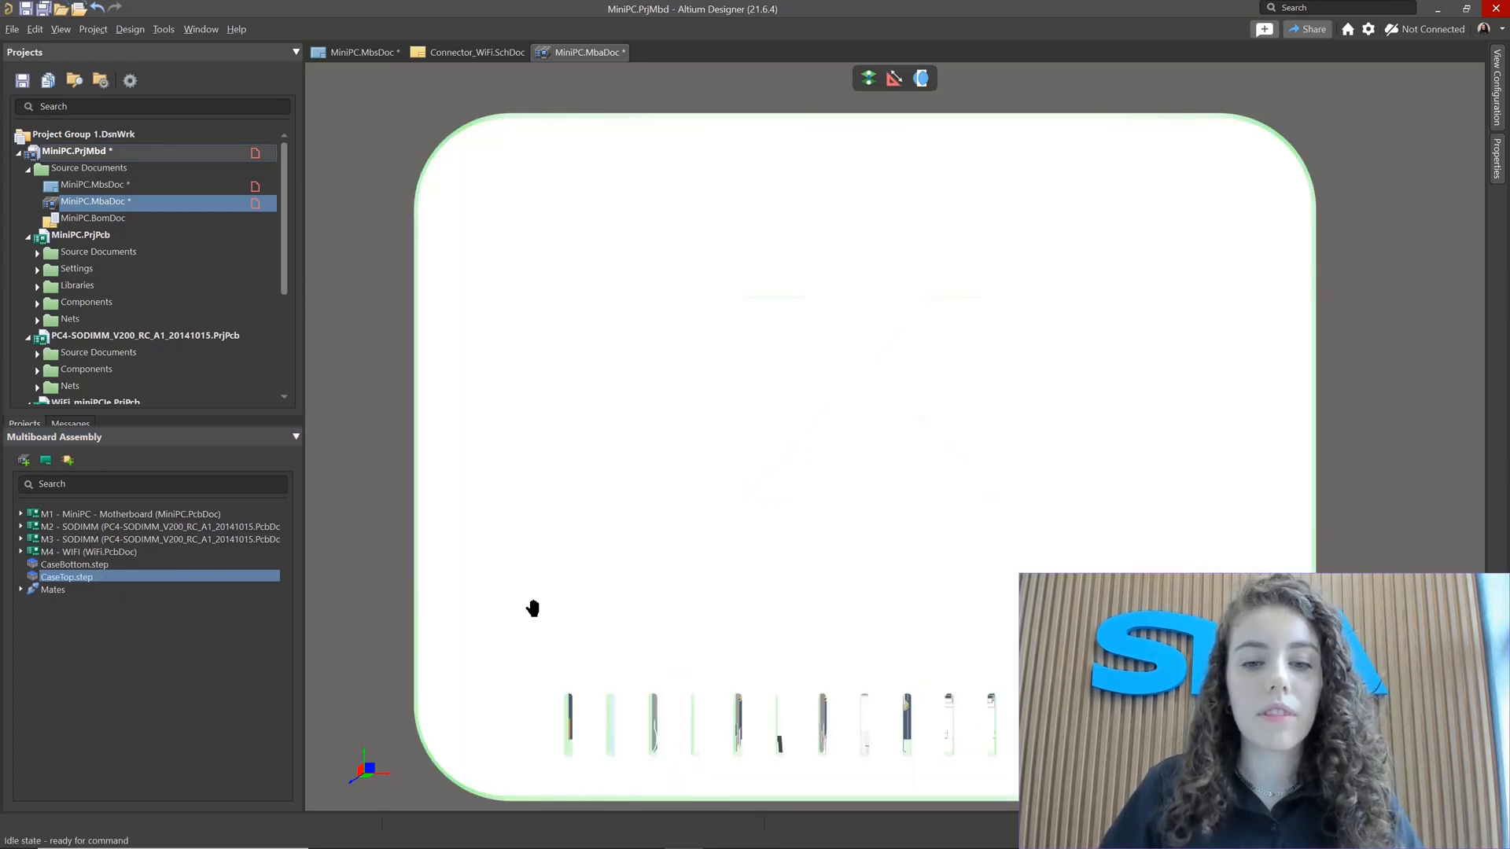
Step: Orbit and zoom around the closed case to examine the enclosure and its port openings
{"action": "right_click_drag", "start_coordinate": [529, 606], "coordinate": [714, 425], "text": "shift"}
{"action": "right_click_drag", "start_coordinate": [728, 680], "coordinate": [739, 482]}
{"action": "scroll", "coordinate": [708, 570], "scroll_direction": "down", "scroll_amount": 5}
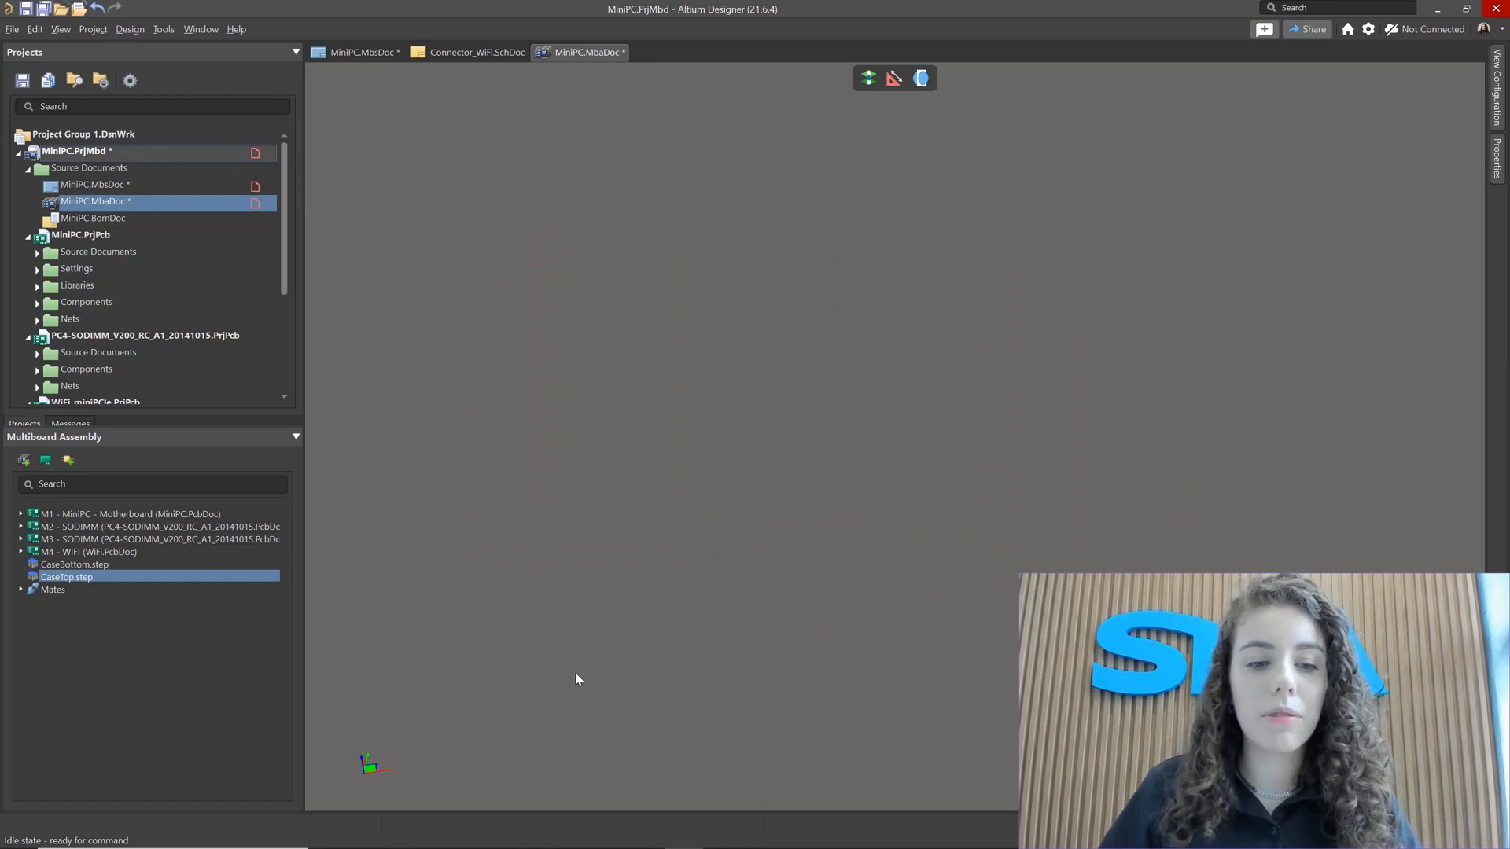
{"action": "scroll", "coordinate": [576, 675], "scroll_direction": "up", "scroll_amount": 5, "text": "ctrl"}
{"action": "right_click_drag", "start_coordinate": [684, 669], "coordinate": [672, 669]}
{"action": "scroll", "coordinate": [680, 654], "scroll_direction": "down", "scroll_amount": 3, "text": "ctrl"}
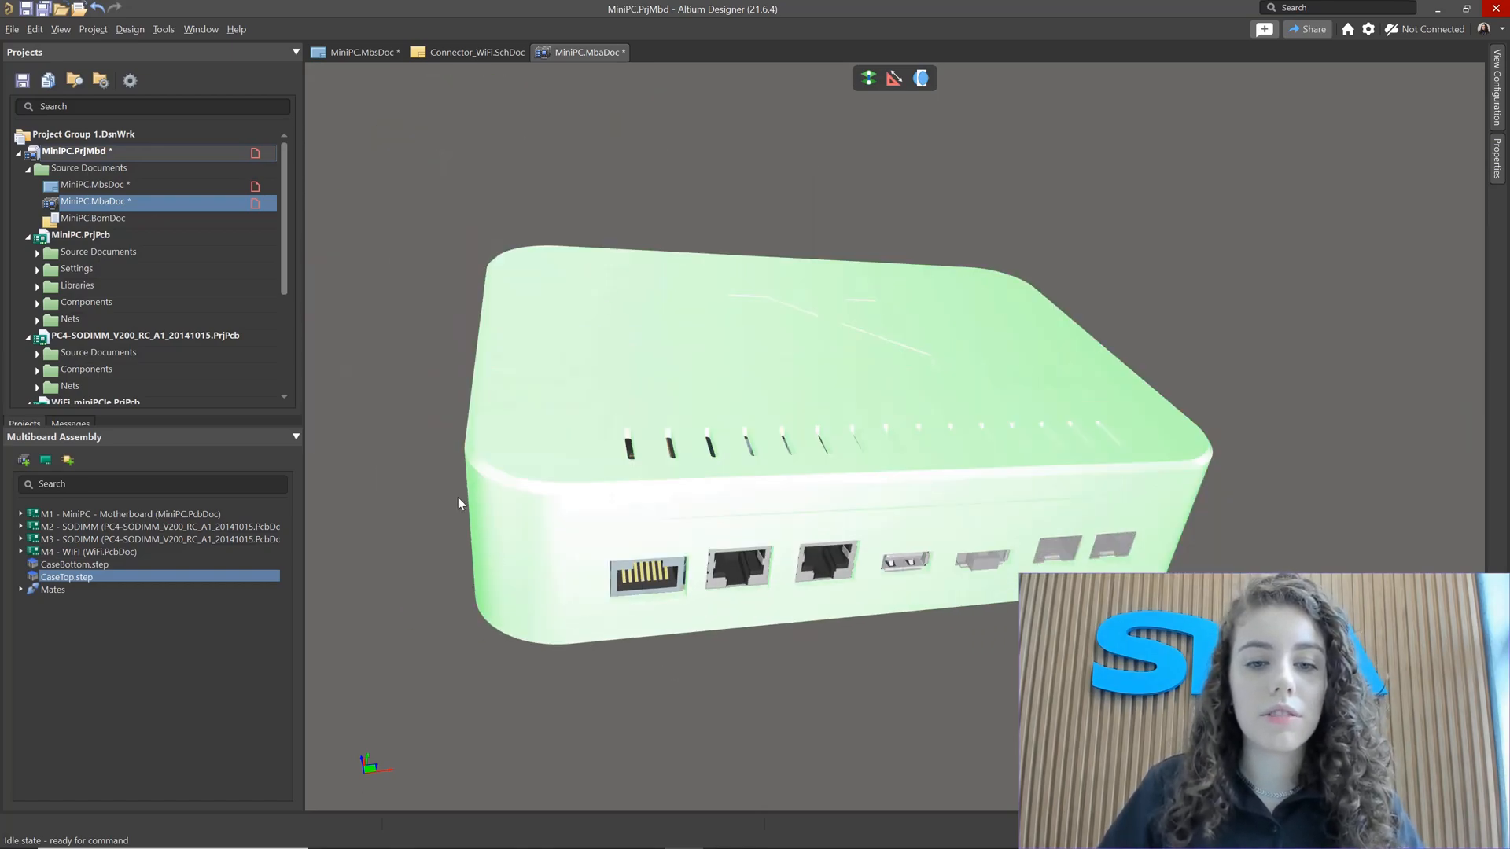
{"action": "right_click_drag", "start_coordinate": [460, 503], "coordinate": [876, 510], "text": "shift"}
{"action": "scroll", "coordinate": [602, 540], "scroll_direction": "up", "scroll_amount": 2, "text": "ctrl"}
{"action": "right_click_drag", "start_coordinate": [500, 399], "coordinate": [606, 364]}
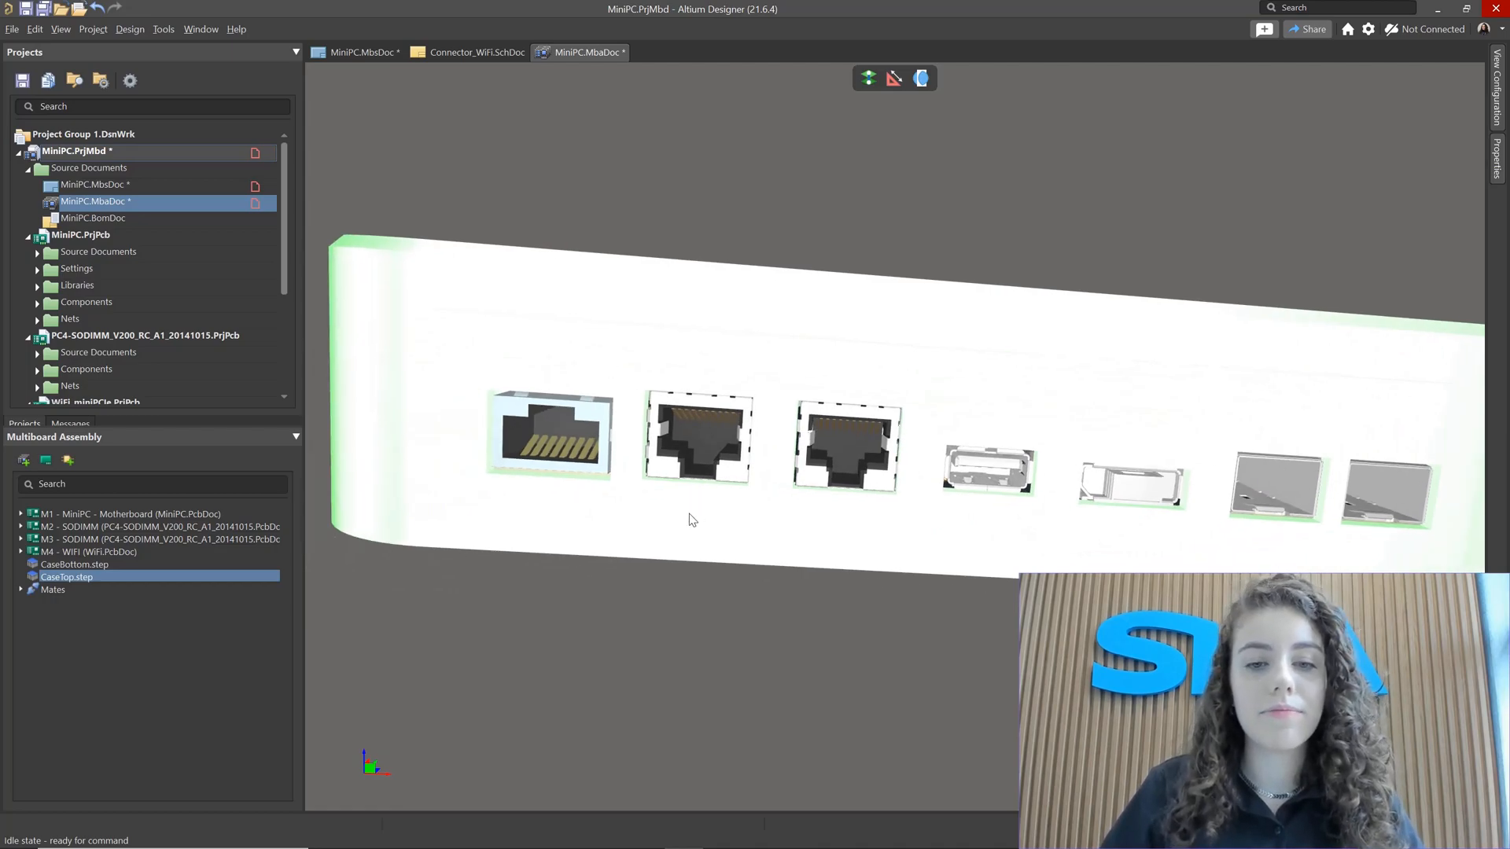
{"action": "scroll", "coordinate": [689, 515], "scroll_direction": "down", "scroll_amount": 3, "text": "ctrl"}
{"action": "right_click_drag", "start_coordinate": [590, 679], "coordinate": [813, 538], "text": "shift"}
{"action": "scroll", "coordinate": [794, 537], "scroll_direction": "up", "scroll_amount": 5, "text": "ctrl"}
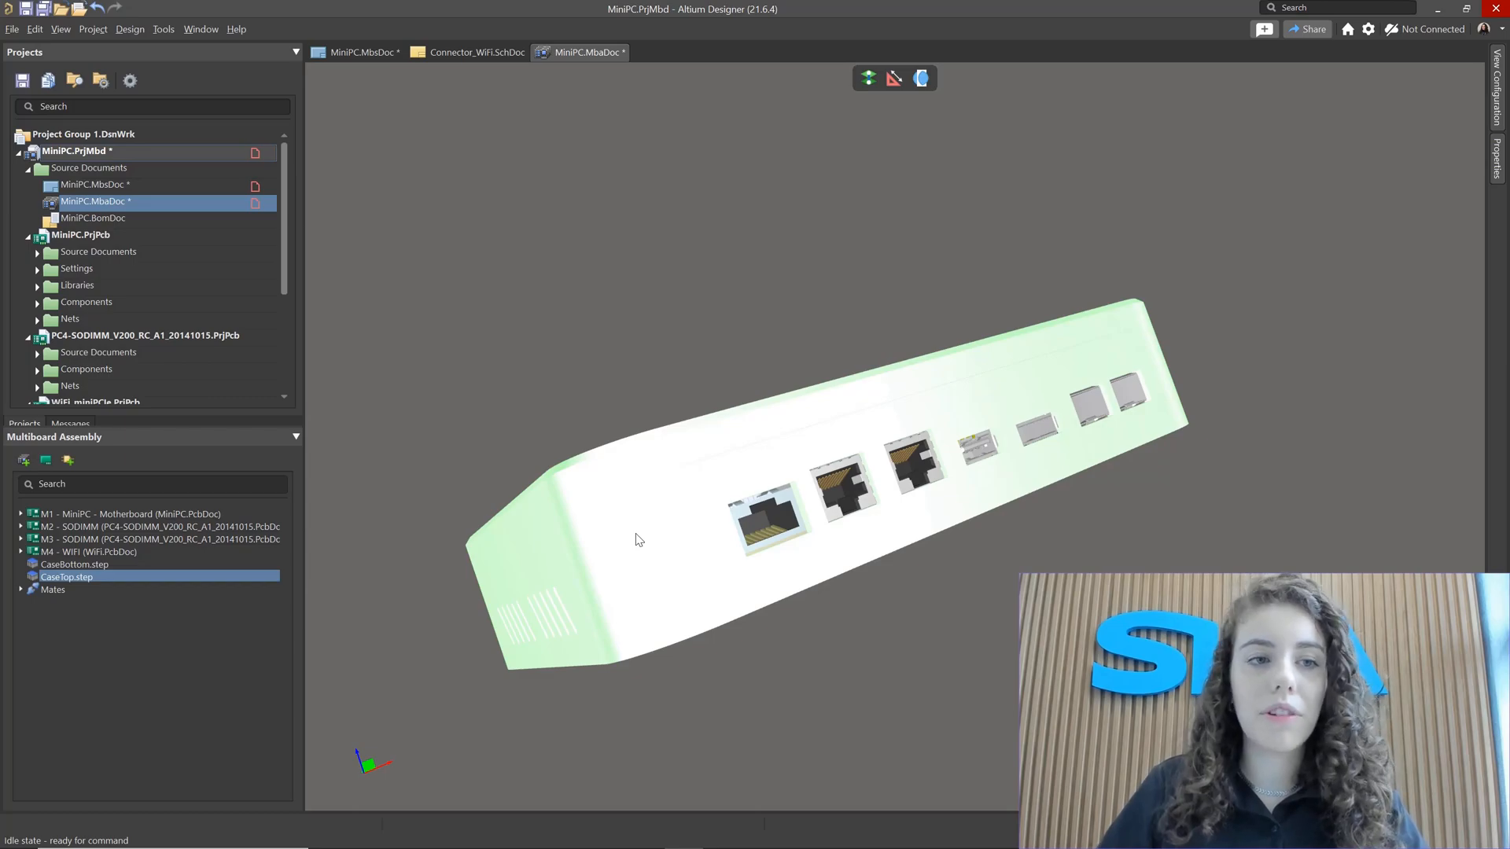
Step: Create a new empty Multiboard project named MultiBoard_Project in the Desktop folder
{"action": "left_click", "coordinate": [164, 30]}
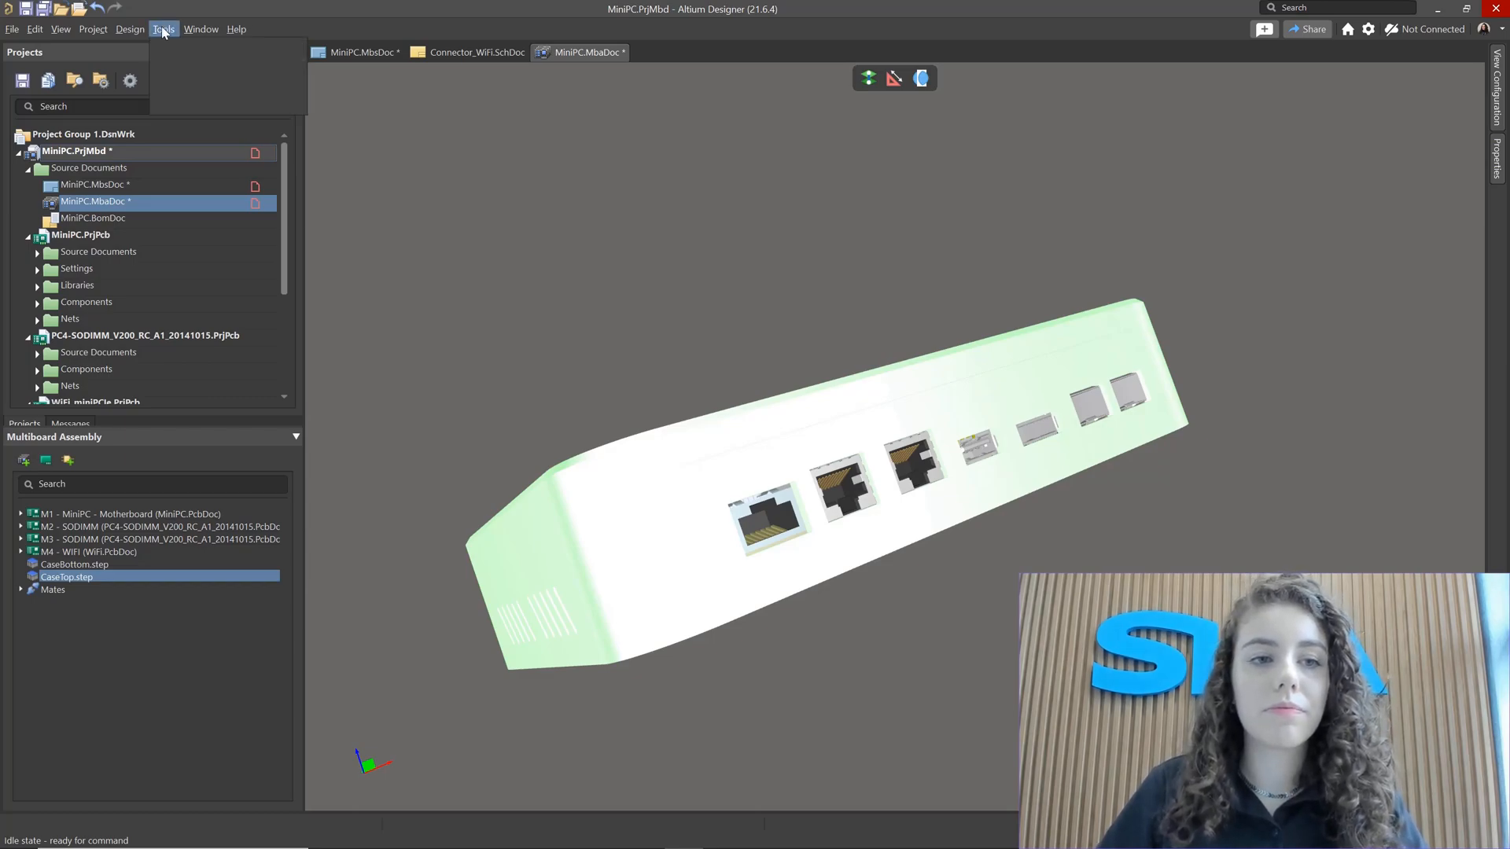
{"action": "right_click", "coordinate": [564, 268]}
{"action": "left_click", "coordinate": [540, 269]}
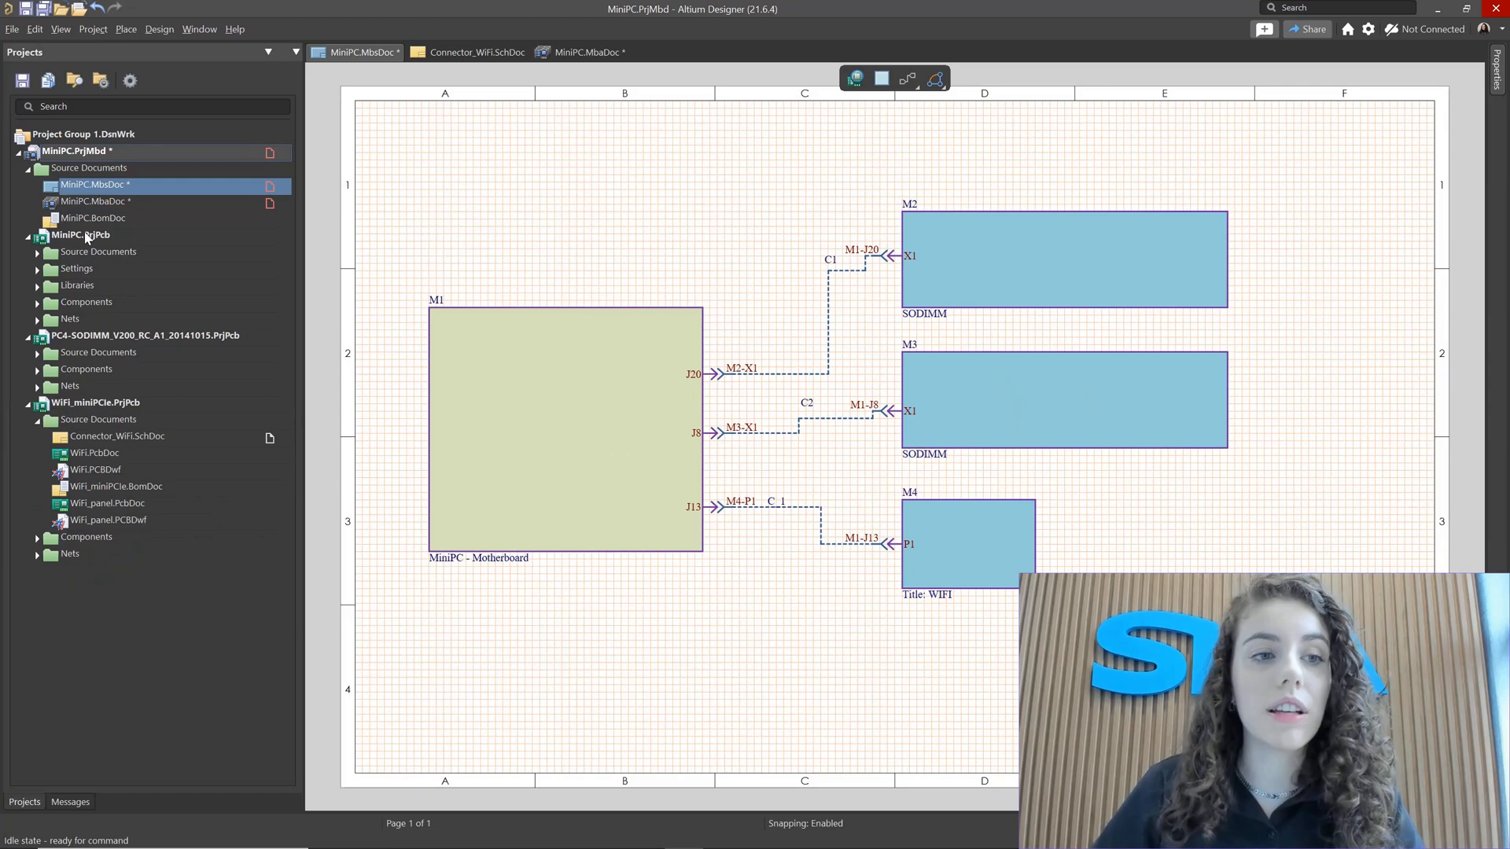
{"action": "left_click", "coordinate": [16, 32]}
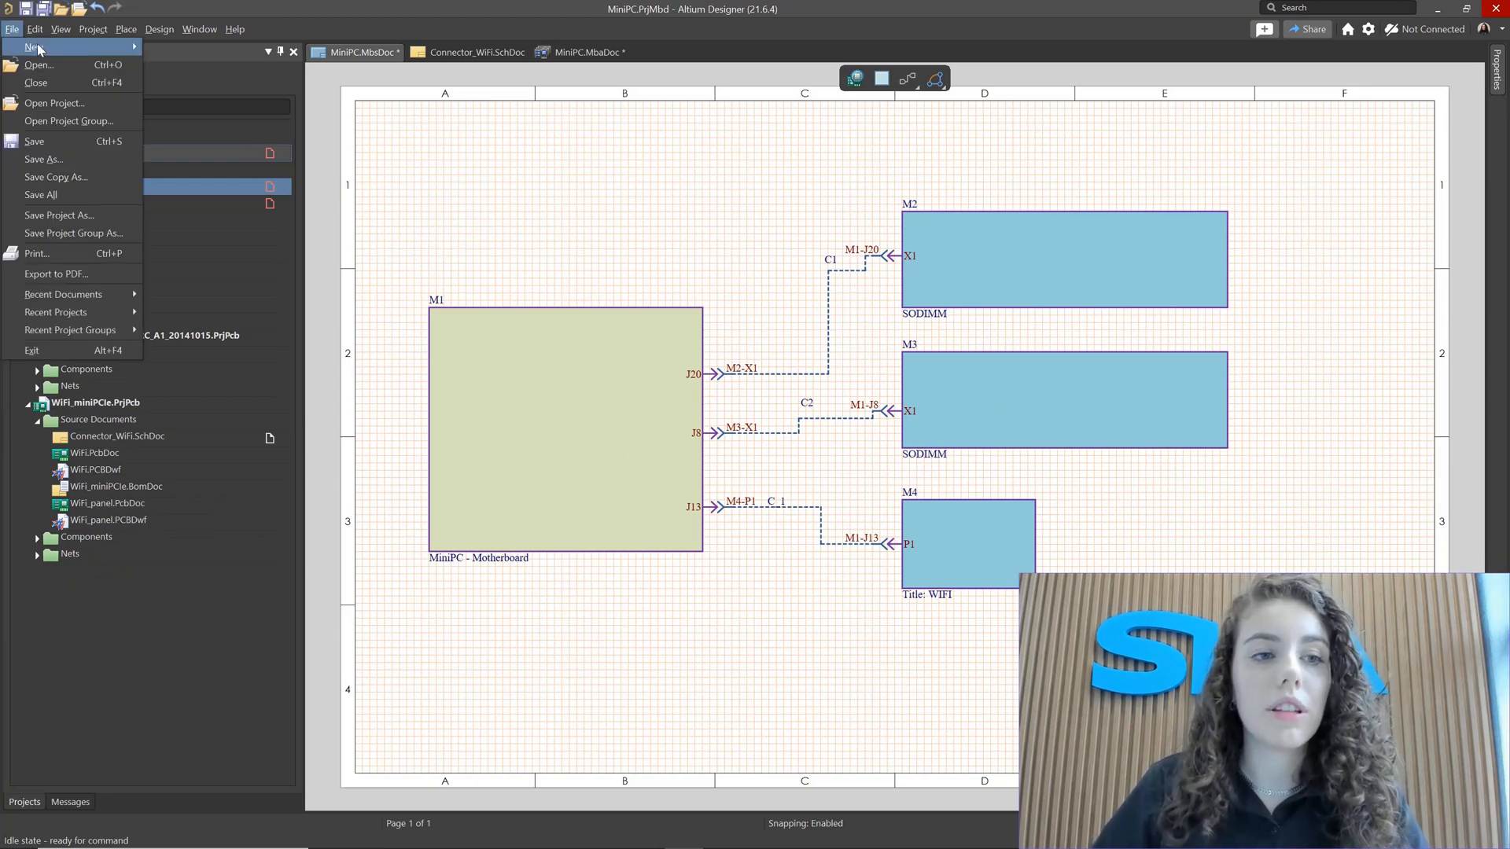
{"action": "mouse_move", "coordinate": [39, 49]}
{"action": "left_click", "coordinate": [183, 48]}
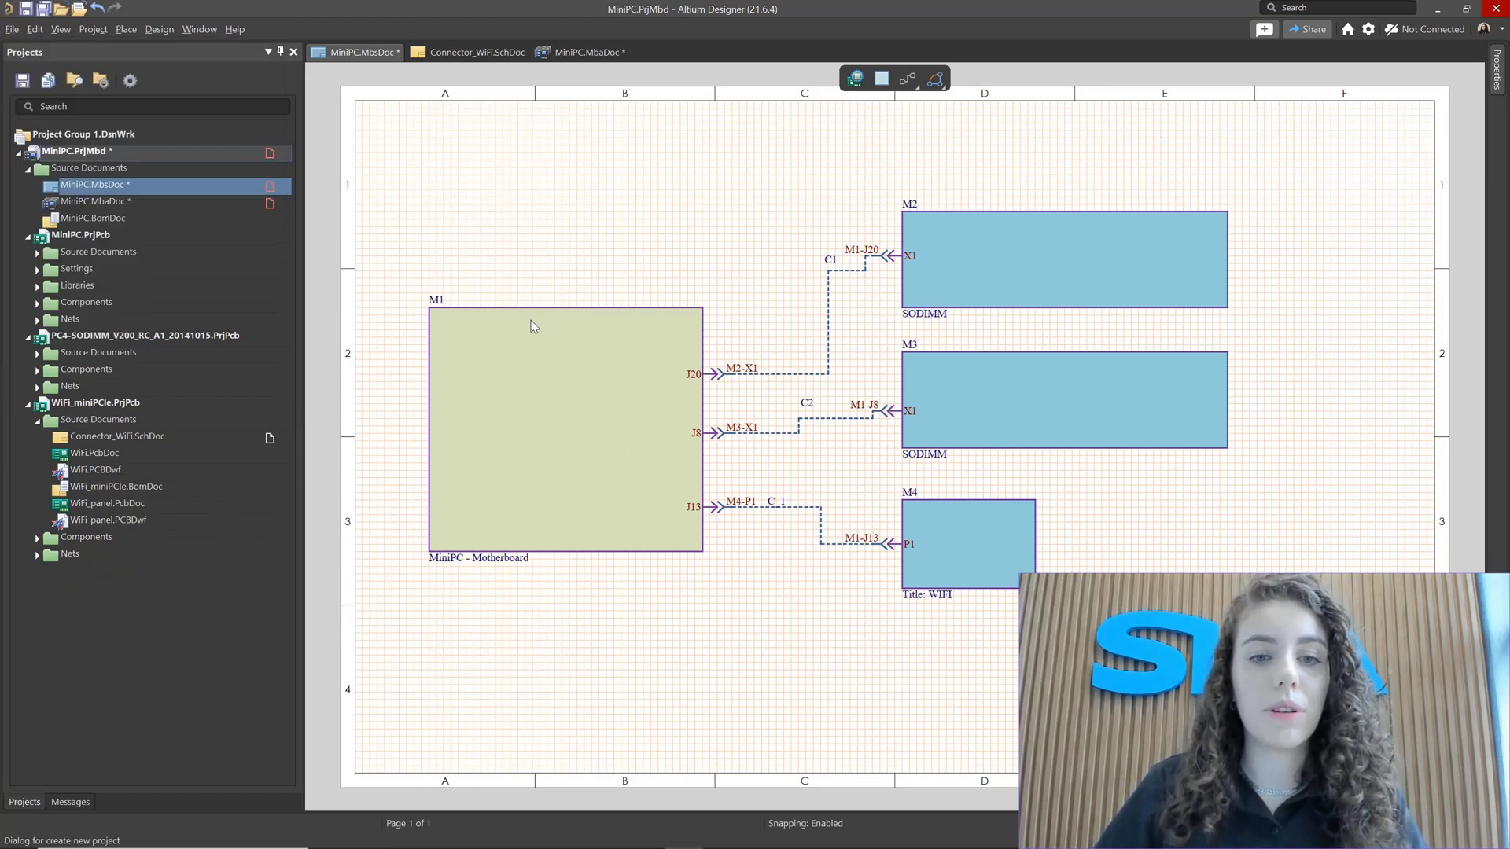
{"action": "left_click", "coordinate": [565, 341]}
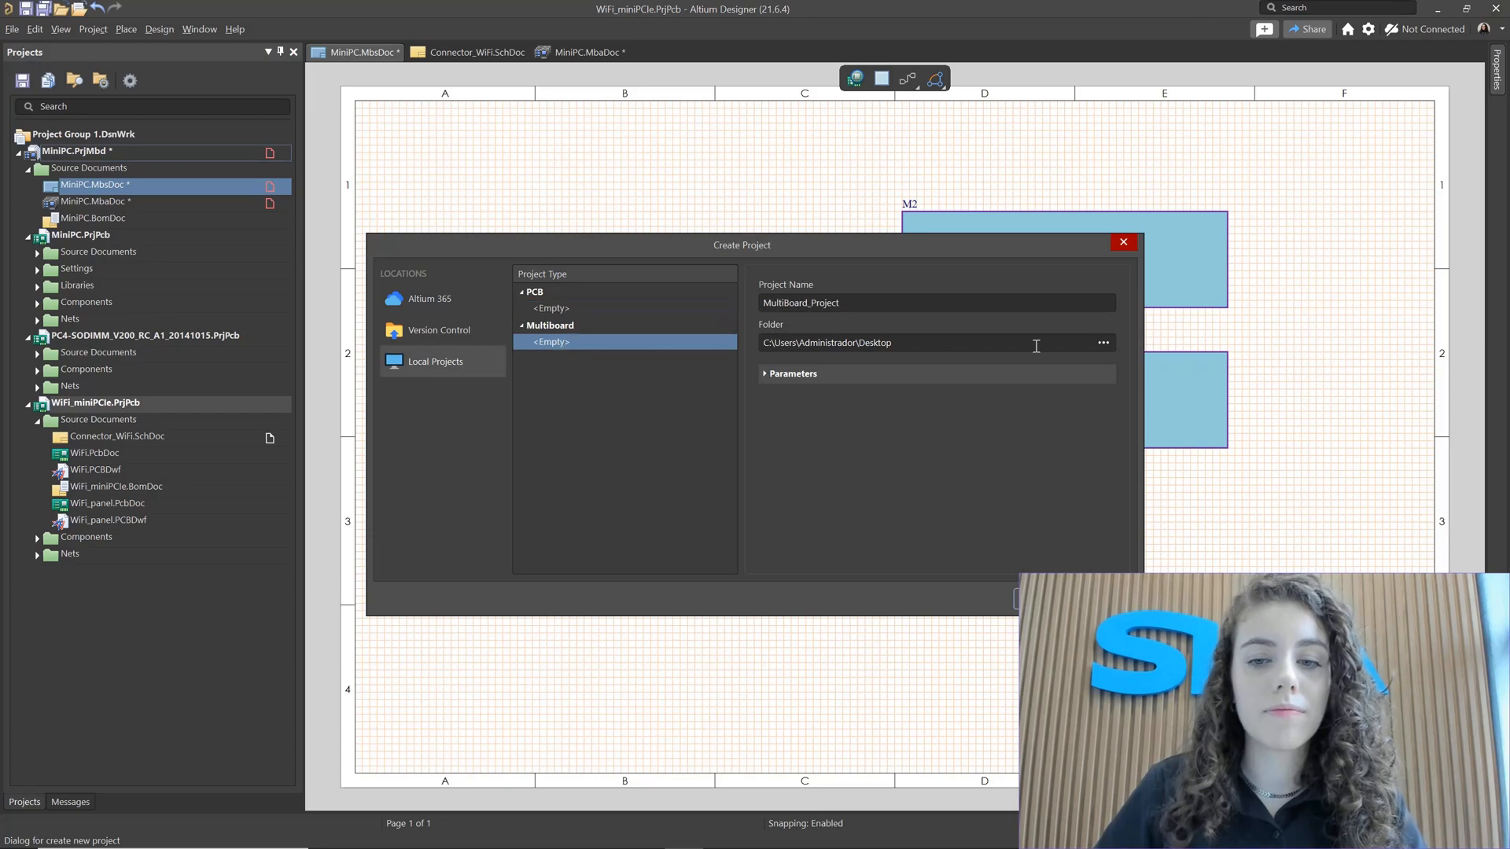
{"action": "left_click", "coordinate": [1046, 599]}
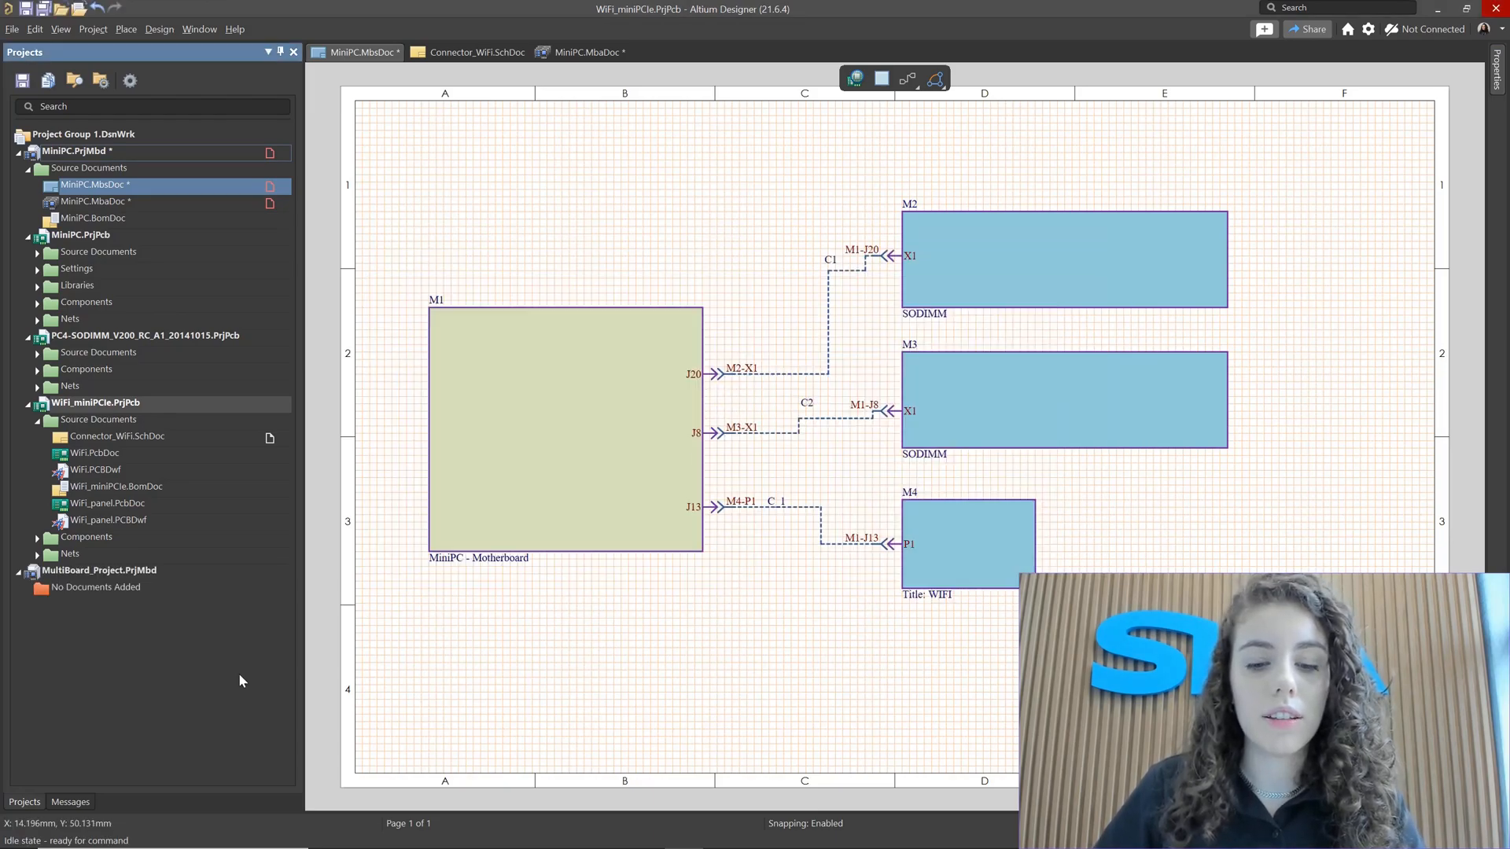
Step: Add a new multi-board schematic document to MultiBoard_Project
{"action": "right_click", "coordinate": [95, 574]}
{"action": "mouse_move", "coordinate": [160, 588]}
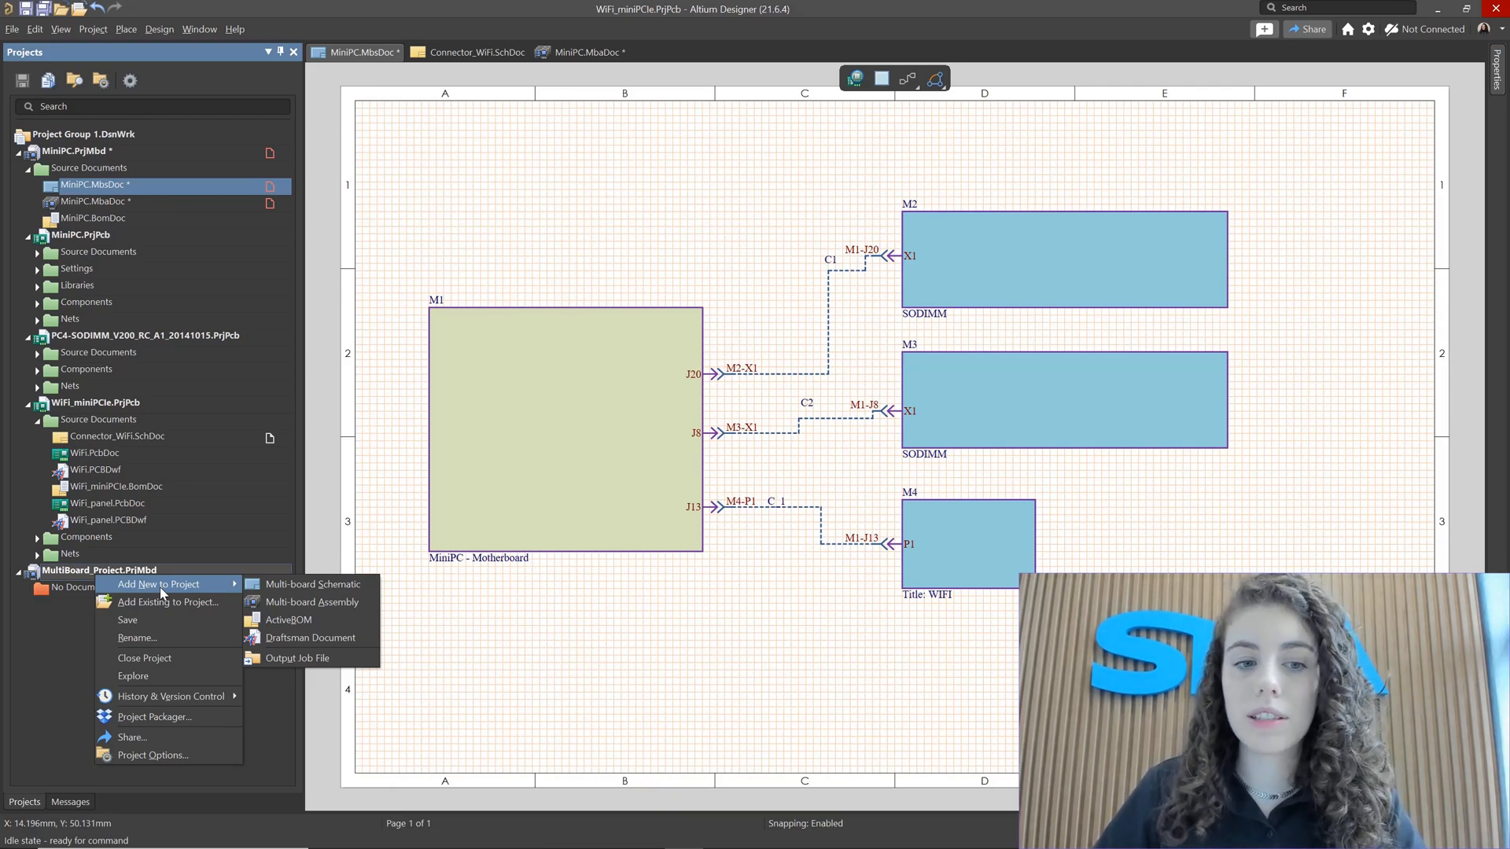
{"action": "left_click", "coordinate": [317, 601]}
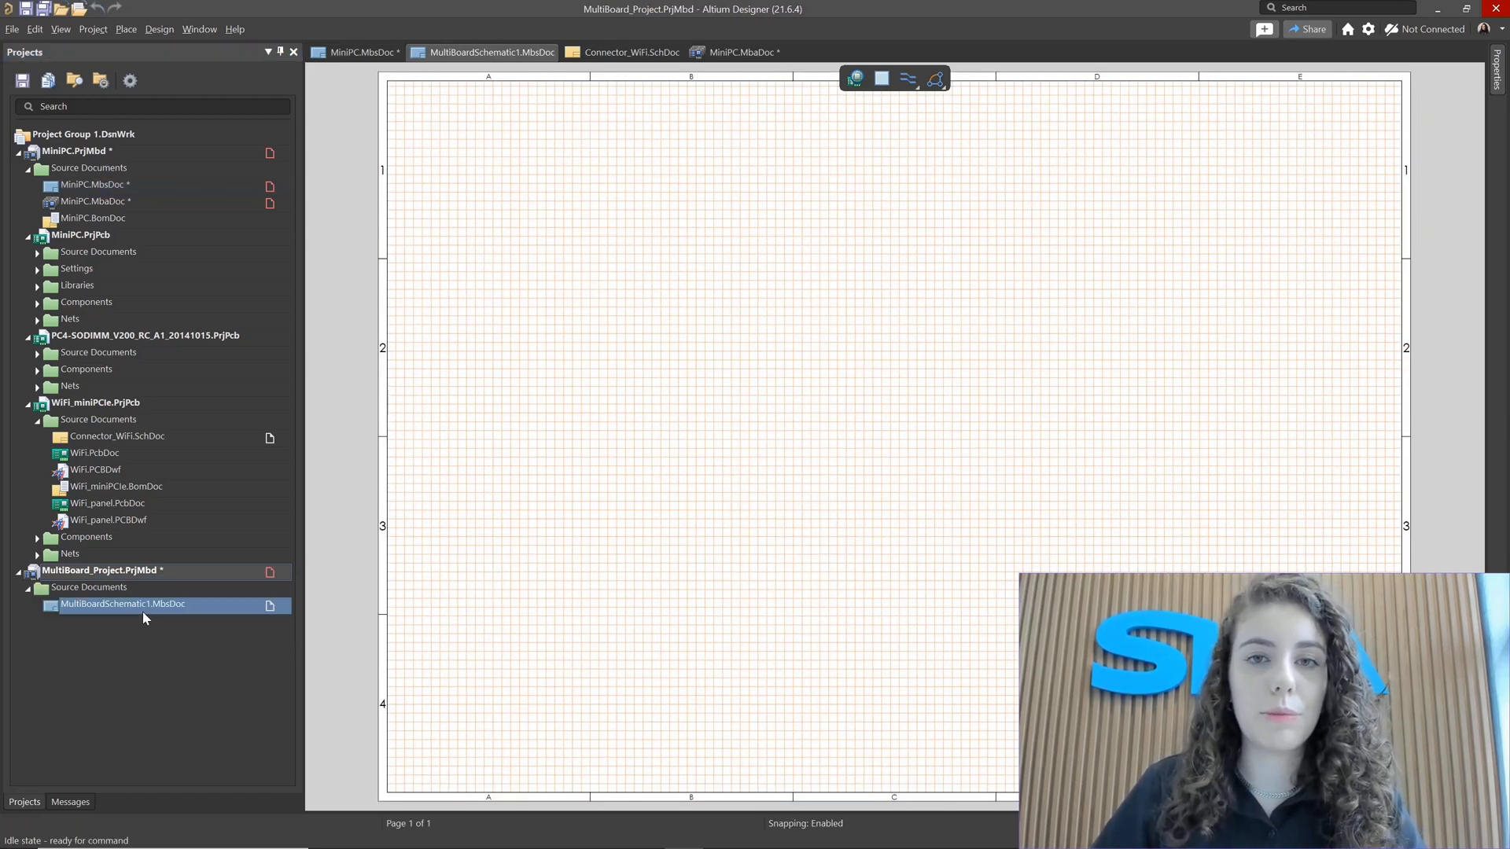
Step: Close the MultiBoard_Project project
{"action": "right_click", "coordinate": [134, 585]}
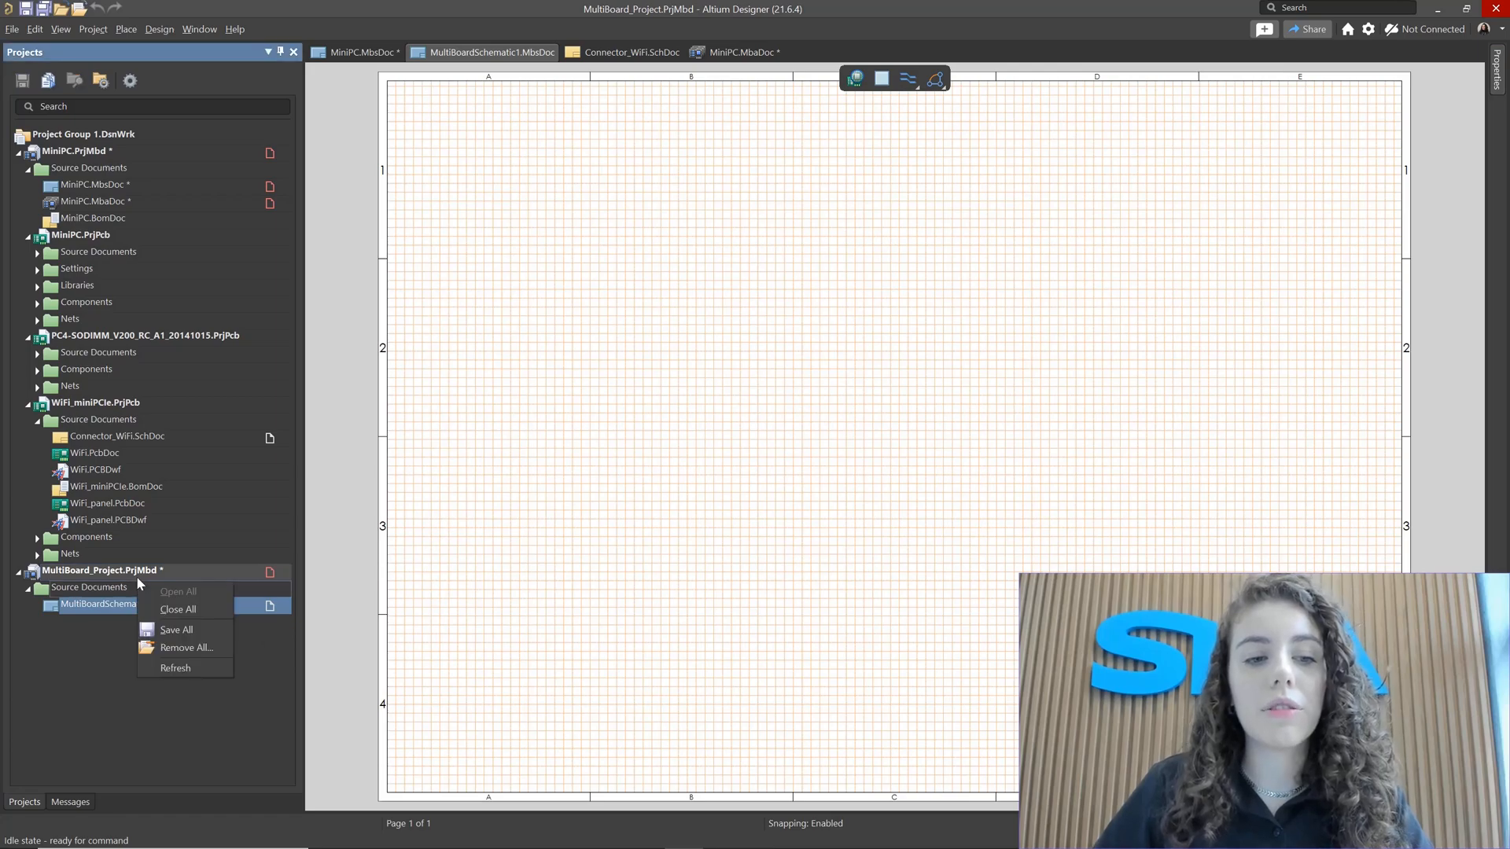
{"action": "right_click", "coordinate": [128, 573]}
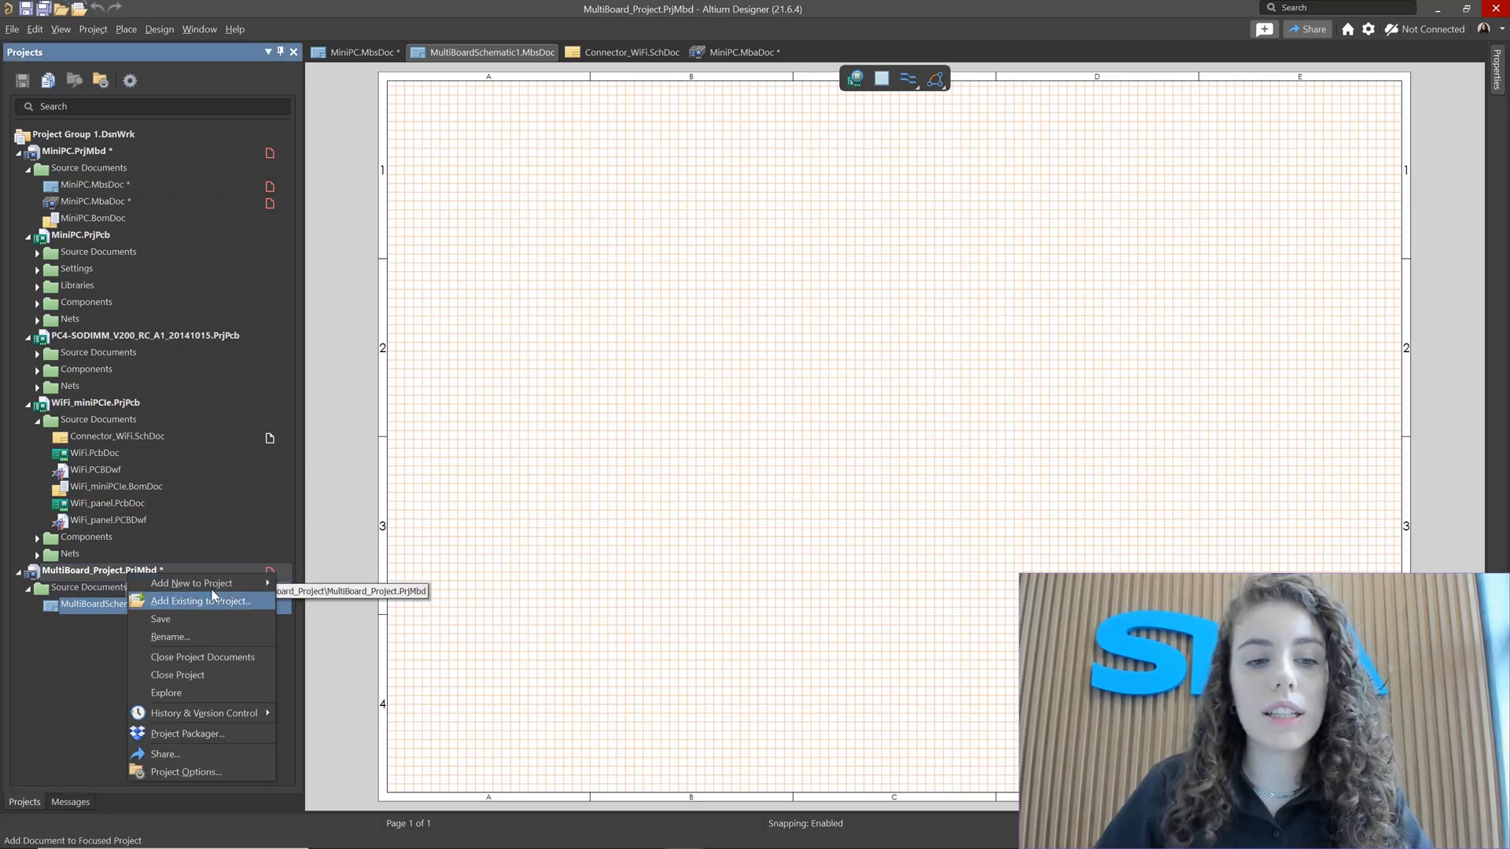
{"action": "mouse_move", "coordinate": [210, 584]}
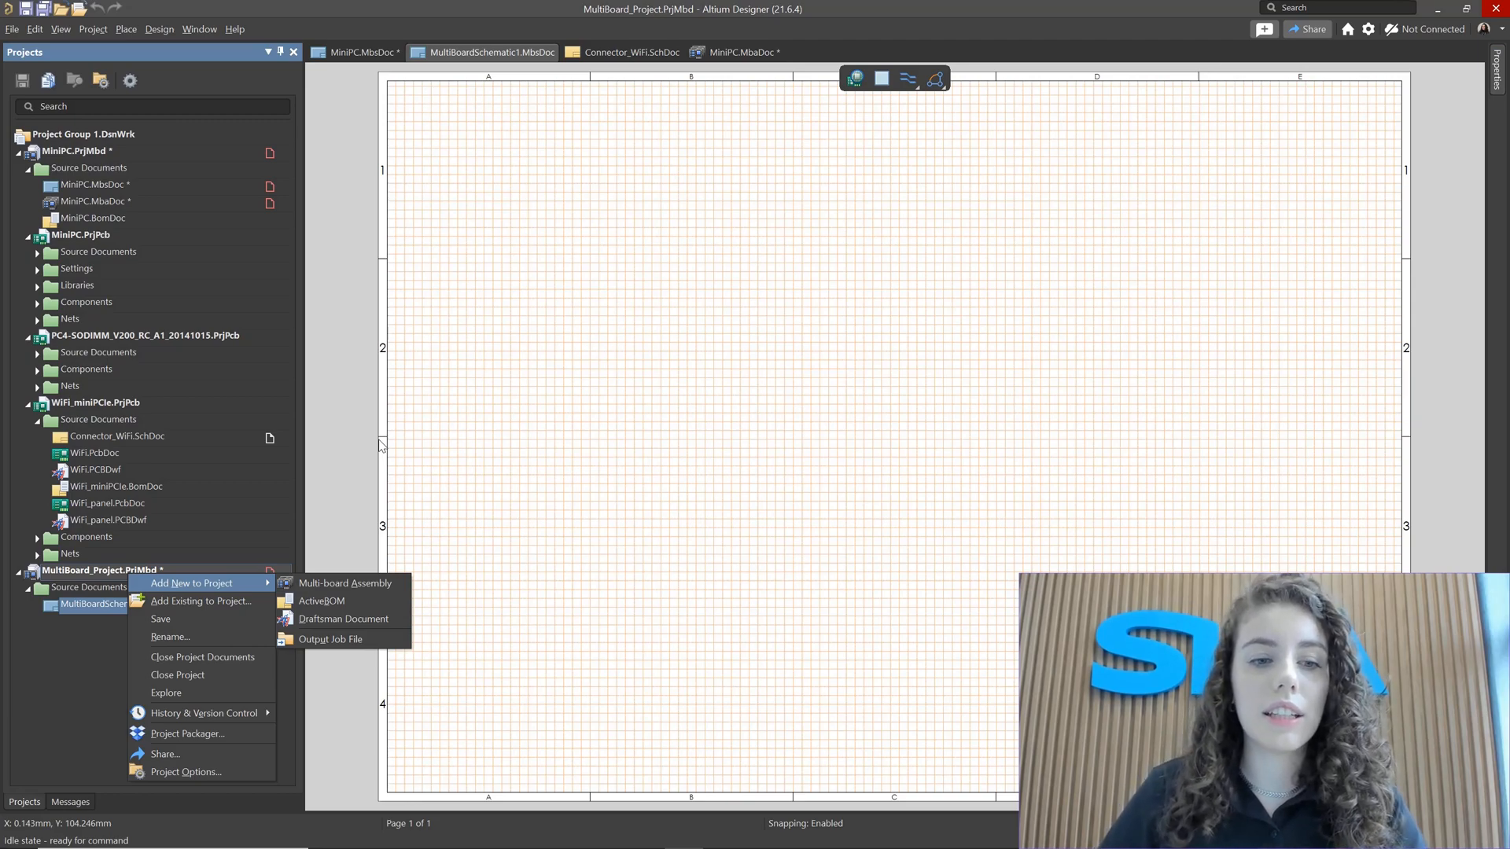
{"action": "left_click", "coordinate": [250, 414]}
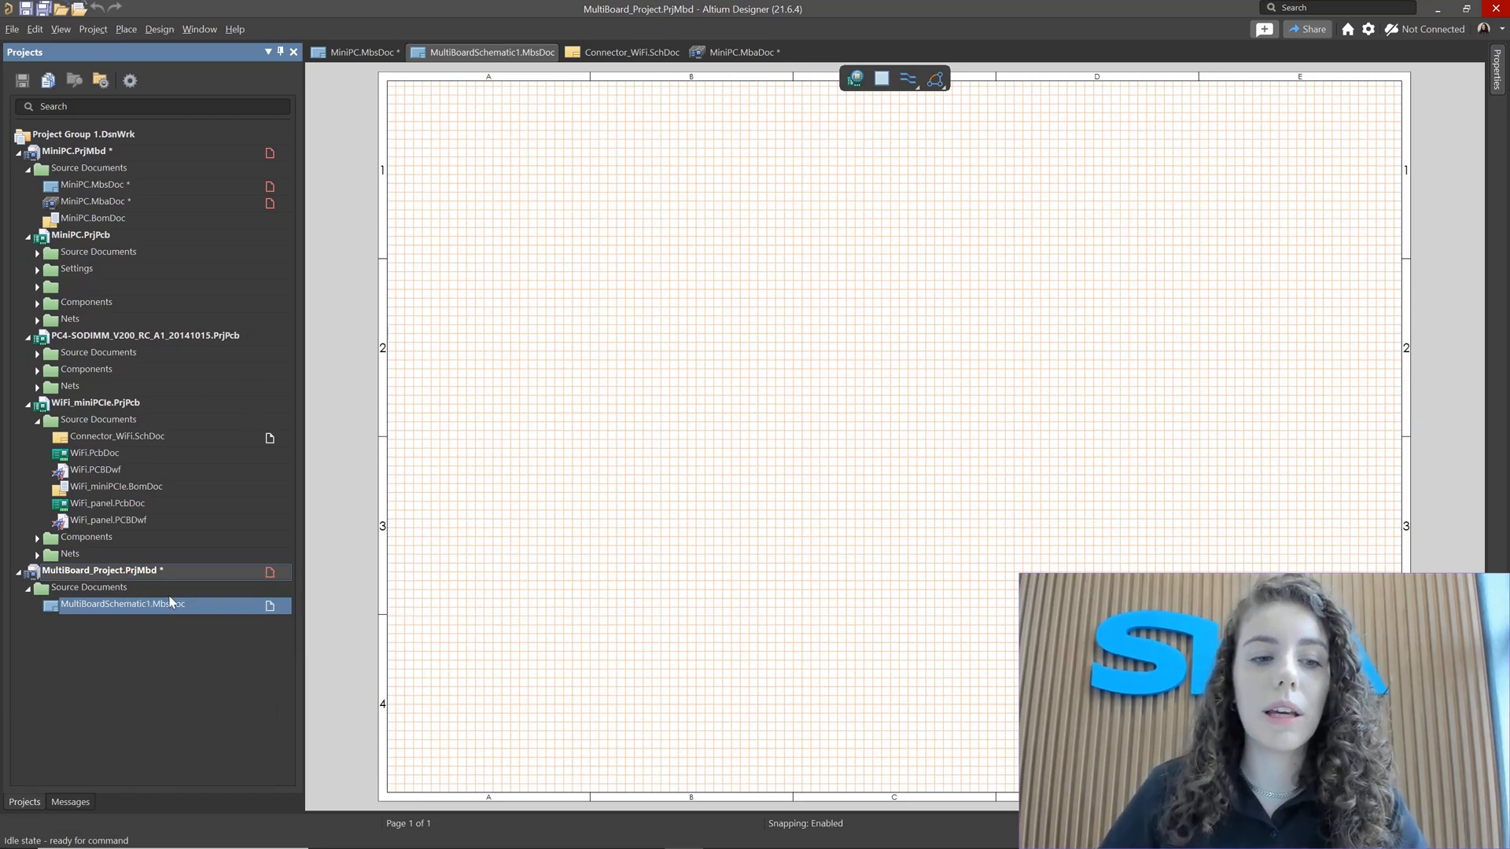
{"action": "right_click", "coordinate": [96, 579]}
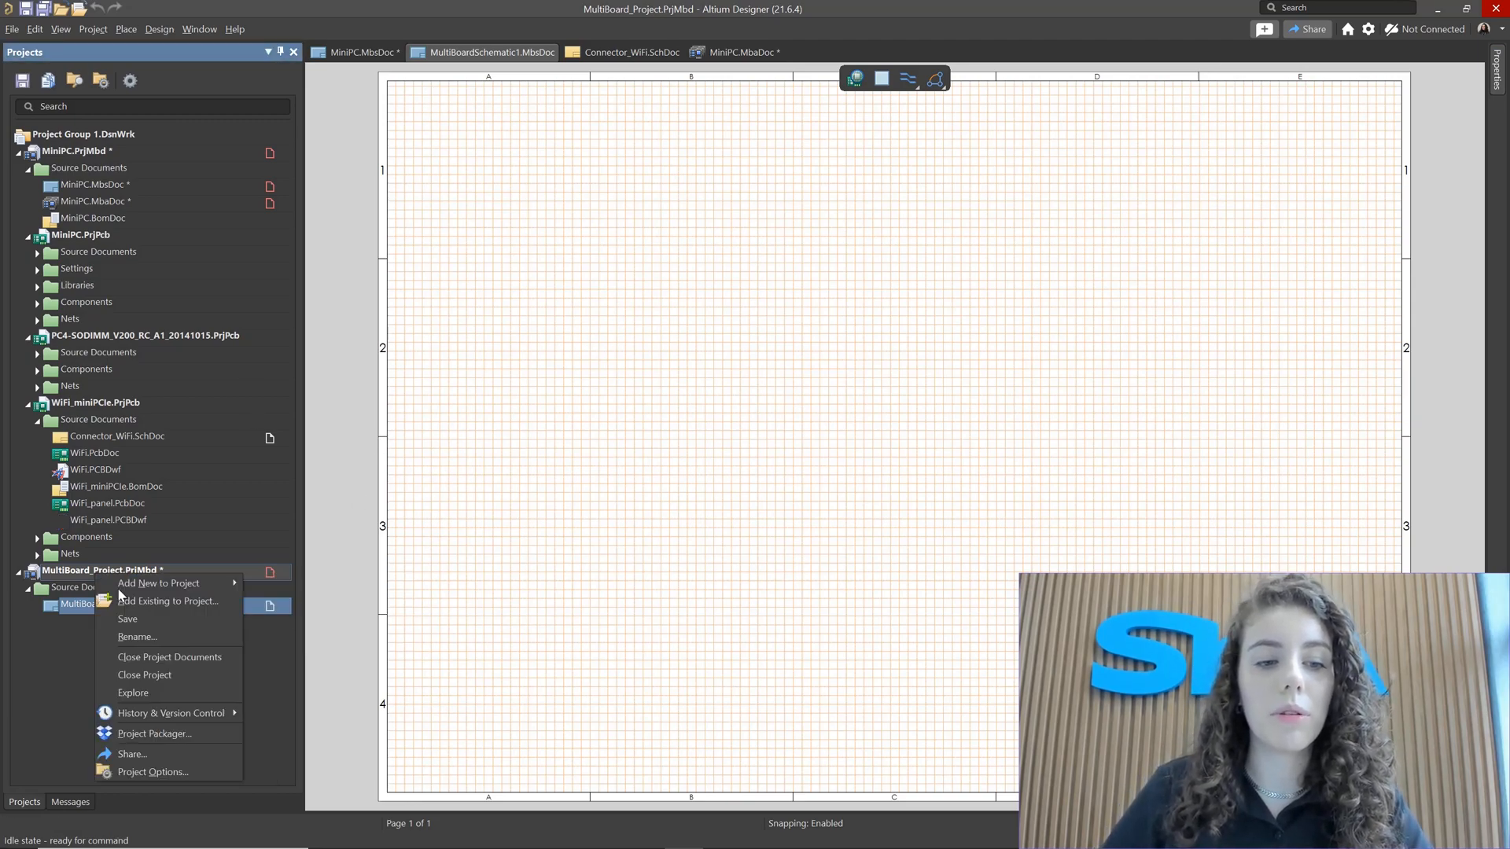
{"action": "left_click", "coordinate": [158, 689]}
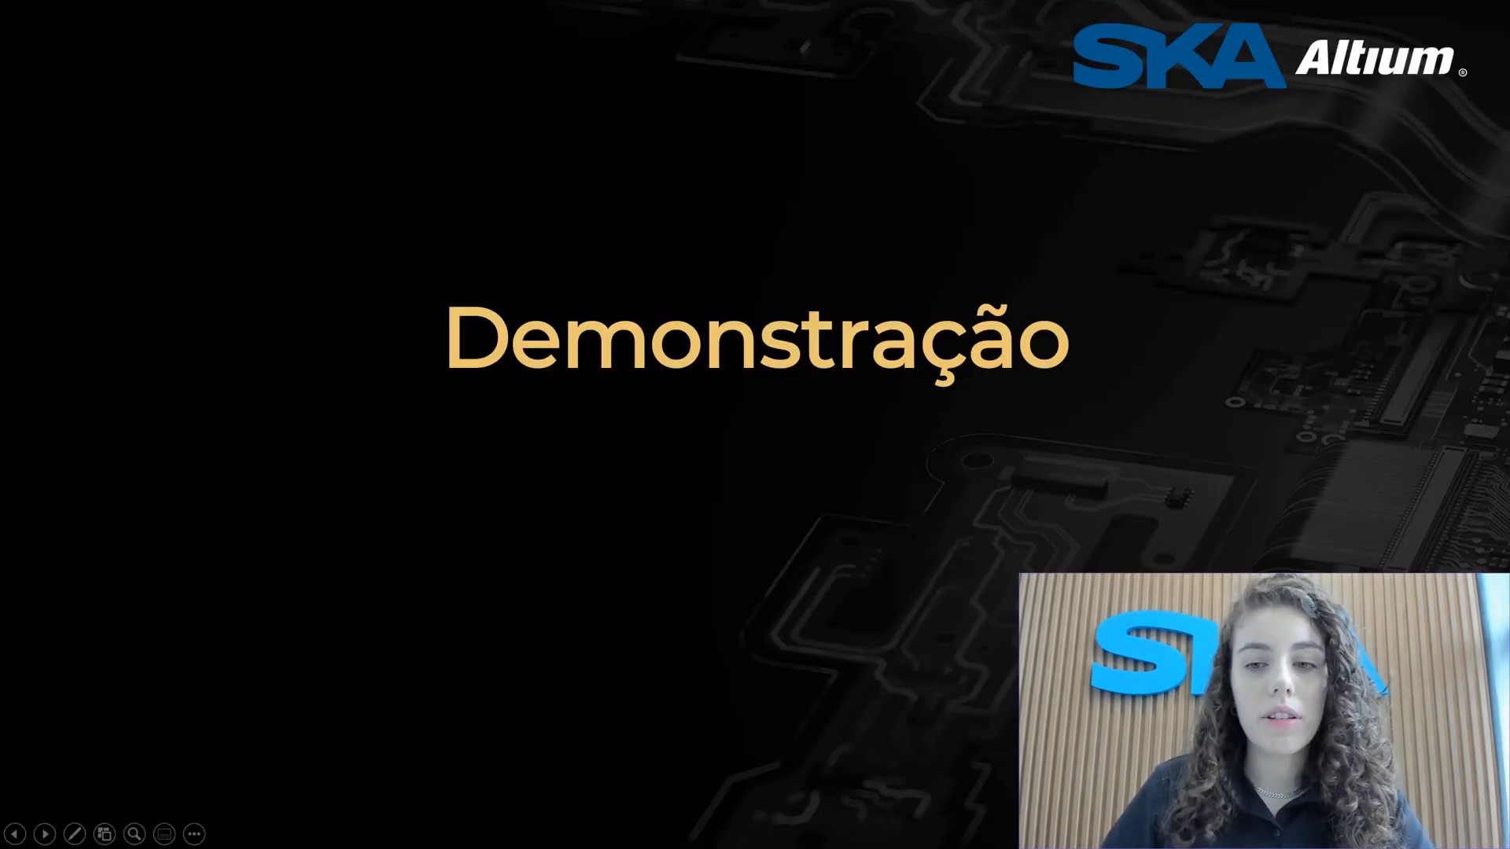
{"action": "key", "text": "Right"}
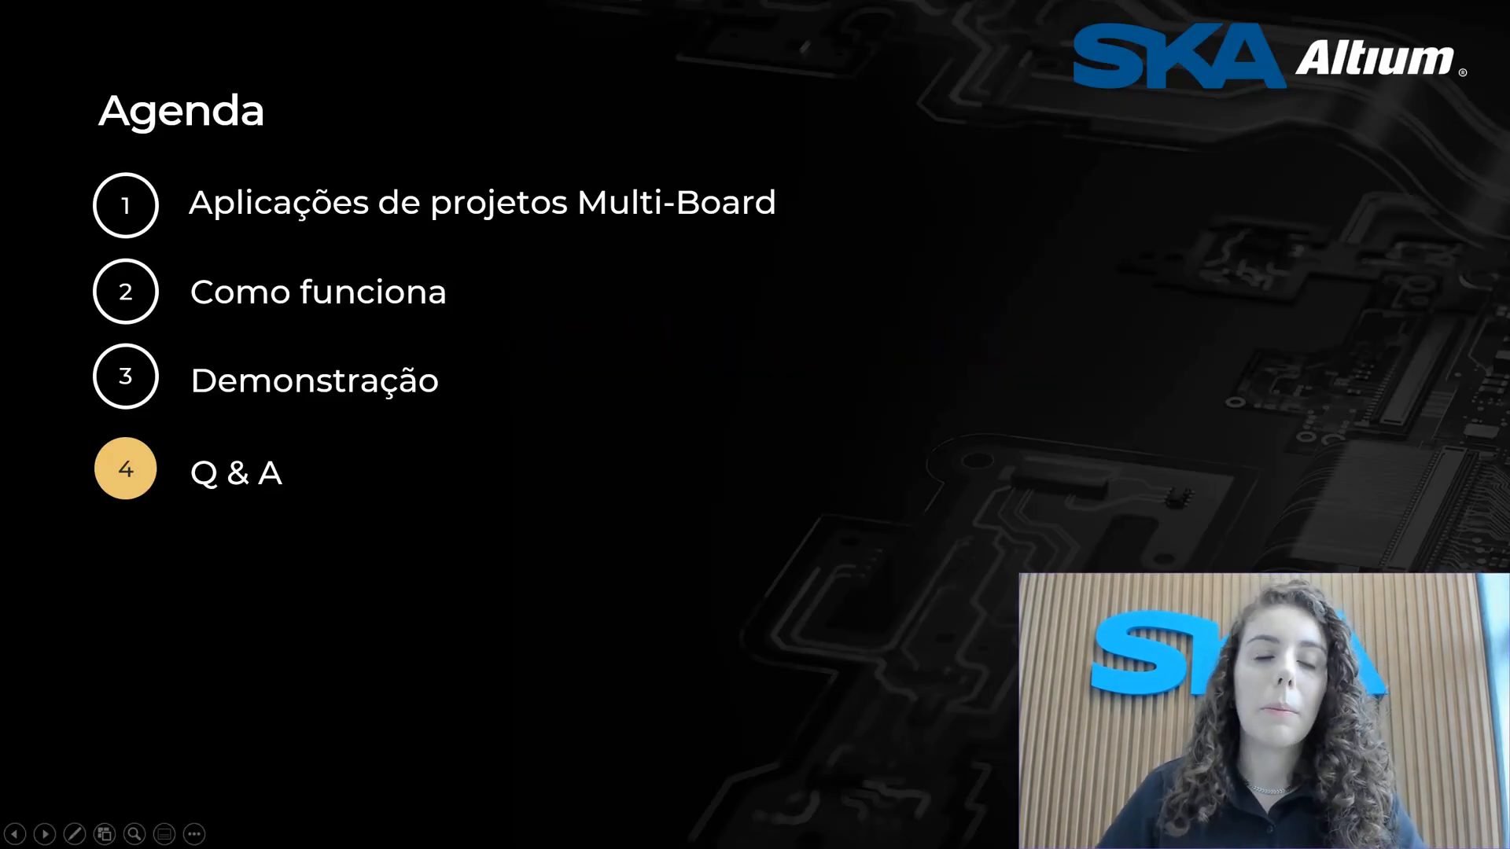